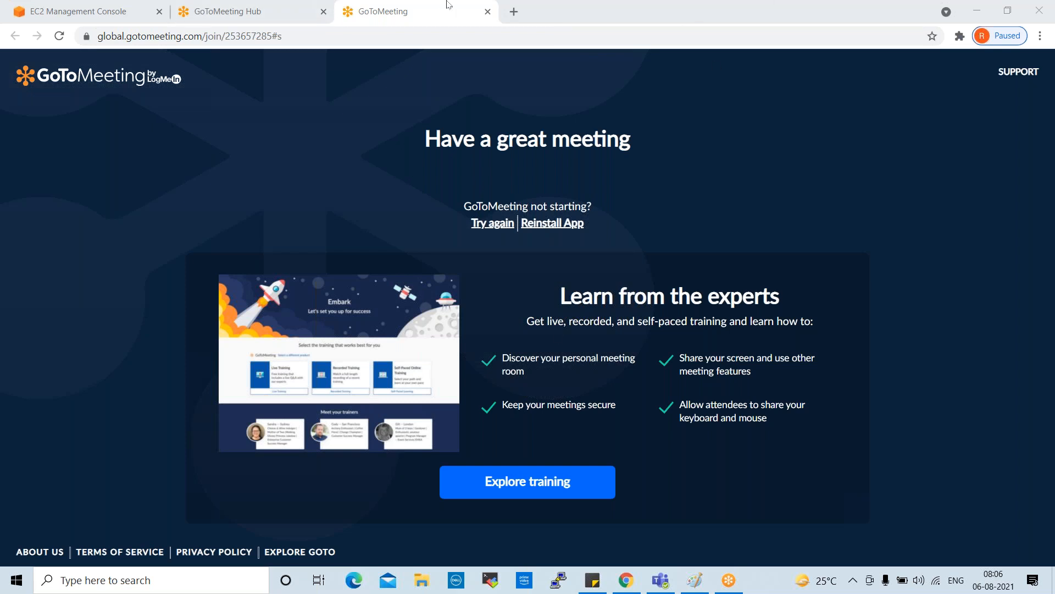
# - Close the GoToMeeting join page and minimize the browser and Paint windows to reach the desktop
pyautogui.click(488, 11)
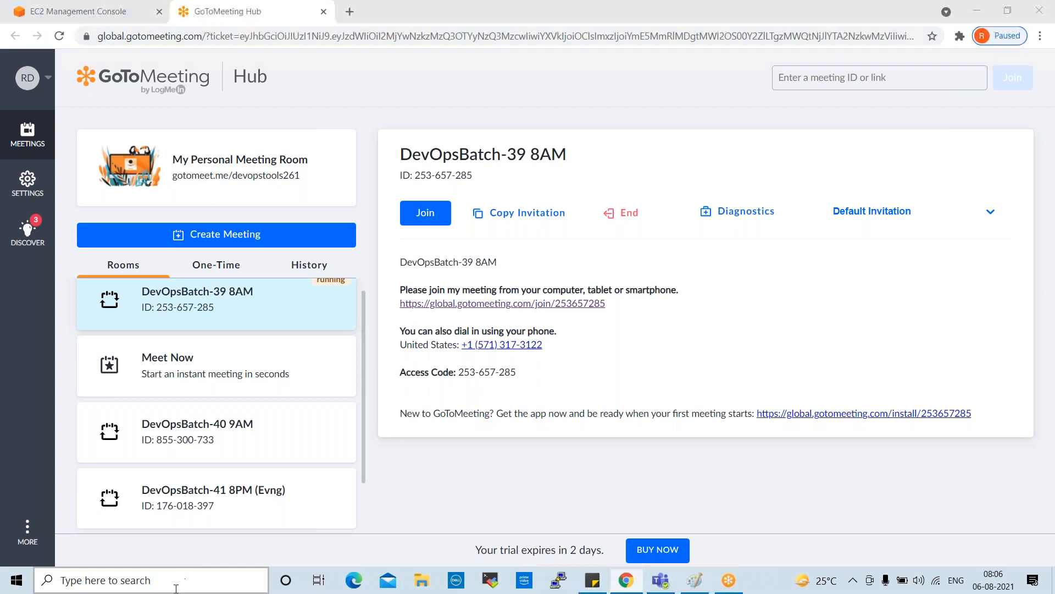
pyautogui.click(138, 579)
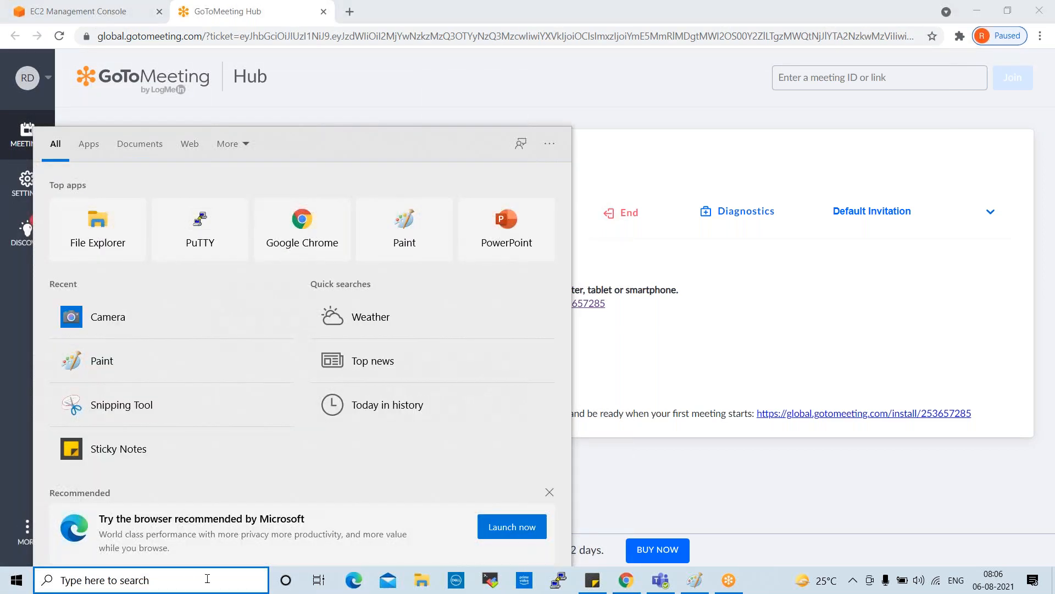
pyautogui.click(623, 583)
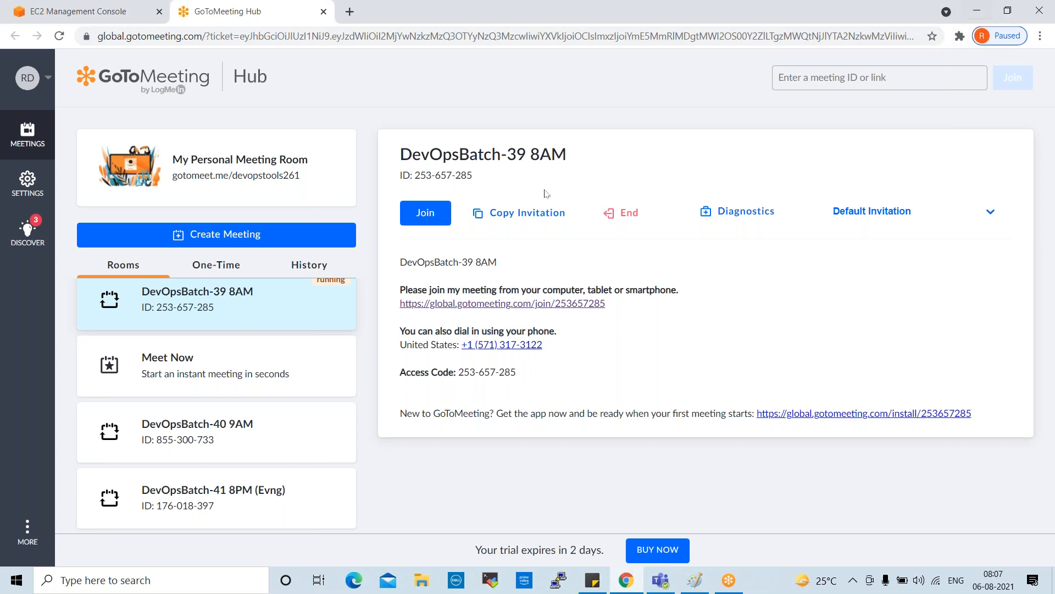
pyautogui.click(976, 8)
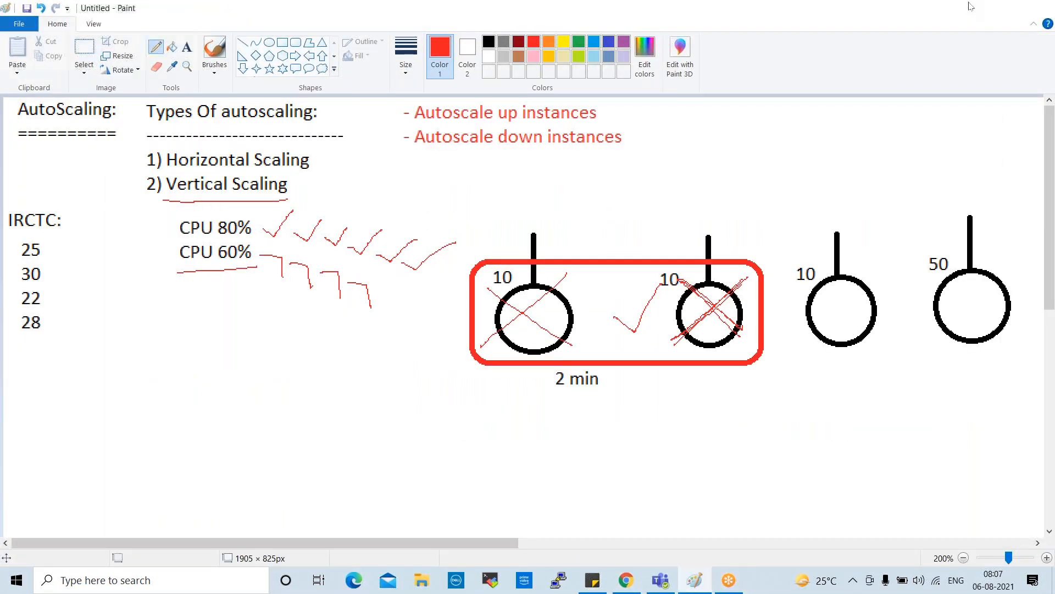
pyautogui.click(968, 8)
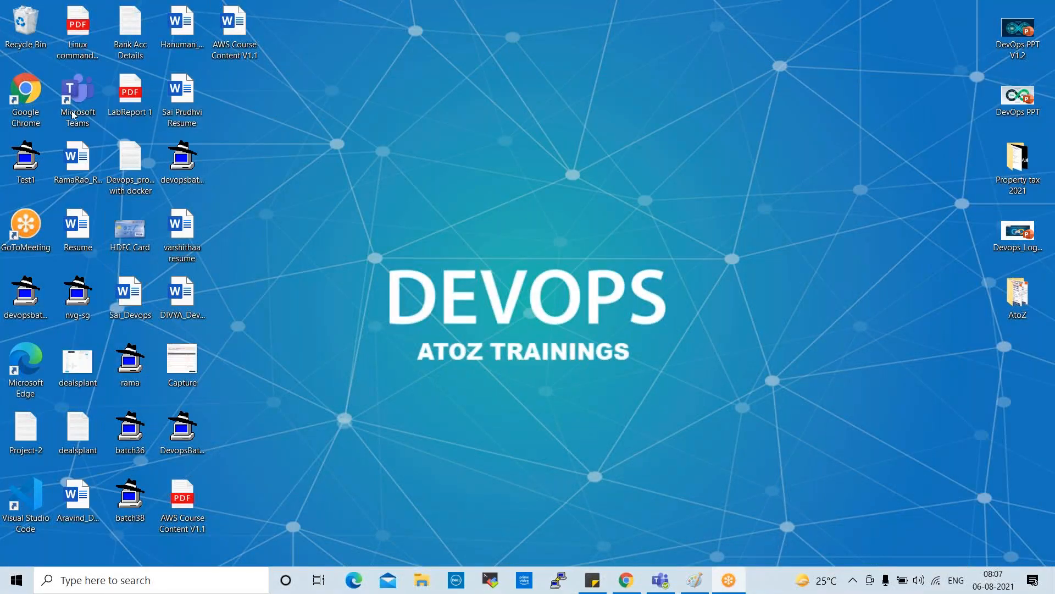
# - Open a new maximized Chrome window and load console.cloud.google.com
pyautogui.doubleClick(30, 99)
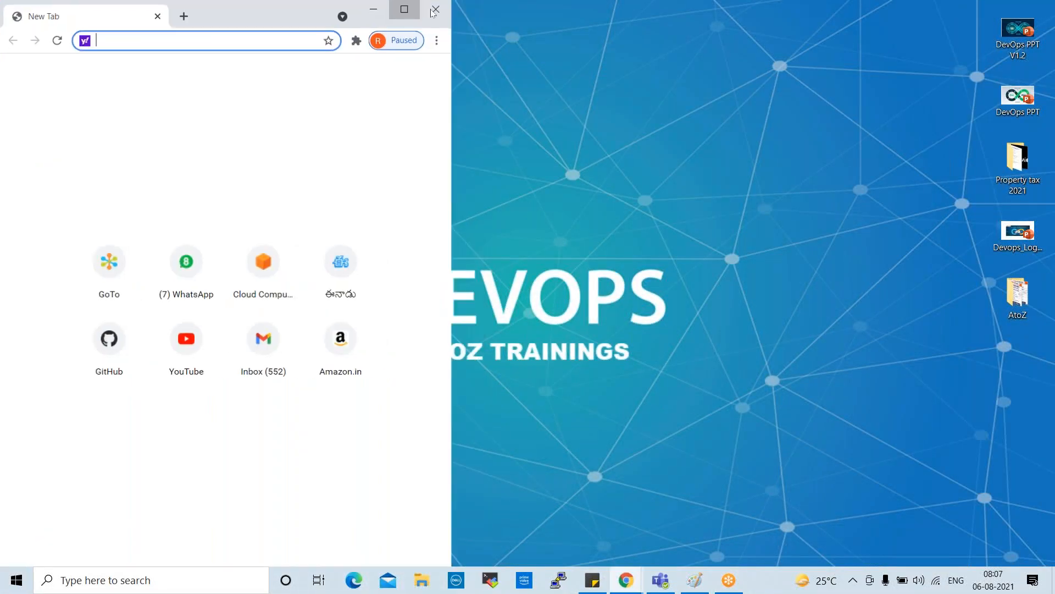
pyautogui.click(404, 9)
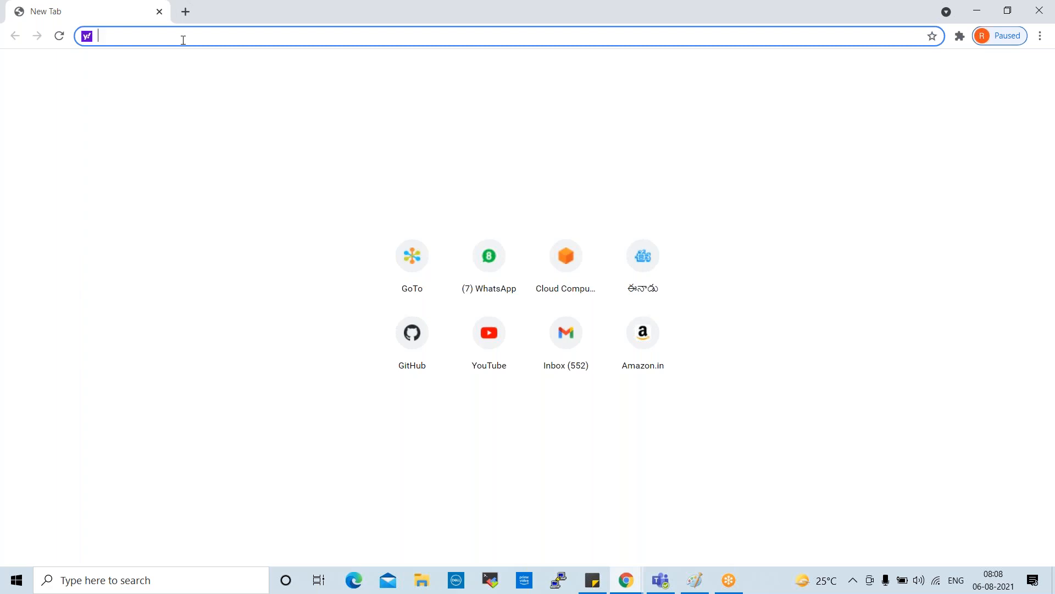
pyautogui.write('cn')
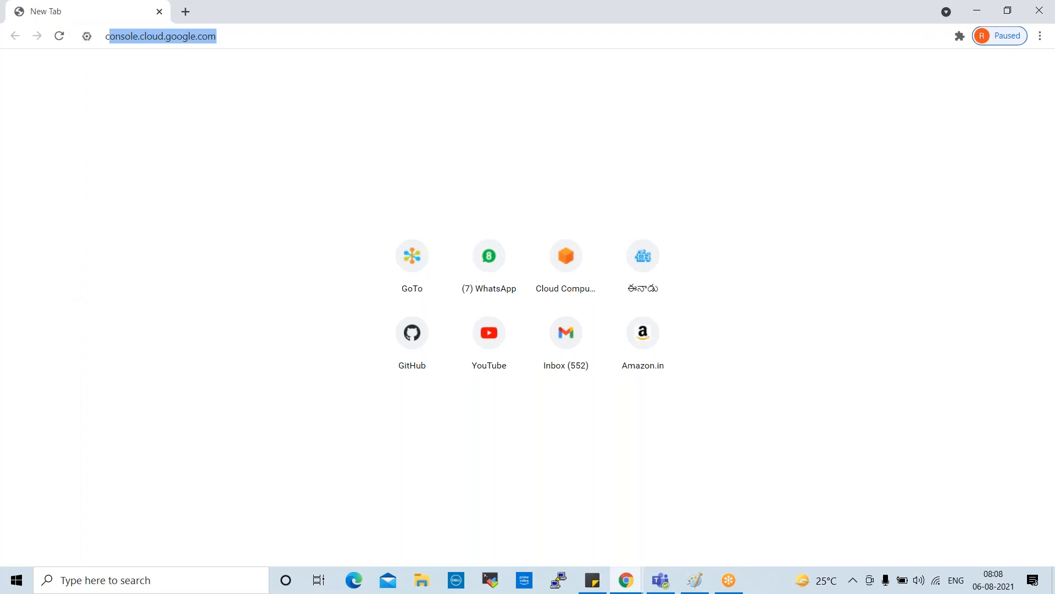
pyautogui.press('BackSpace')
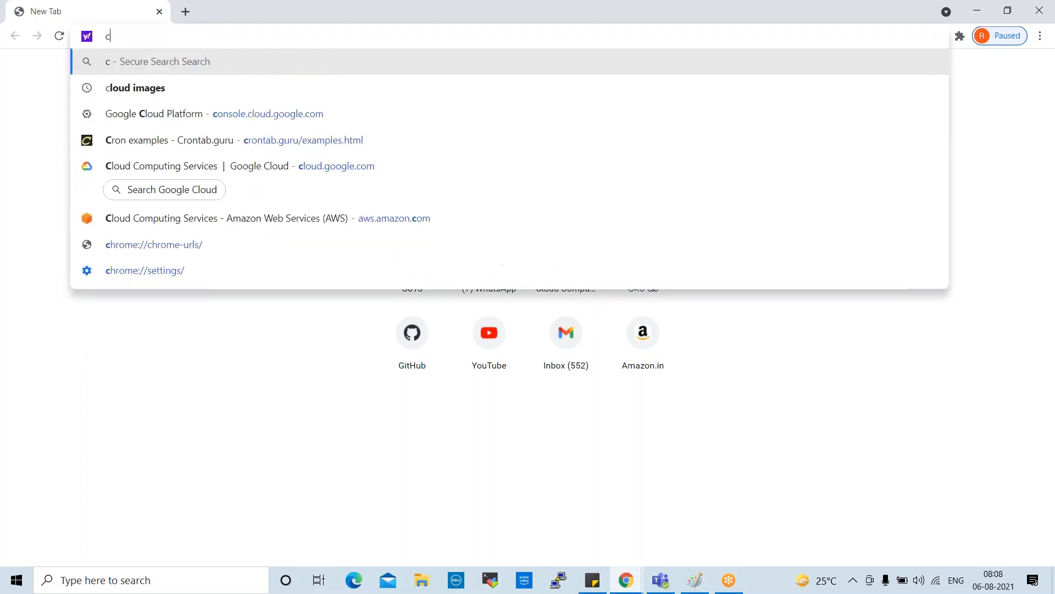
pyautogui.write('onsole.cloud.google.com')
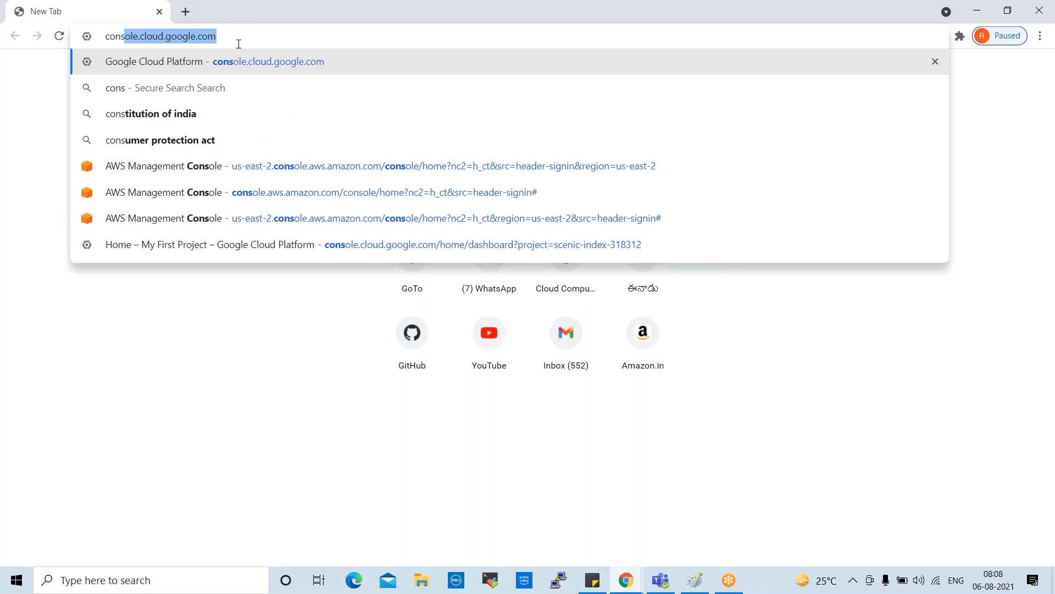
pyautogui.press('Return')
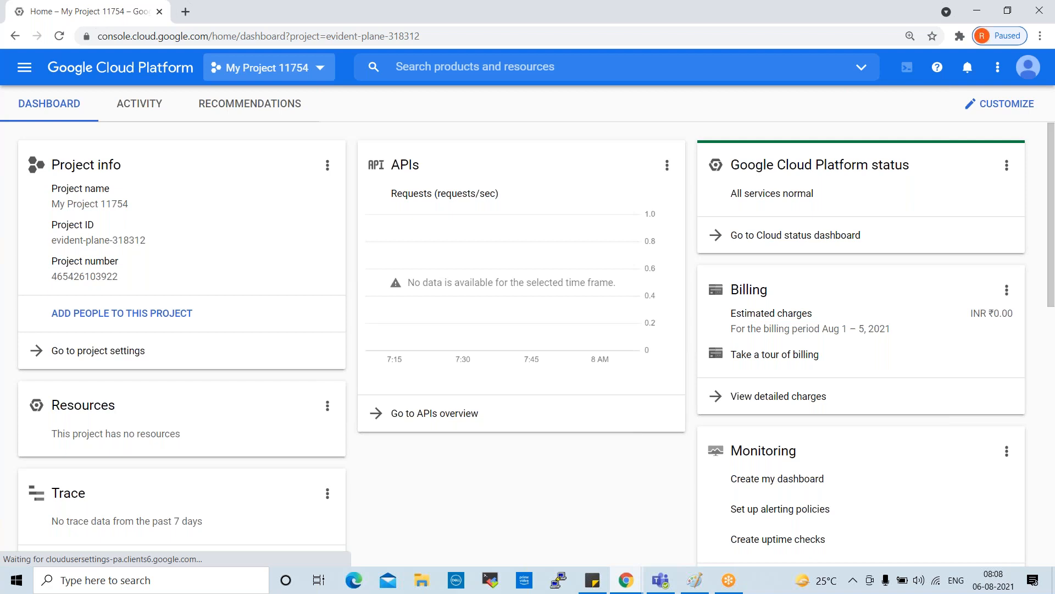
# - View the details of the signed-in Google account and close them
pyautogui.click(1028, 67)
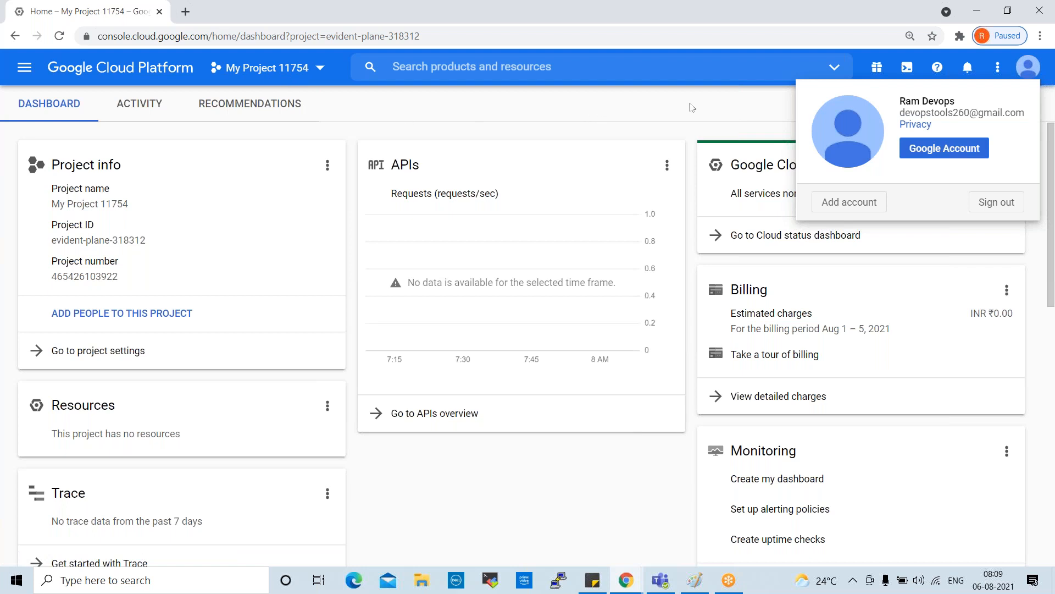
pyautogui.click(707, 106)
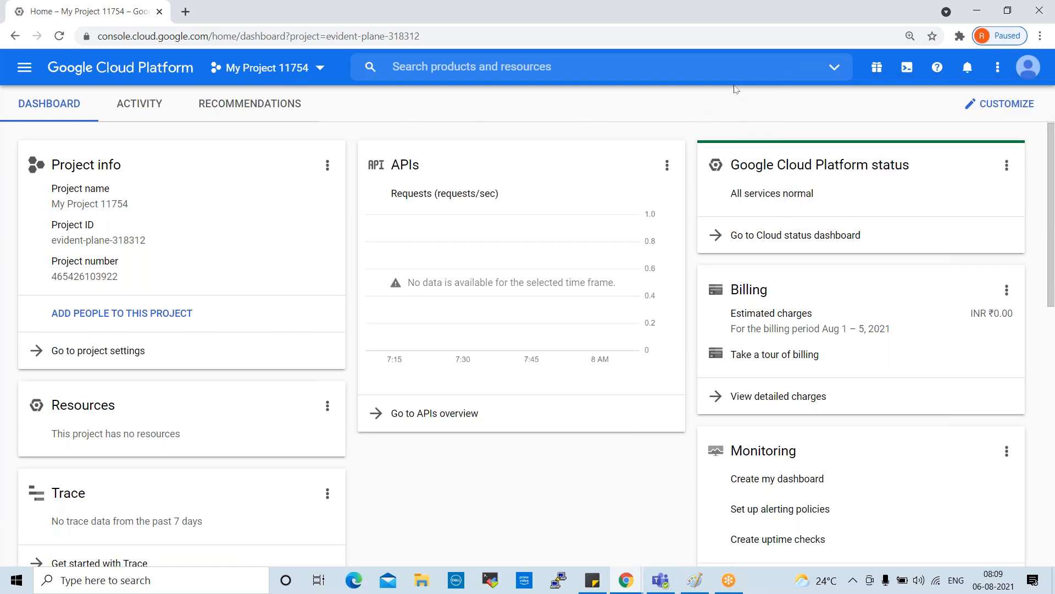
# - Open the new project form from the project selector and examine its location and project name fields
pyautogui.click(249, 74)
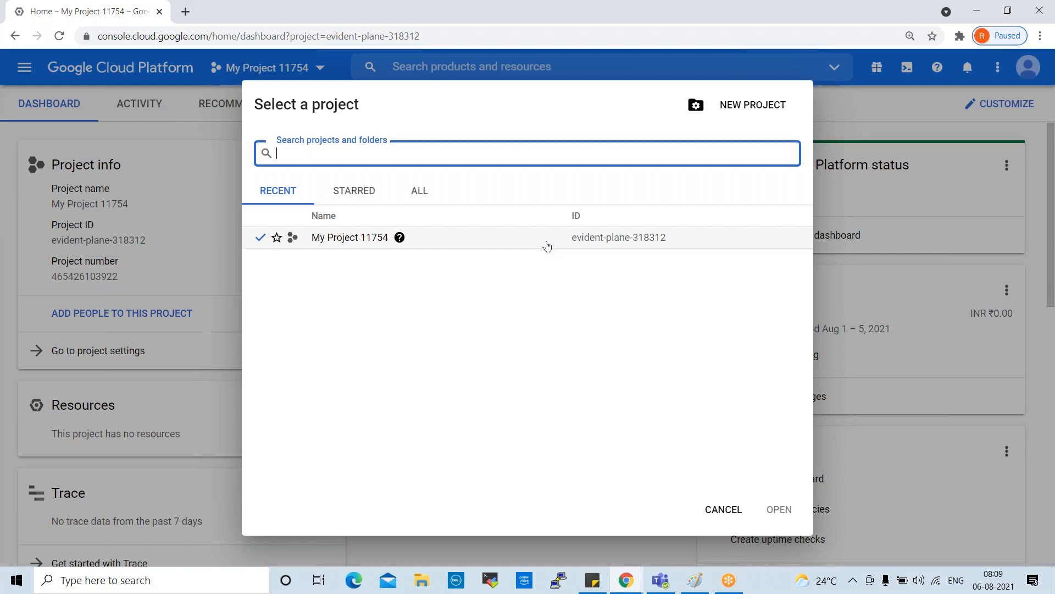
pyautogui.click(723, 105)
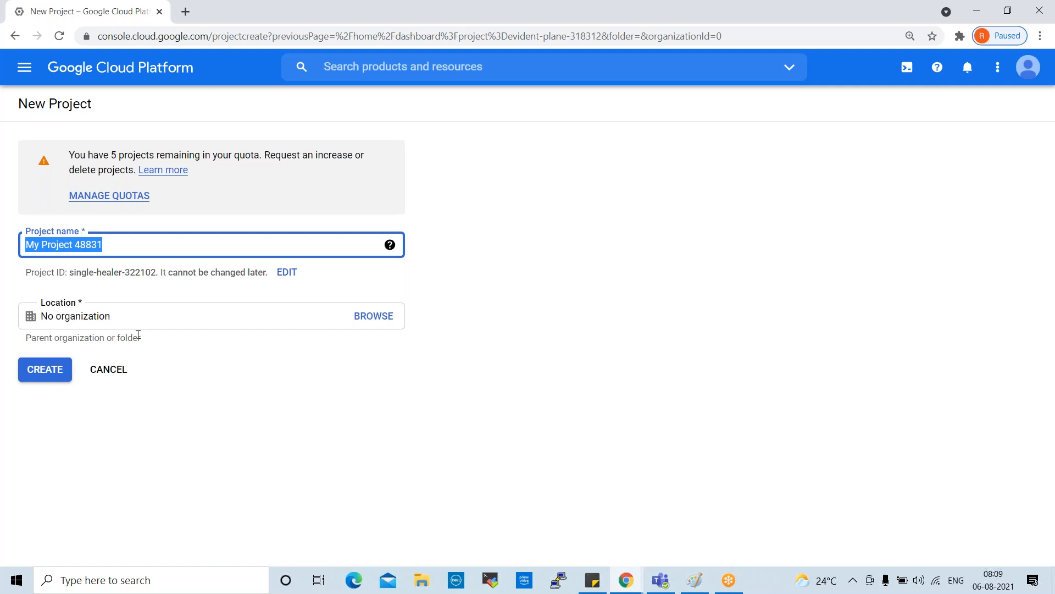
pyautogui.moveTo(127, 315); pyautogui.dragTo(33, 306)
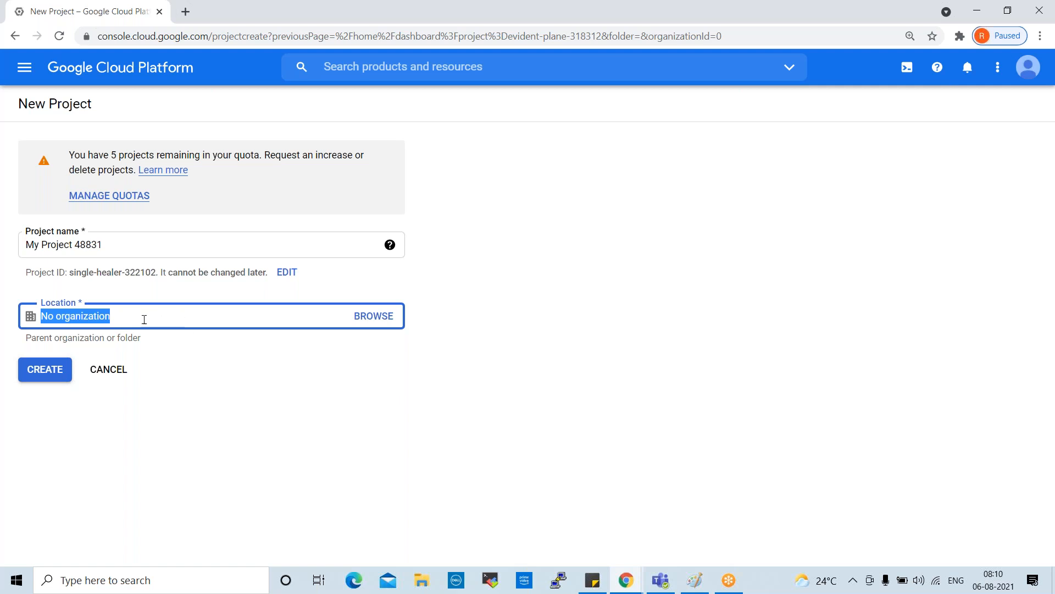
pyautogui.click(112, 244)
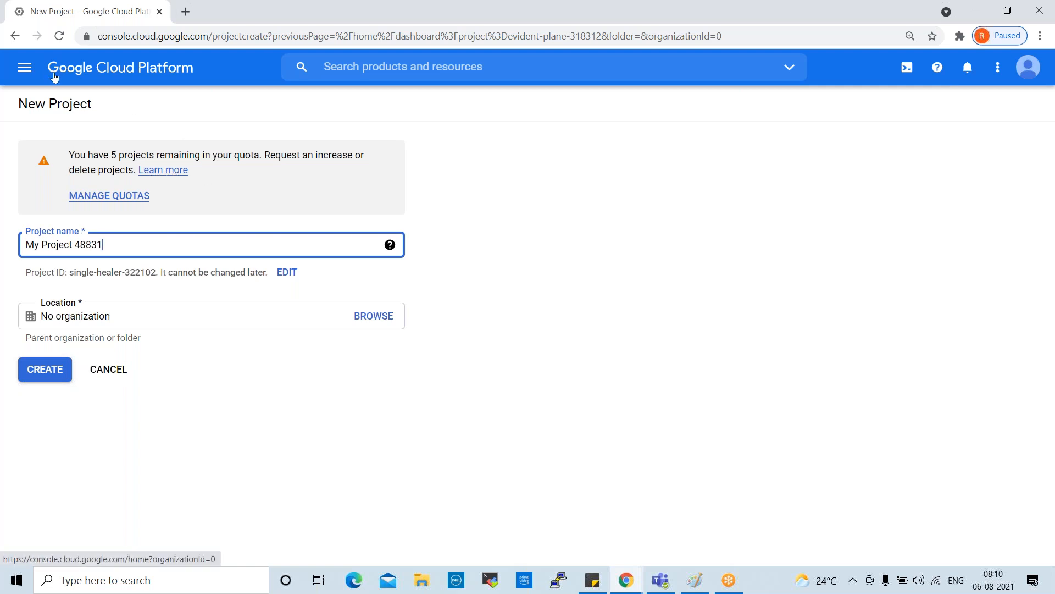
# - Leave the new project form for the Home dashboard and check the list of available projects
pyautogui.click(25, 70)
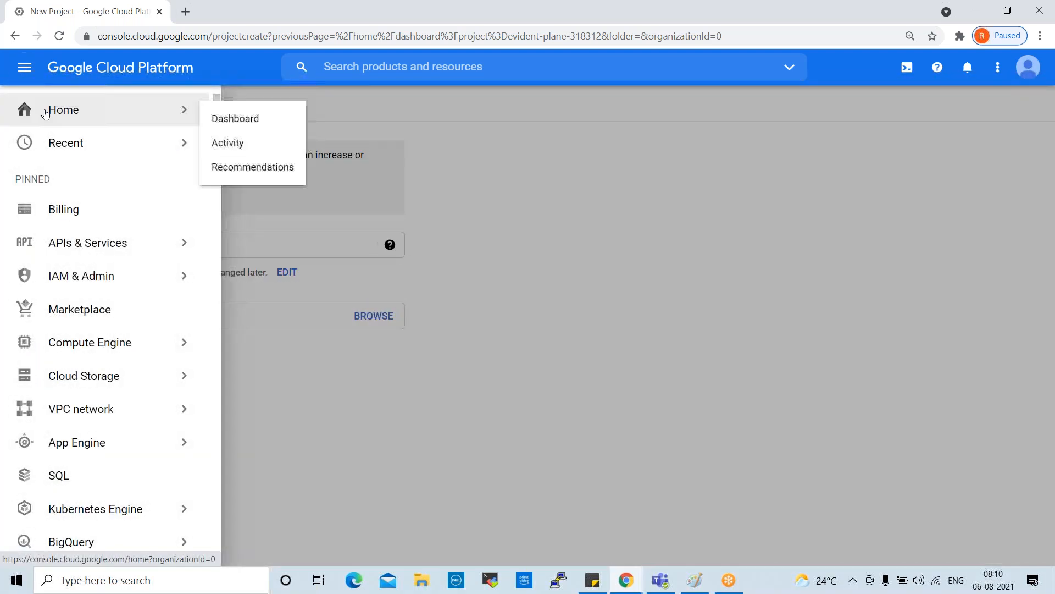
pyautogui.click(113, 110)
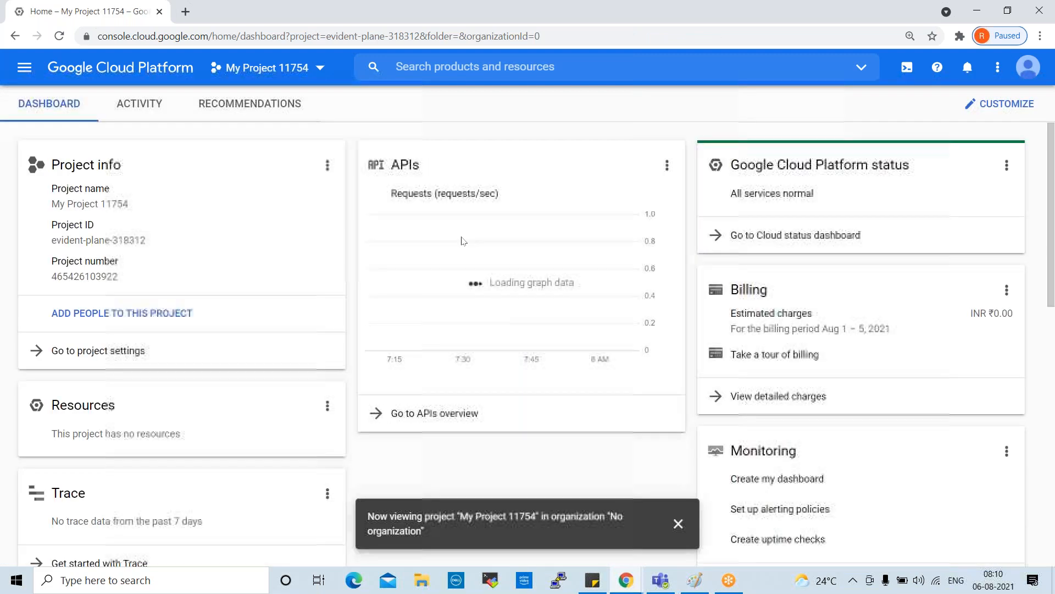
pyautogui.click(305, 70)
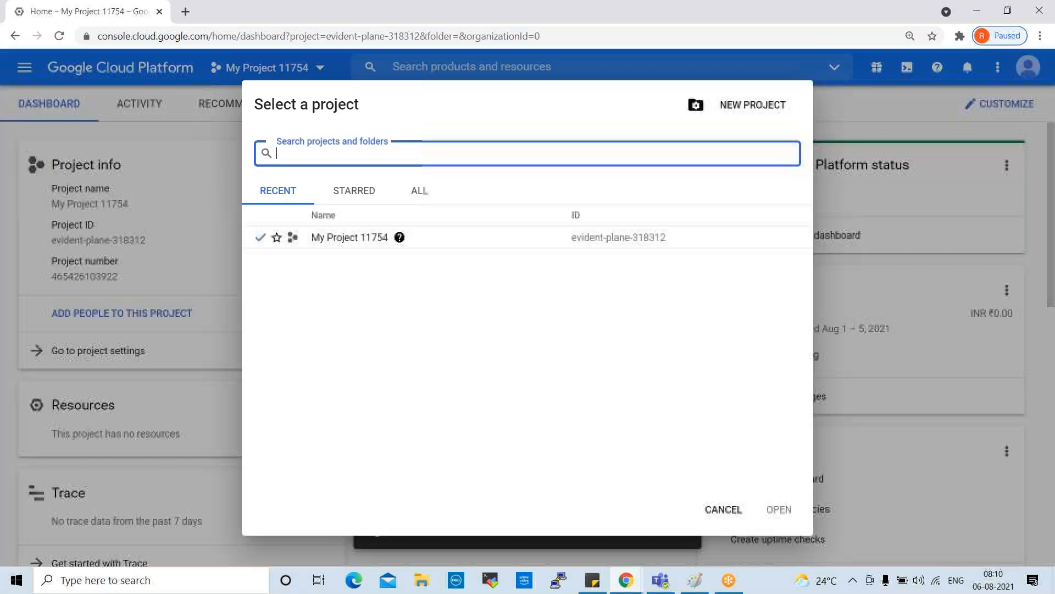
pyautogui.click(928, 360)
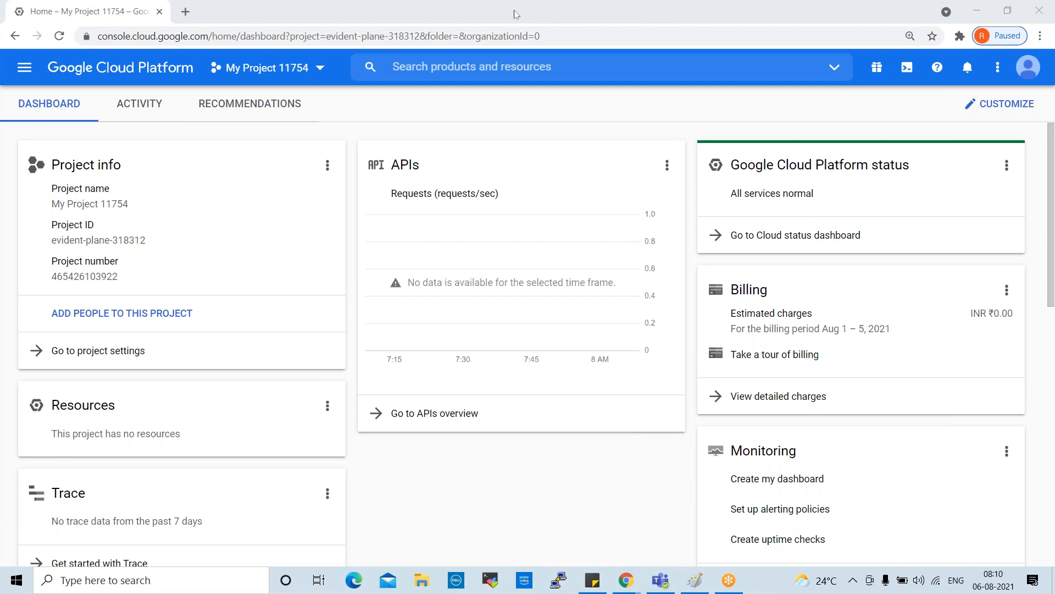
# - Review the account details and the settings and utilities options, and close both
pyautogui.click(1036, 78)
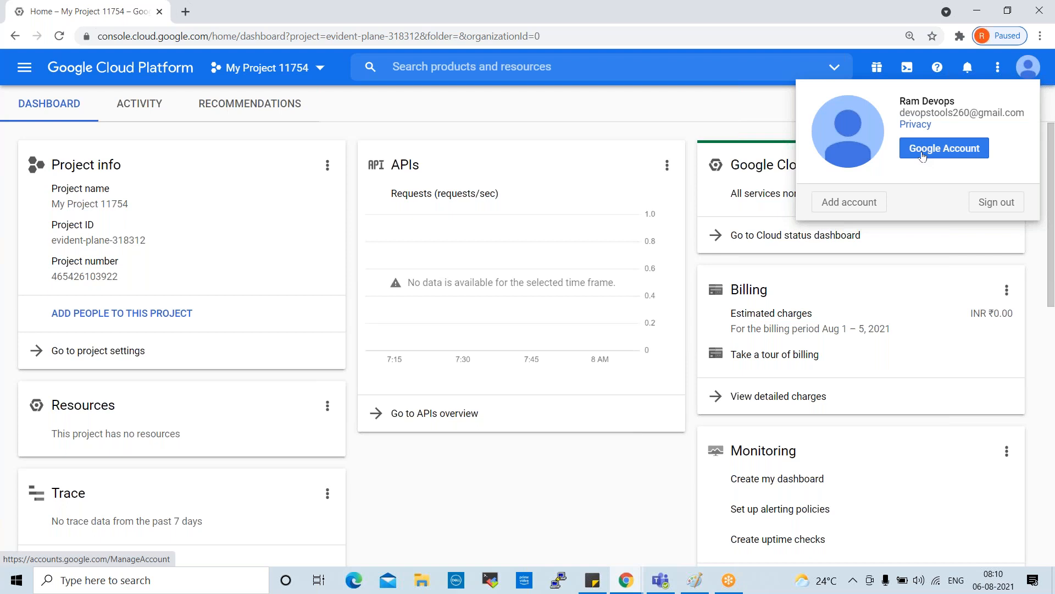
pyautogui.click(999, 70)
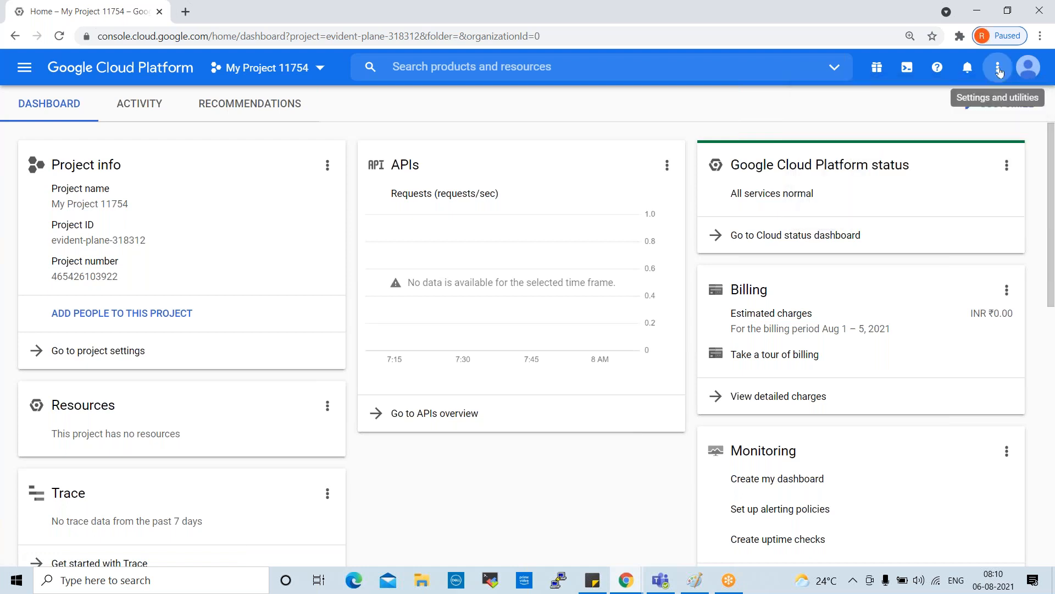
pyautogui.click(999, 72)
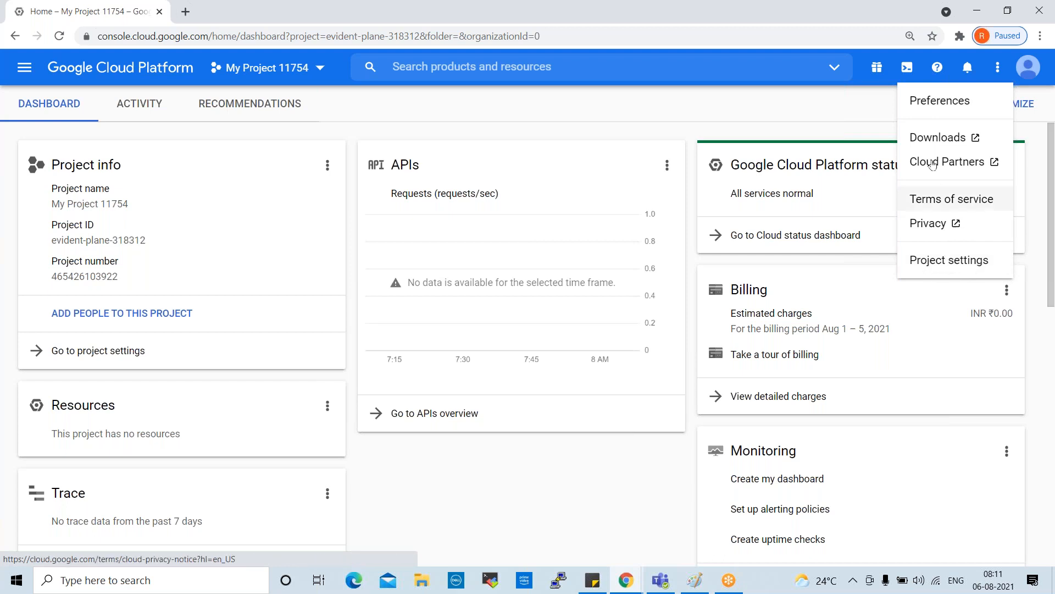
pyautogui.click(868, 107)
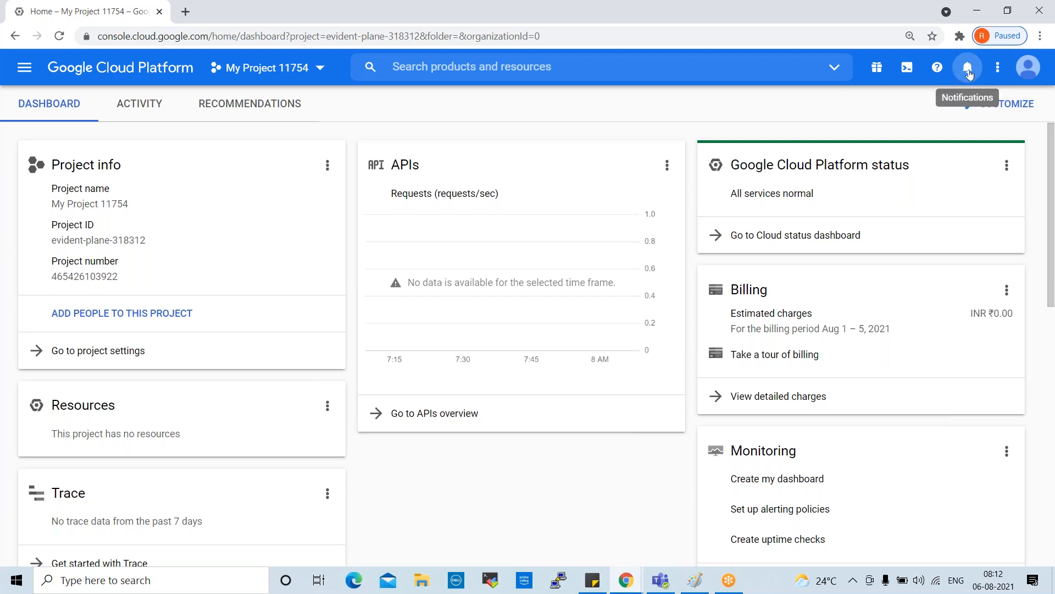
# - Look through the full list of project notifications from newest to oldest and back, and close it
pyautogui.click(968, 69)
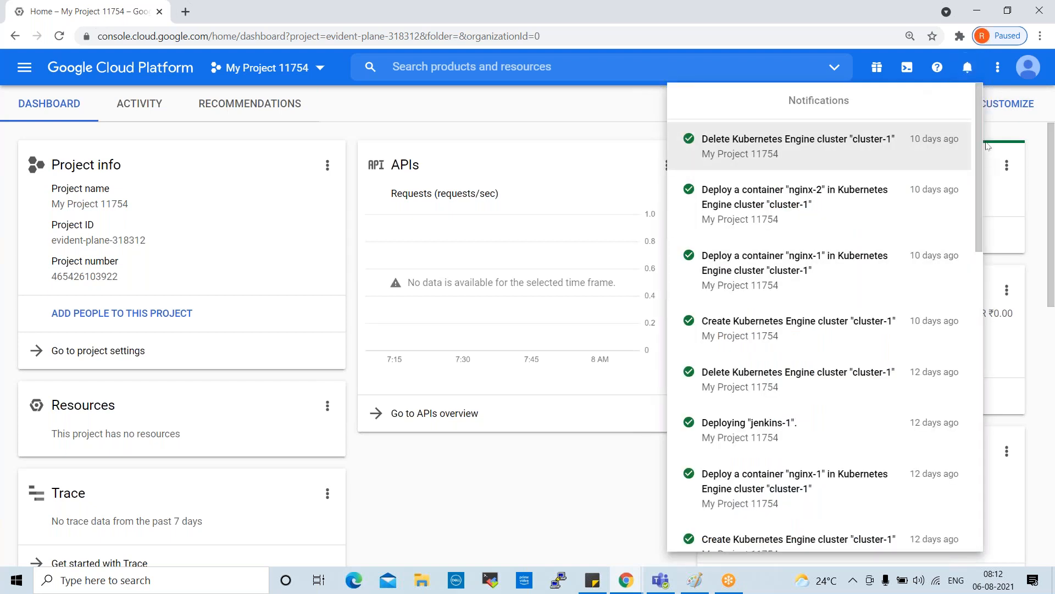
pyautogui.moveTo(978, 104); pyautogui.dragTo(970, 473)
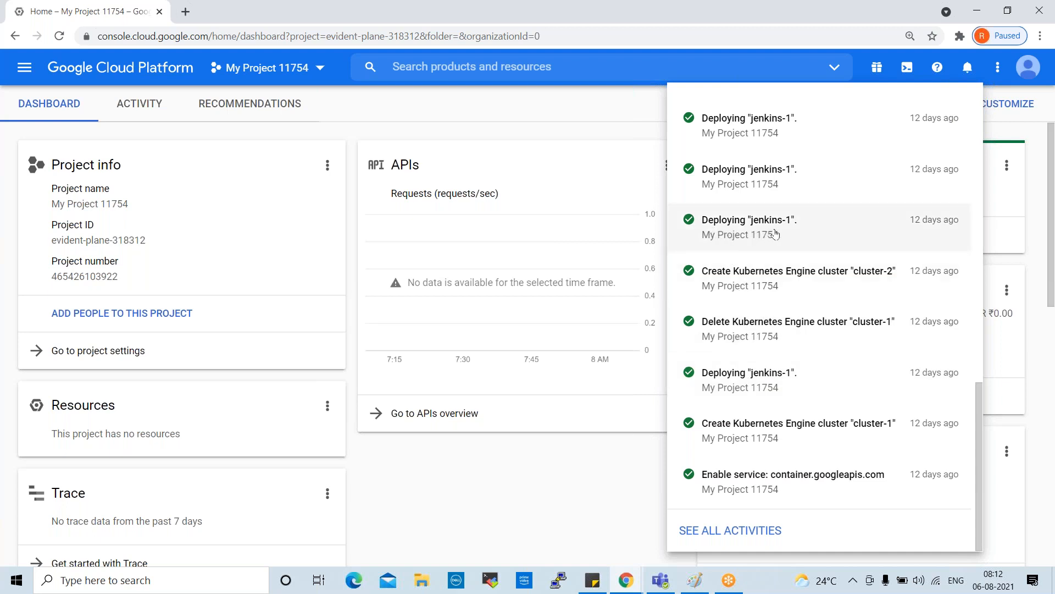
pyautogui.scroll(4, 785, 269)
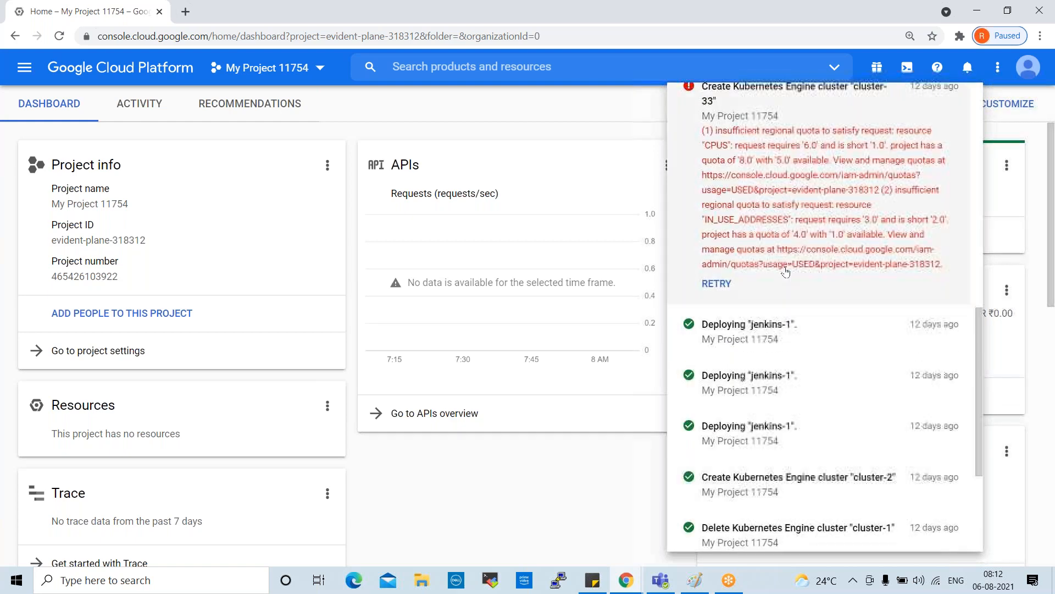
pyautogui.scroll(5, 785, 270)
pyautogui.scroll(6, 841, 322)
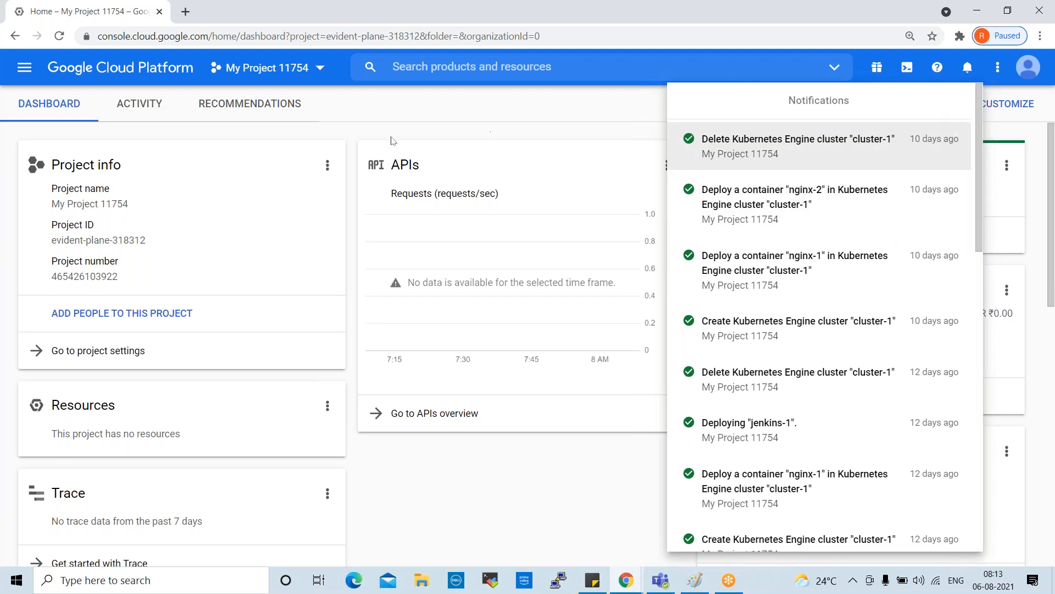
pyautogui.click(621, 69)
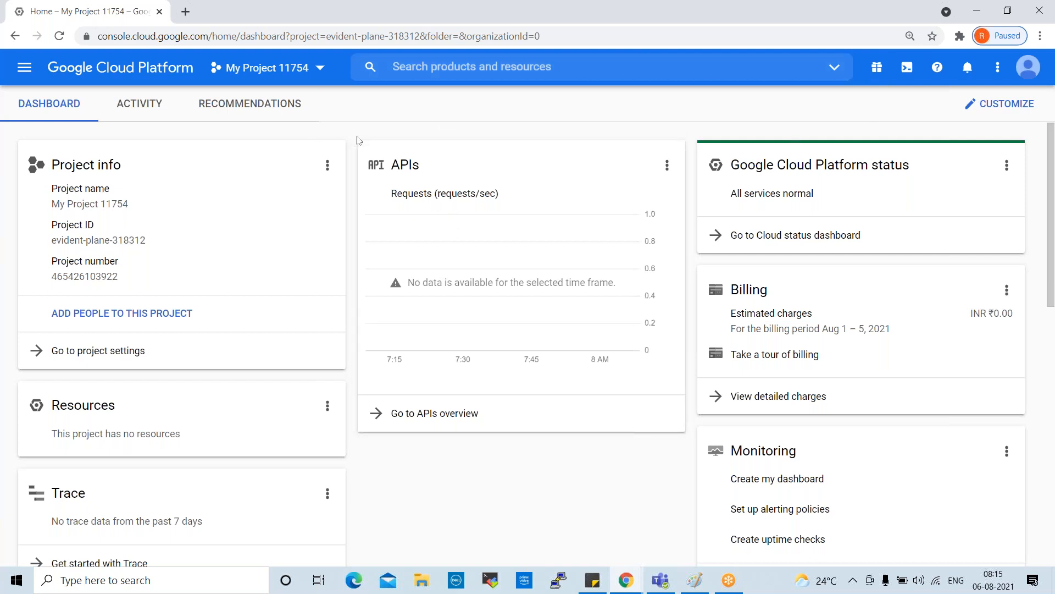
# - Check the filter options of the product search and look over the dashboard cards, including Project info
pyautogui.click(834, 69)
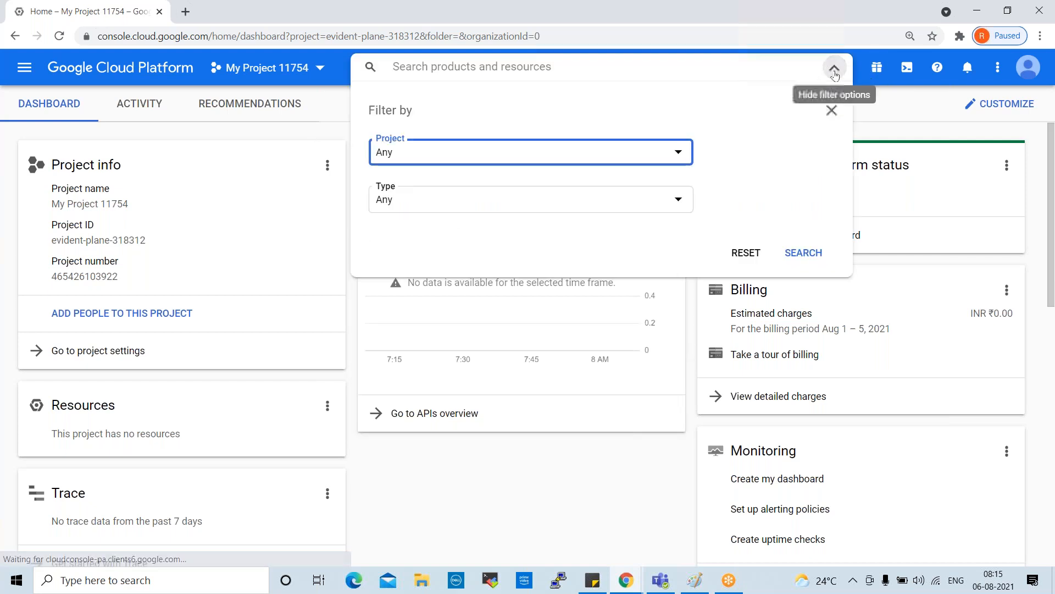
pyautogui.click(834, 70)
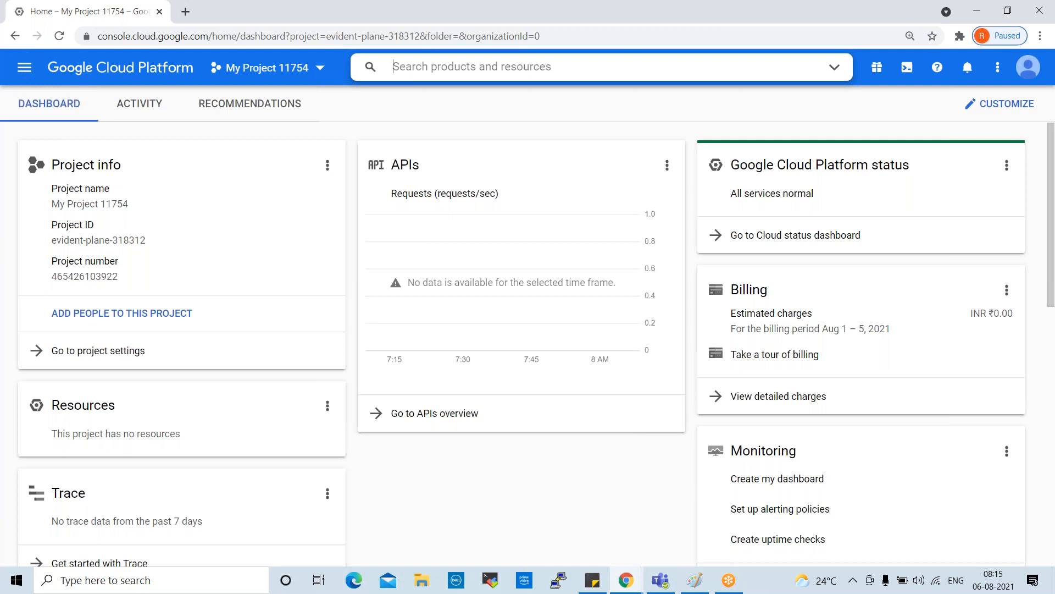
pyautogui.scroll(-2, 254, 265)
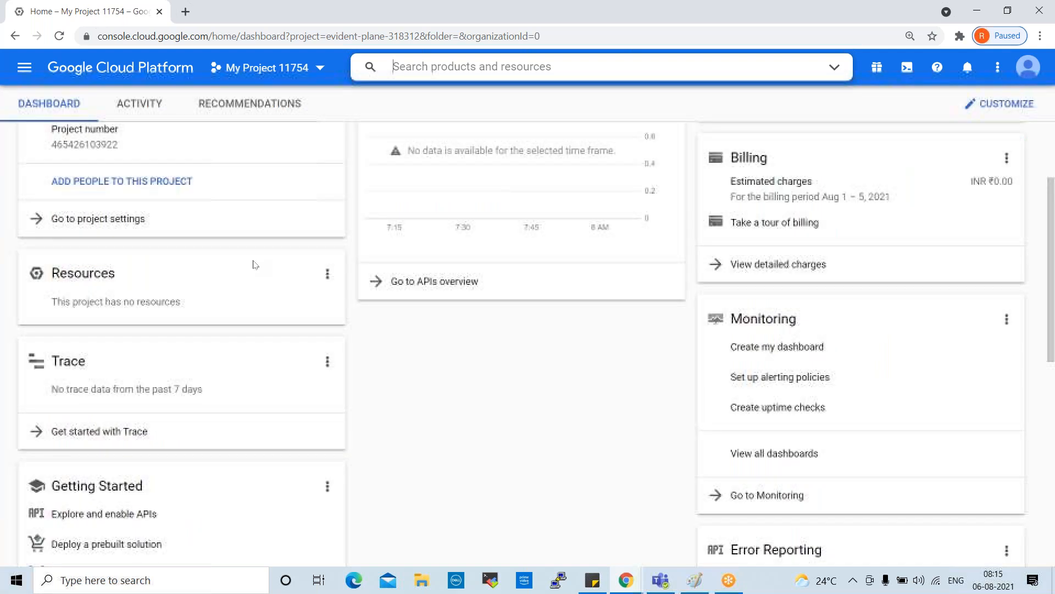
pyautogui.scroll(2, 252, 261)
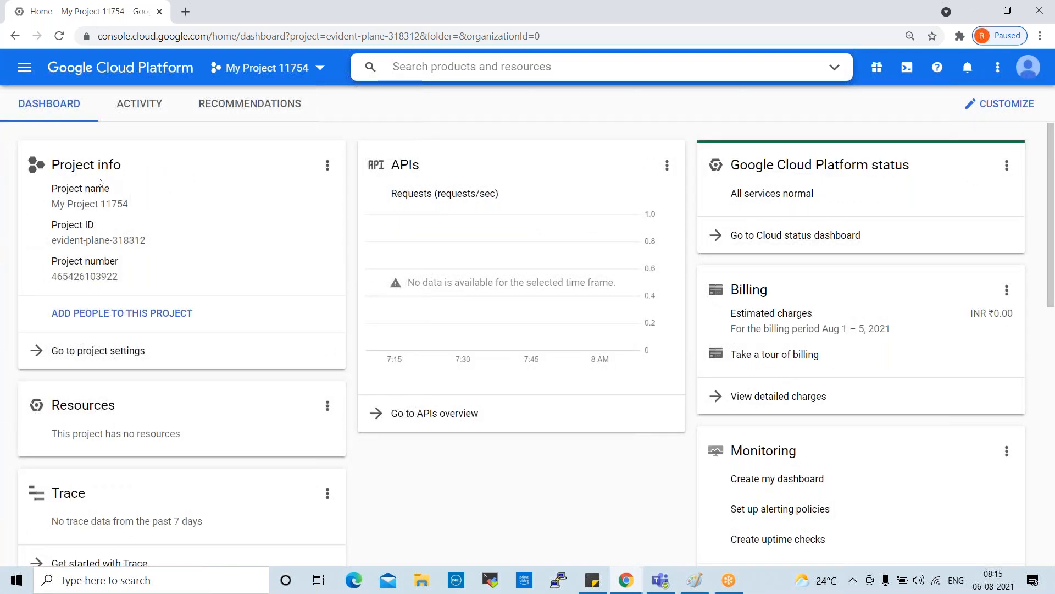
pyautogui.moveTo(118, 165); pyautogui.dragTo(131, 191)
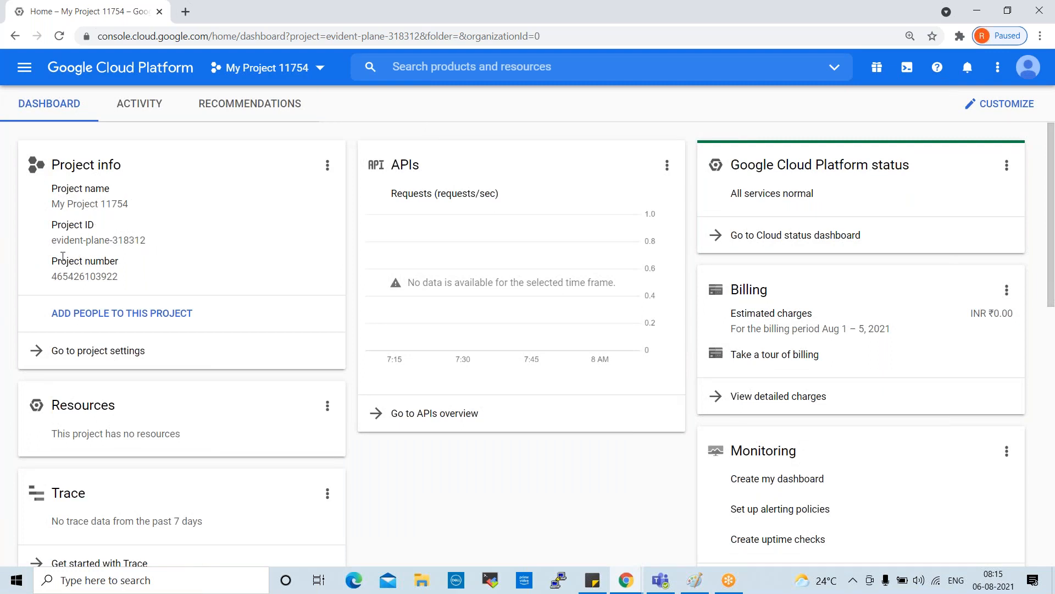
# - Highlight the project ID and project number in Project info and the estimated charges in Billing
pyautogui.tripleClick(53, 240)
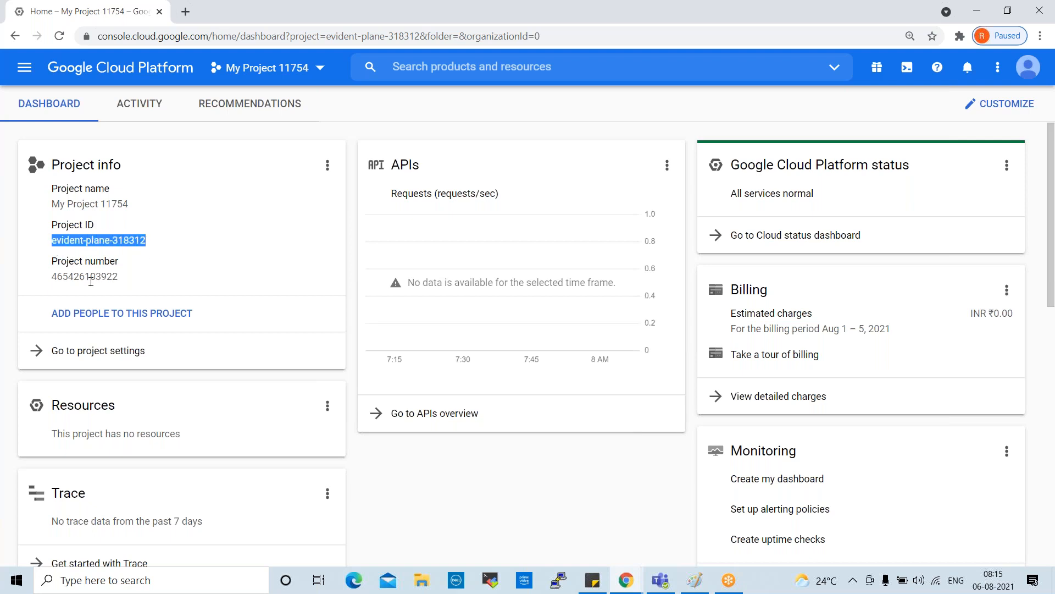
pyautogui.moveTo(53, 283); pyautogui.dragTo(136, 280)
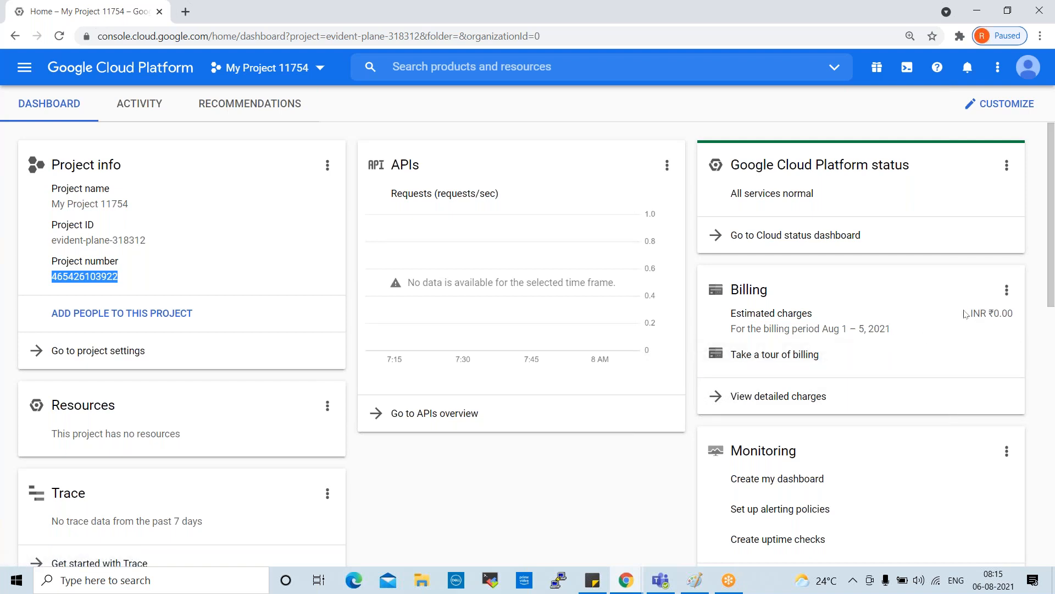
pyautogui.moveTo(968, 313); pyautogui.dragTo(1024, 314)
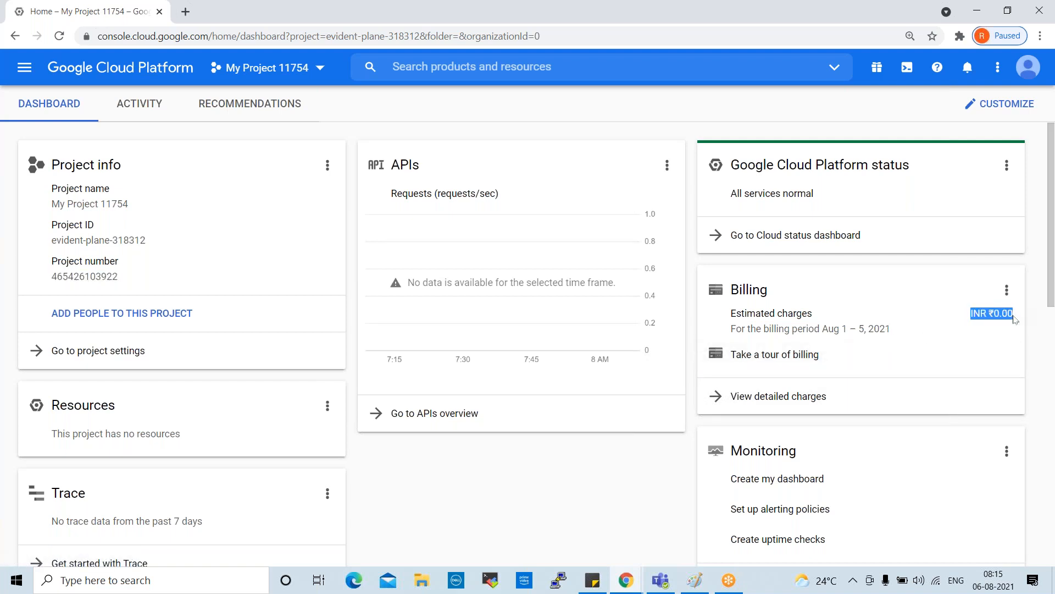
# - View the detailed billing charges, check the saved views, SKU cost table and included credits, and return to the dashboard
pyautogui.click(772, 397)
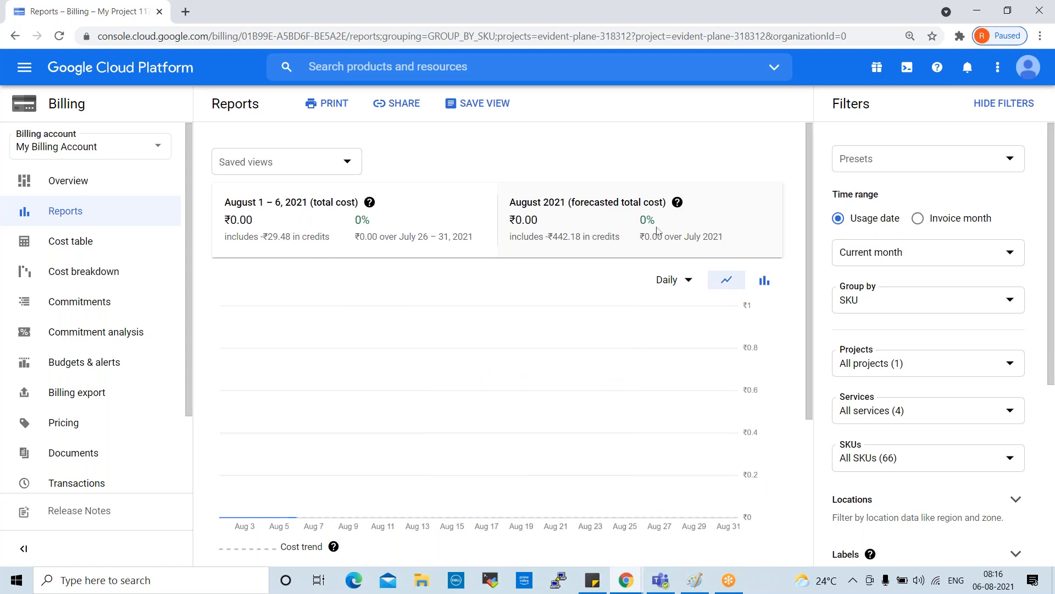
pyautogui.click(334, 162)
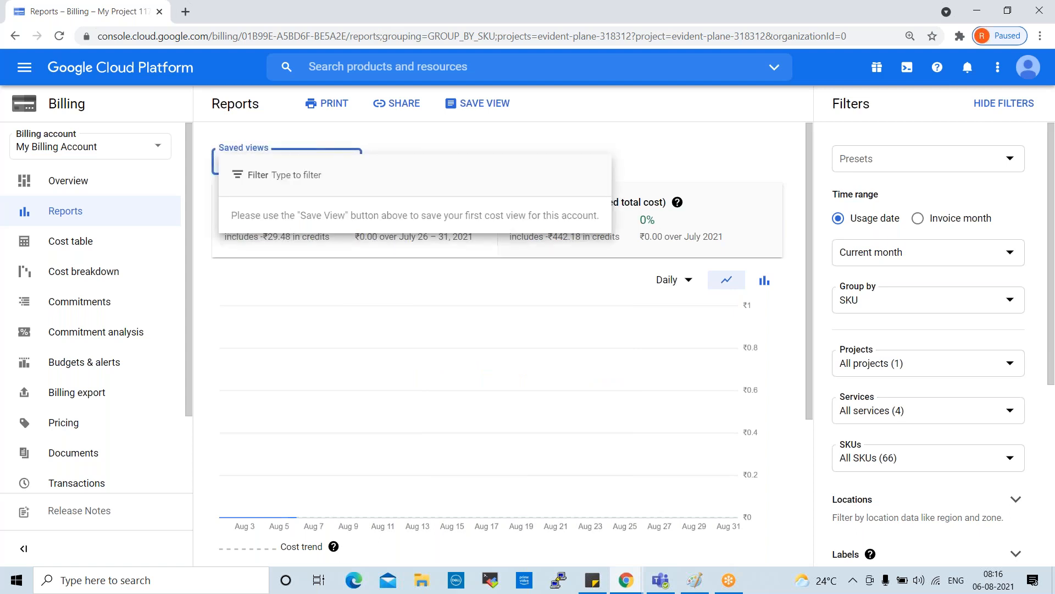
pyautogui.click(456, 335)
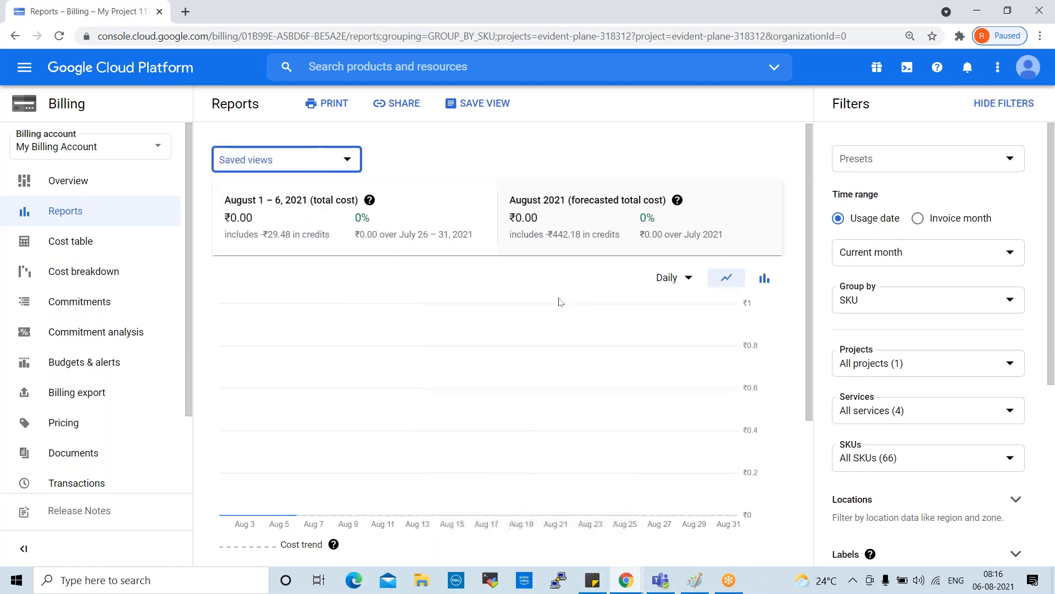
pyautogui.scroll(-4, 559, 303)
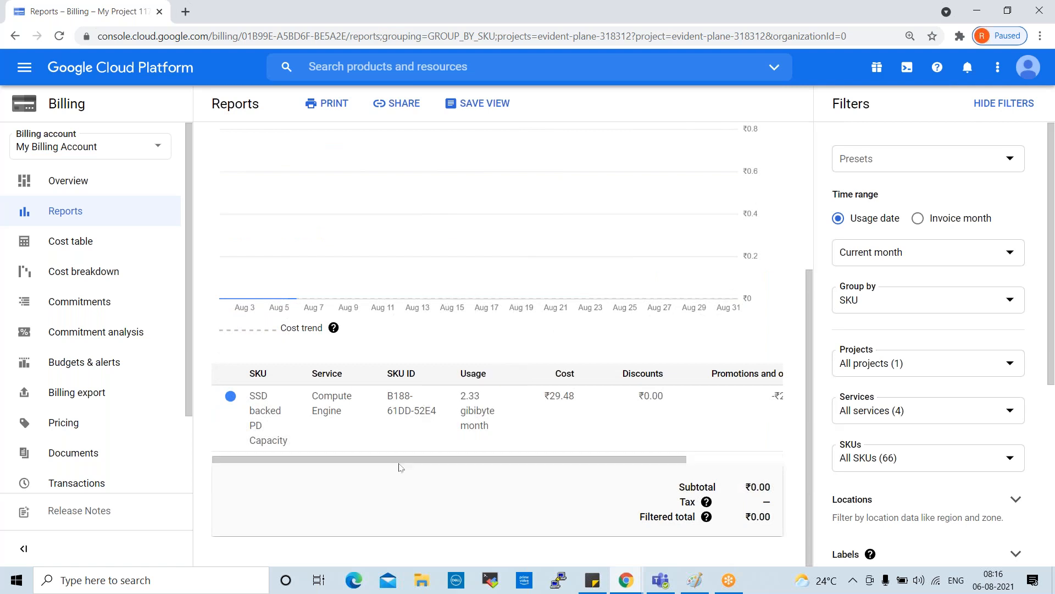
pyautogui.scroll(4, 400, 466)
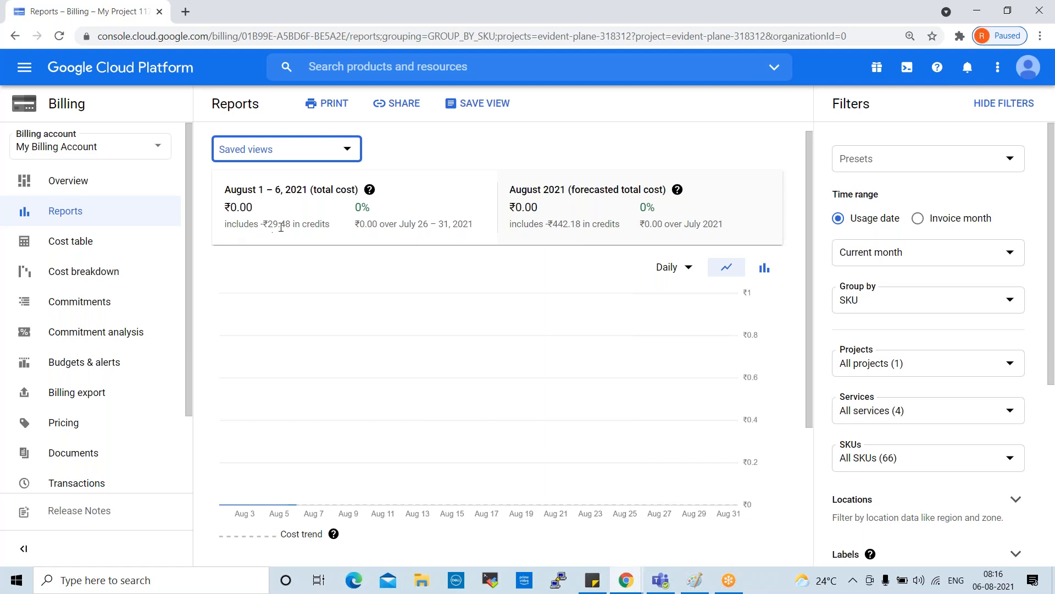
pyautogui.moveTo(269, 225); pyautogui.dragTo(332, 234)
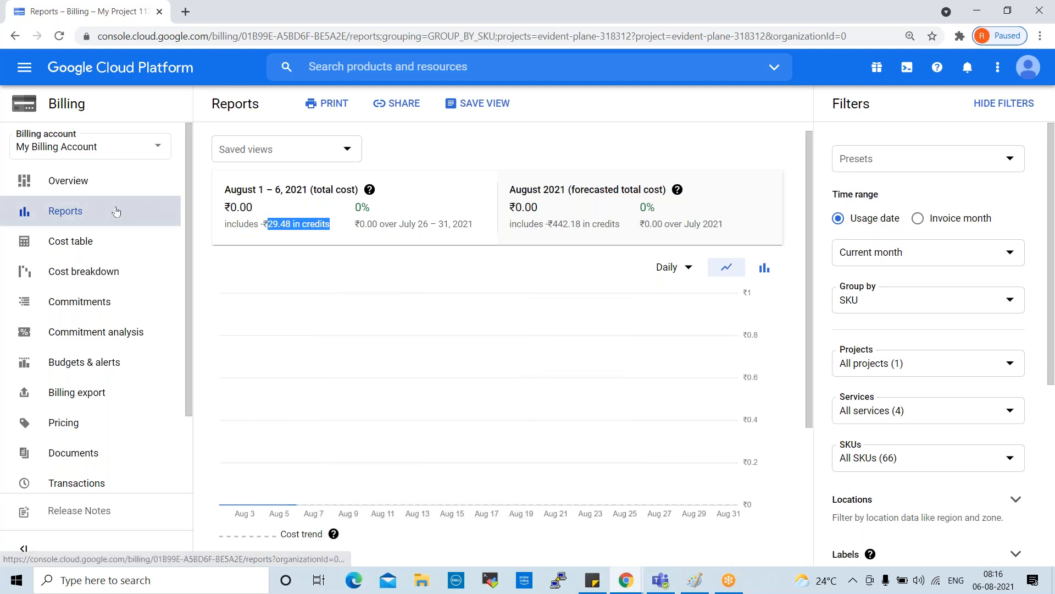
pyautogui.click(15, 36)
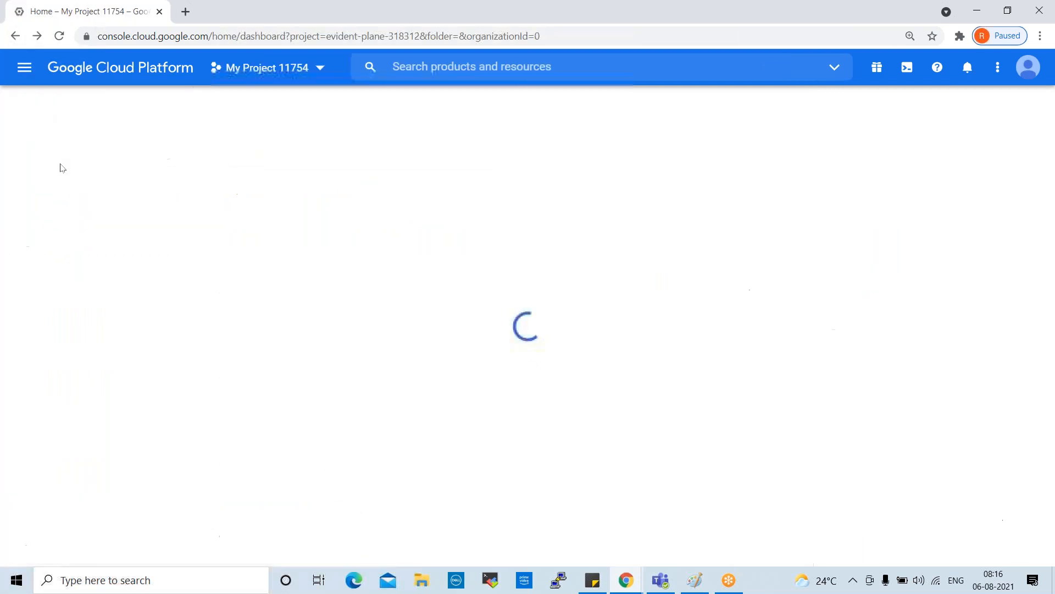
# - Look over the Monitoring and Error Reporting cards, check the Error Reporting card's options and close them
pyautogui.scroll(-4, 814, 284)
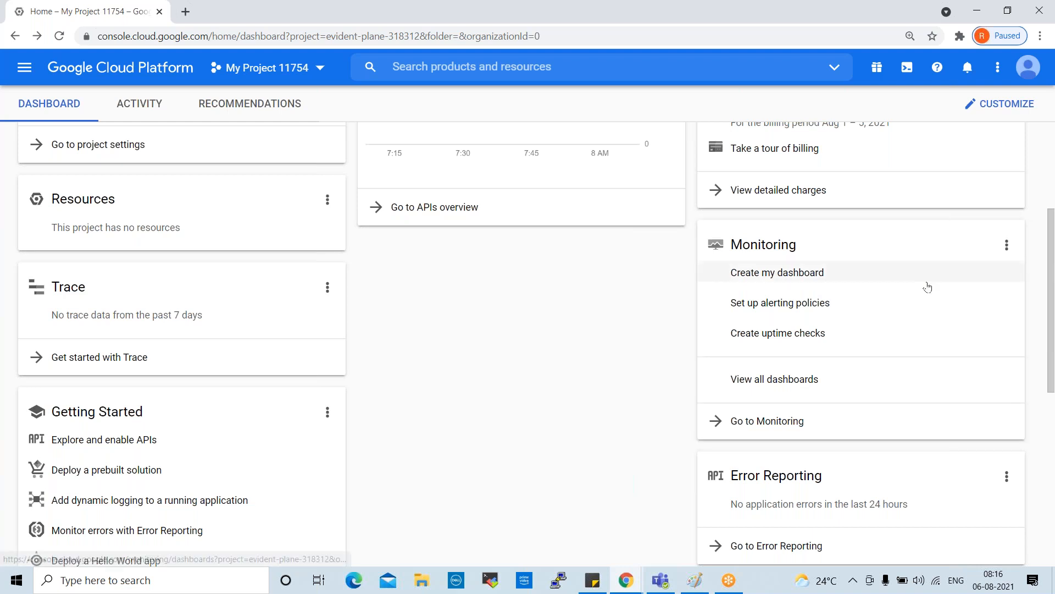
pyautogui.scroll(-2, 836, 334)
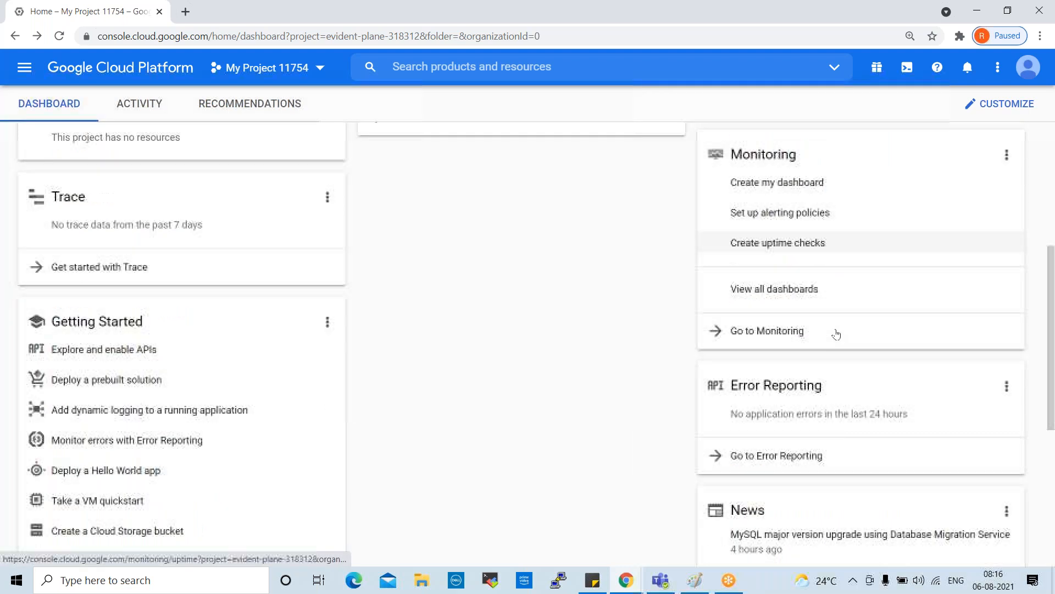
pyautogui.scroll(-1, 836, 334)
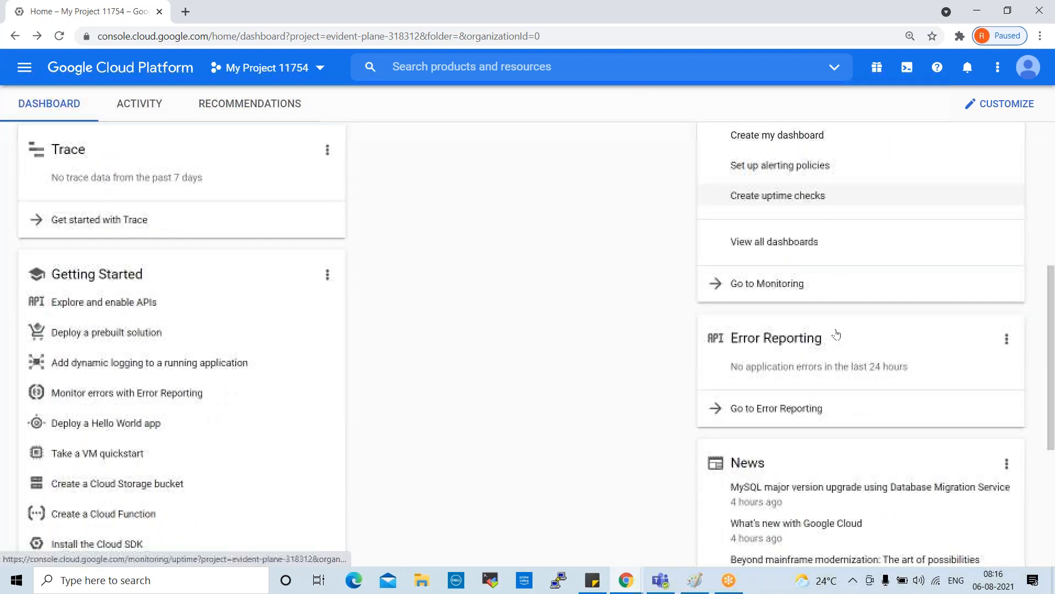
pyautogui.click(1006, 339)
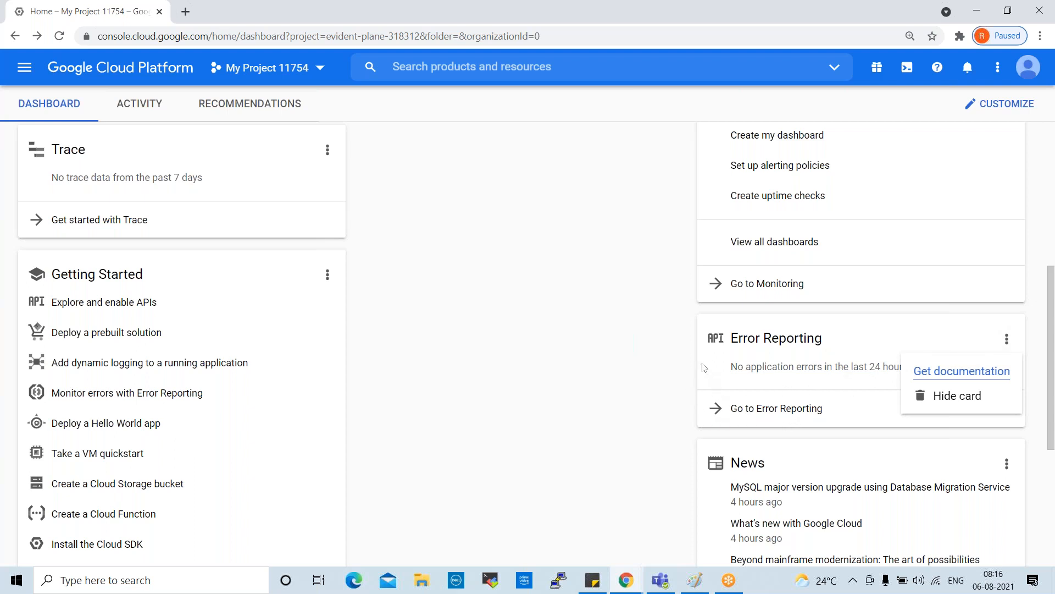
pyautogui.click(619, 353)
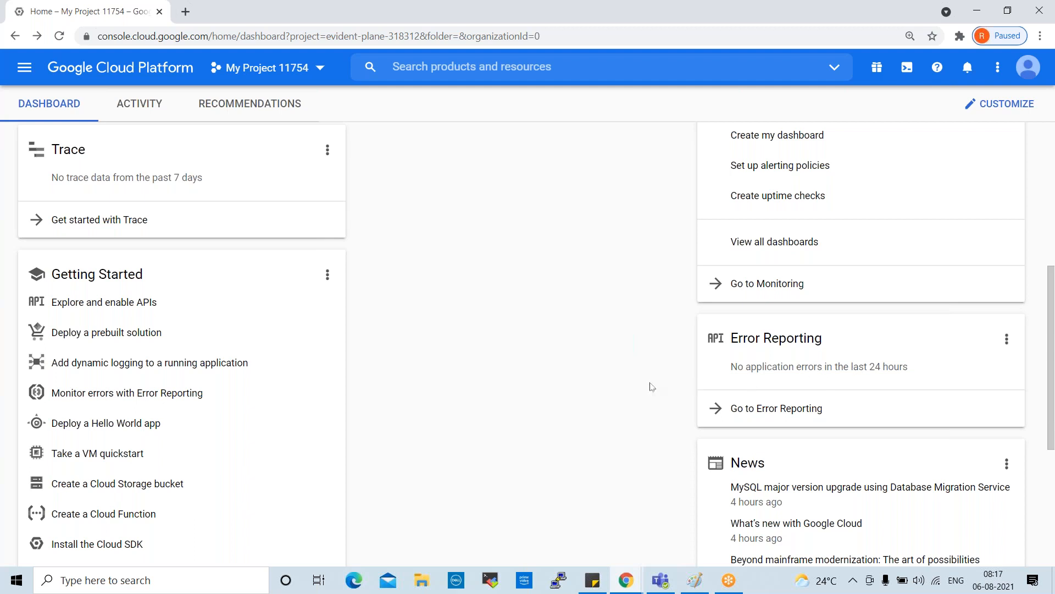
# - Look over the News and Documentation cards, check the Documentation card's options and close them
pyautogui.scroll(-3, 651, 386)
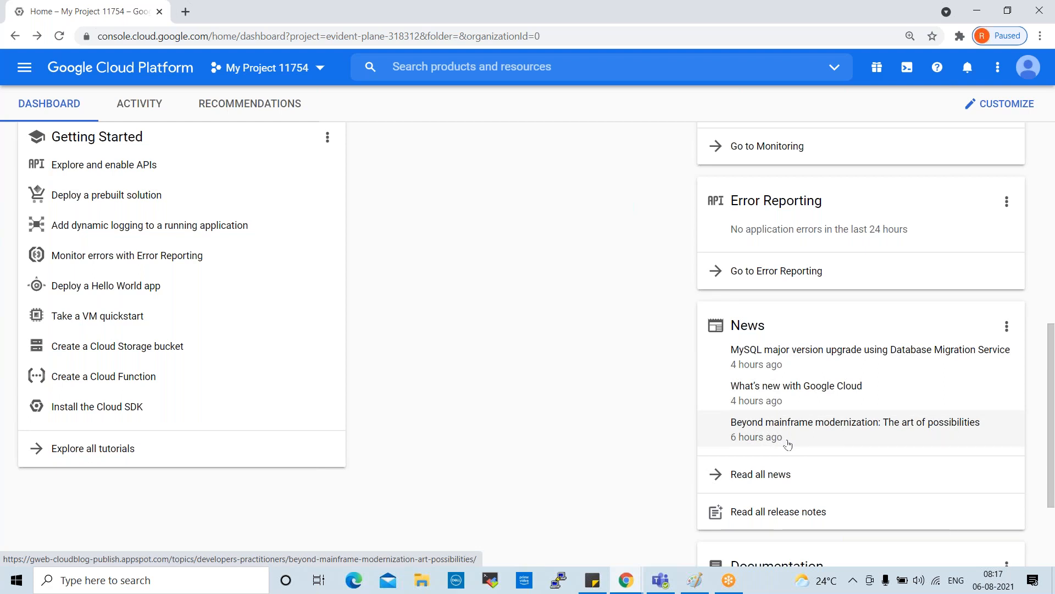
pyautogui.scroll(-3, 825, 434)
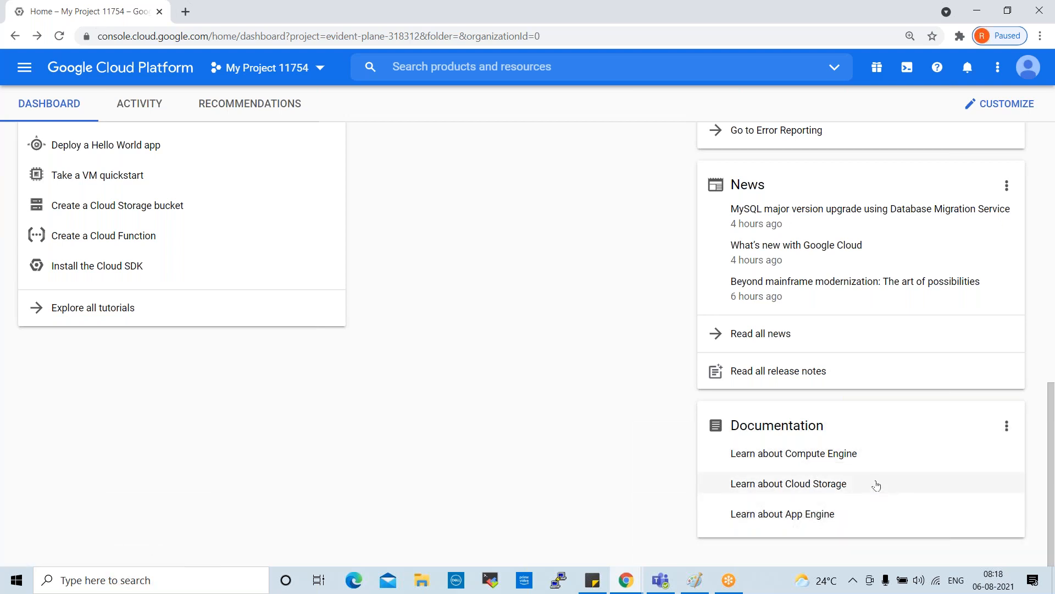
pyautogui.click(1007, 425)
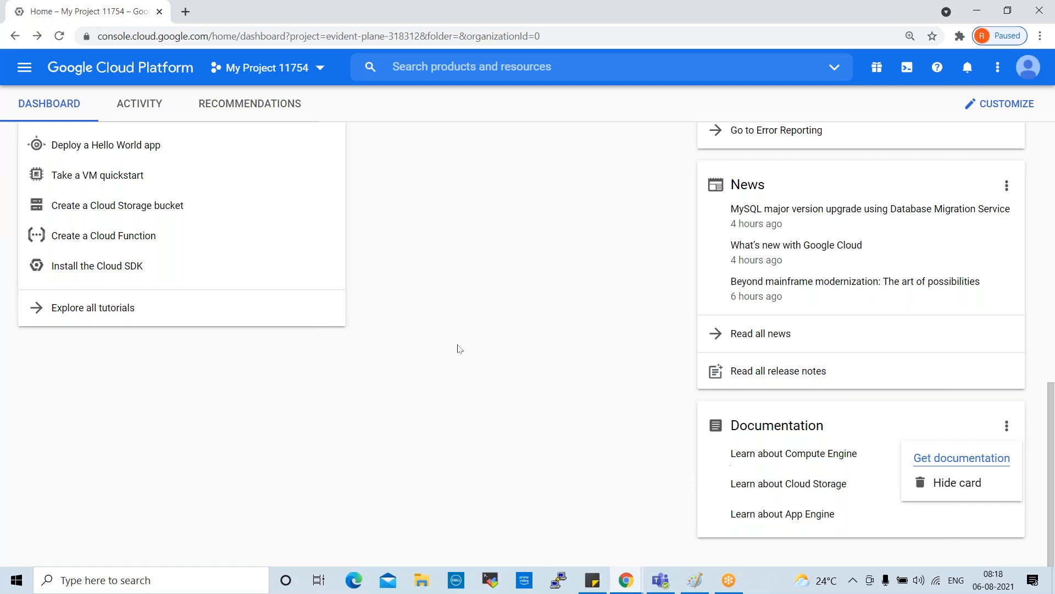
pyautogui.click(481, 336)
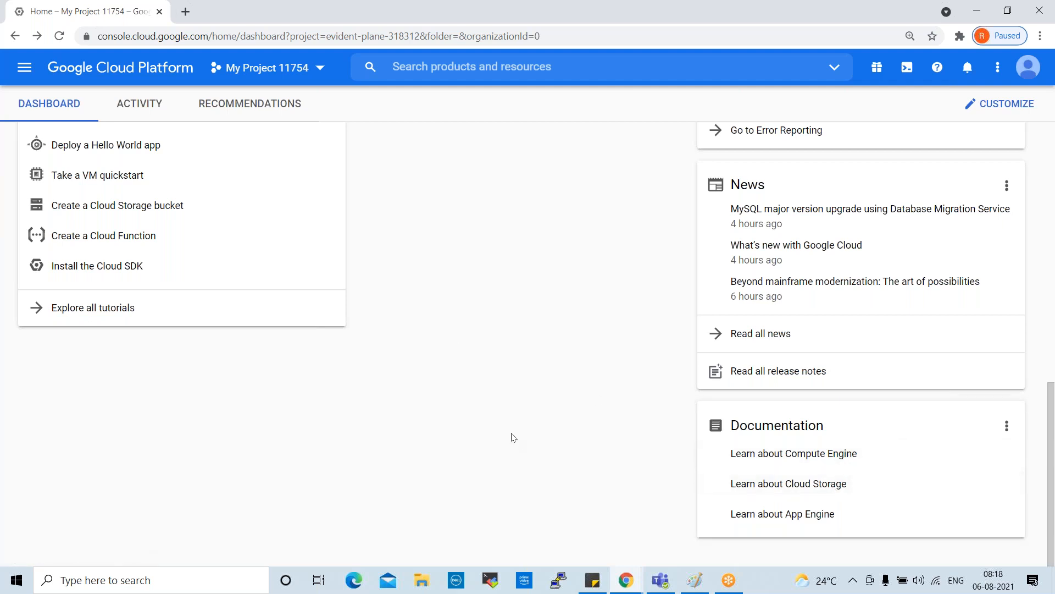
# - Review the whole dashboard once more, including the Getting Started card, and return to Project info
pyautogui.scroll(7, 512, 437)
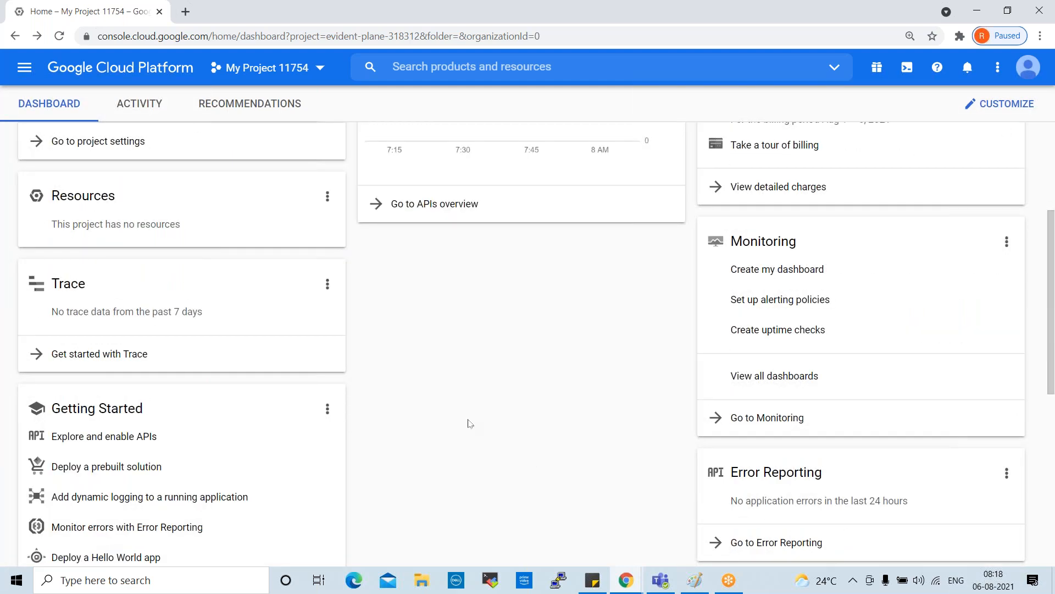
pyautogui.scroll(4, 470, 423)
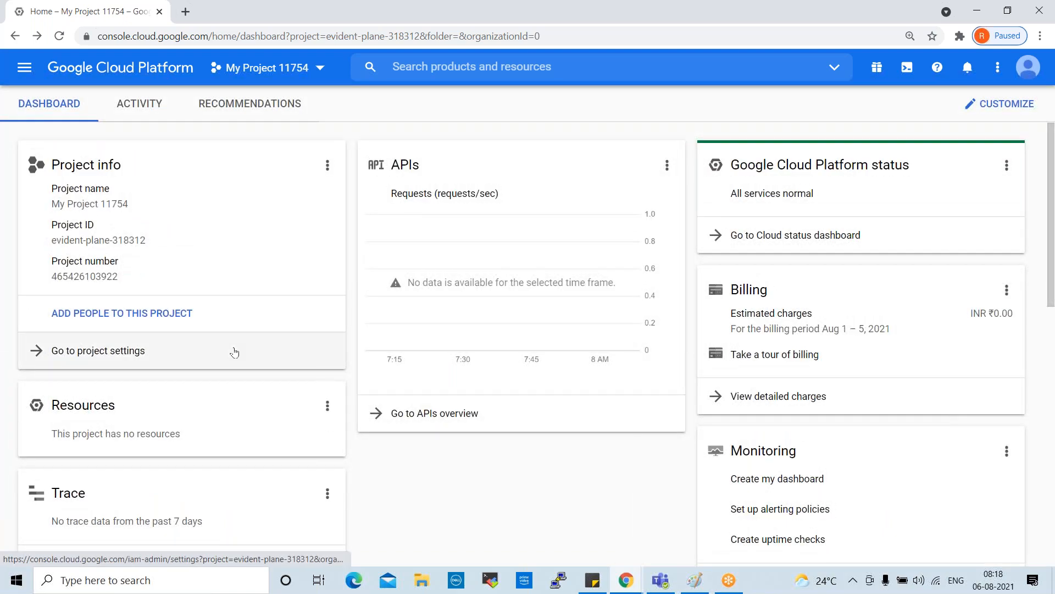
pyautogui.scroll(-10, 234, 352)
pyautogui.scroll(3, 234, 352)
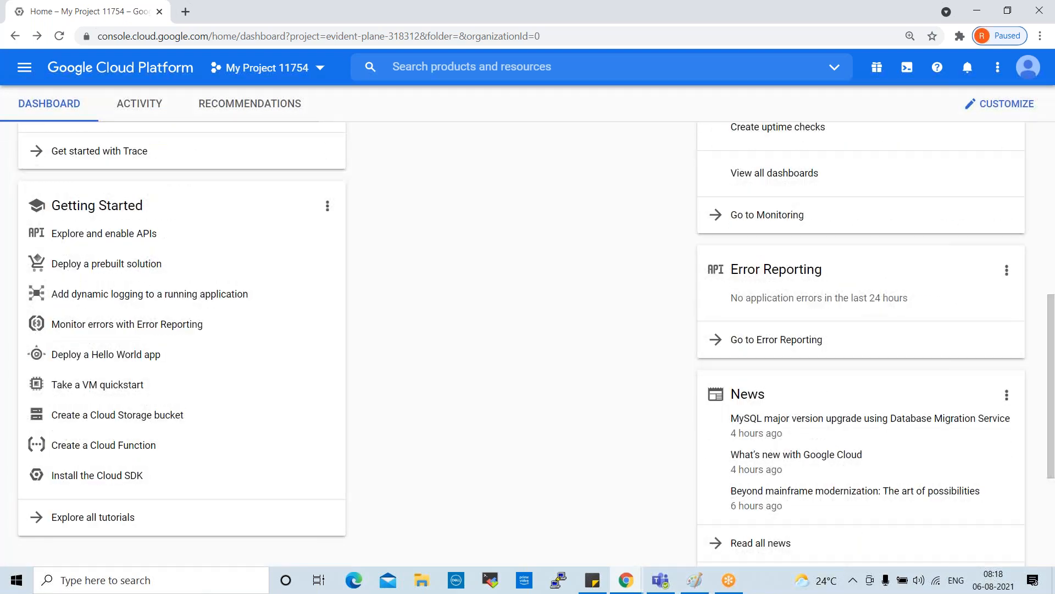
pyautogui.scroll(8, 234, 352)
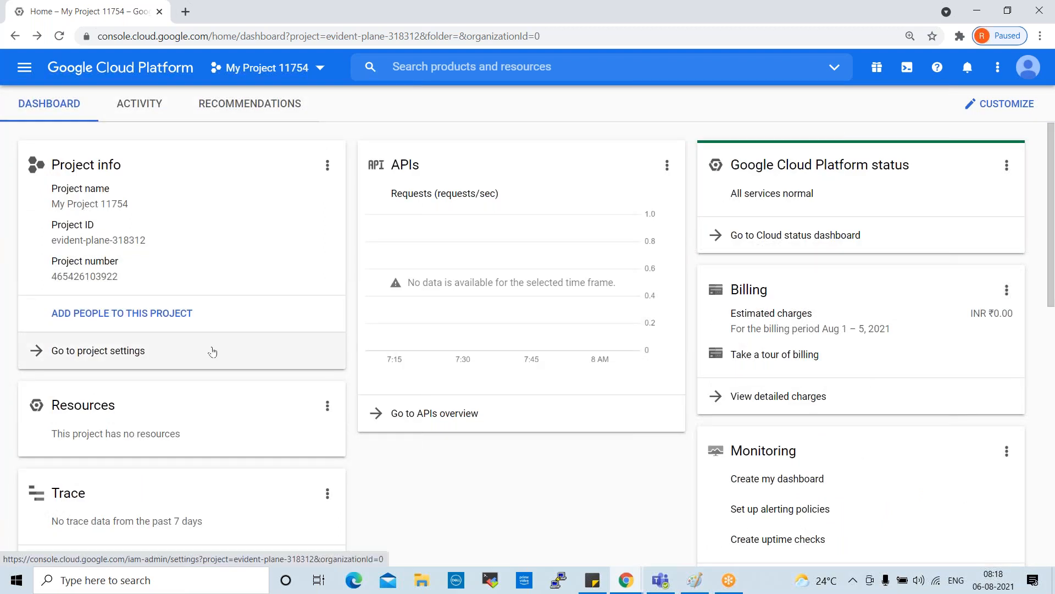
# - Open the project's activity log and look through it from the newest entries to older ones and back
pyautogui.click(155, 109)
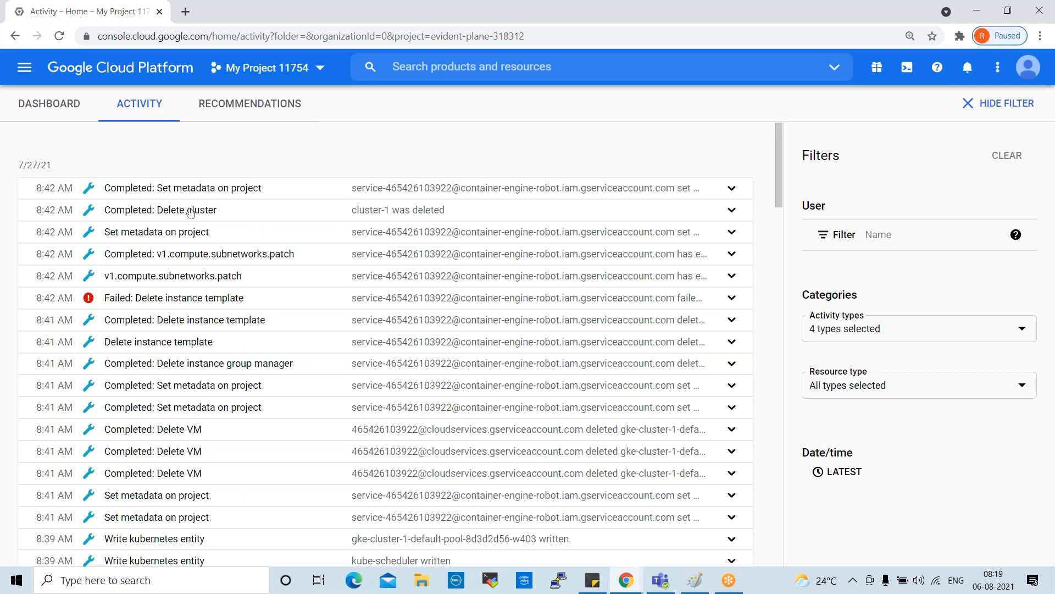
pyautogui.scroll(-20, 187, 258)
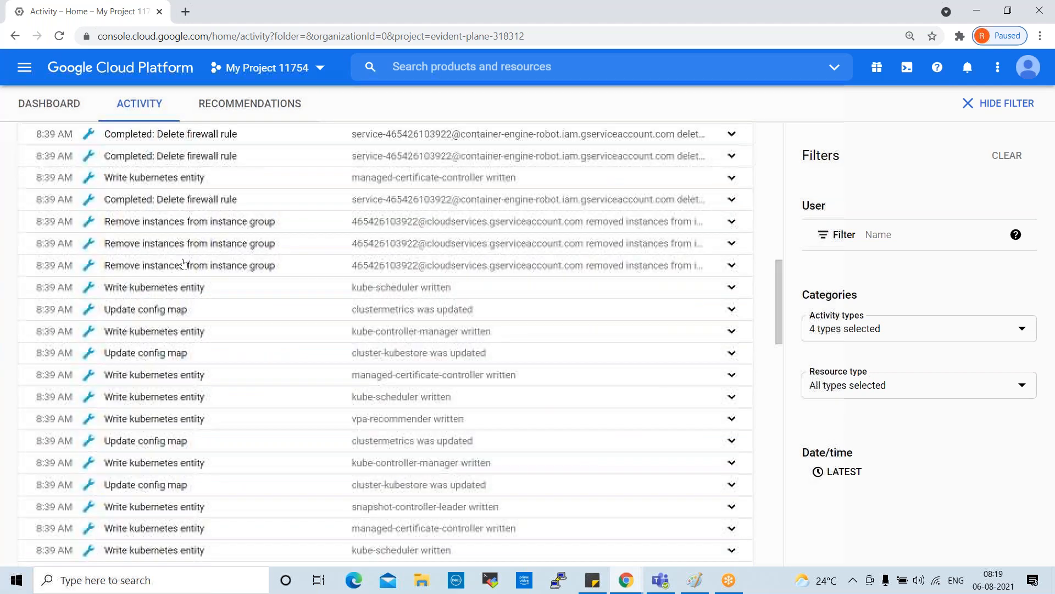
pyautogui.scroll(-10, 179, 268)
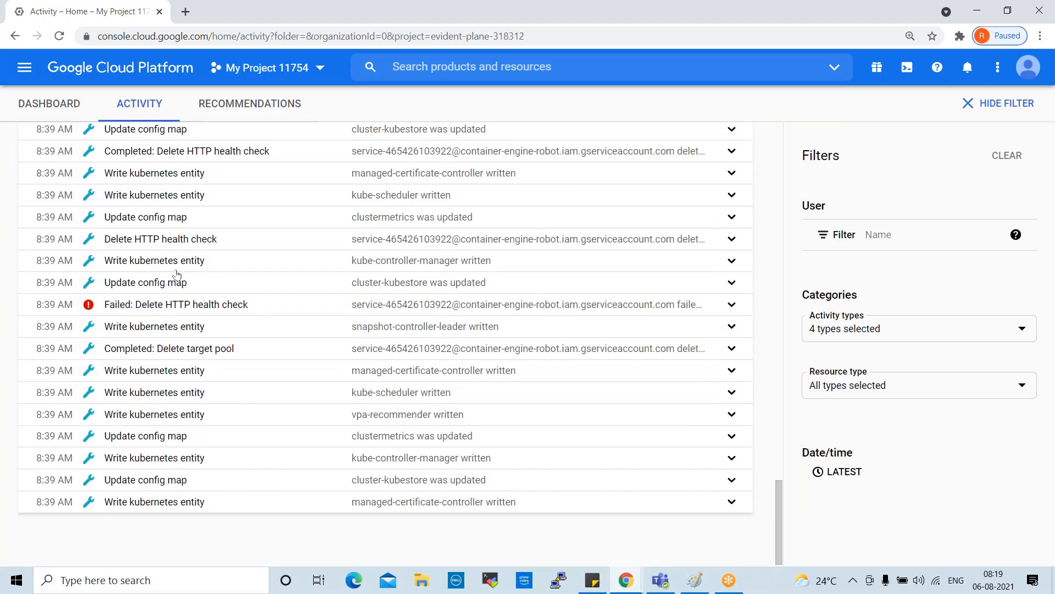
pyautogui.scroll(-5, 173, 290)
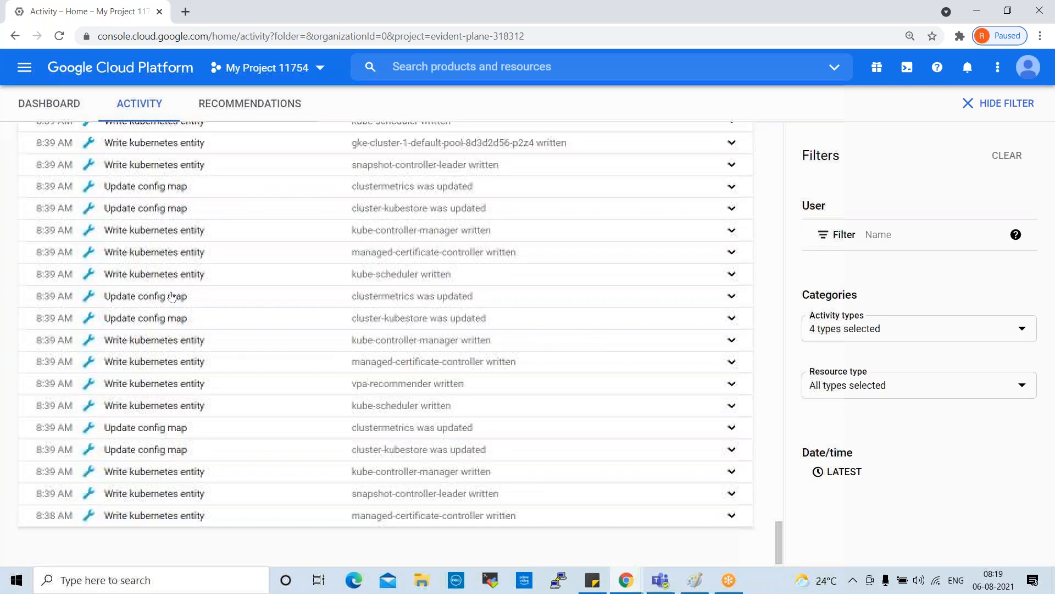
pyautogui.scroll(10, 172, 298)
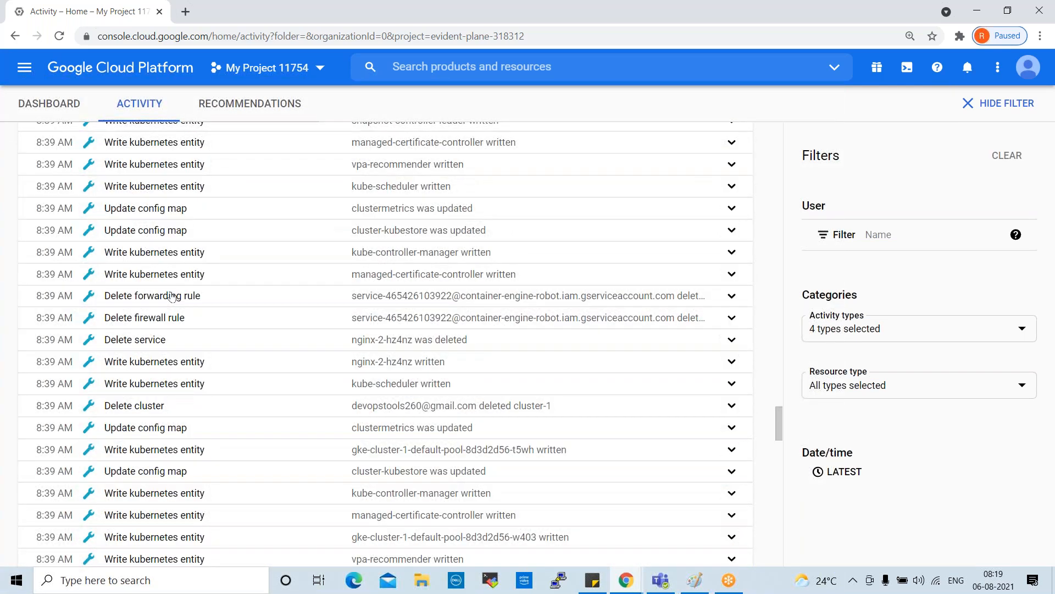
pyautogui.scroll(10, 172, 297)
pyautogui.scroll(10, 172, 297)
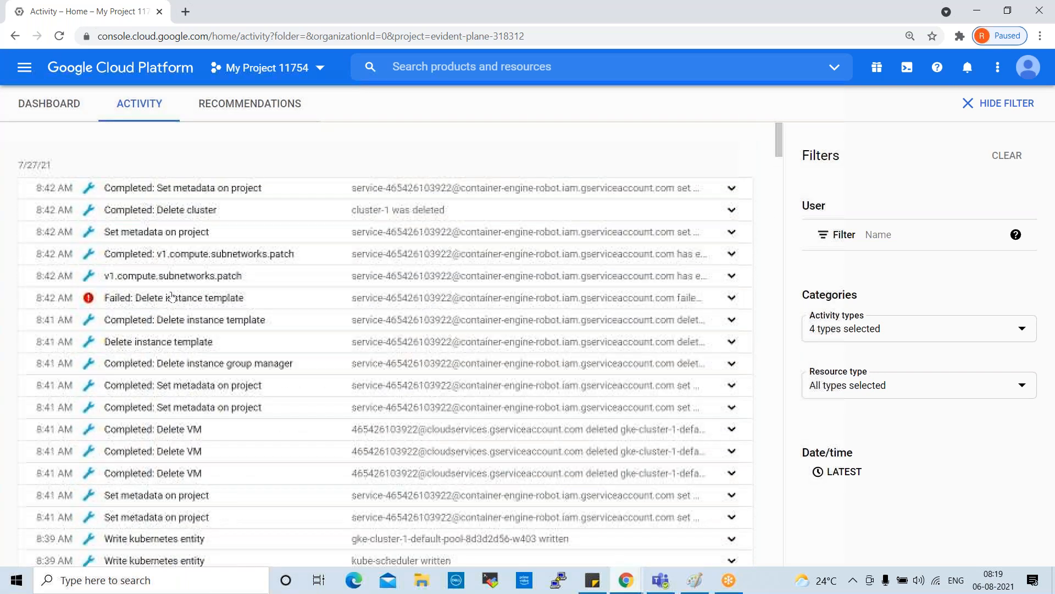
# - Highlight the activity date, expand the "Write kubernetes entity" entry for snapshot-controller-leader to review its details, and look through the older entries
pyautogui.moveTo(51, 166); pyautogui.dragTo(20, 165)
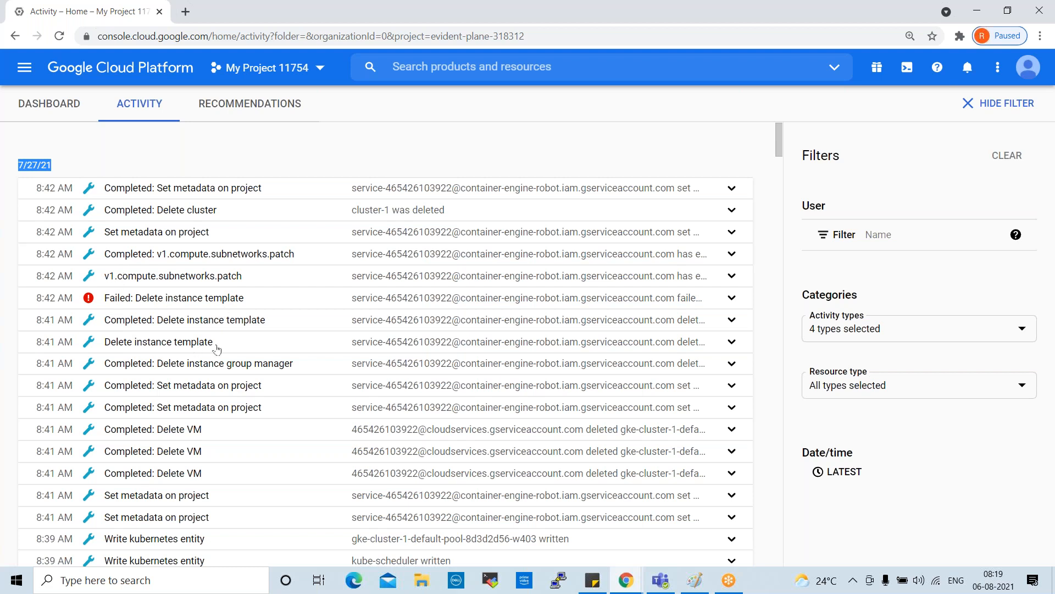
pyautogui.scroll(-6, 298, 409)
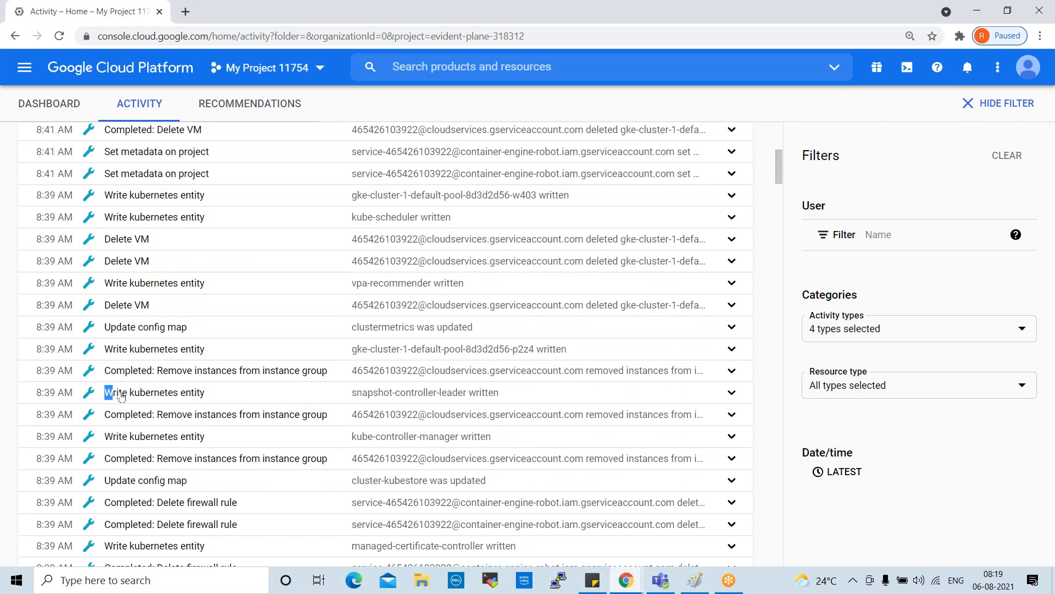
pyautogui.moveTo(103, 392); pyautogui.dragTo(205, 394)
pyautogui.click(205, 394)
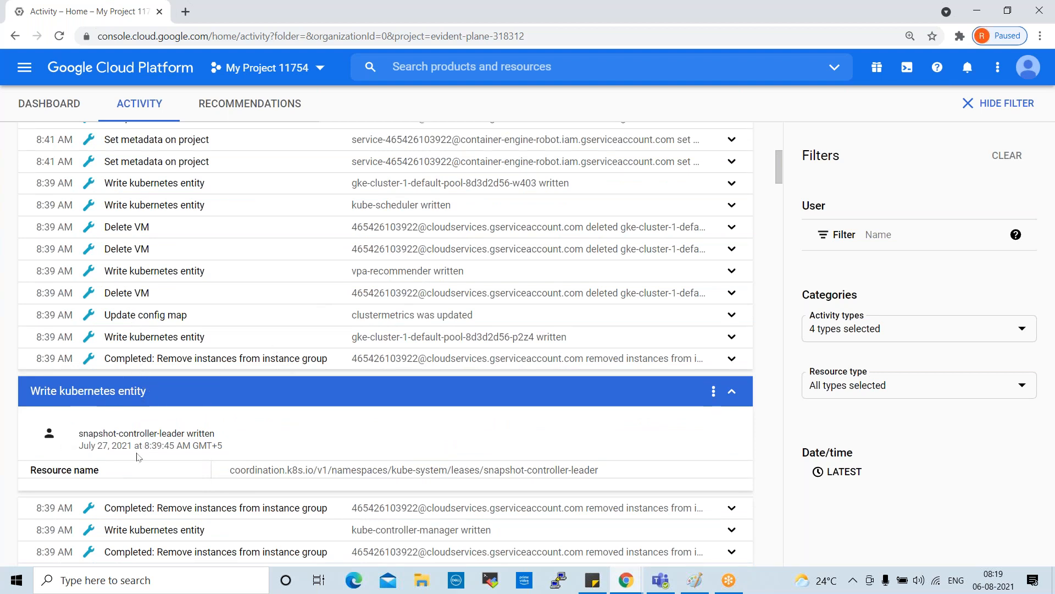
pyautogui.moveTo(113, 437); pyautogui.dragTo(403, 468)
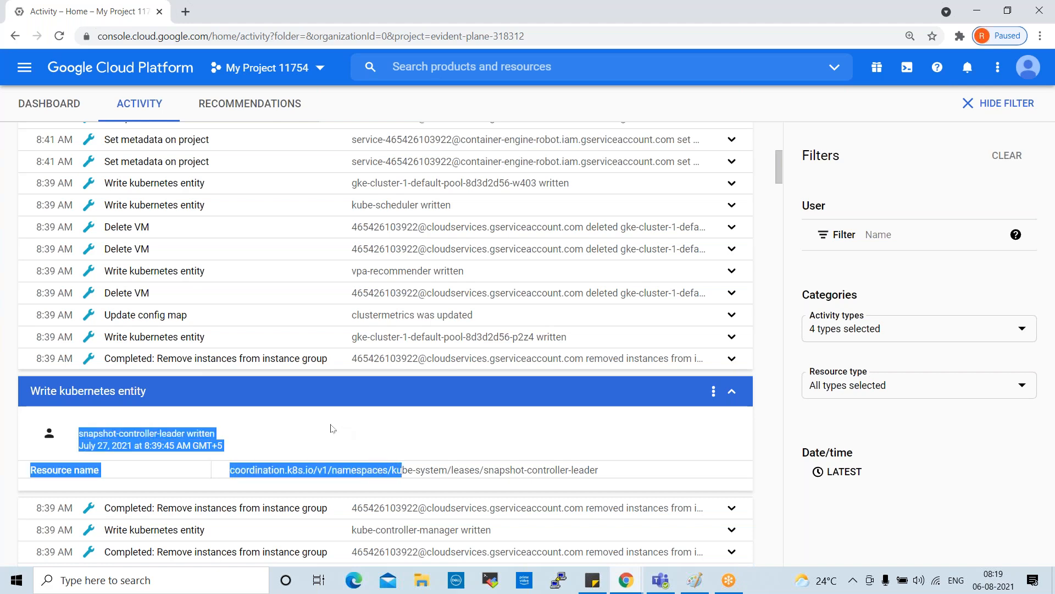
pyautogui.scroll(-6, 332, 428)
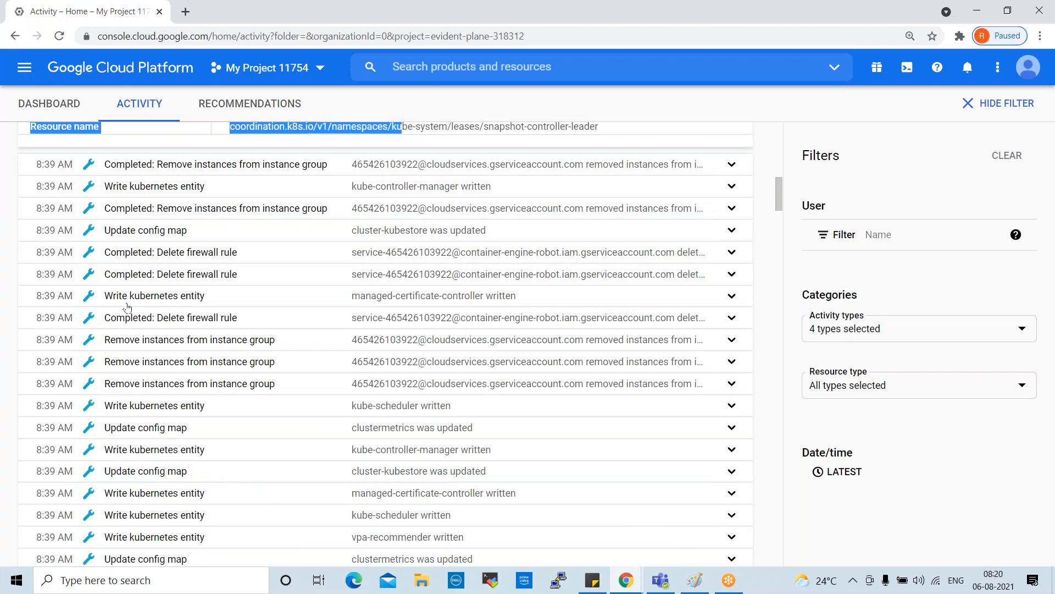
pyautogui.scroll(-10, 157, 316)
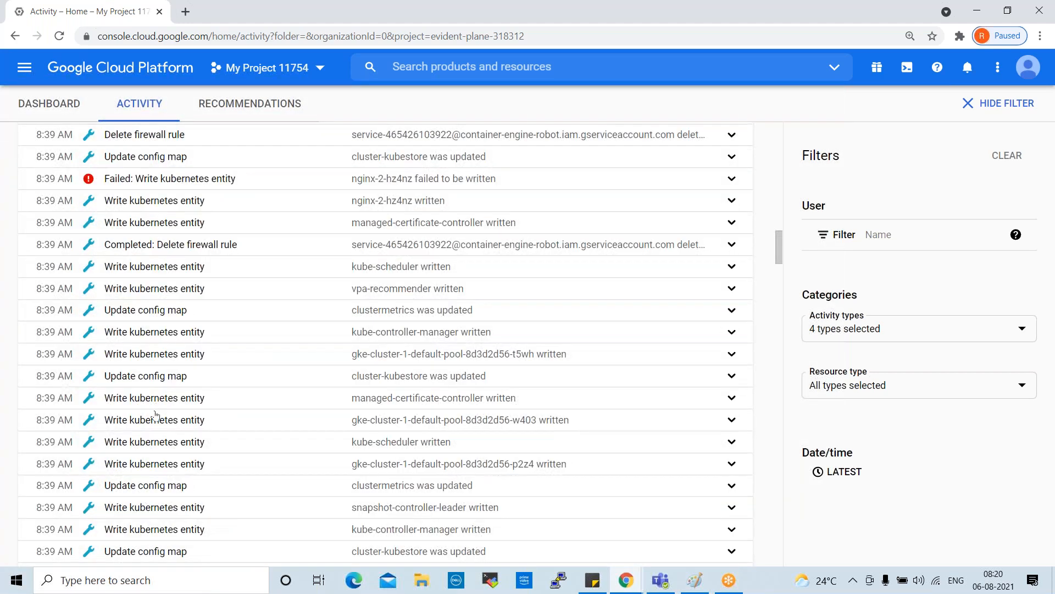
# - Expand the "Update config map" entry for cluster-kubestore to review its details, and look through the older activity entries and back
pyautogui.click(144, 378)
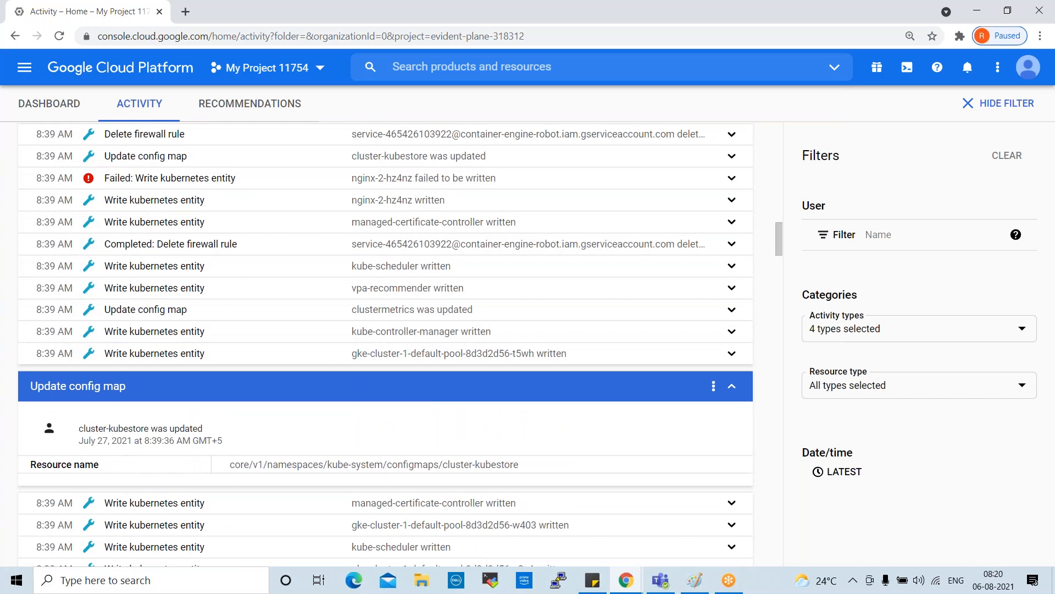
pyautogui.scroll(-10, 355, 386)
pyautogui.scroll(-15, 348, 418)
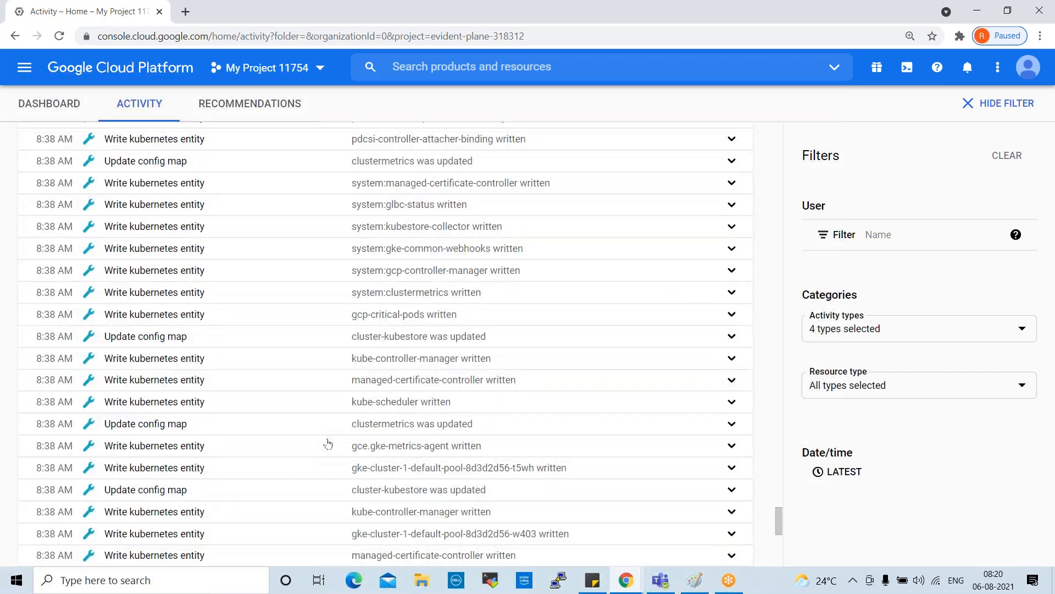
pyautogui.scroll(-8, 328, 443)
pyautogui.scroll(-10, 320, 448)
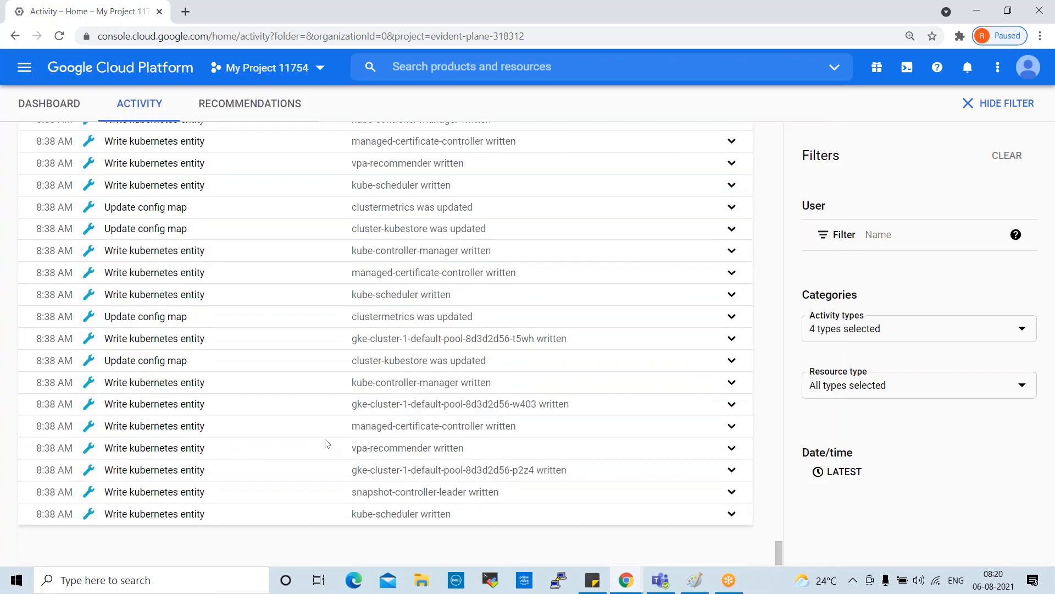
pyautogui.scroll(5, 320, 448)
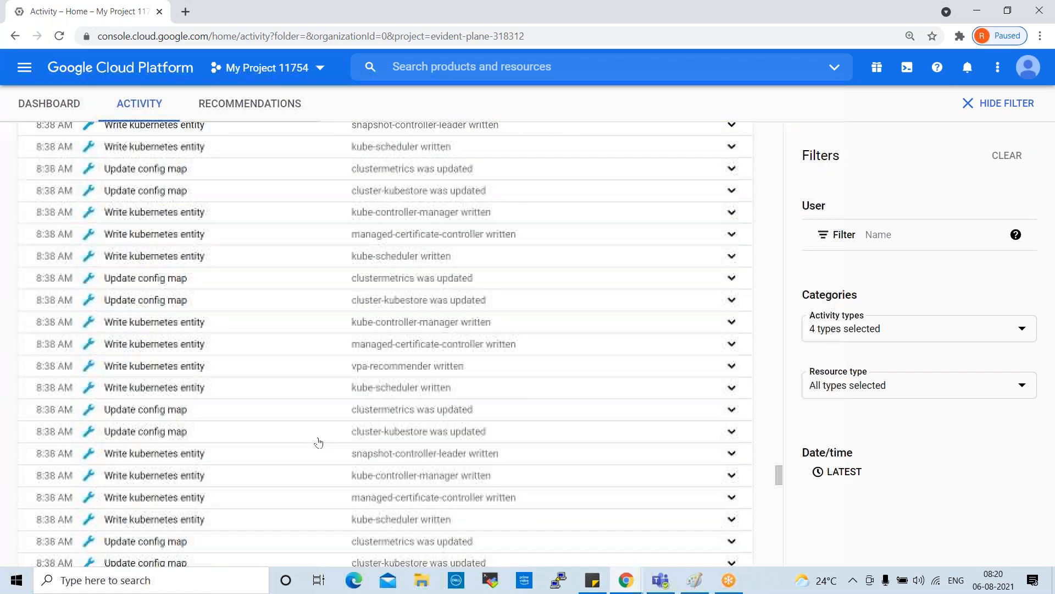
pyautogui.moveTo(779, 477); pyautogui.dragTo(734, 74)
# - Check the project's Recommendations page and open the APIs & Services dashboard
pyautogui.click(258, 107)
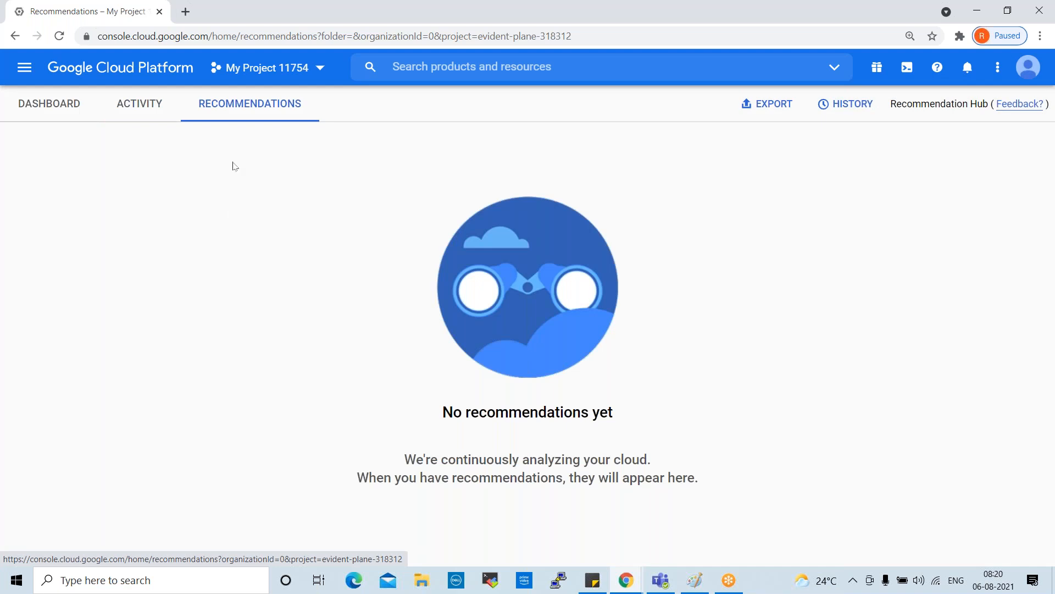
pyautogui.click(25, 71)
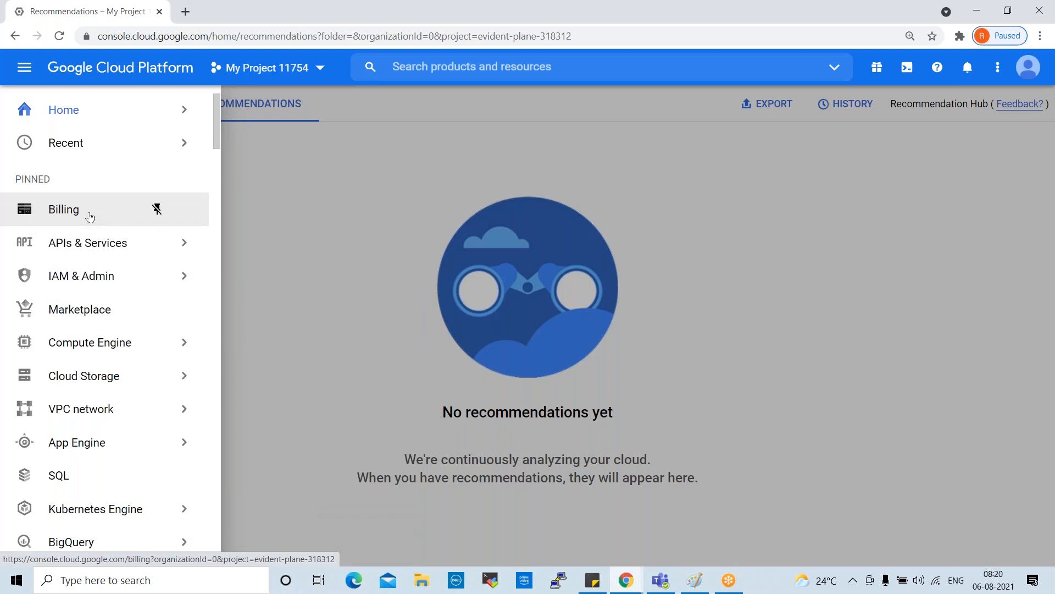
pyautogui.moveTo(88, 253)
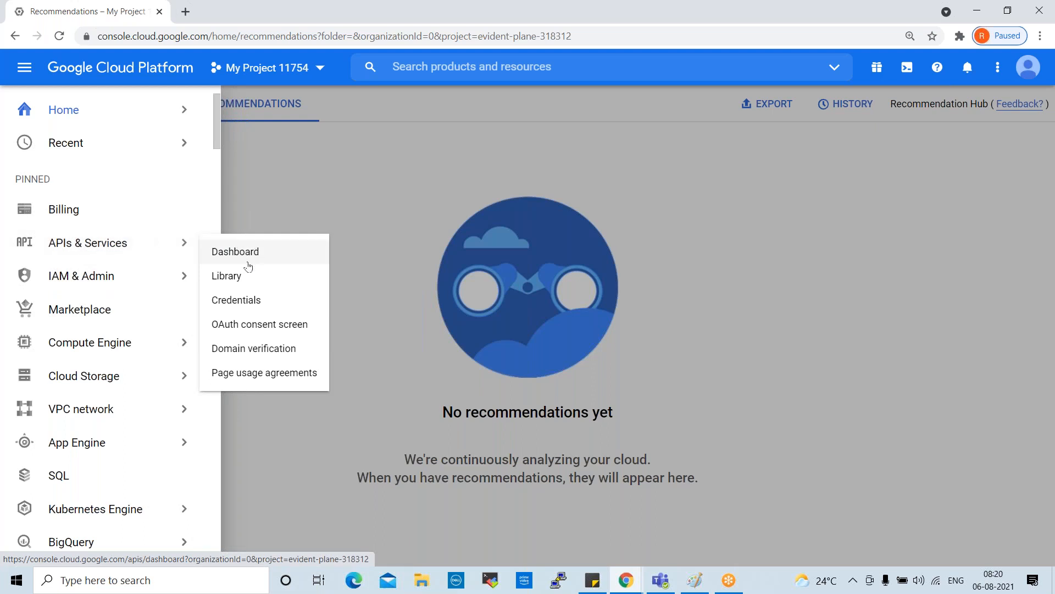
pyautogui.click(156, 242)
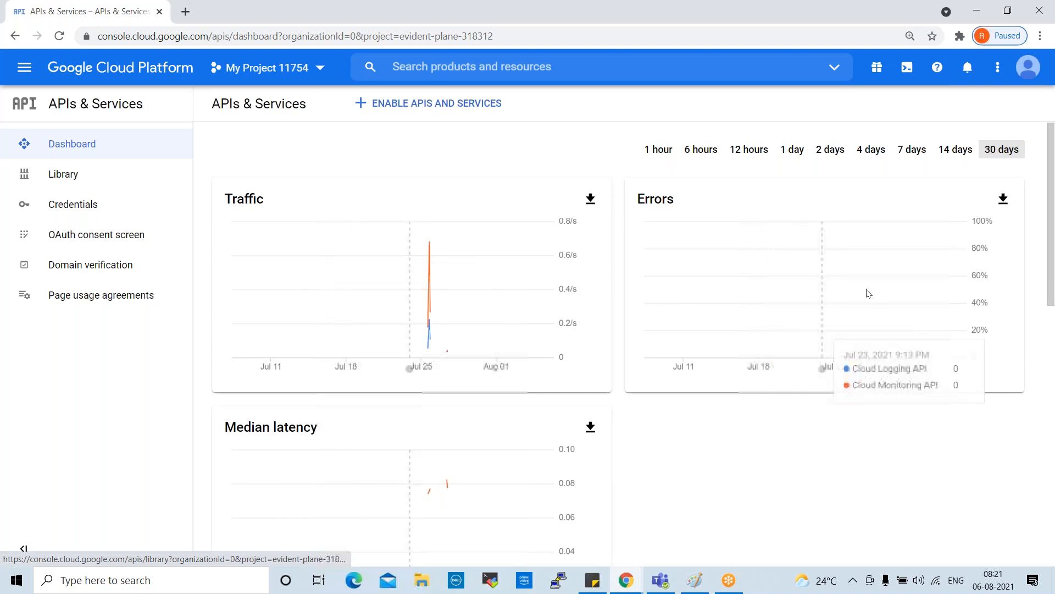
# - Examine the APIs & Services dashboard's traffic, error and latency charts and its table of APIs, and return to the charts
pyautogui.scroll(-4, 695, 397)
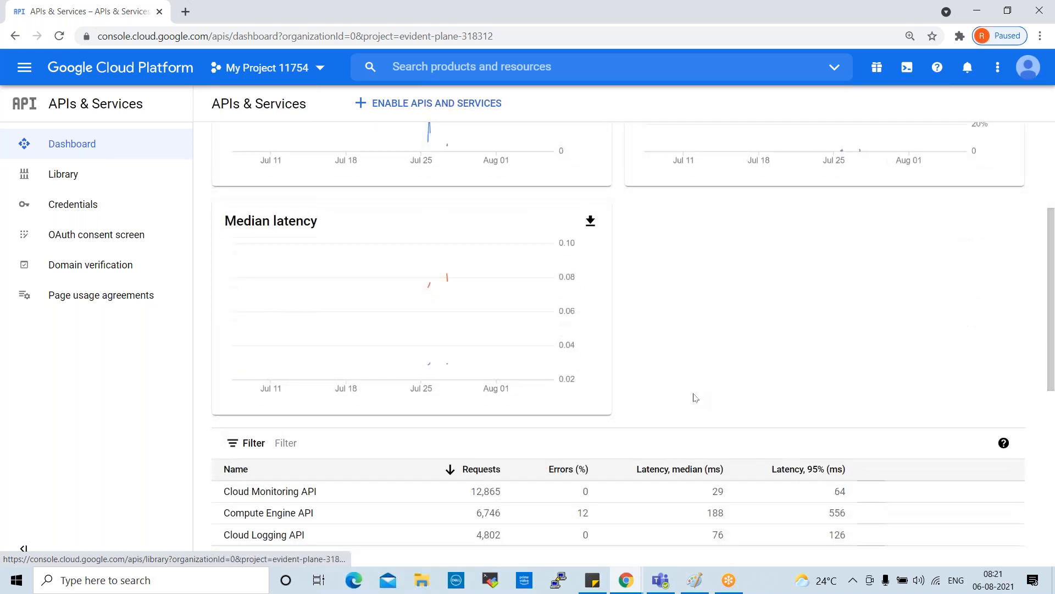
pyautogui.scroll(-4, 696, 397)
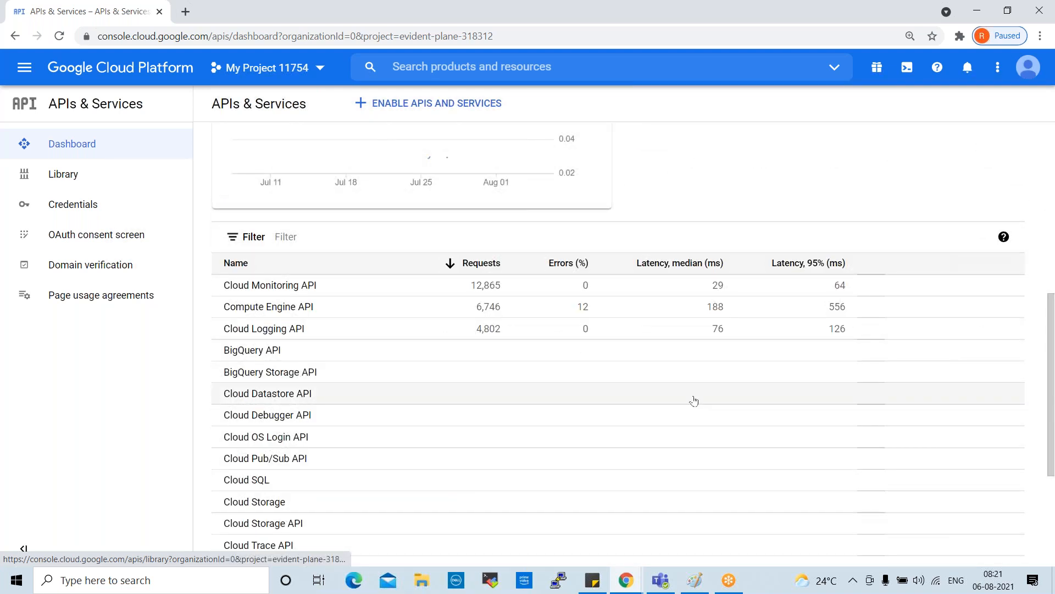
pyautogui.scroll(3, 695, 401)
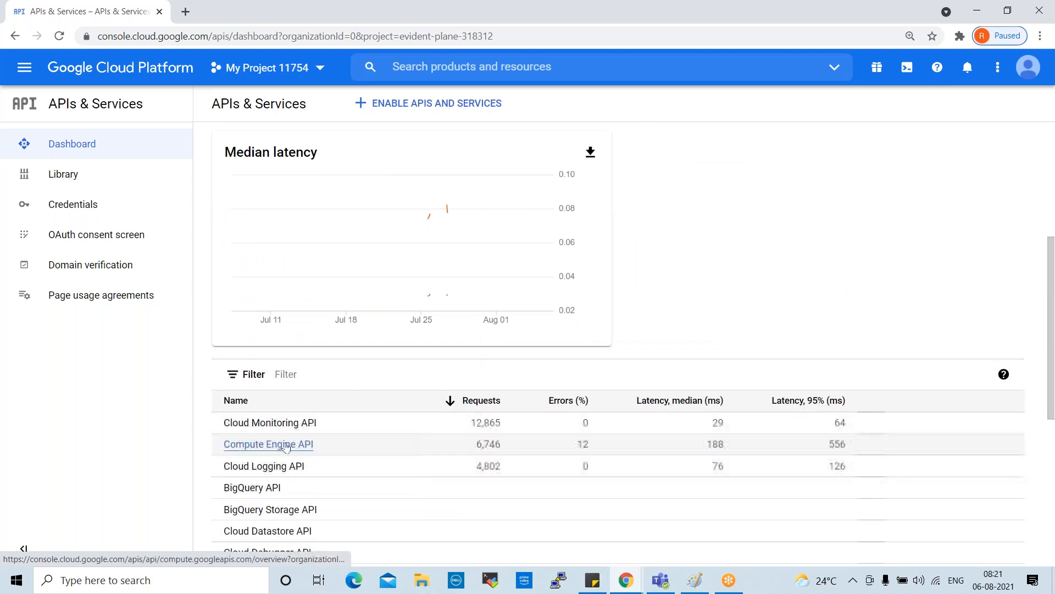
pyautogui.scroll(-3, 403, 447)
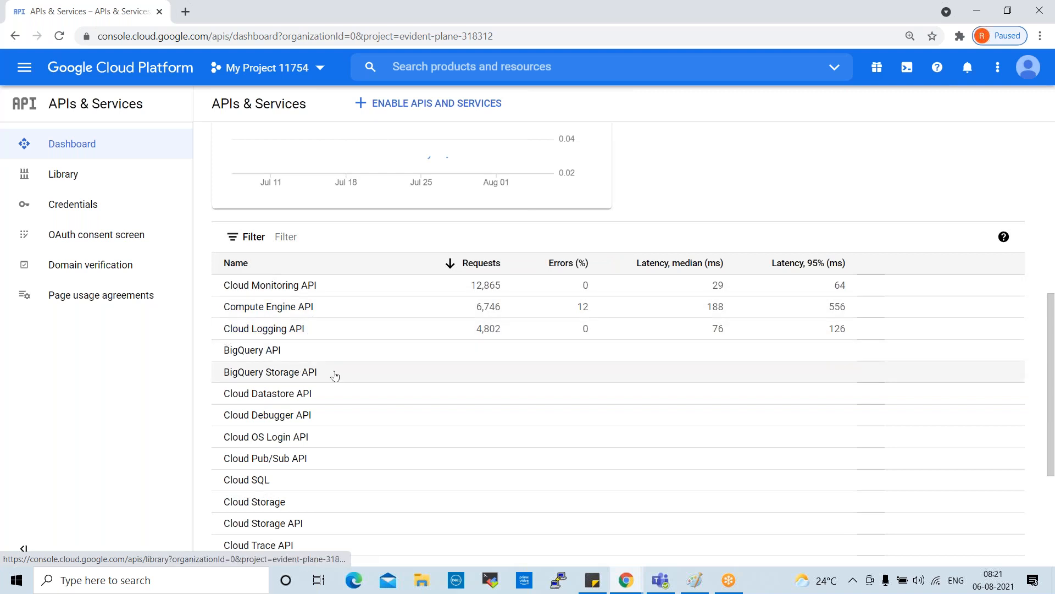
pyautogui.scroll(-4, 316, 369)
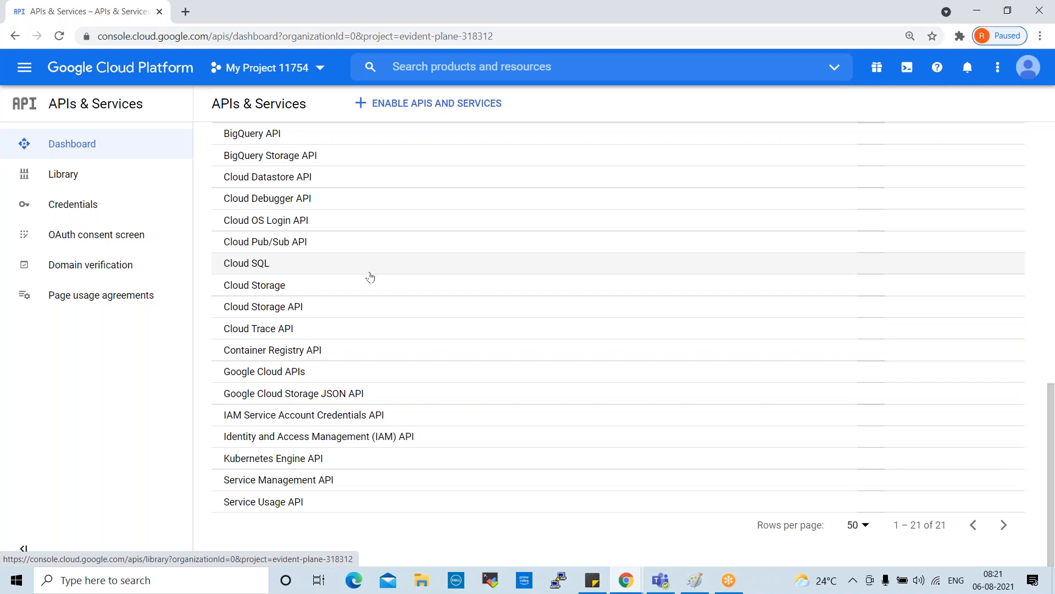
pyautogui.scroll(2, 370, 276)
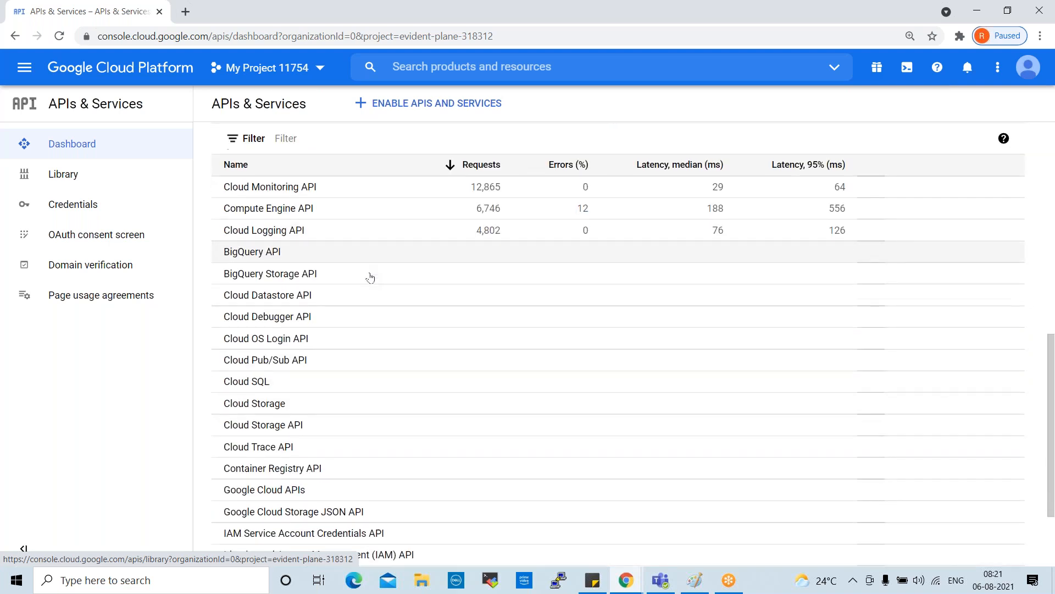
pyautogui.scroll(-2, 370, 276)
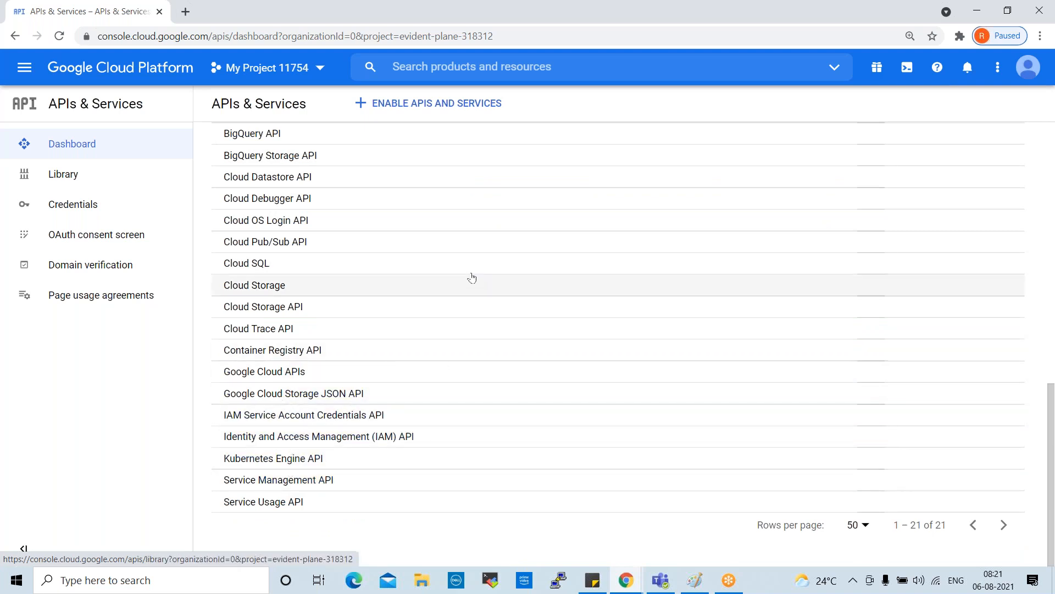
pyautogui.scroll(1, 434, 320)
pyautogui.scroll(10, 435, 320)
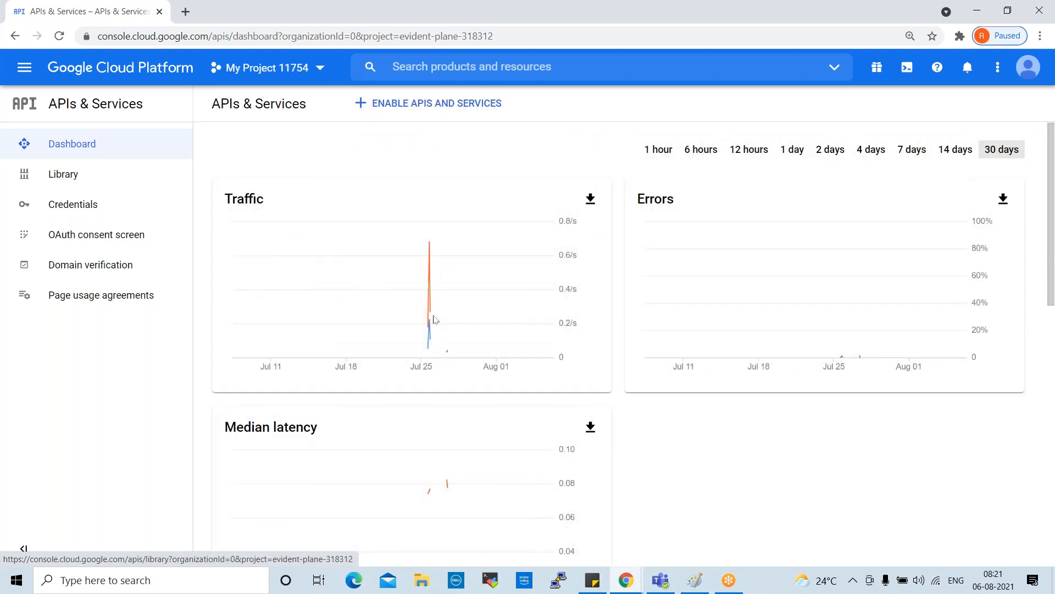
# - Go back to the API table and highlight the Cloud Monitoring API's median latency and 95% latency values
pyautogui.scroll(-5, 434, 322)
pyautogui.scroll(-6, 435, 324)
pyautogui.scroll(4, 337, 329)
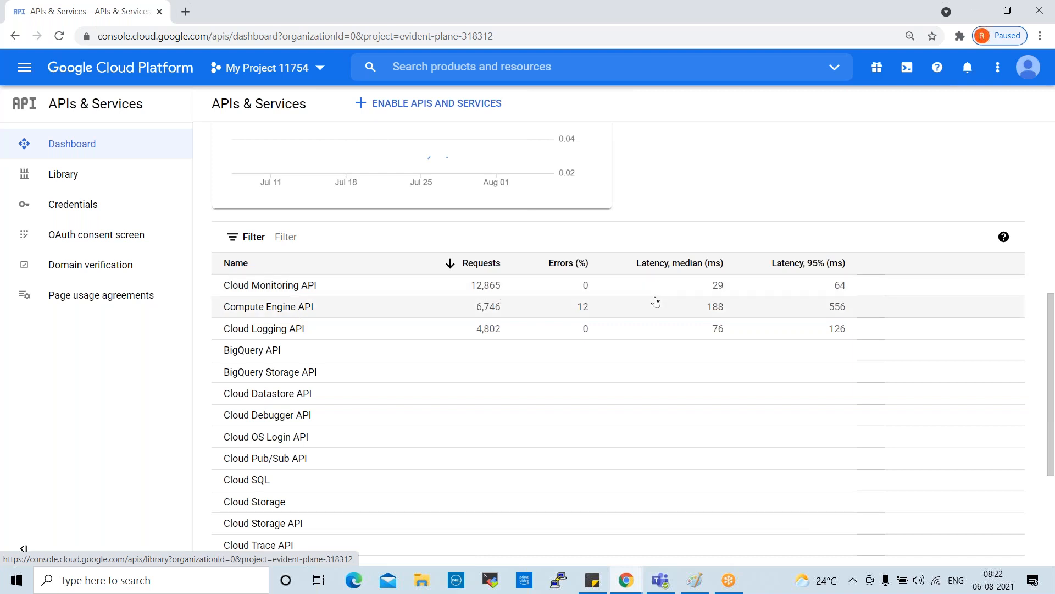
pyautogui.doubleClick(718, 285)
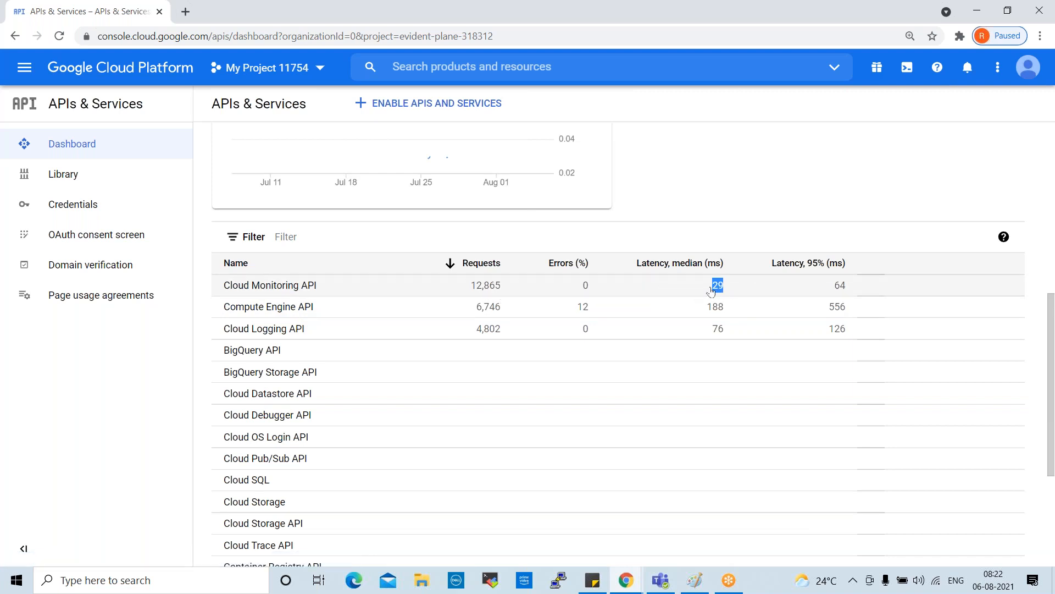
pyautogui.doubleClick(839, 284)
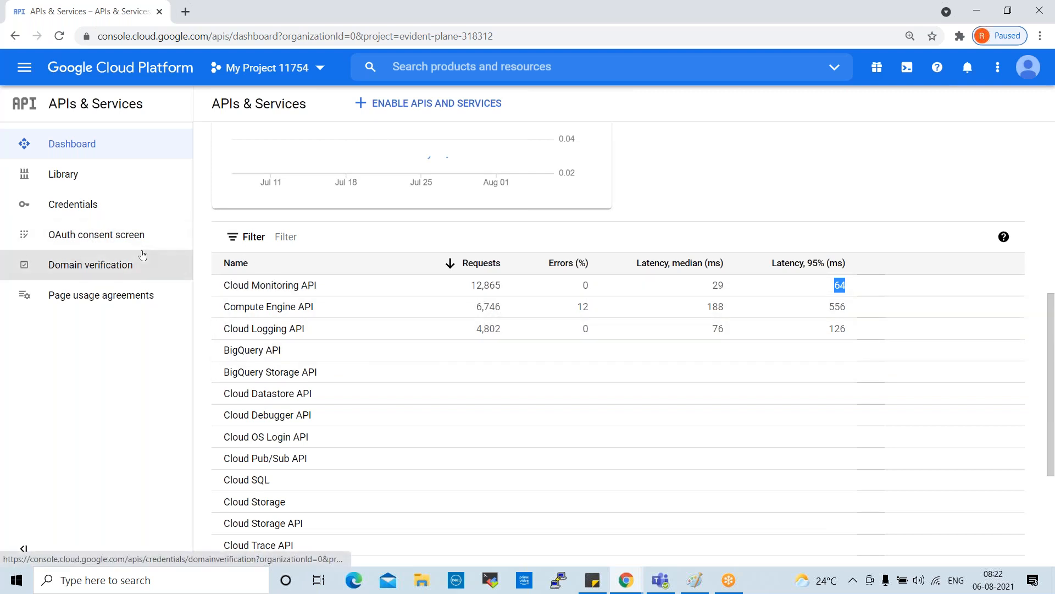
# - Open the API Library and browse its categories from Maps through Google Cloud APIs and Other, returning to the start
pyautogui.click(74, 179)
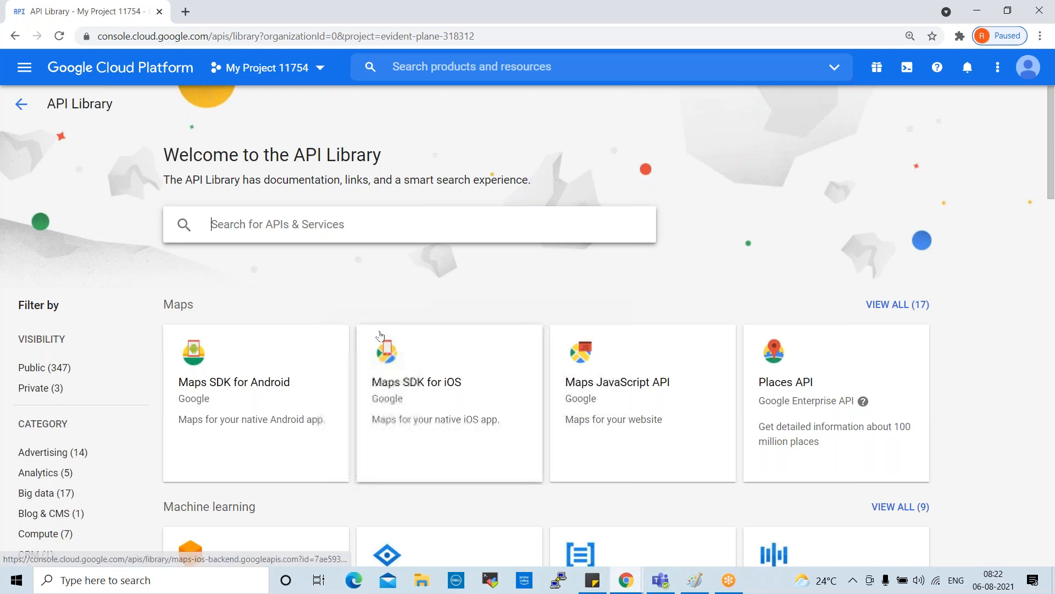
pyautogui.scroll(-4, 385, 357)
pyautogui.scroll(-4, 378, 342)
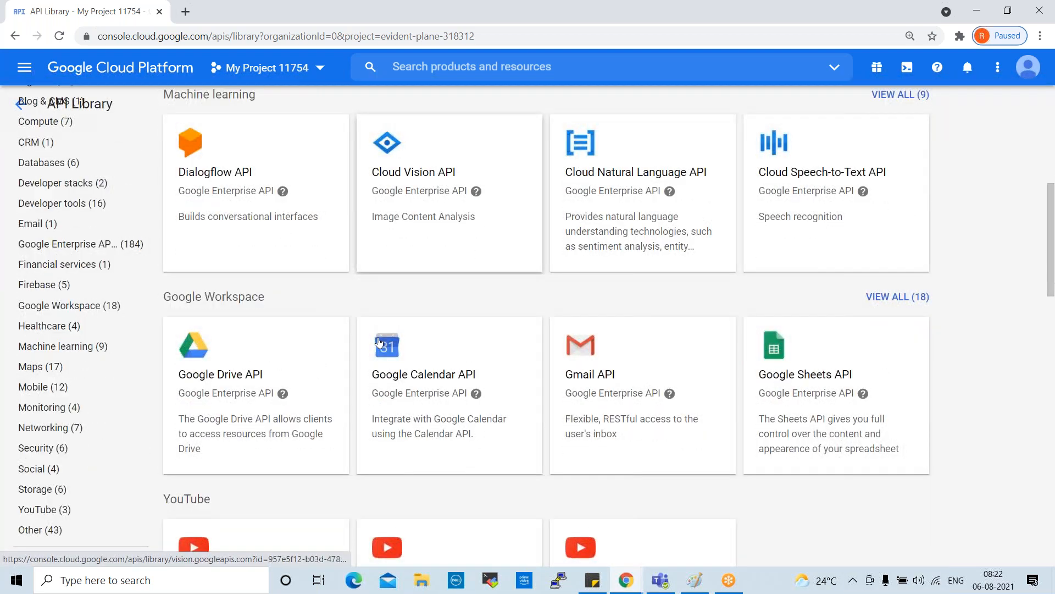
pyautogui.scroll(8, 378, 341)
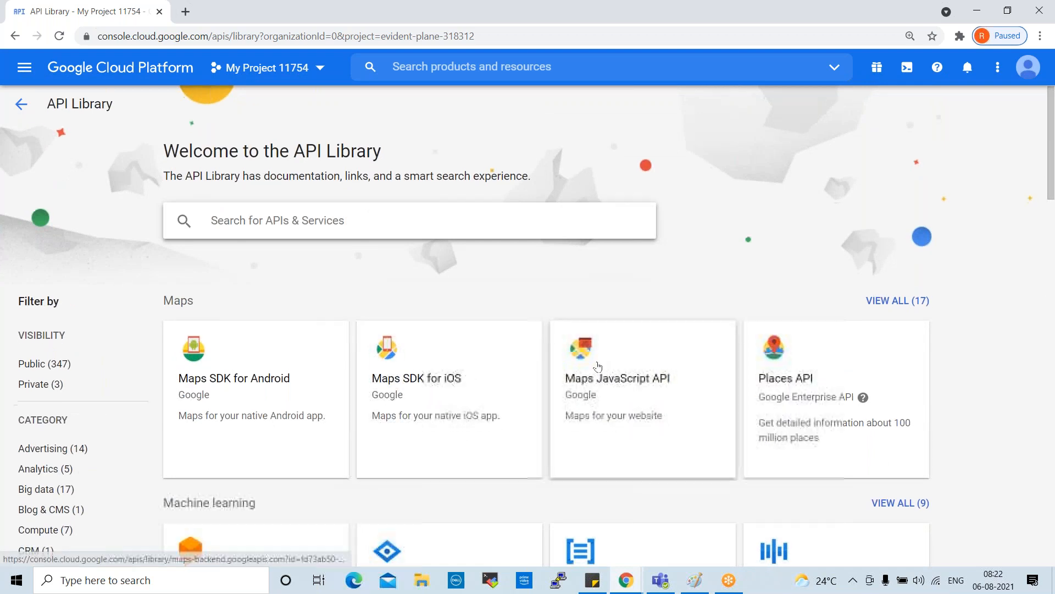
pyautogui.scroll(-3, 595, 365)
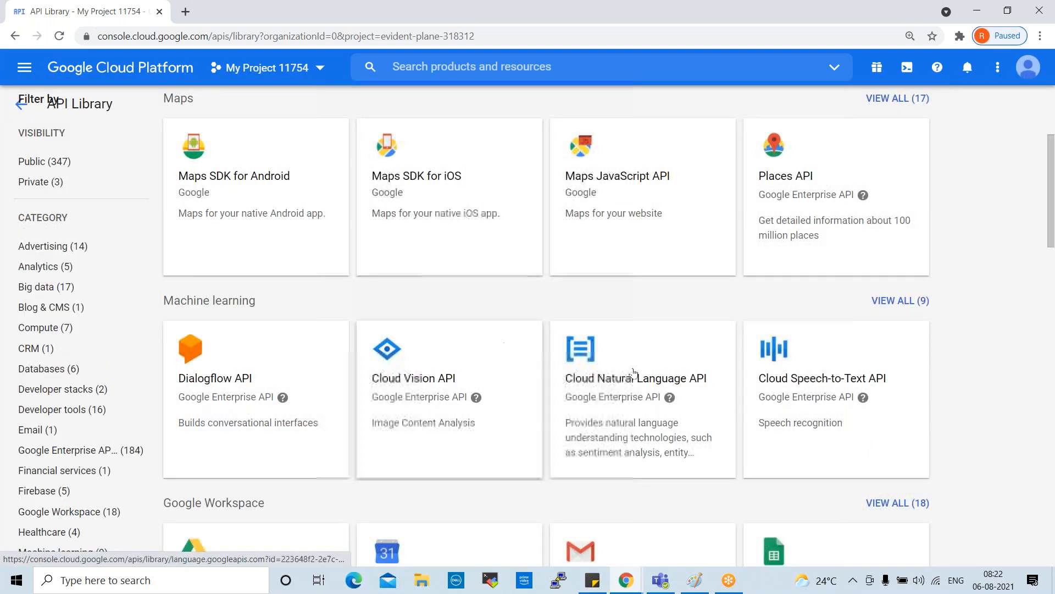
pyautogui.scroll(-3, 753, 408)
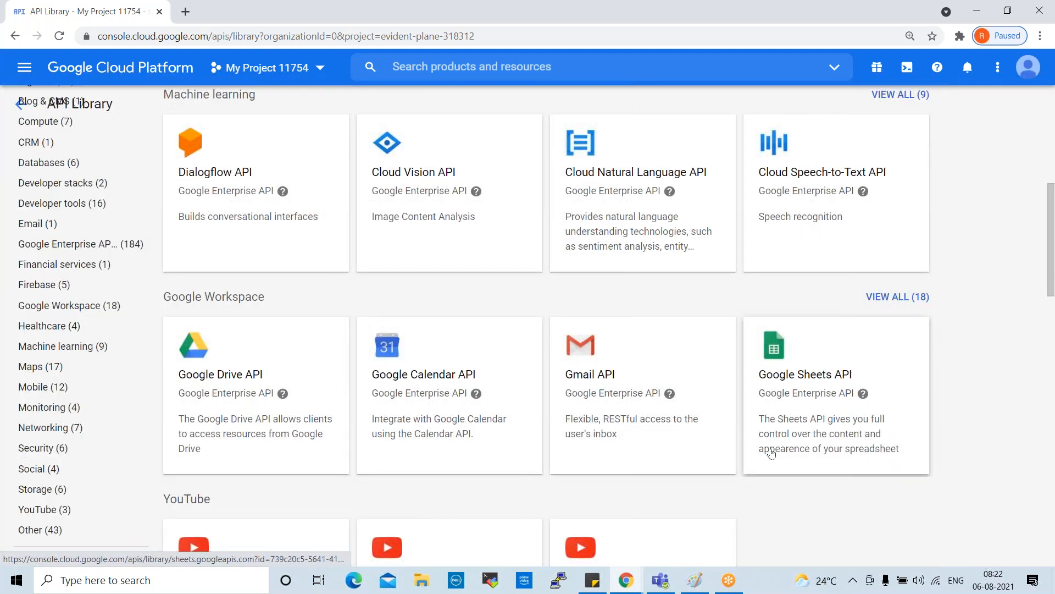
pyautogui.scroll(-2, 771, 454)
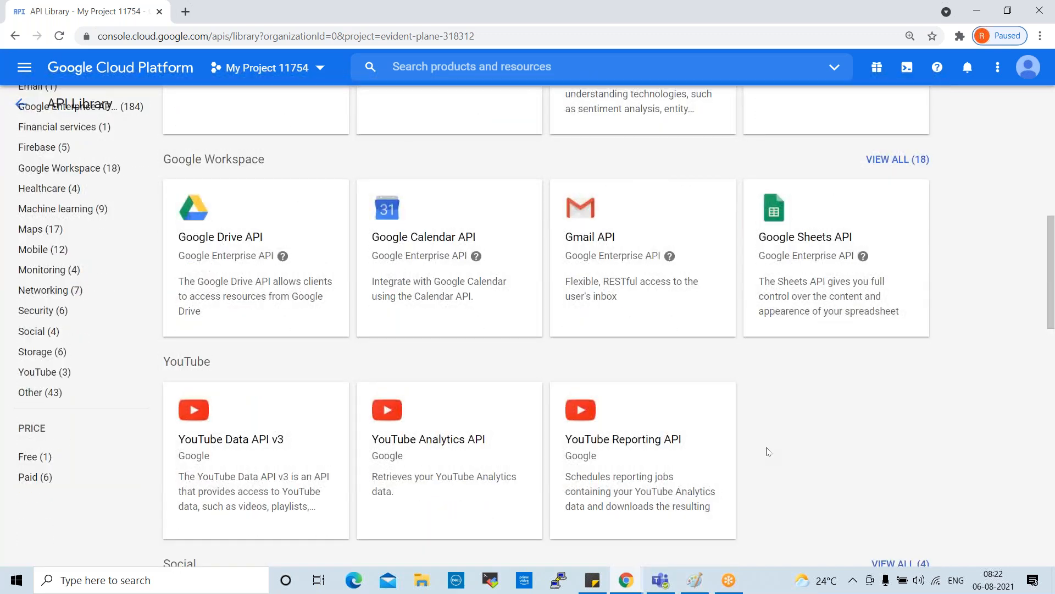
pyautogui.scroll(-4, 764, 452)
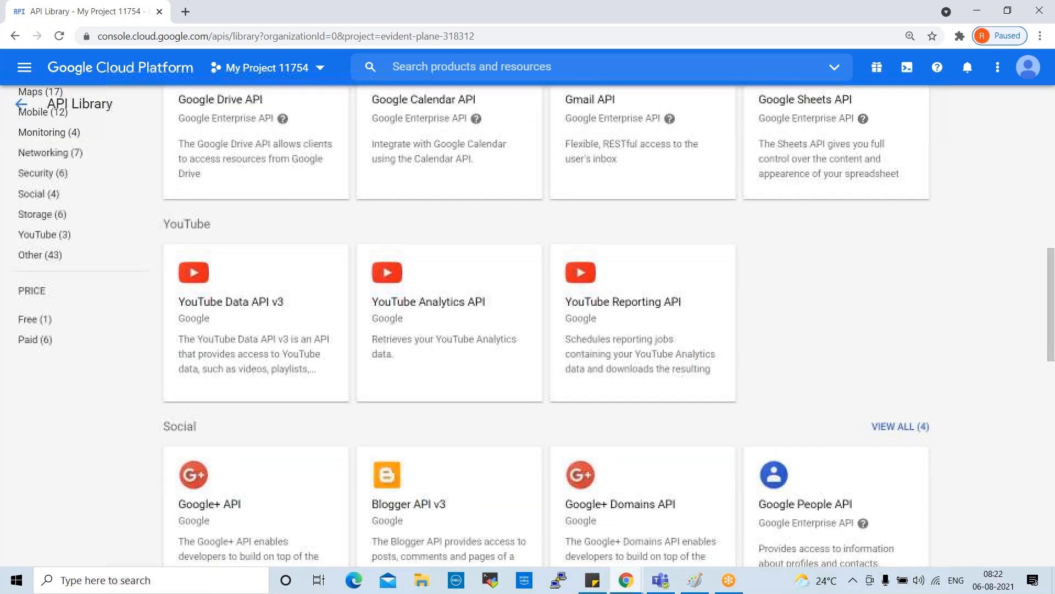
pyautogui.scroll(-5, 757, 452)
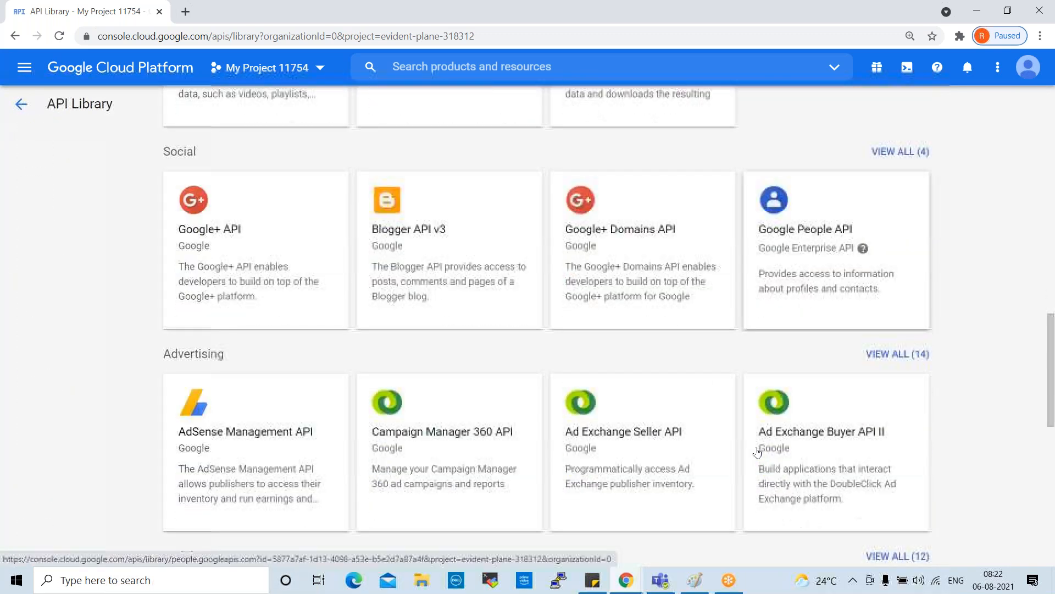
pyautogui.scroll(-3, 749, 449)
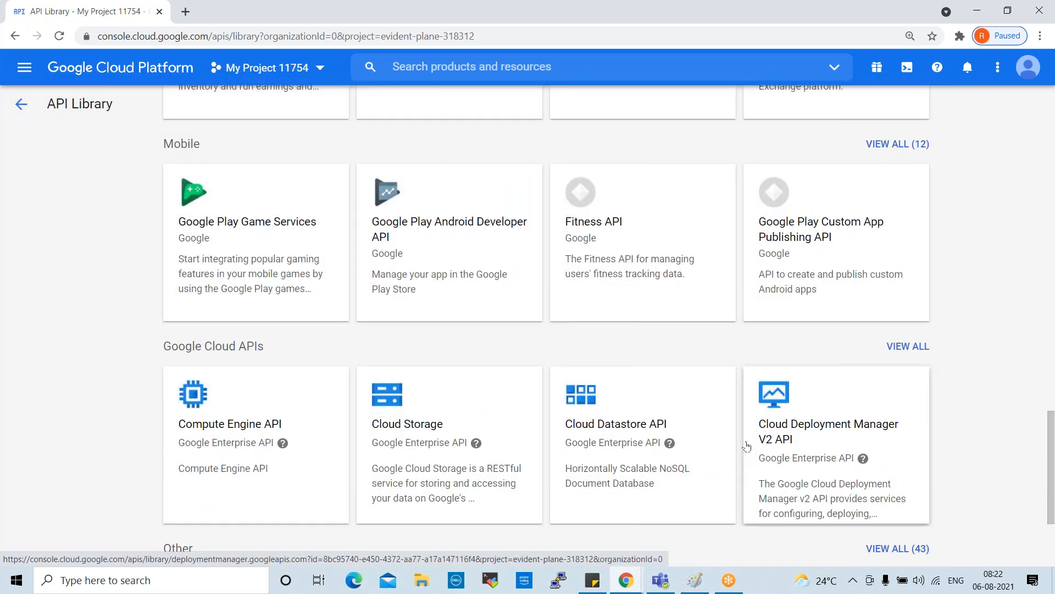
pyautogui.scroll(-3, 745, 448)
pyautogui.scroll(20, 668, 440)
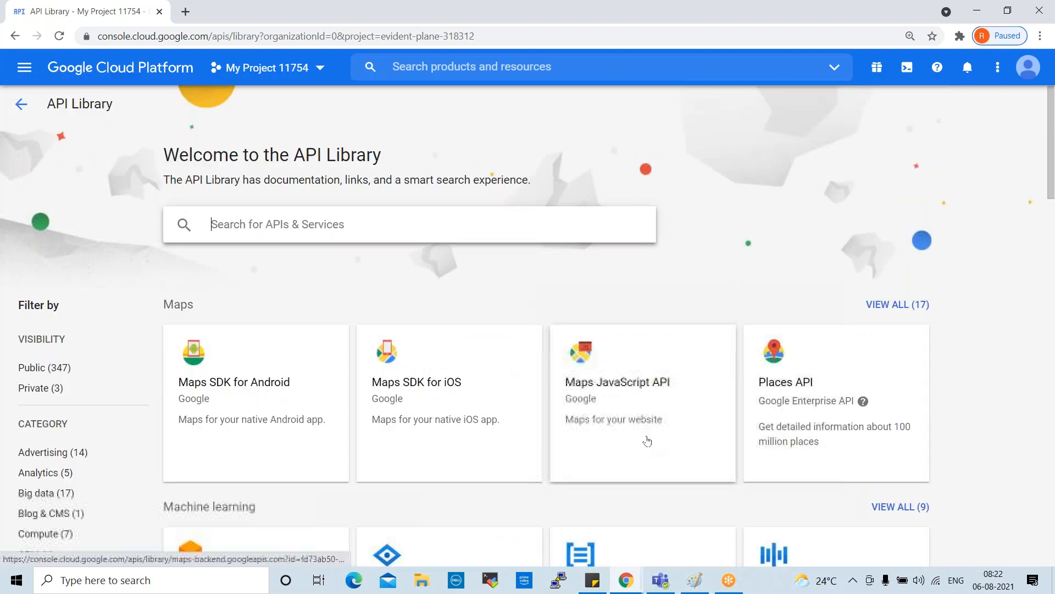
# - Leave the API Library and view the Credentials and Domain verification pages of APIs & Services
pyautogui.click(21, 104)
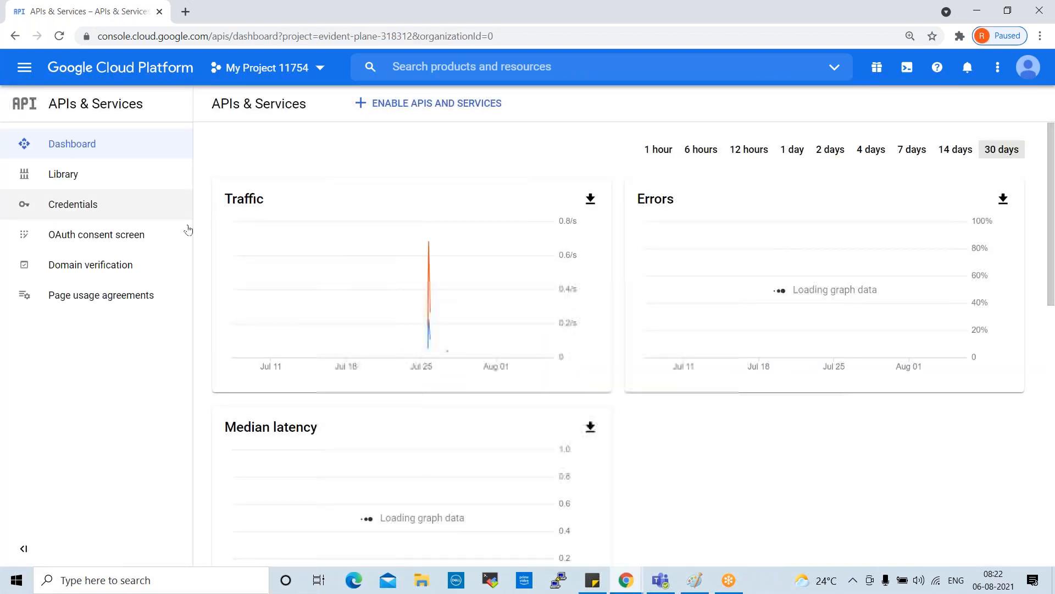
pyautogui.click(89, 209)
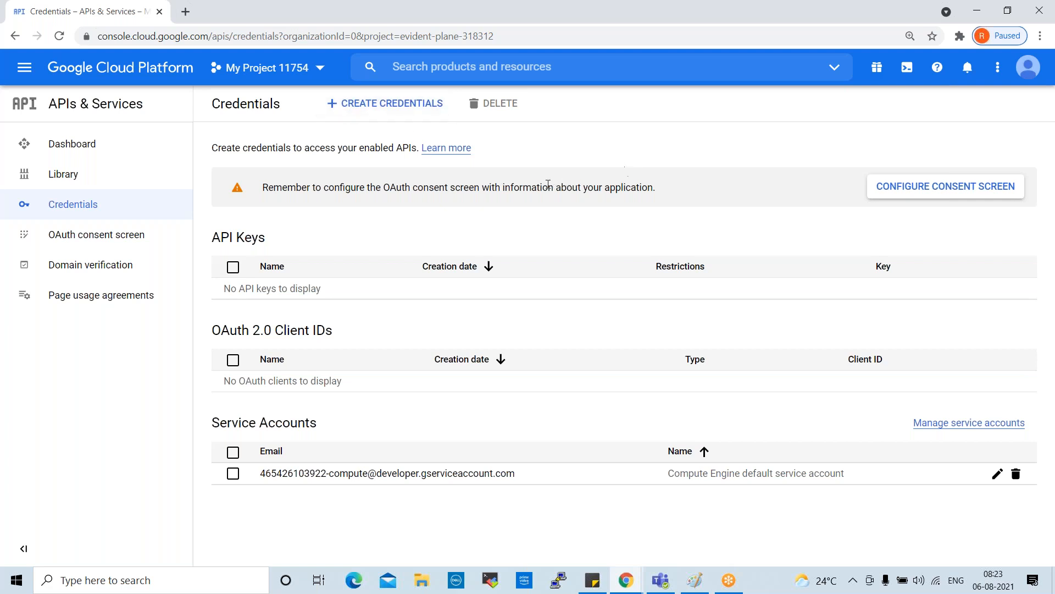
pyautogui.click(97, 274)
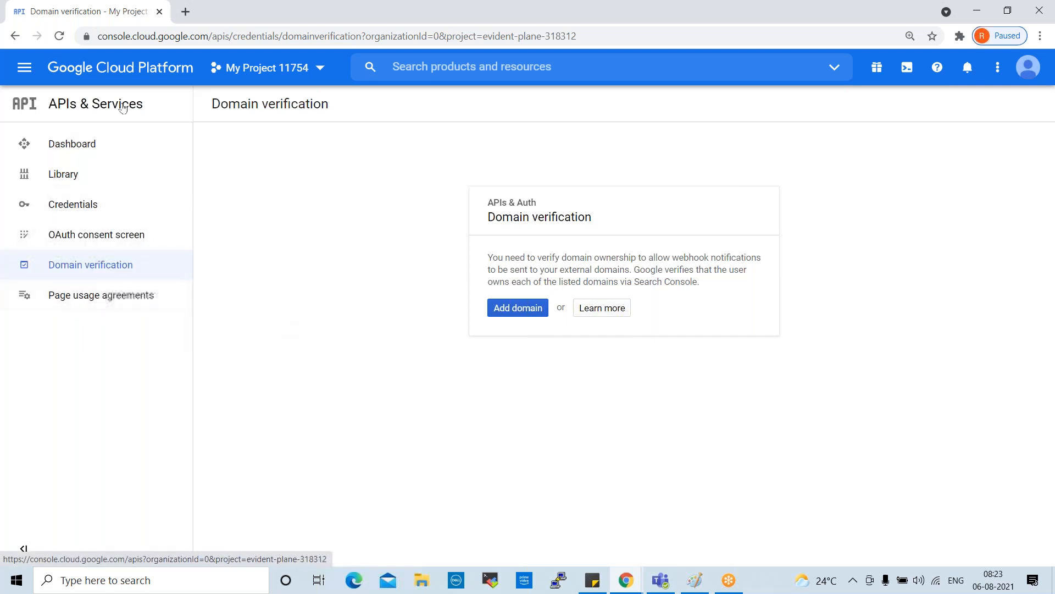
# - Check the IAM & Admin entry in the console's navigation and open the Marketplace
pyautogui.click(27, 71)
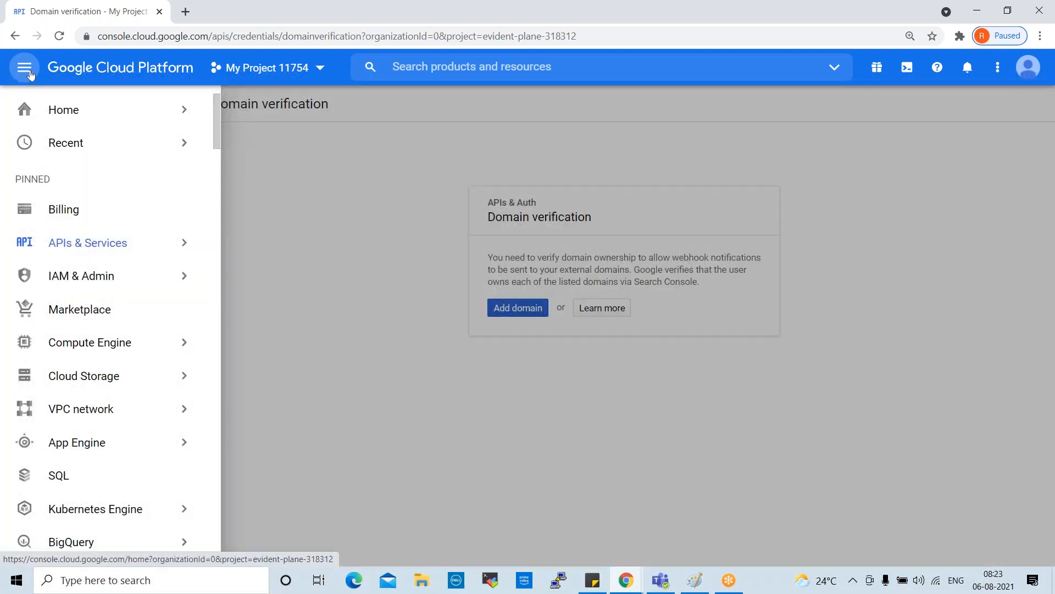
pyautogui.moveTo(84, 281)
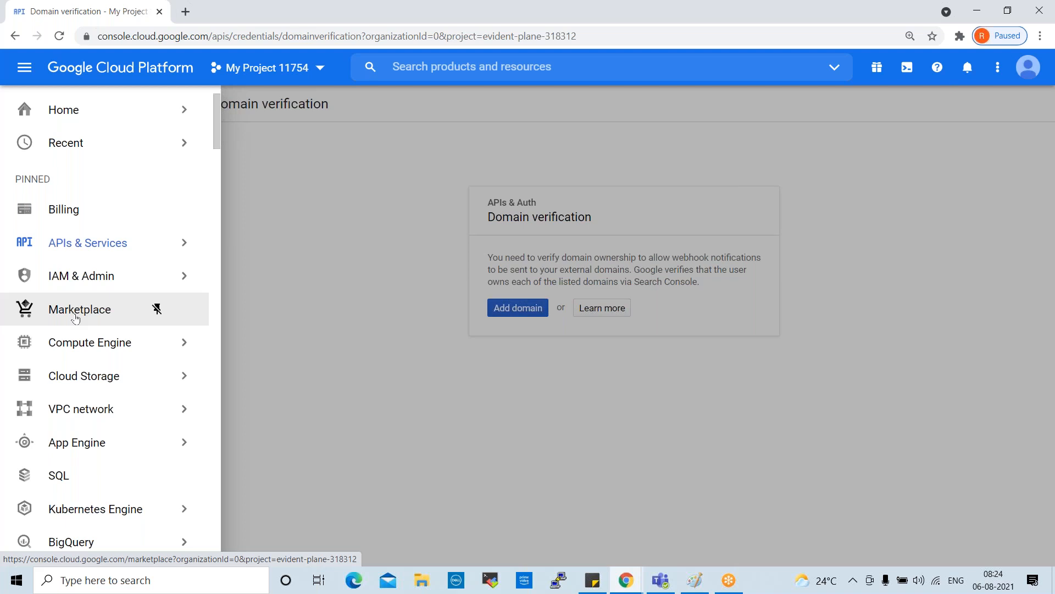
pyautogui.click(75, 319)
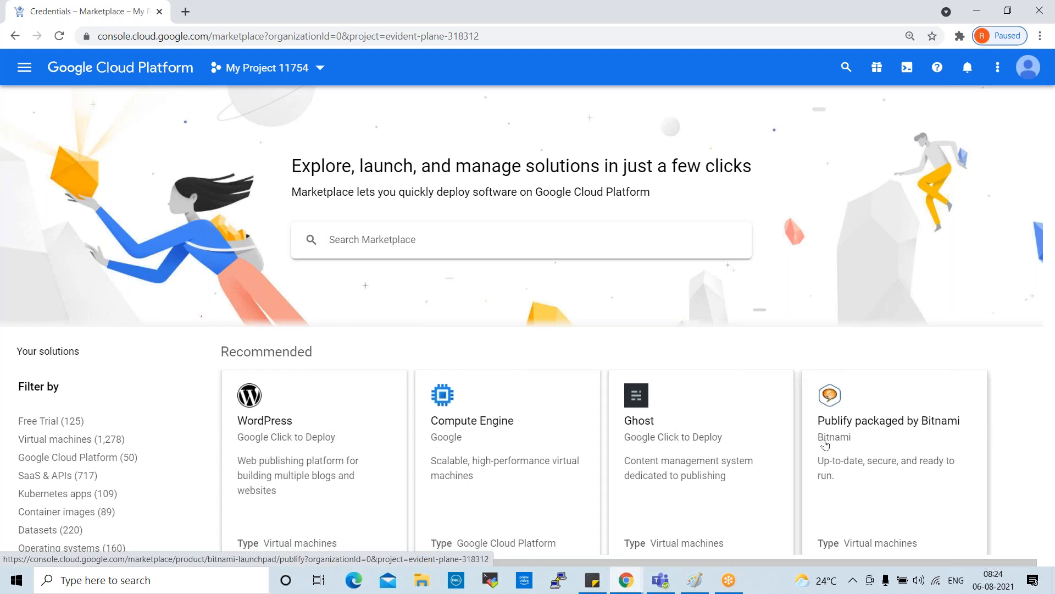
# - Skim the Marketplace home page from the recommended products through the virtual machine offerings and return to the start
pyautogui.scroll(-7, 844, 426)
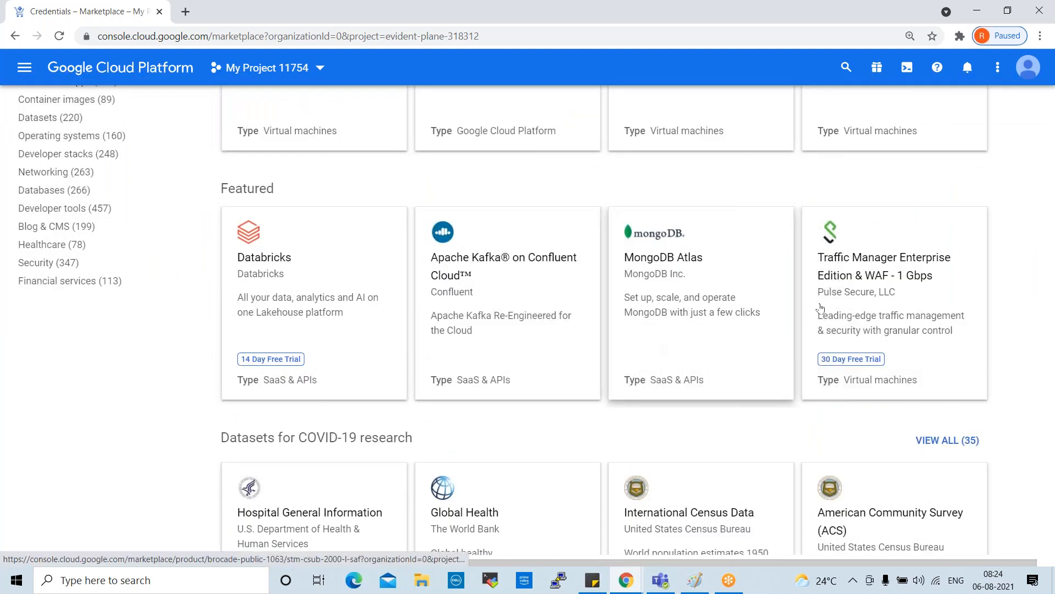
pyautogui.scroll(-5, 810, 341)
pyautogui.scroll(-4, 880, 357)
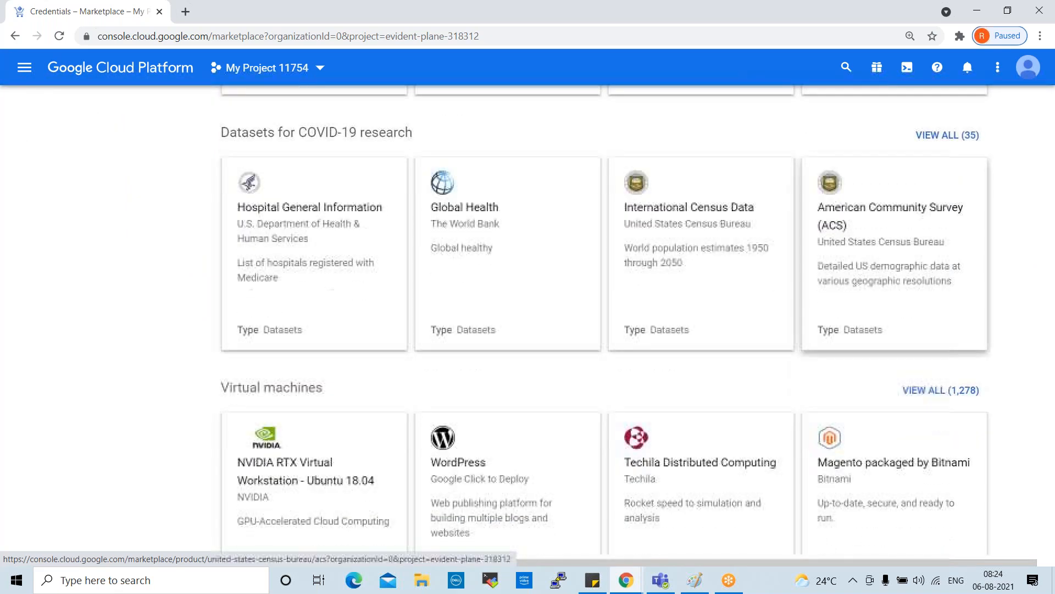
pyautogui.scroll(1, 895, 330)
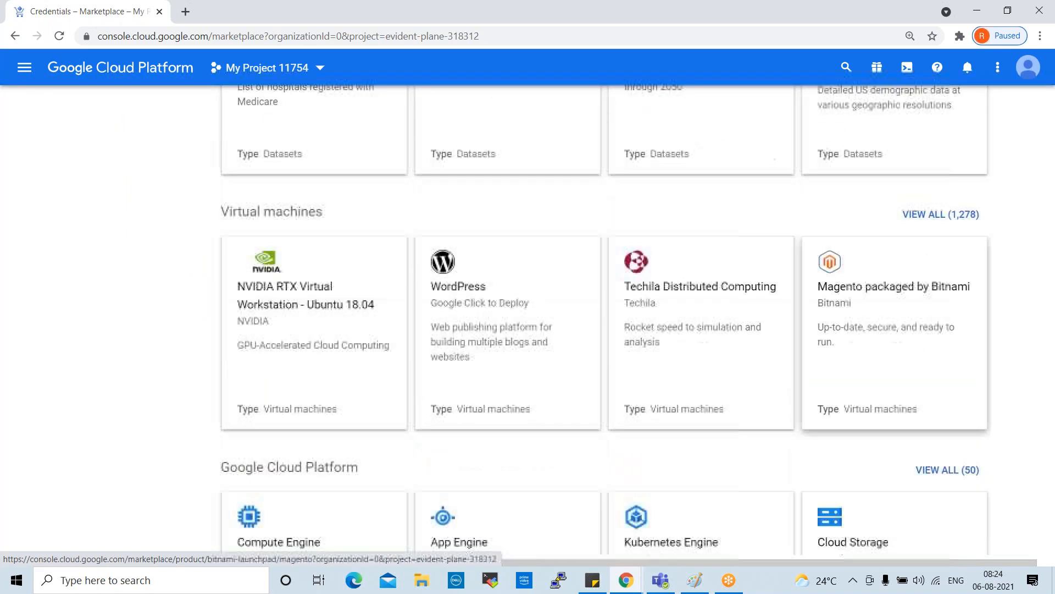
pyautogui.scroll(10, 786, 341)
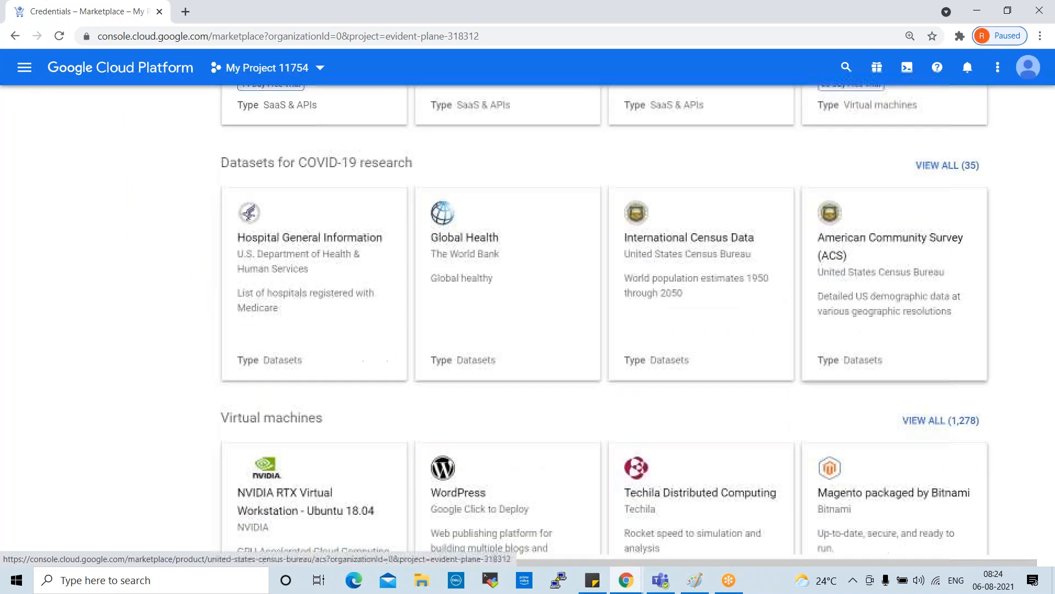
pyautogui.scroll(5, 770, 341)
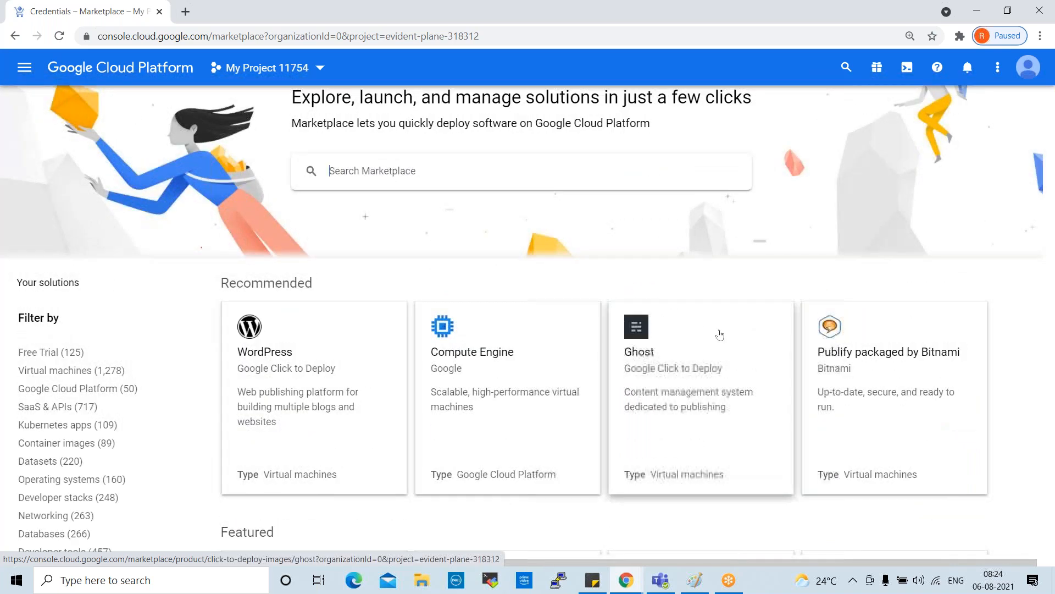
# - Highlight the Featured heading, and review the Featured, COVID-19 research datasets and Virtual machines sections of the Marketplace
pyautogui.scroll(-4, 370, 292)
pyautogui.moveTo(224, 331); pyautogui.dragTo(332, 327)
pyautogui.click(332, 324)
pyautogui.scroll(-5, 330, 326)
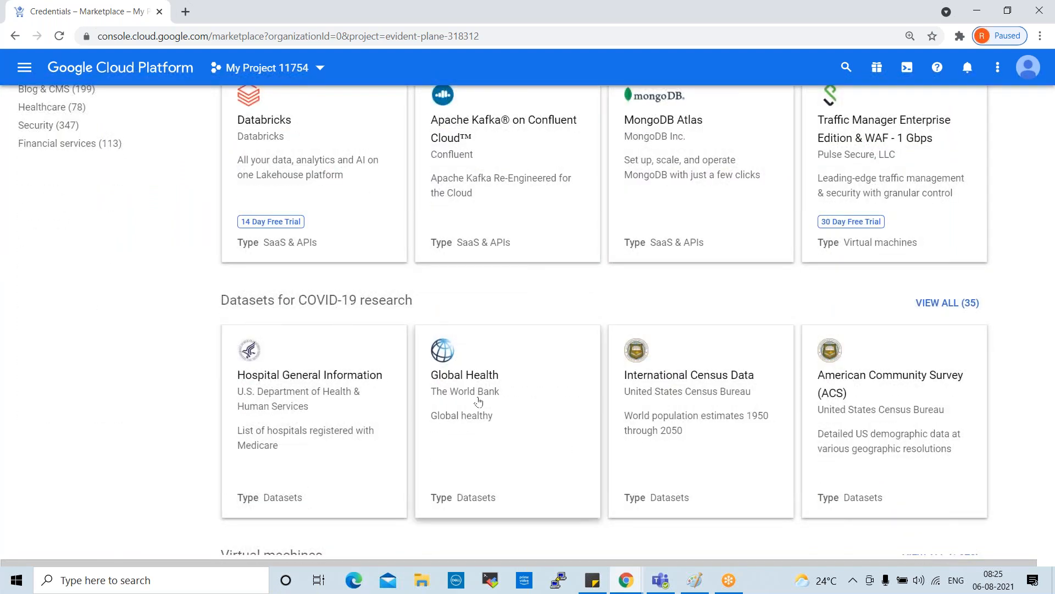
pyautogui.scroll(-3, 498, 424)
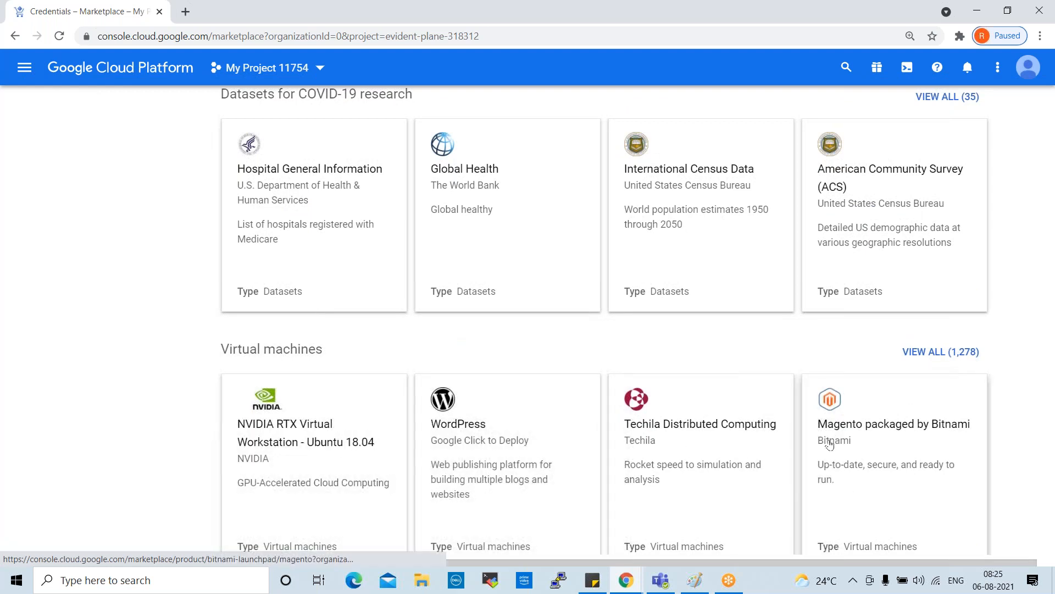
pyautogui.scroll(-2, 833, 439)
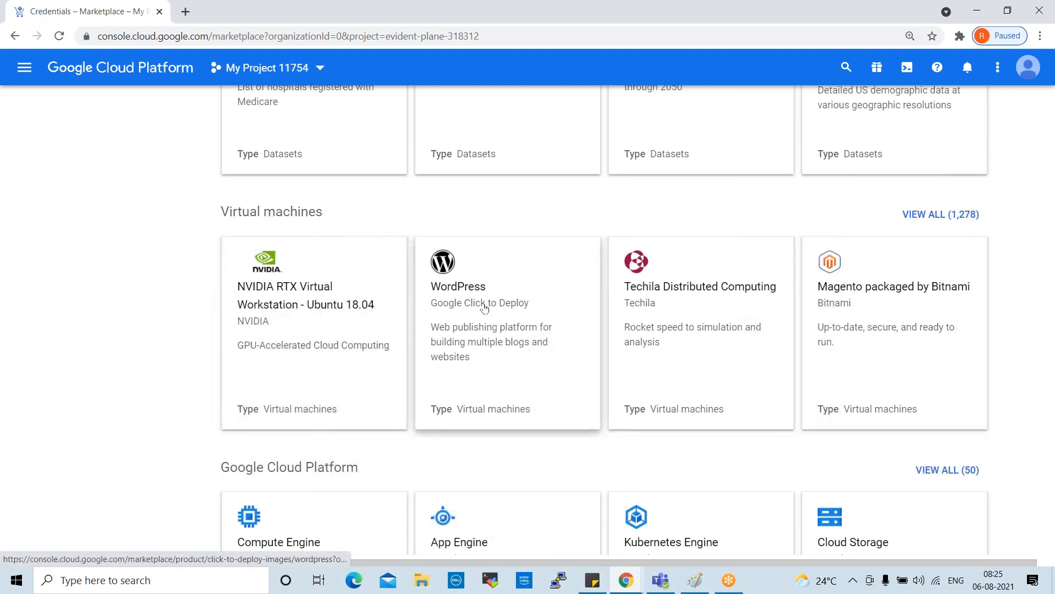
# - Examine the Marketplace's Google Cloud Platform, SaaS & APIs and Operating systems sections
pyautogui.scroll(-3, 483, 307)
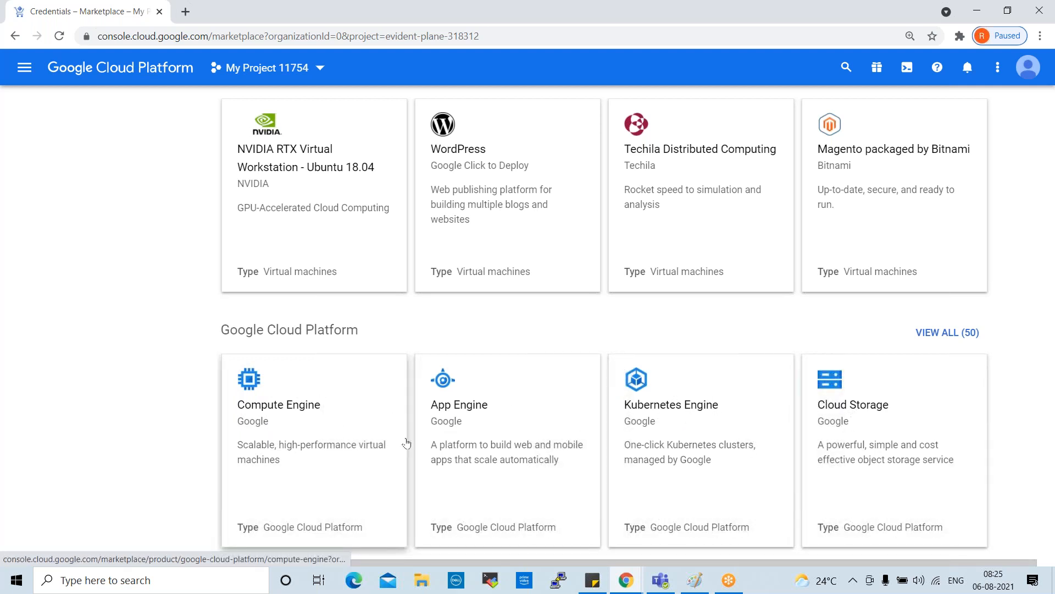
pyautogui.scroll(-3, 406, 443)
pyautogui.scroll(1, 406, 442)
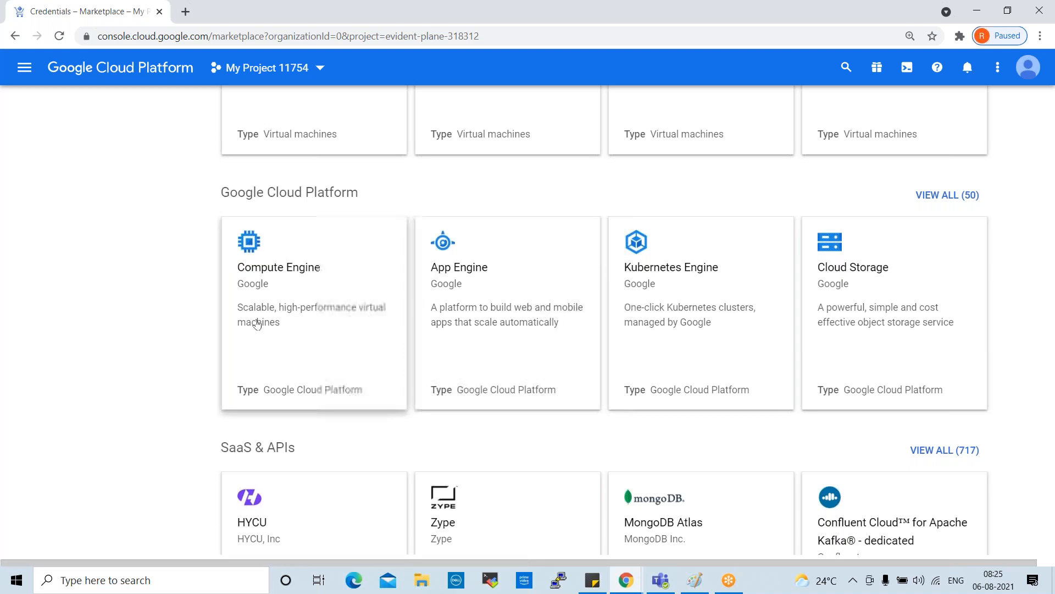
pyautogui.scroll(-3, 417, 352)
pyautogui.scroll(-2, 409, 387)
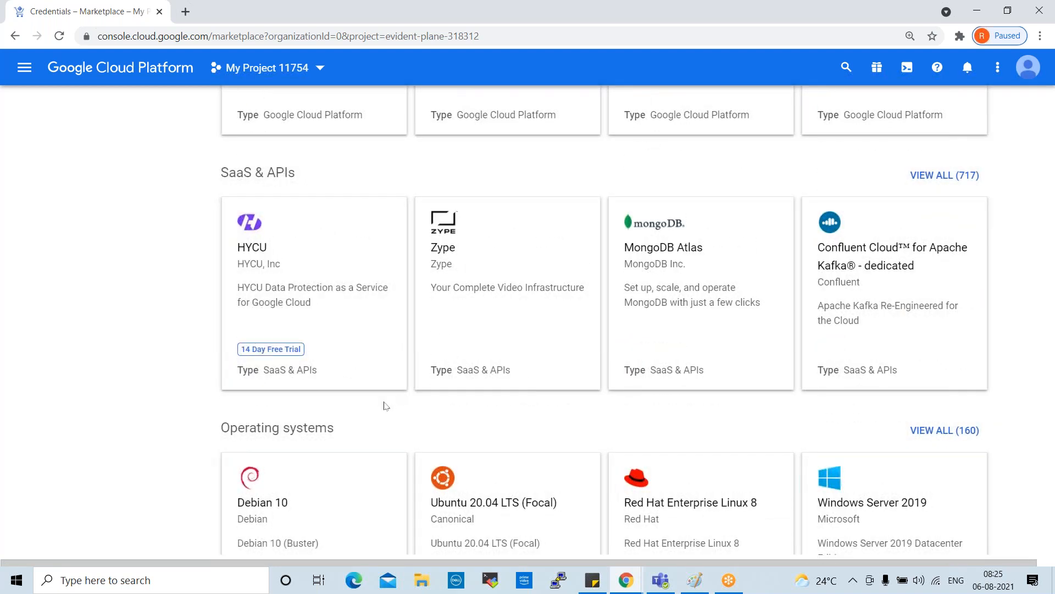
pyautogui.scroll(-2, 543, 414)
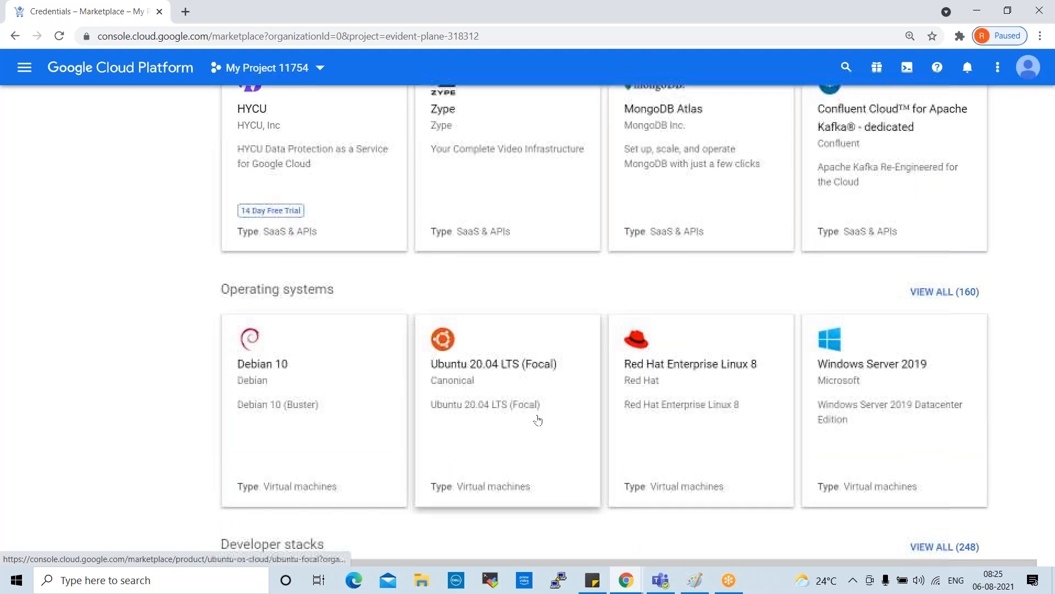
pyautogui.scroll(-1, 539, 419)
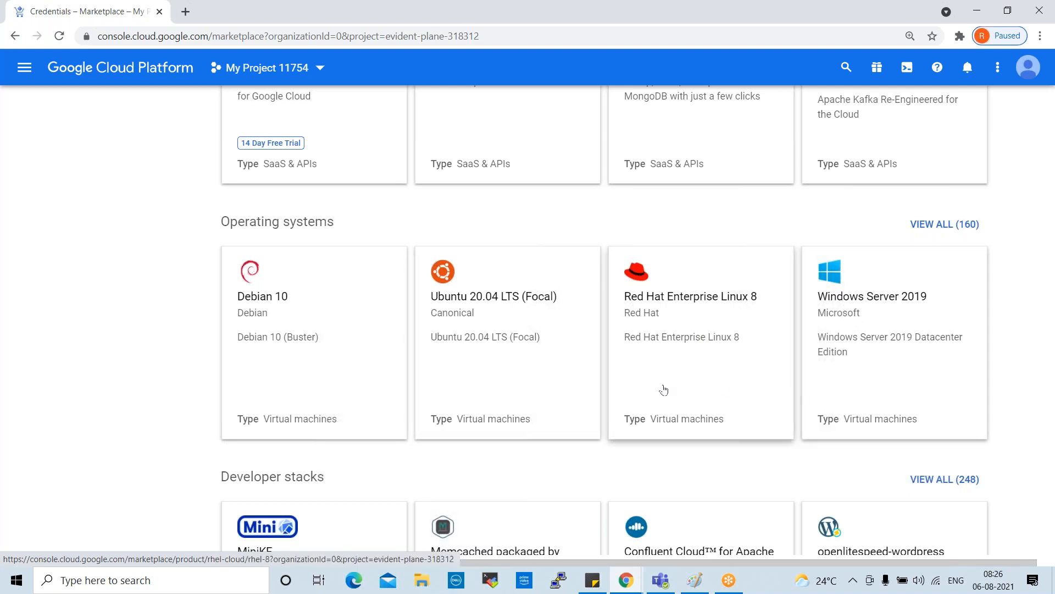
# - View all products in the Operating systems category and browse the first results page to its end
pyautogui.click(952, 229)
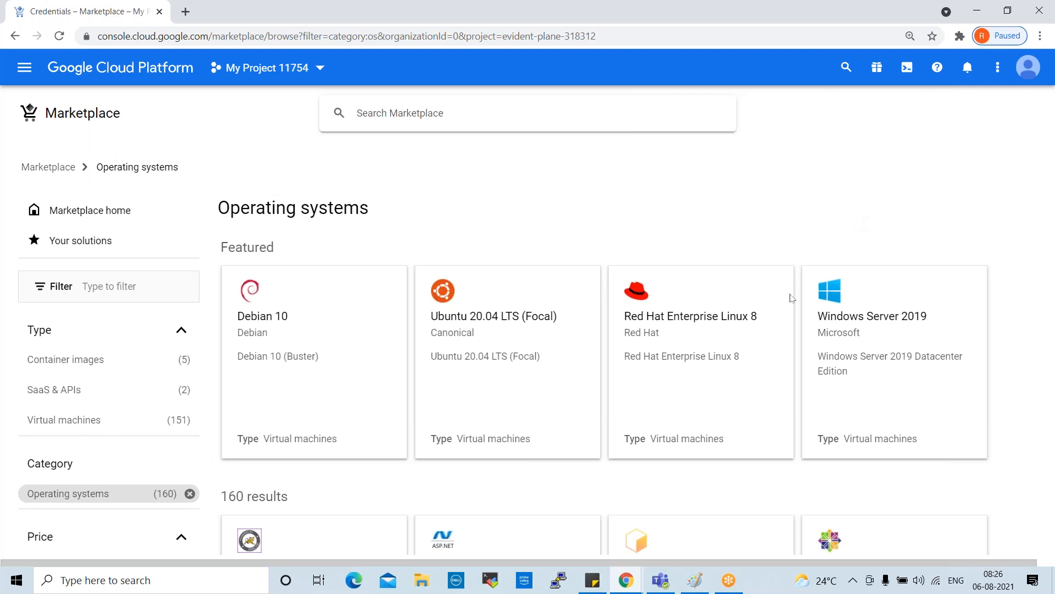
pyautogui.scroll(-3, 729, 374)
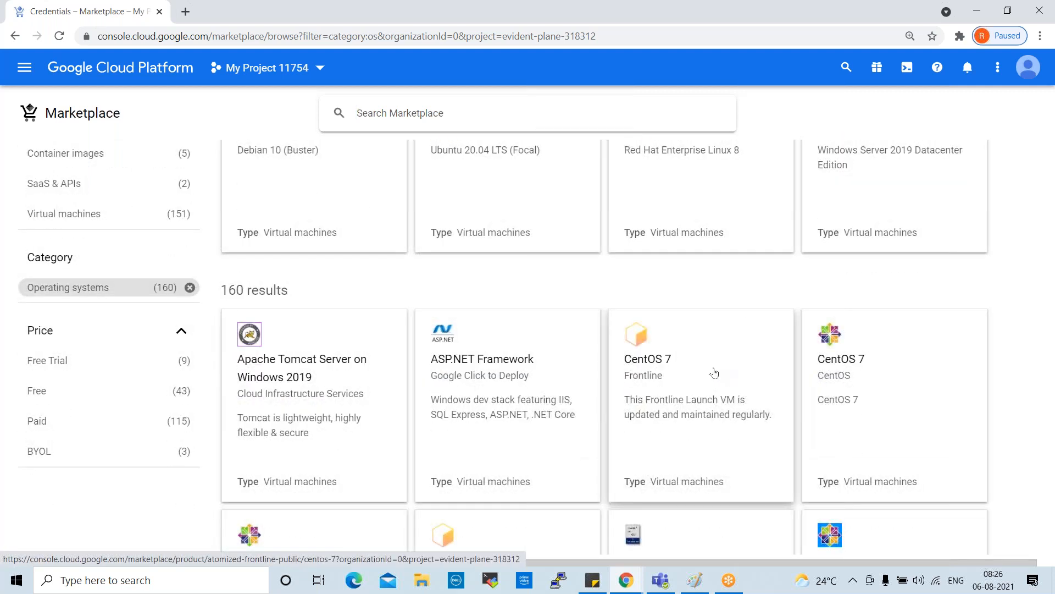
pyautogui.scroll(-1, 714, 374)
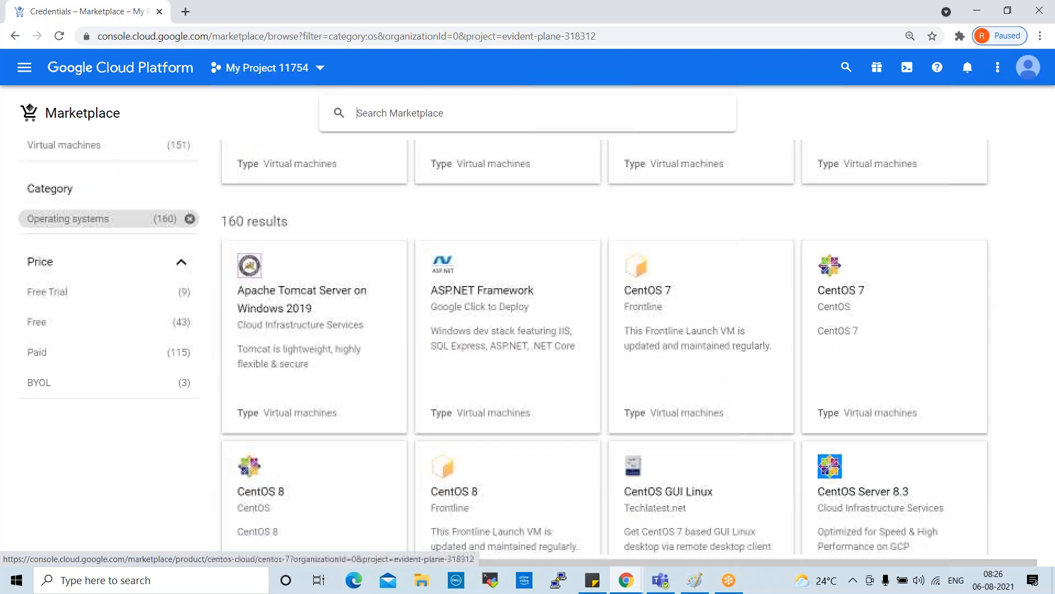
pyautogui.scroll(-2, 556, 434)
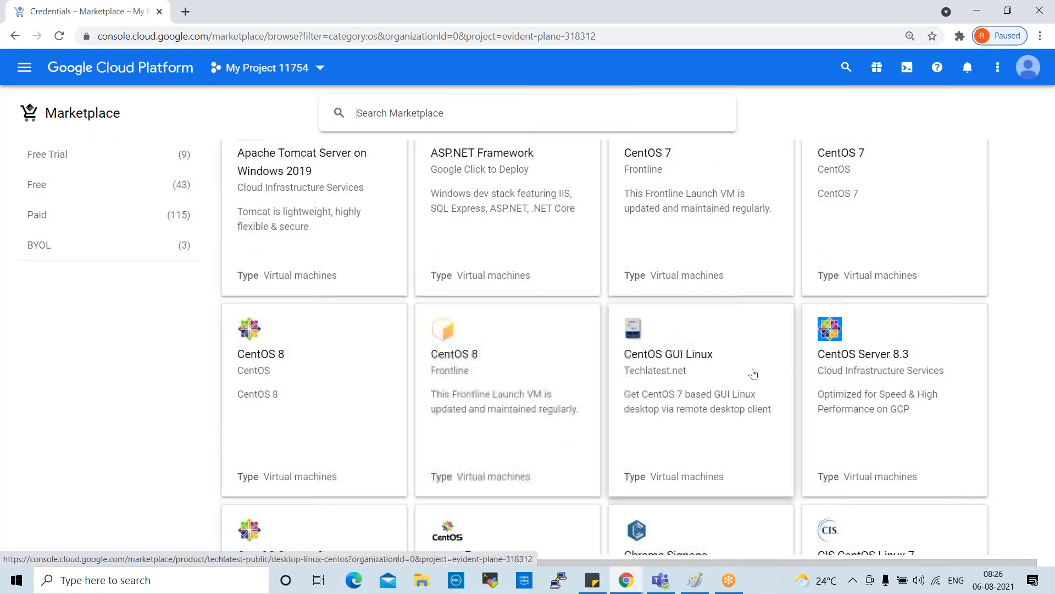
pyautogui.scroll(-6, 801, 382)
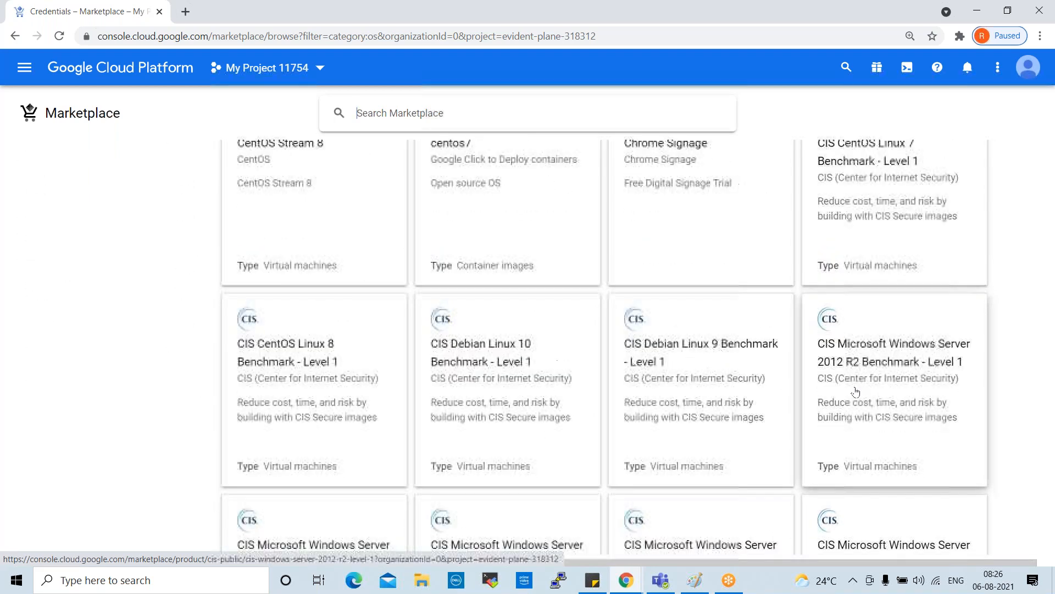
pyautogui.scroll(-7, 856, 391)
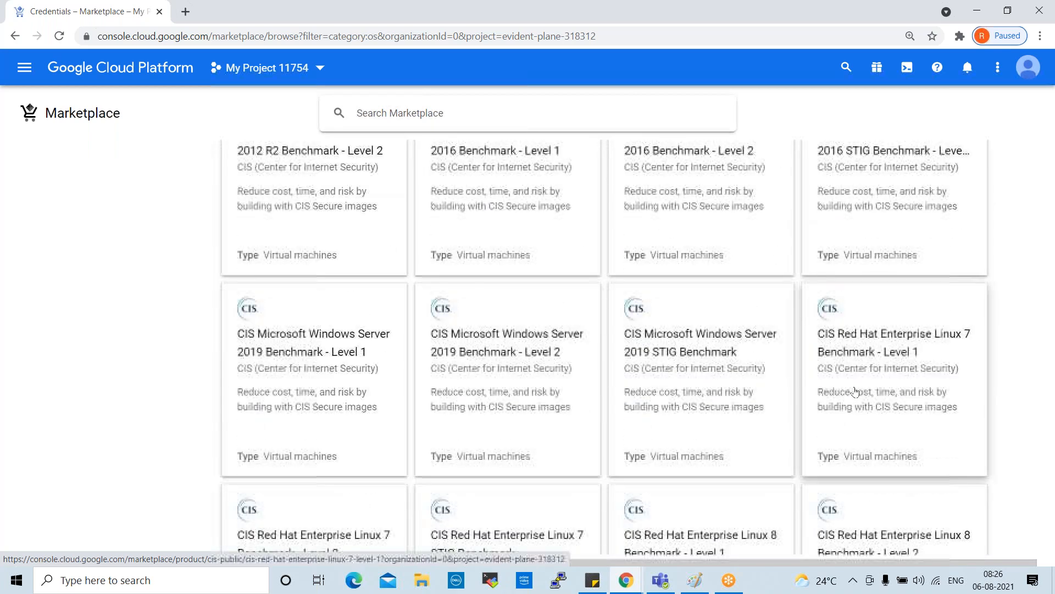
pyautogui.scroll(-4, 880, 358)
pyautogui.scroll(-6, 848, 391)
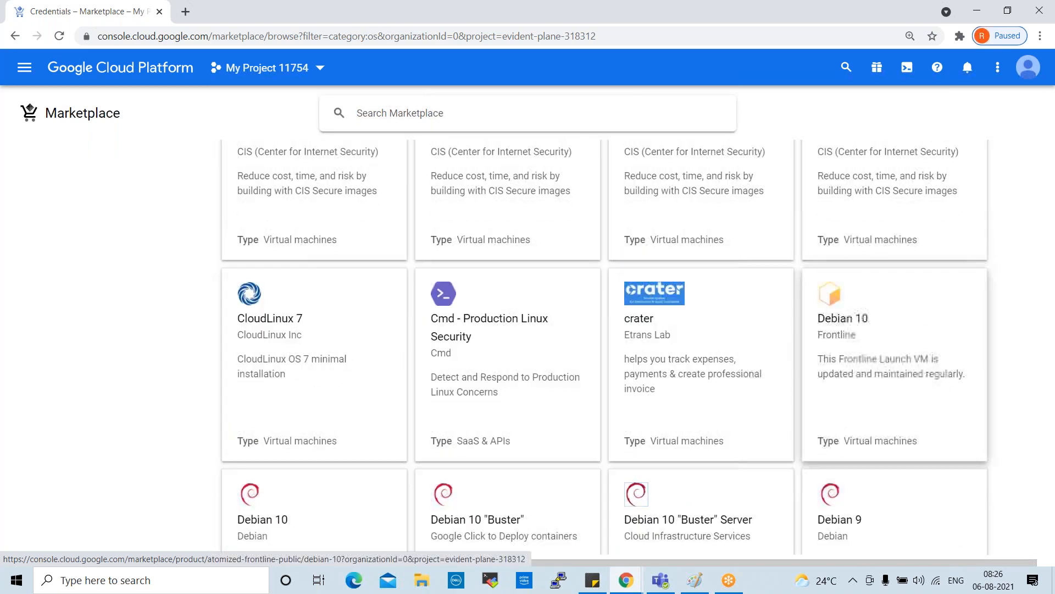
pyautogui.scroll(-3, 848, 391)
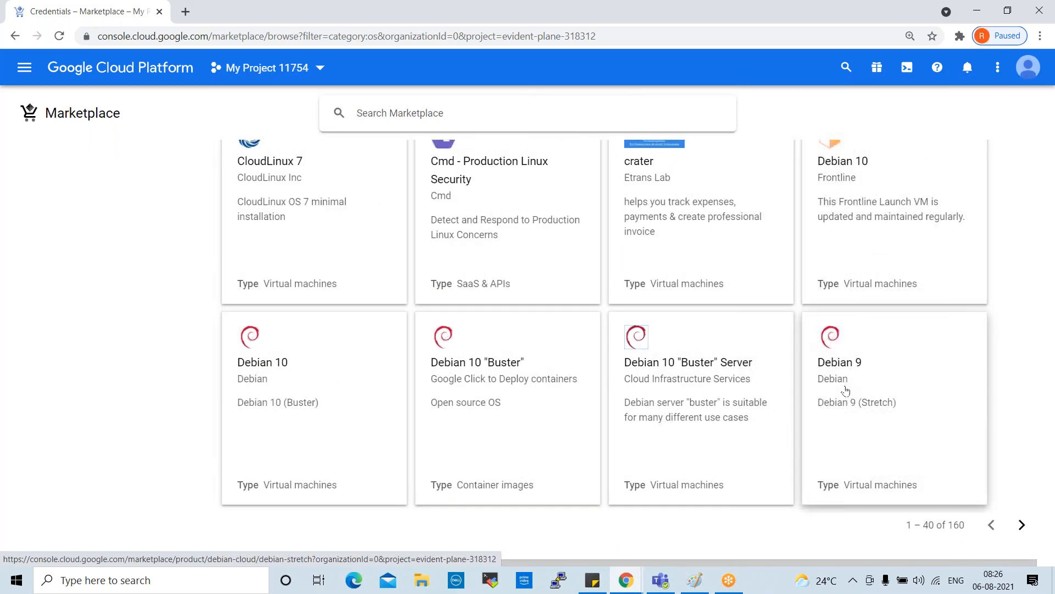
# - Go to the second page of operating system results, browse it to the end and return to its beginning
pyautogui.click(1022, 524)
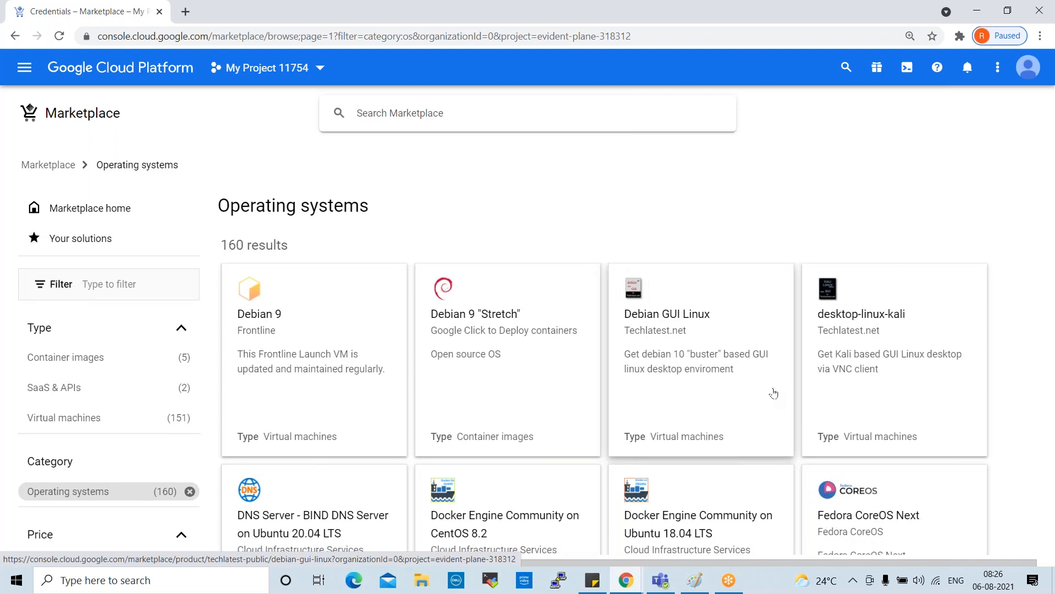
pyautogui.scroll(-6, 769, 395)
pyautogui.scroll(-17, 761, 396)
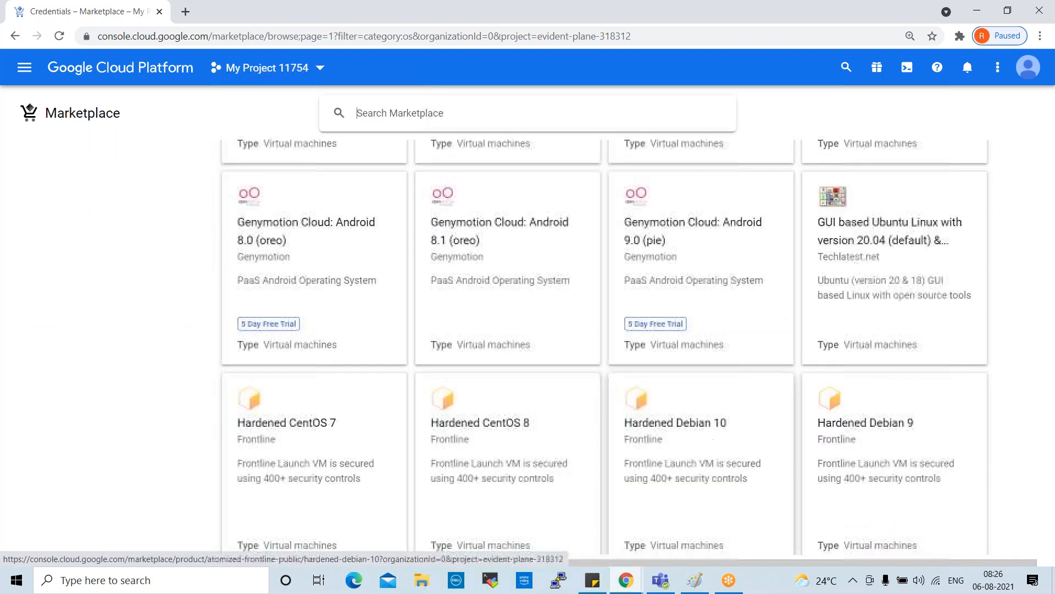
pyautogui.scroll(-8, 733, 410)
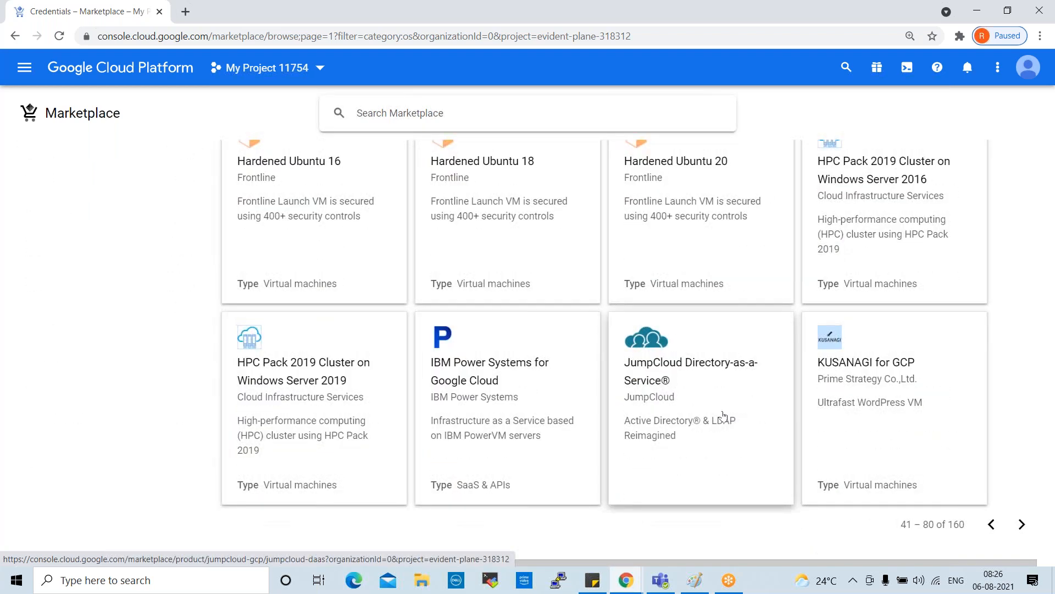
pyautogui.scroll(20, 662, 416)
pyautogui.scroll(5, 713, 398)
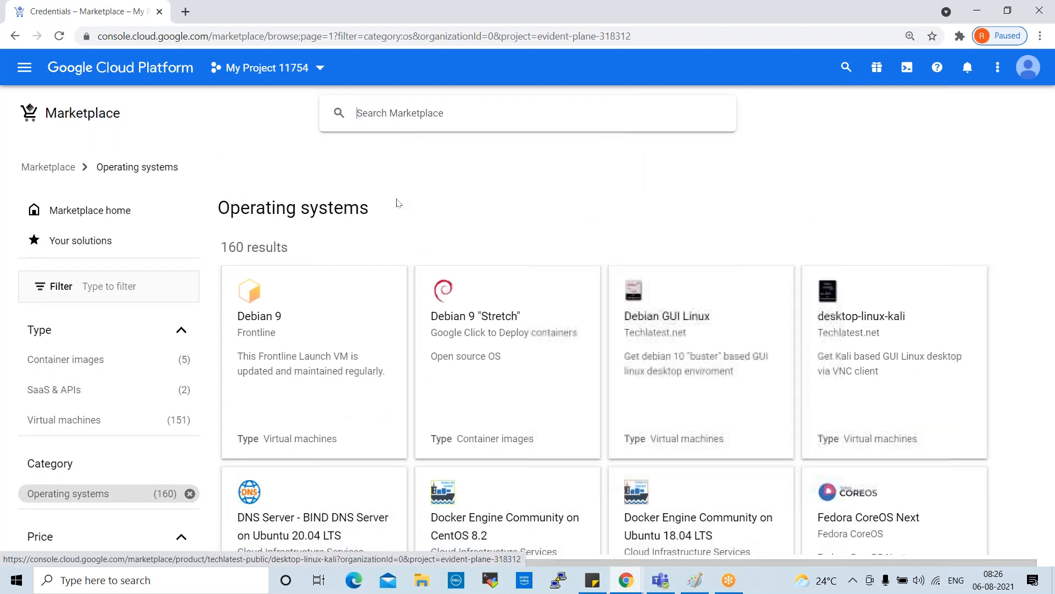
# - Show the recent pages and the Compute Engine options in the console's navigation
pyautogui.click(24, 67)
pyautogui.moveTo(159, 149)
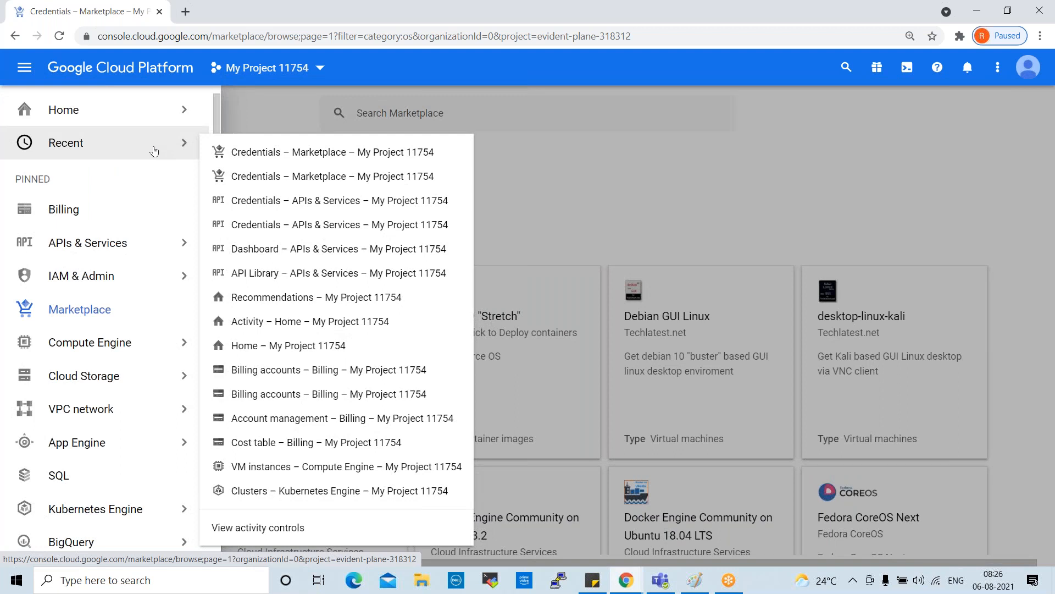
pyautogui.moveTo(114, 352)
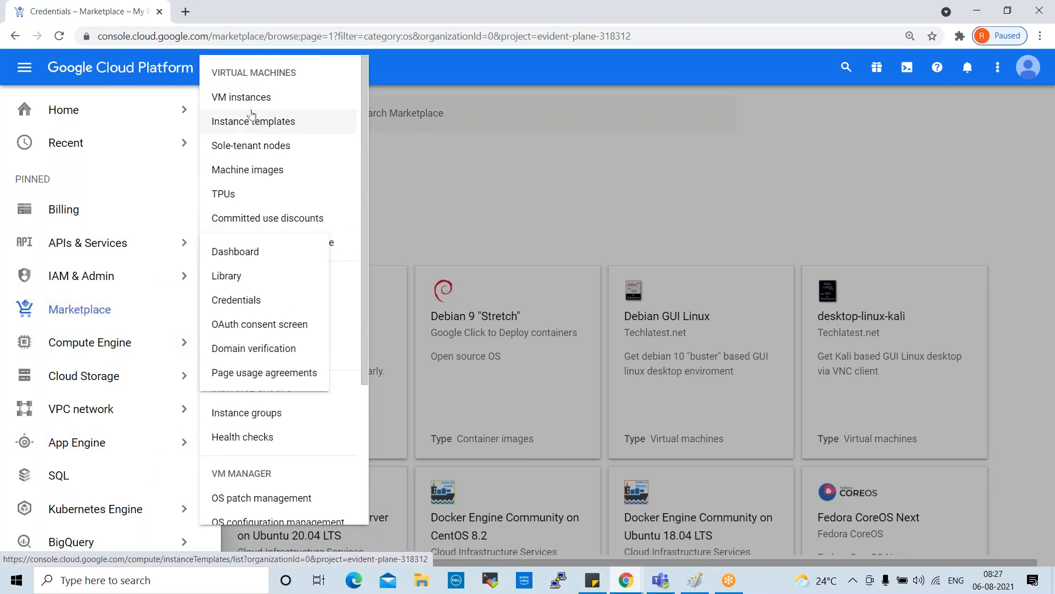
pyautogui.click(143, 345)
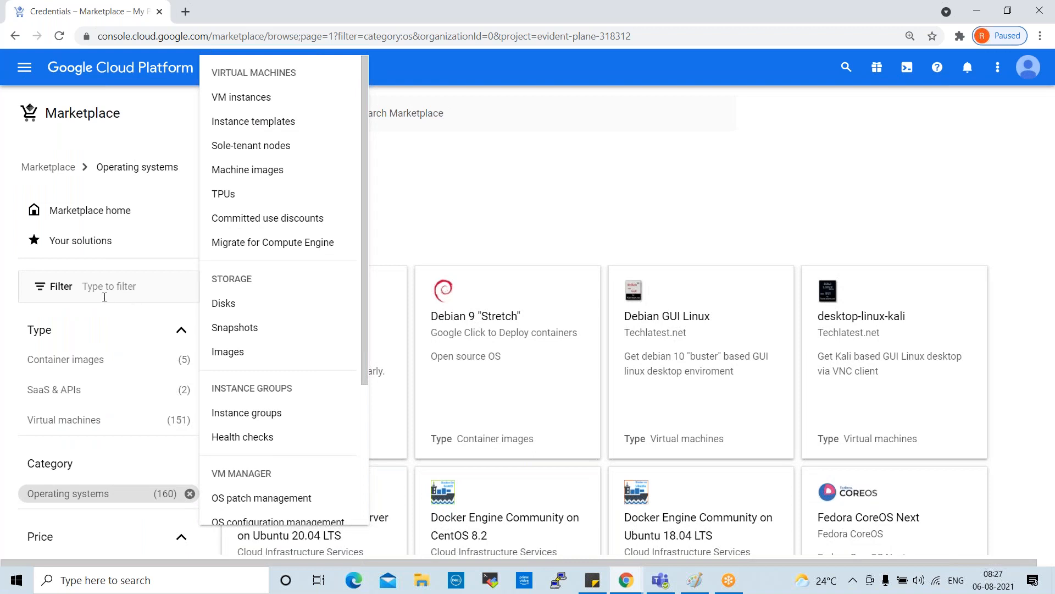
# - Open the Cloud Storage browser page, and restore and re-maximize the browser window to clear the leftover Compute Engine submenu
pyautogui.click(25, 67)
pyautogui.moveTo(77, 266)
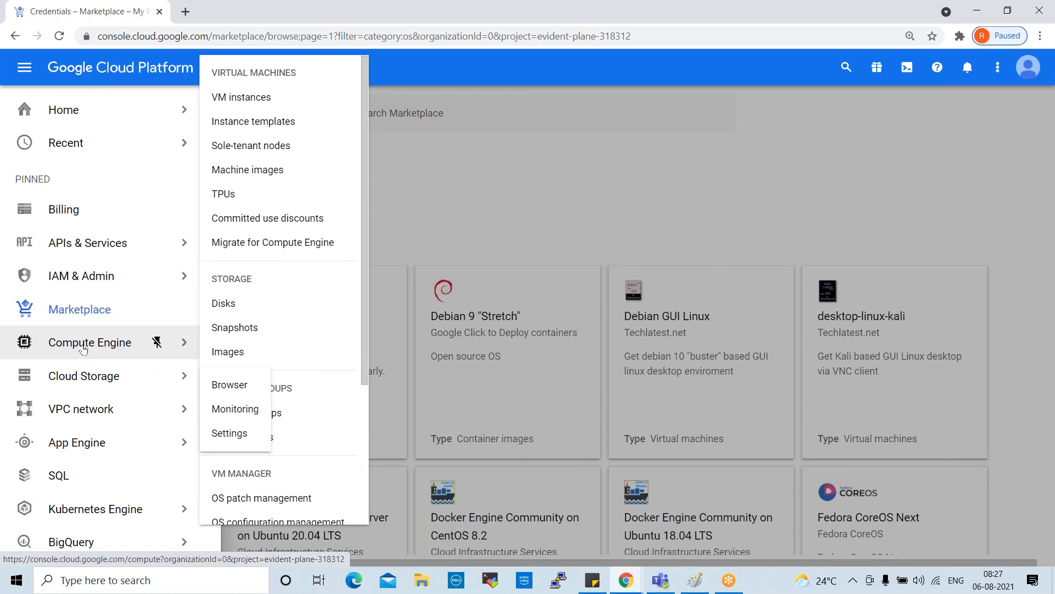
pyautogui.click(74, 385)
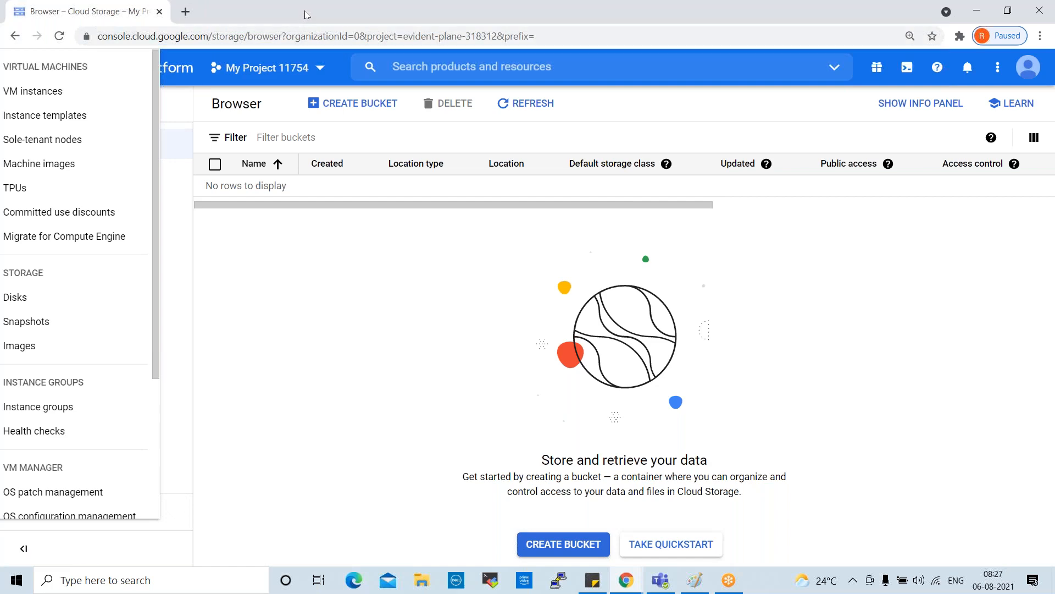
pyautogui.doubleClick(327, 14)
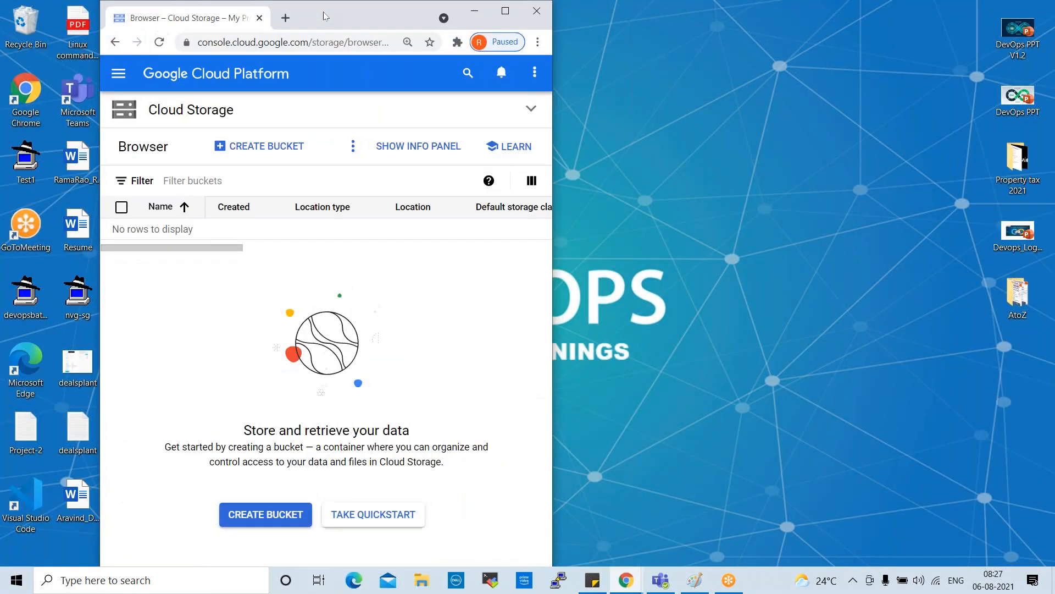
pyautogui.doubleClick(325, 16)
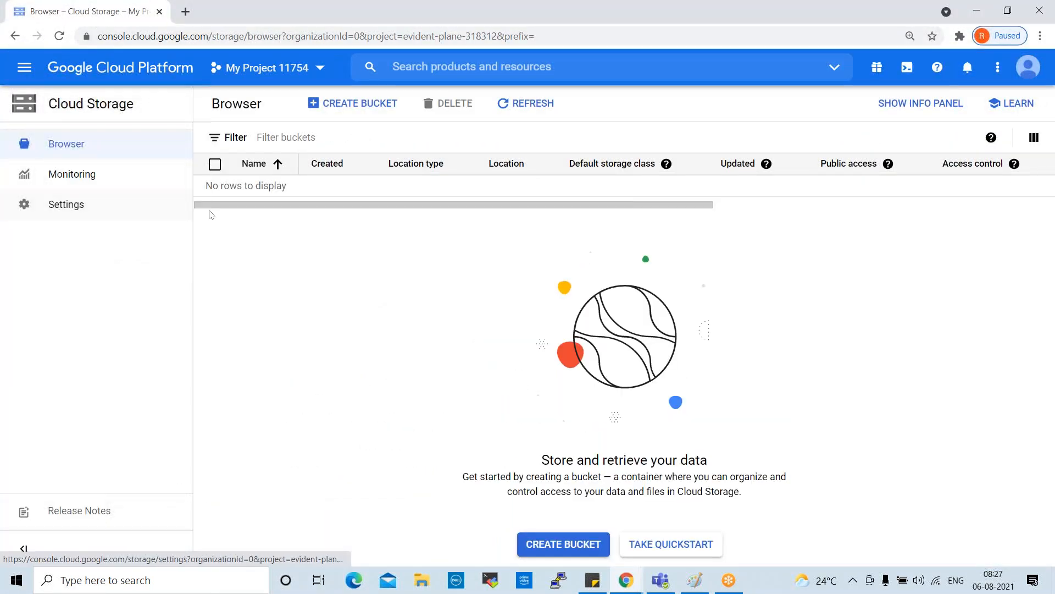
# - Check Cloud Storage's navigation options, reopen its page and go back to the previous one
pyautogui.click(24, 67)
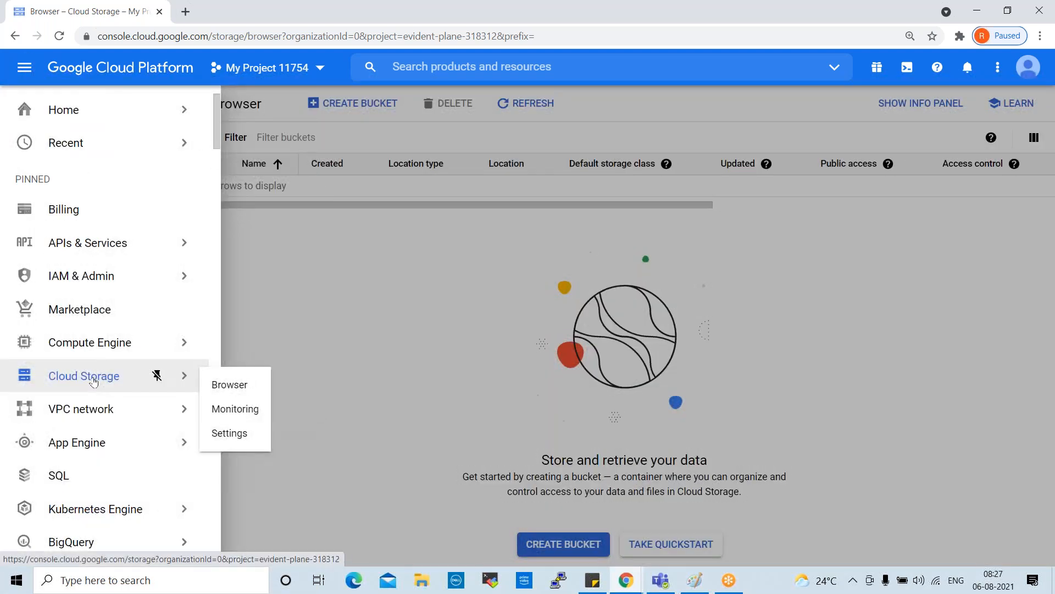
pyautogui.click(94, 381)
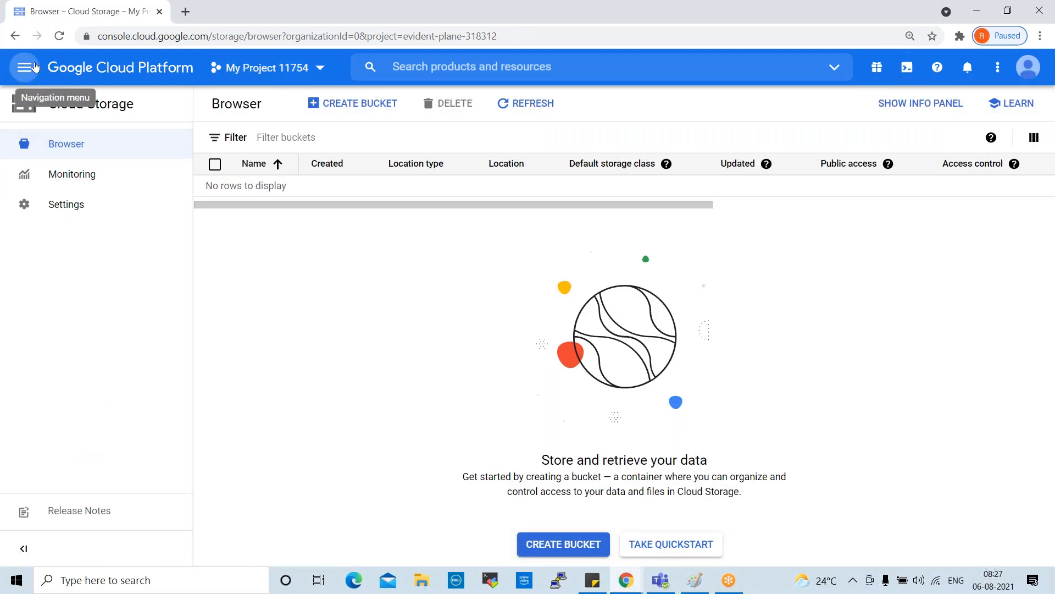
pyautogui.click(15, 36)
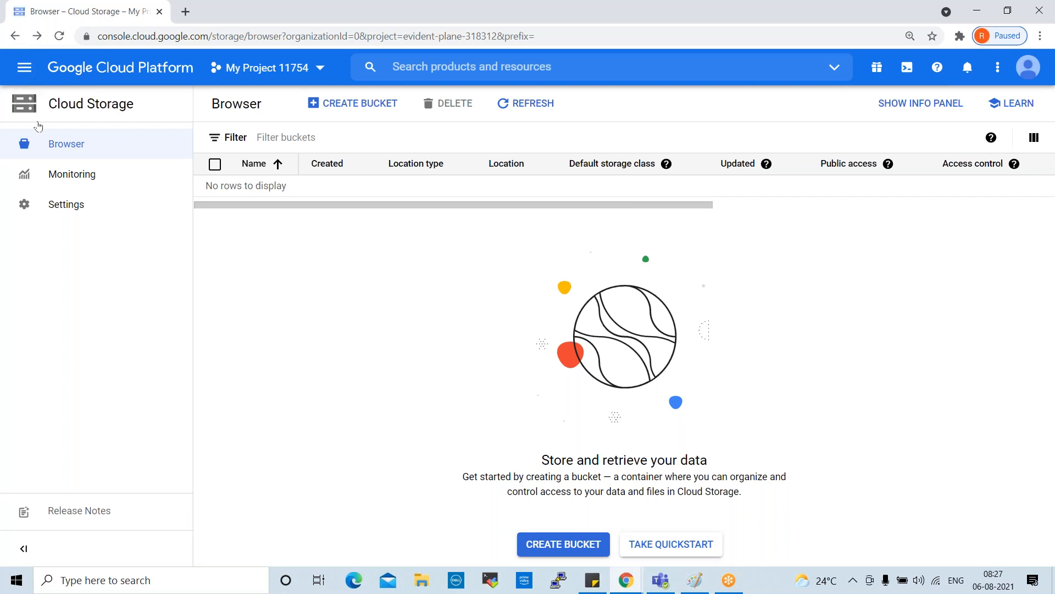
# - Go back to the Marketplace operating system results and show the Cloud Storage and Compute Engine options in the console's navigation
pyautogui.click(15, 36)
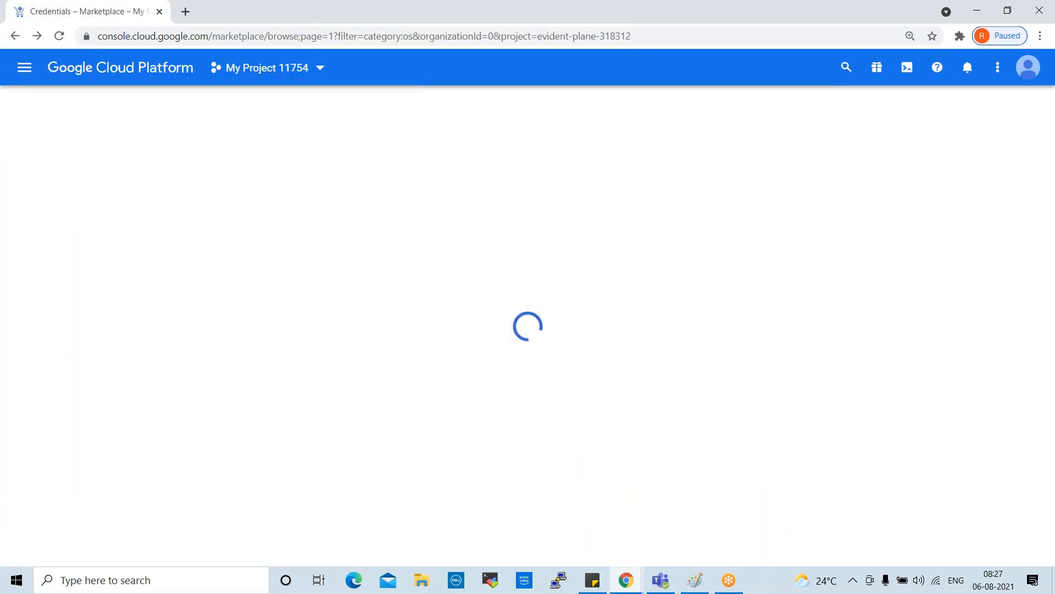
pyautogui.click(24, 67)
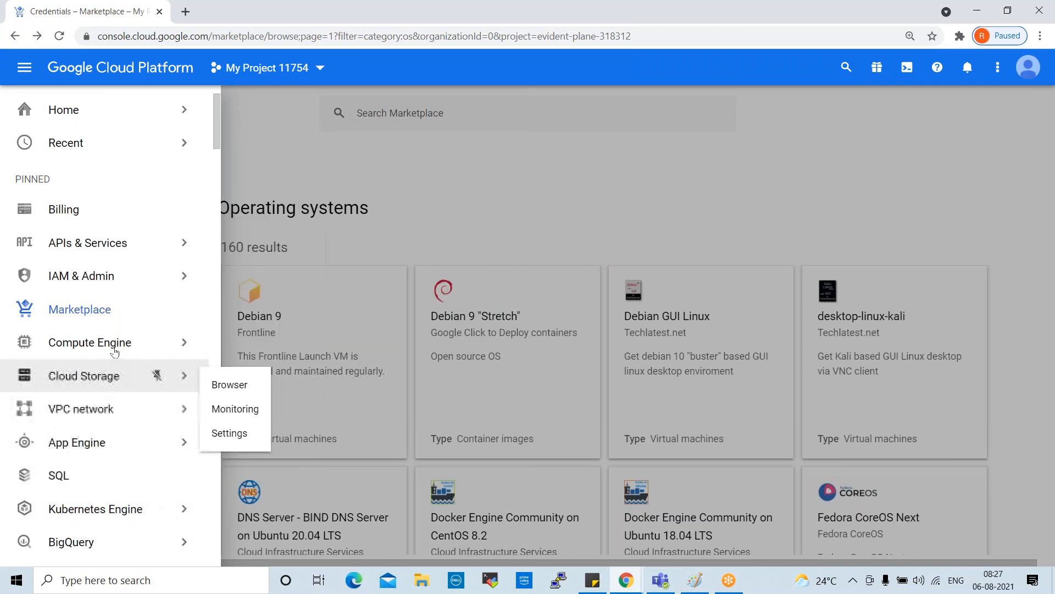
pyautogui.moveTo(121, 373)
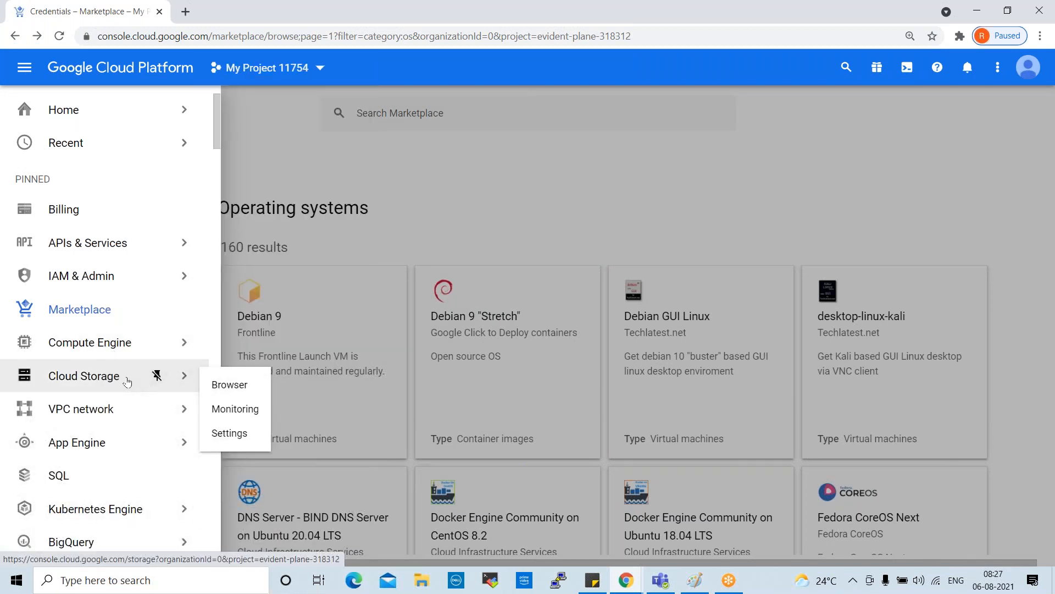
pyautogui.moveTo(76, 343)
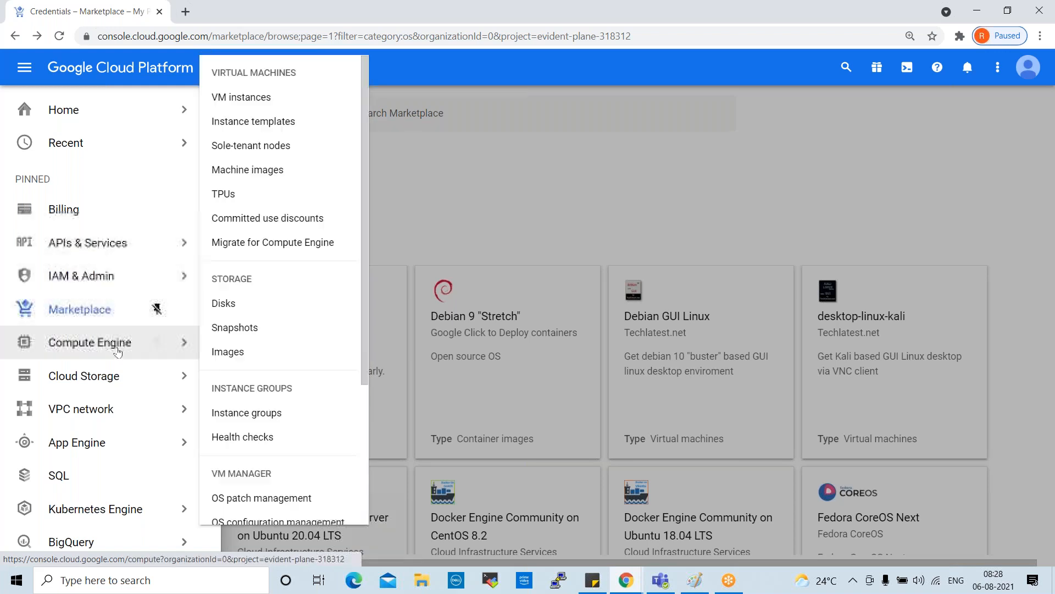
# - Show the navigation options of VPC network, App Engine and Kubernetes Engine, and return to those of VPC network
pyautogui.moveTo(110, 412)
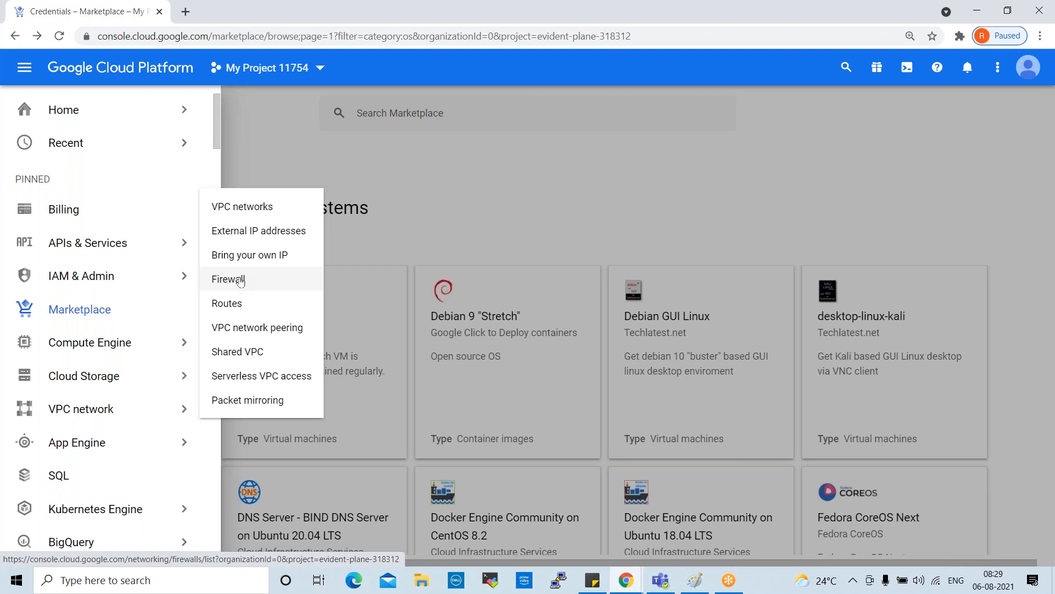
pyautogui.moveTo(165, 441)
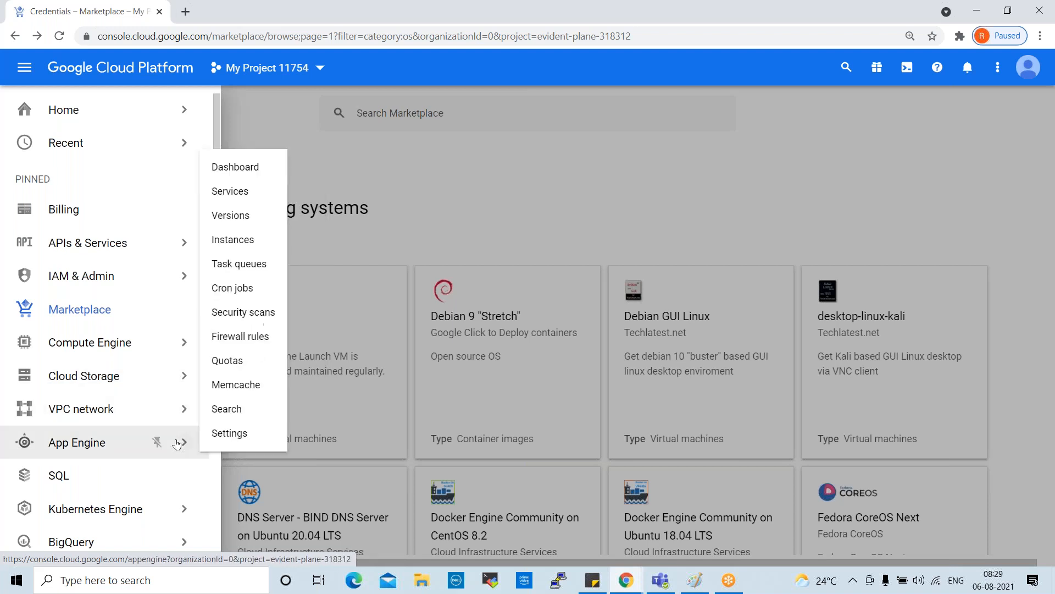
pyautogui.moveTo(156, 407)
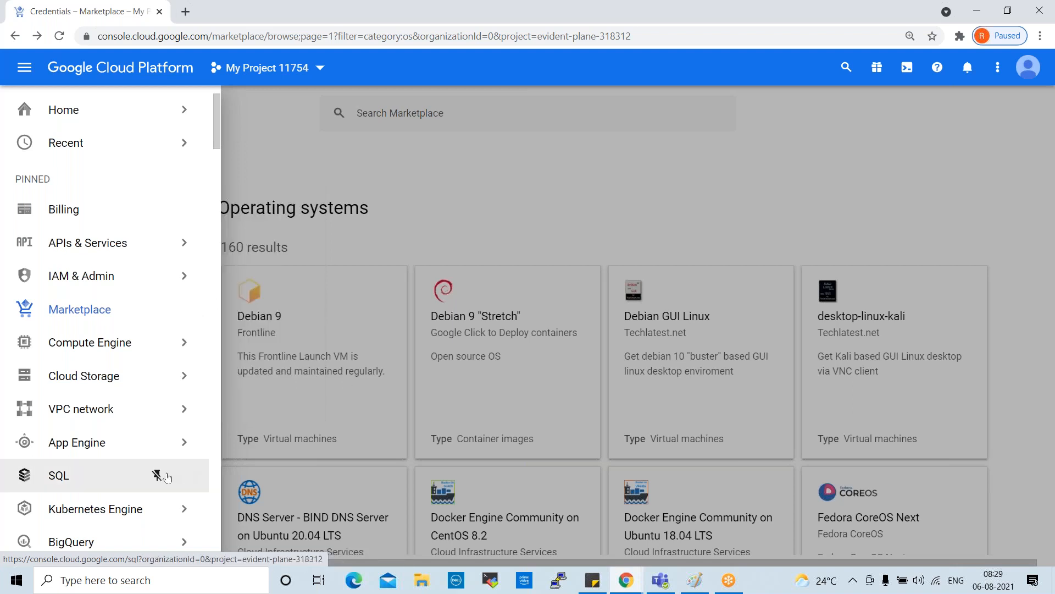
pyautogui.moveTo(134, 449)
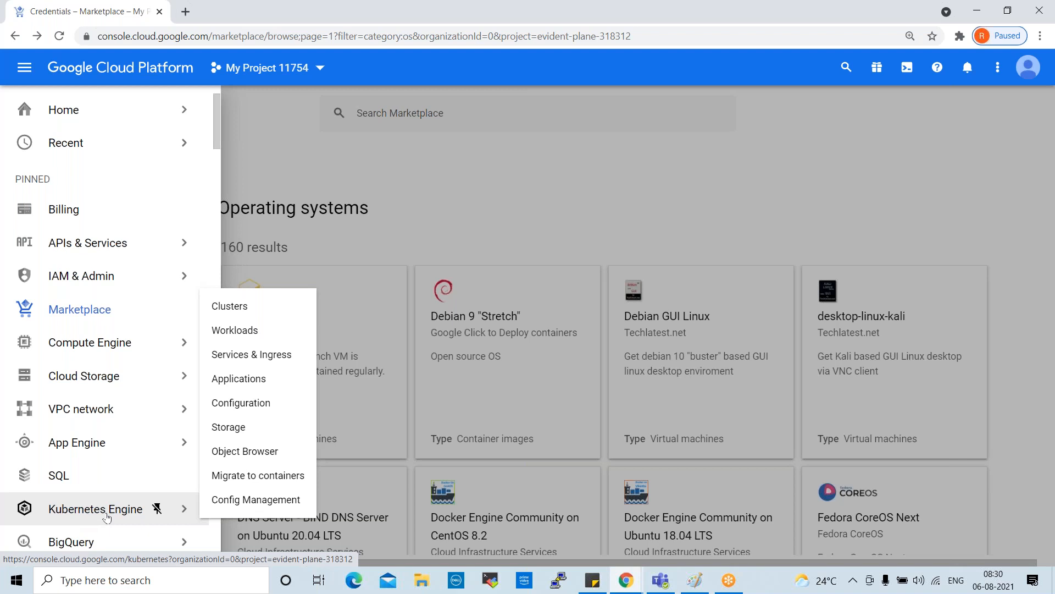
pyautogui.moveTo(159, 418)
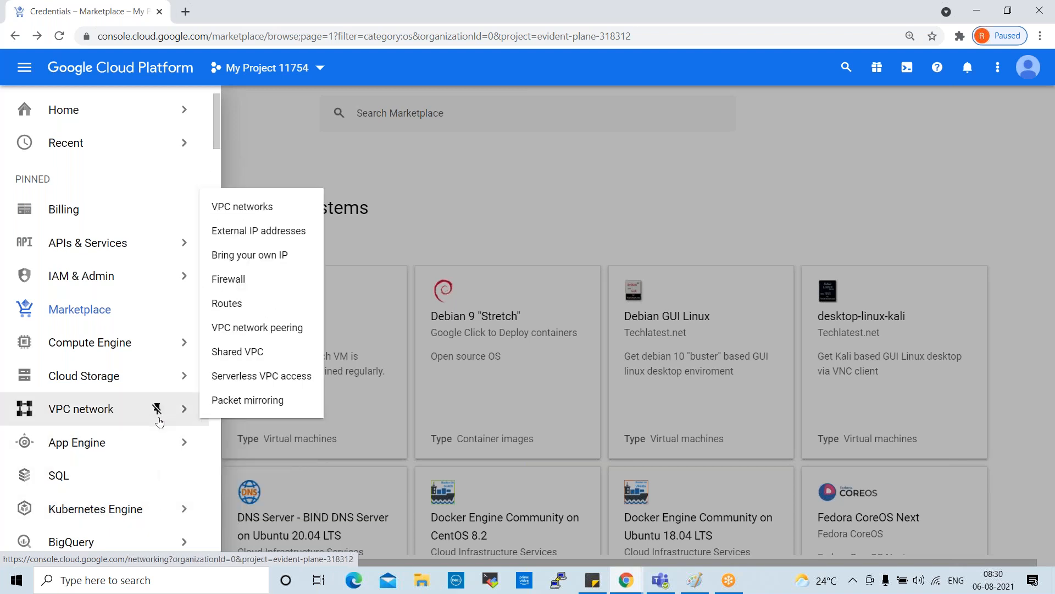
# - Browse from BigQuery into the full product list, examine the APIs & Services, Support, Security and IAM & Admin options, and close the navigation
pyautogui.scroll(-3, 158, 422)
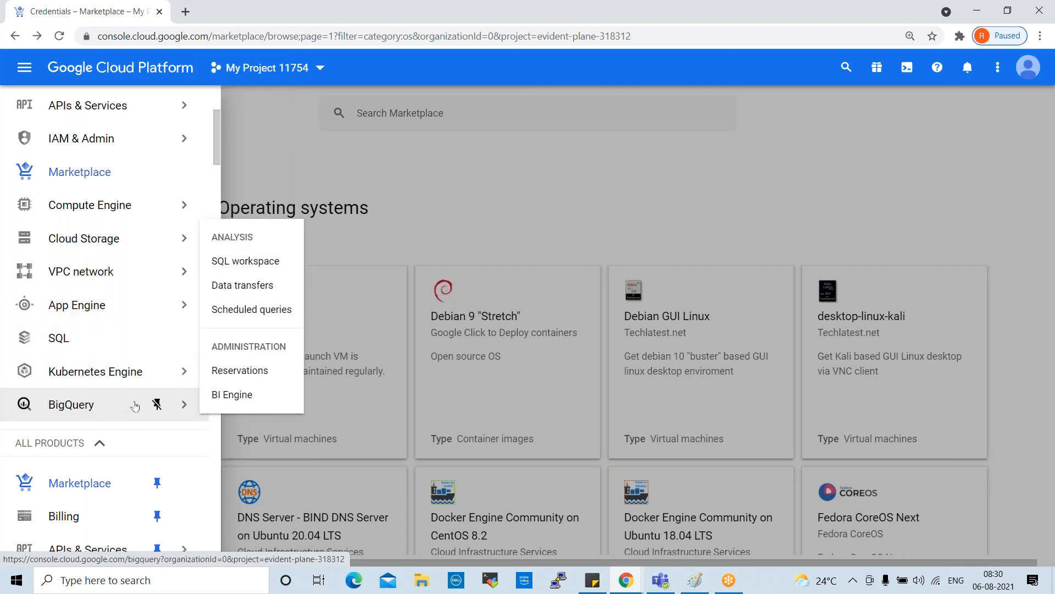
pyautogui.scroll(-3, 129, 406)
pyautogui.scroll(-3, 128, 406)
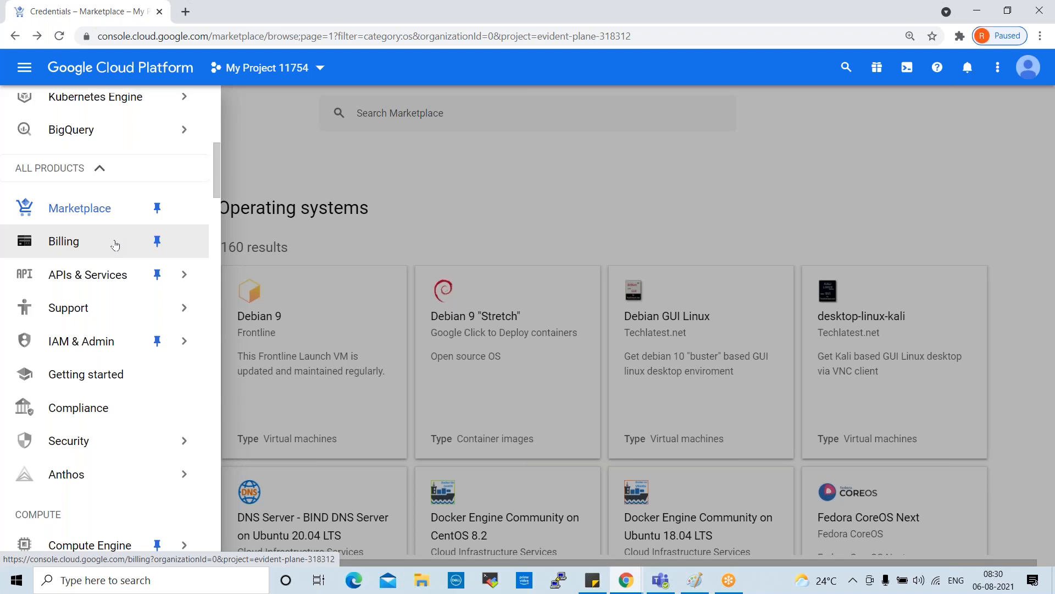
pyautogui.moveTo(114, 282)
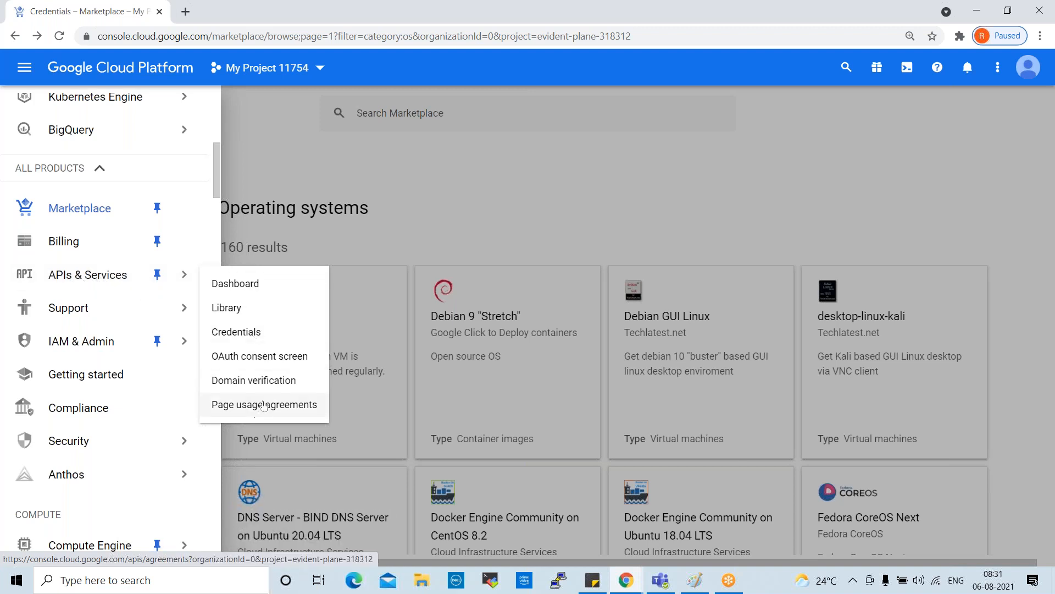
pyautogui.moveTo(109, 312)
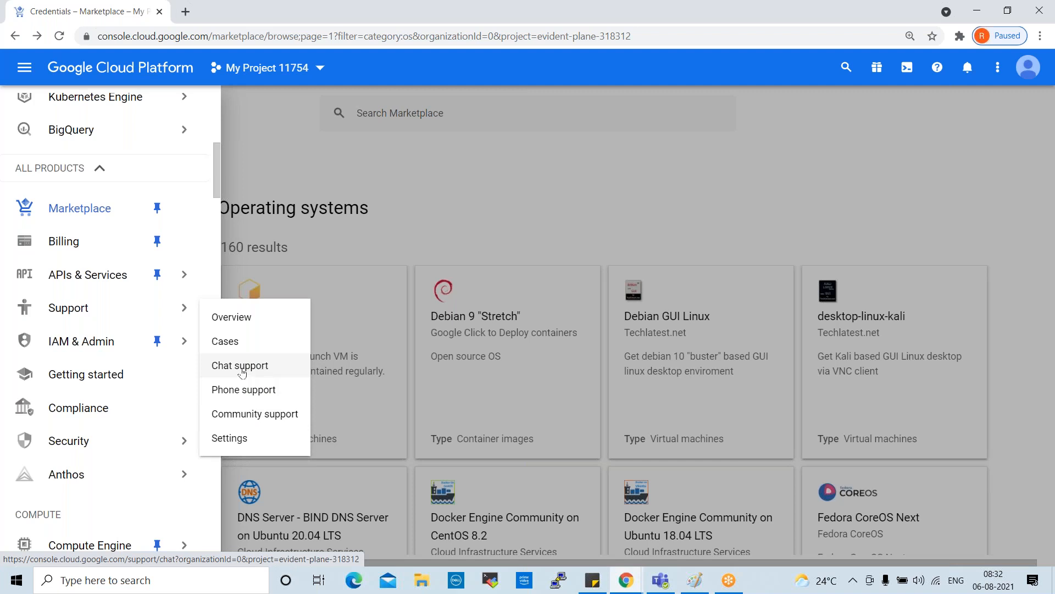
pyautogui.moveTo(73, 350)
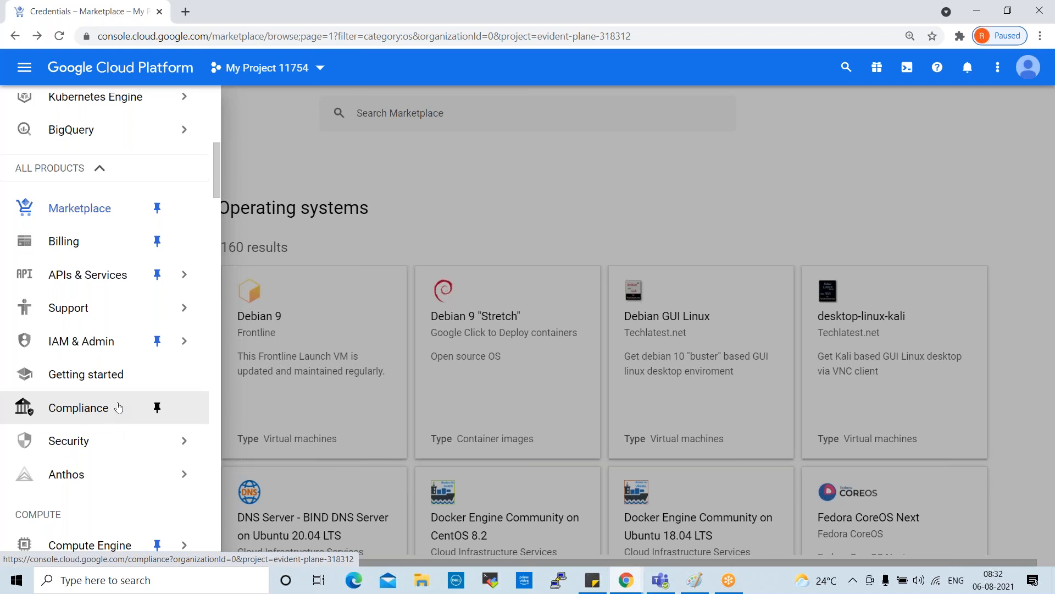
pyautogui.moveTo(121, 451)
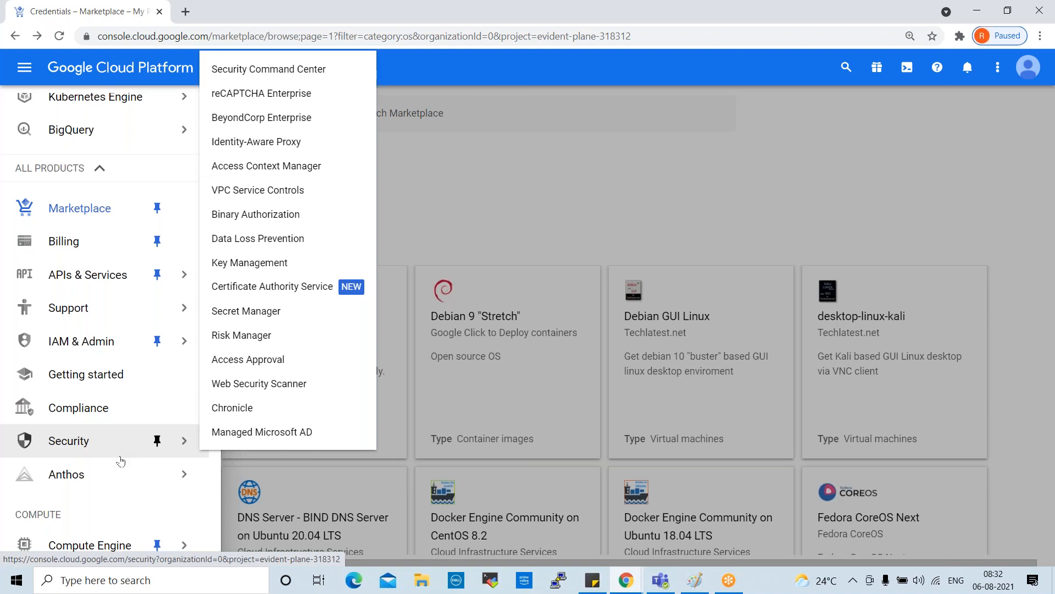
pyautogui.moveTo(116, 481)
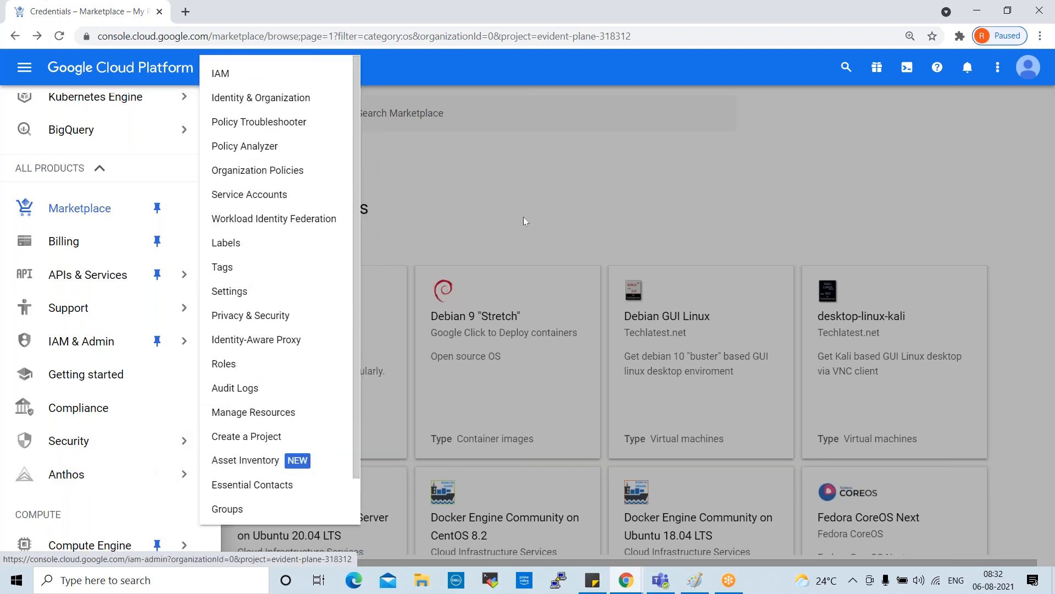
pyautogui.click(445, 200)
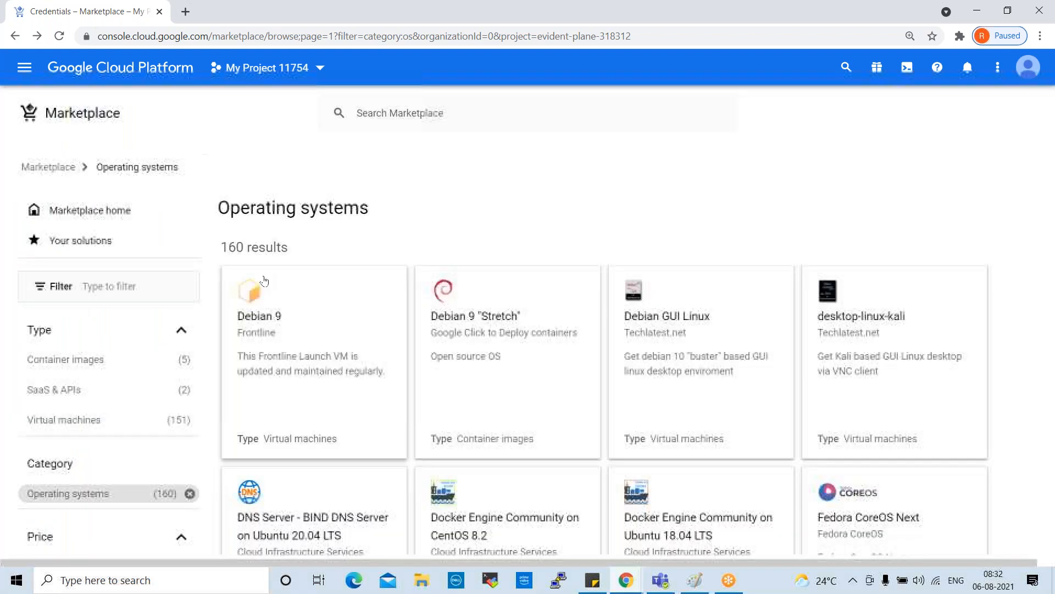
# - Reopen the console's navigation and examine the Compute products, including the Compute Engine options
pyautogui.click(24, 67)
pyautogui.scroll(-7, 181, 384)
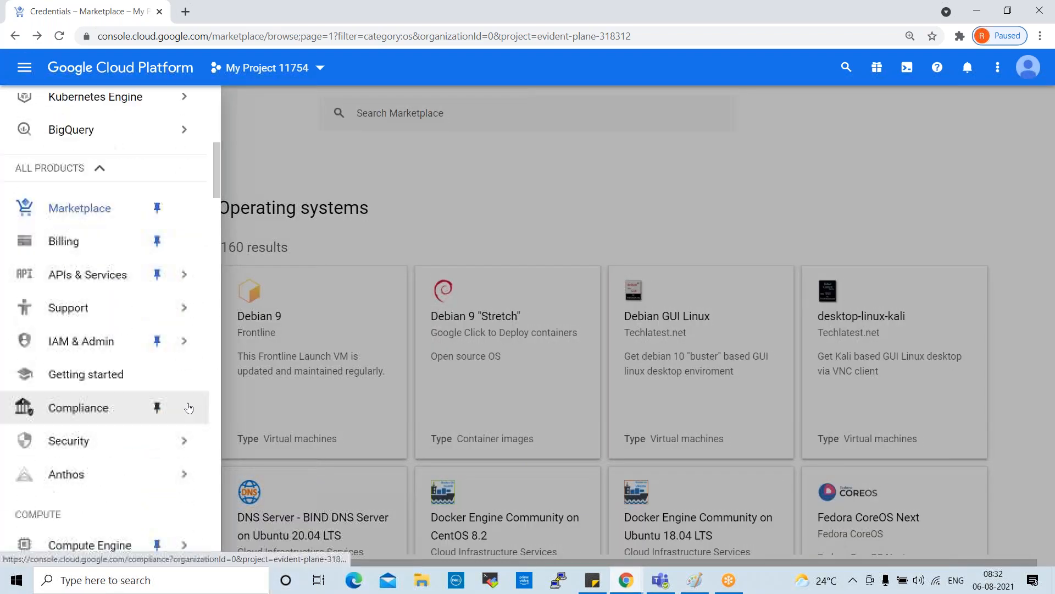
pyautogui.scroll(-2, 188, 407)
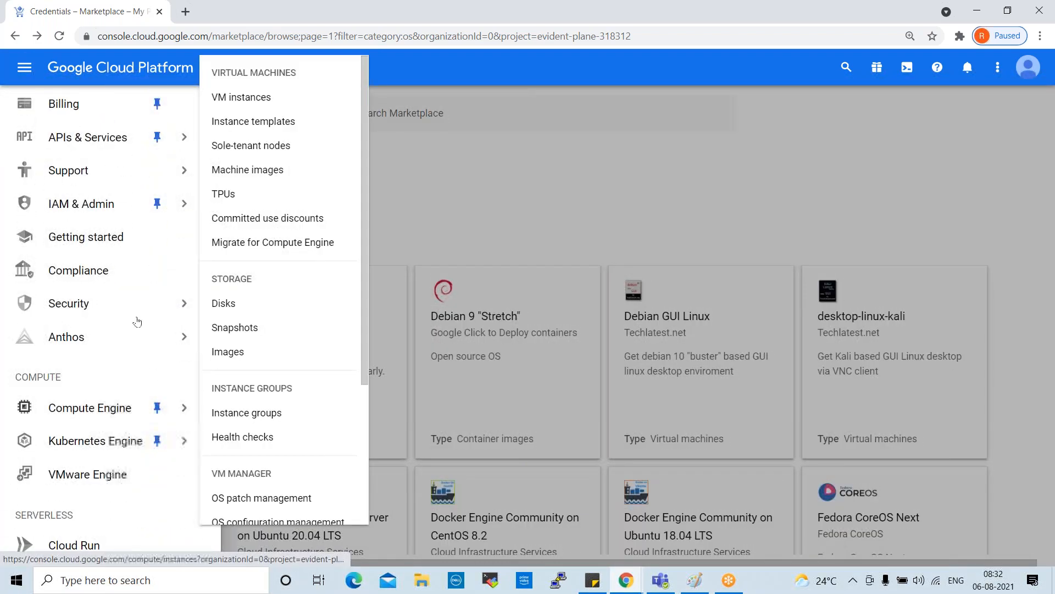
pyautogui.moveTo(113, 419)
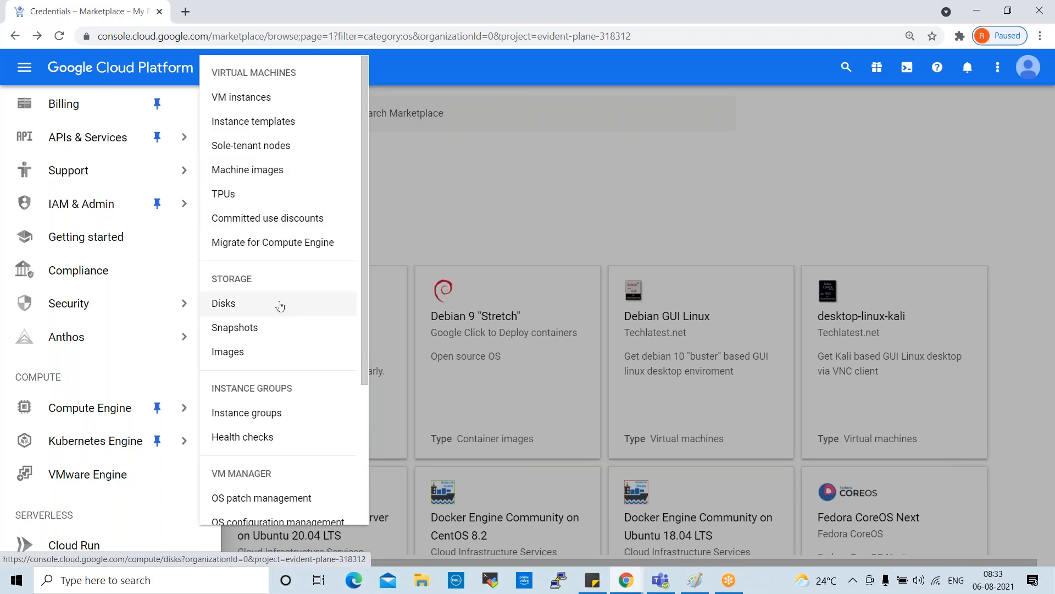
pyautogui.moveTo(118, 446)
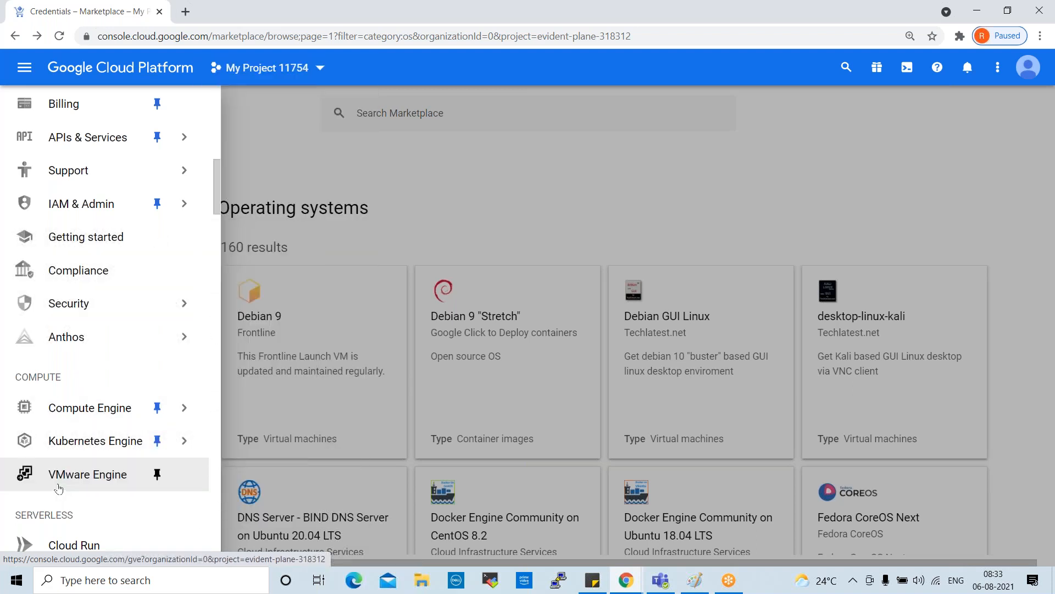
pyautogui.scroll(-1, 101, 459)
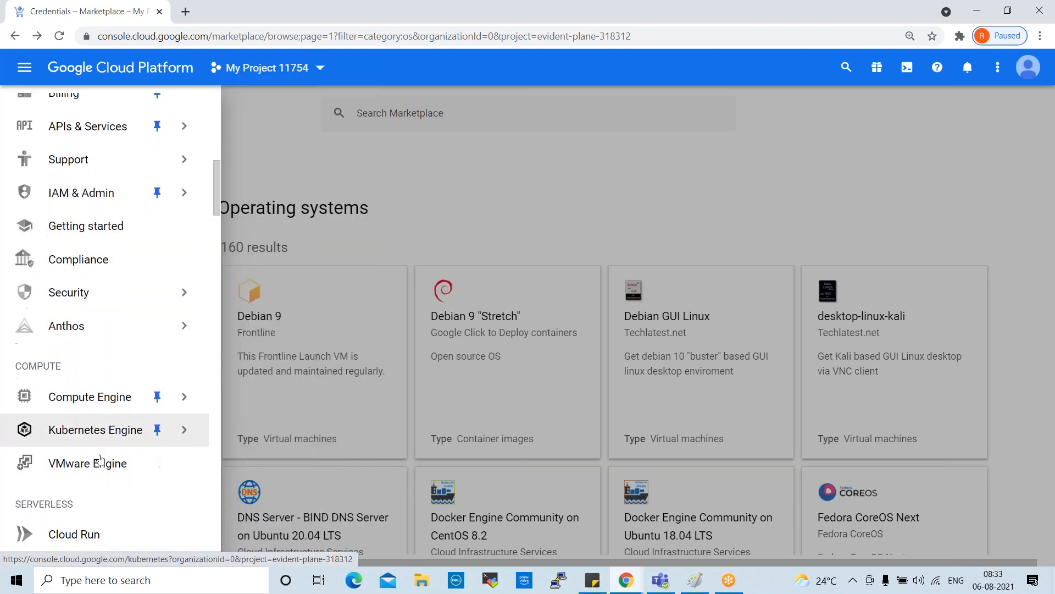
# - Examine the Serverless and Storage products, showing the options of App Engine, Filestore, Cloud Storage and Data Transfer
pyautogui.scroll(-3, 101, 459)
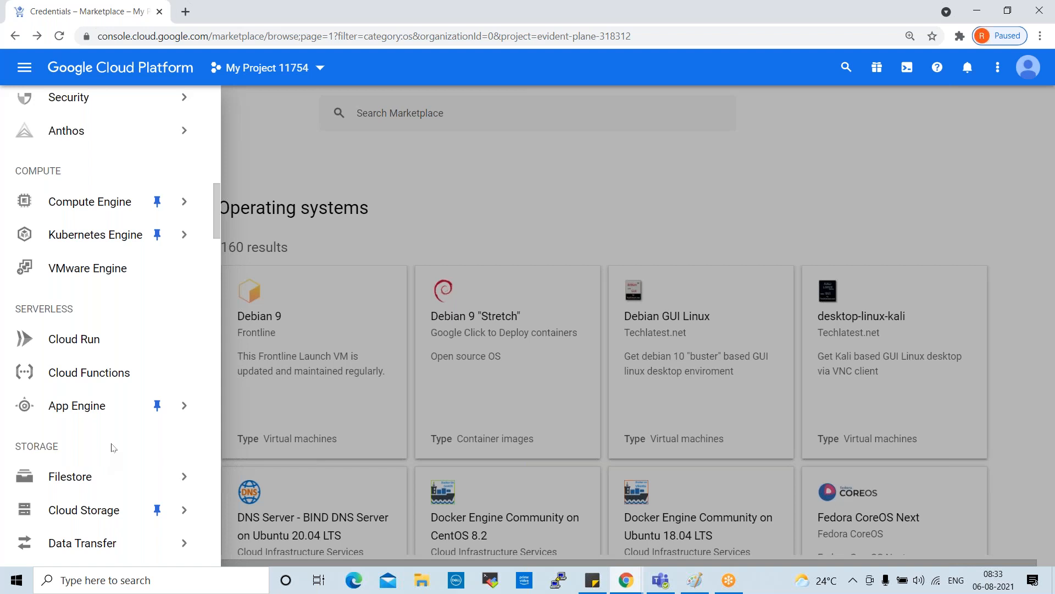
pyautogui.moveTo(95, 422)
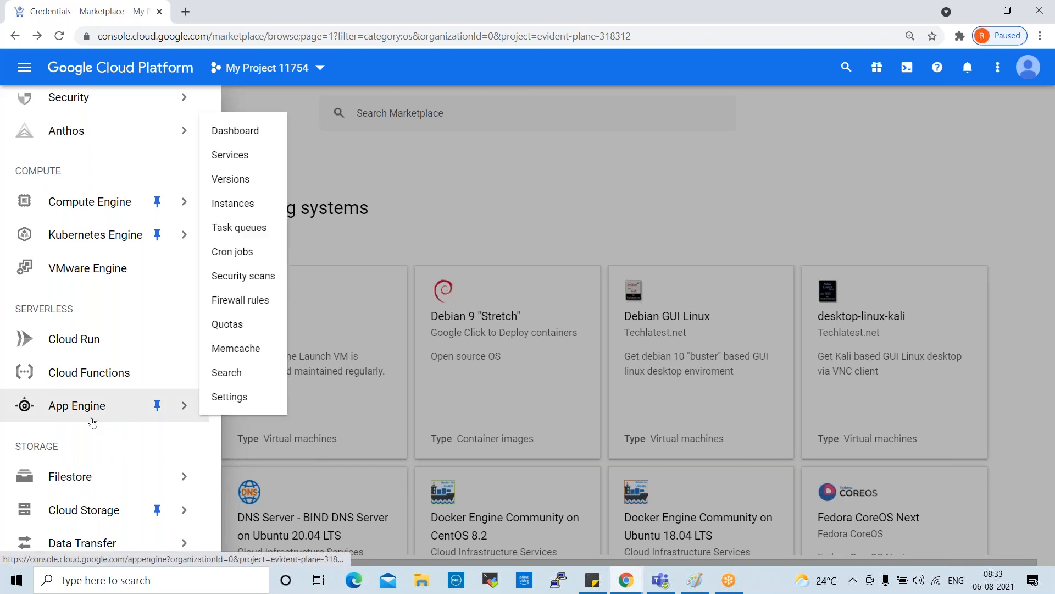
pyautogui.scroll(-2, 118, 405)
pyautogui.moveTo(74, 341)
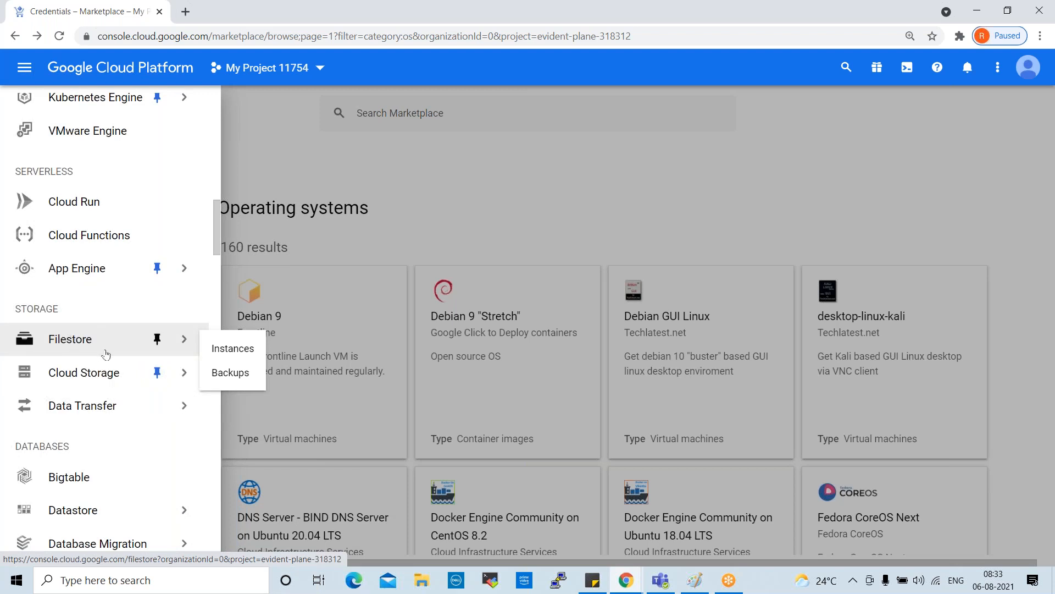
pyautogui.moveTo(84, 379)
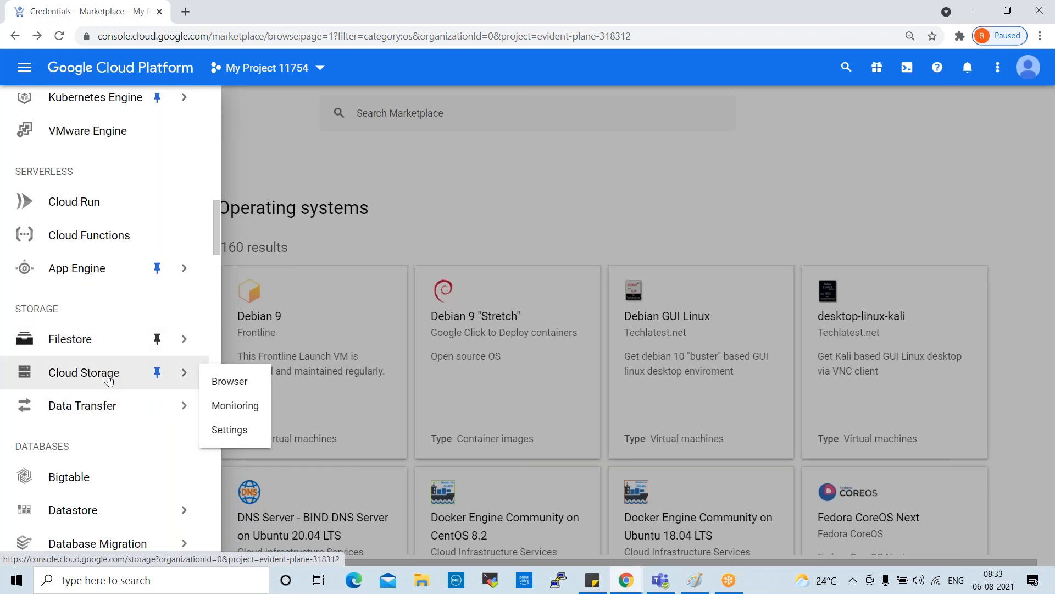
pyautogui.moveTo(118, 409)
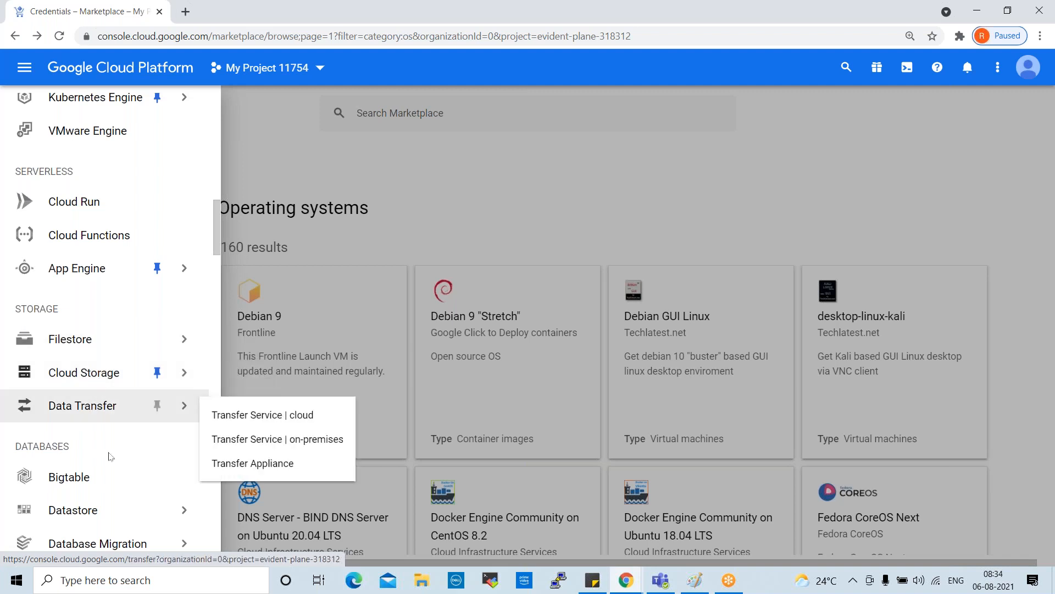
# - Examine the Databases products in the navigation, from Bigtable to SQL
pyautogui.scroll(-6, 108, 456)
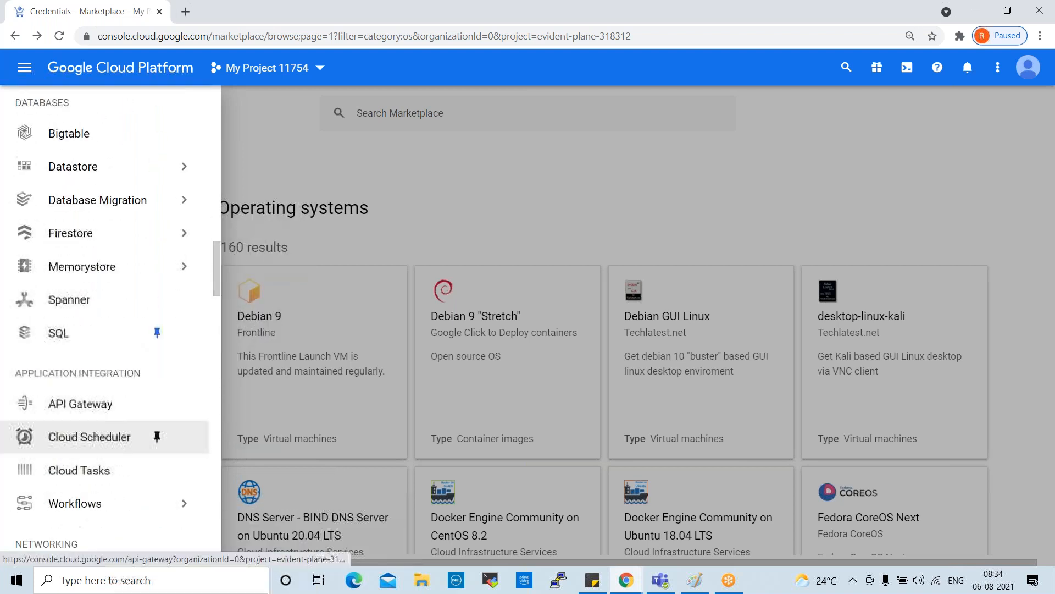
pyautogui.scroll(1, 110, 299)
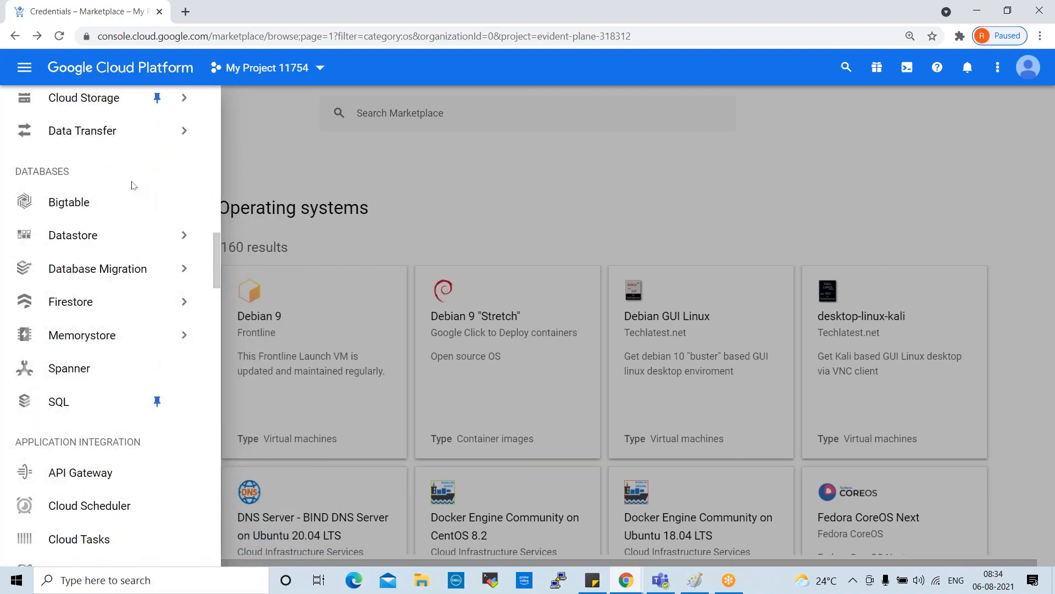
pyautogui.moveTo(139, 250)
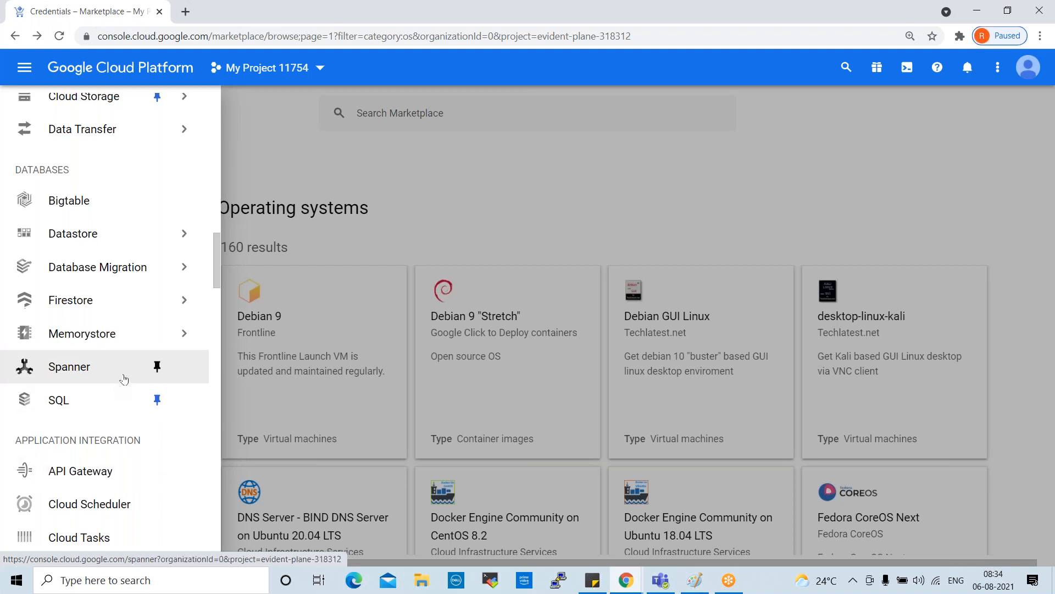
# - Examine the Application Integration and Networking products, including the Network services options
pyautogui.scroll(-2, 118, 380)
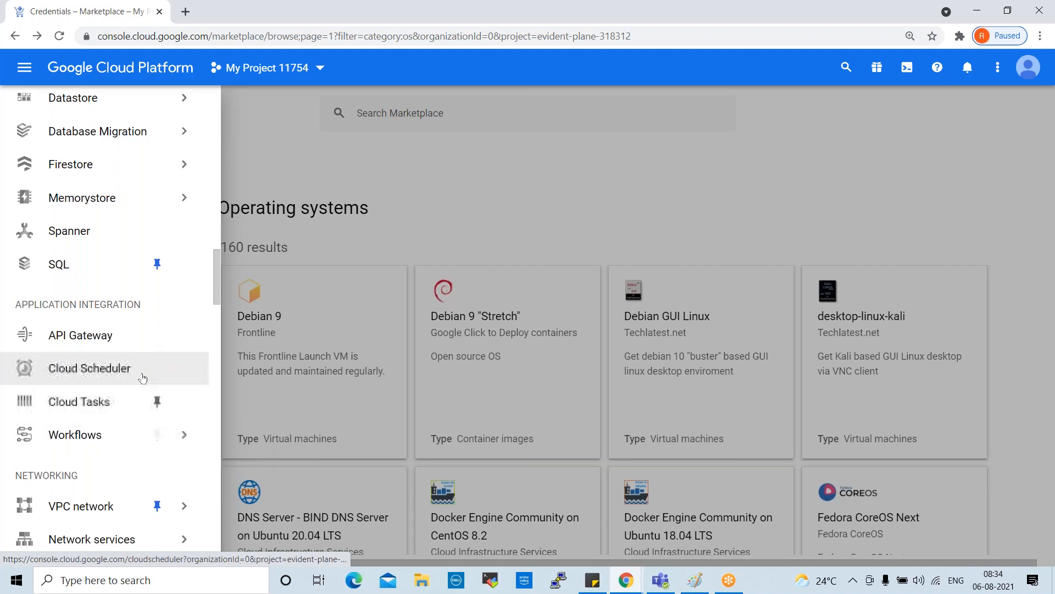
pyautogui.scroll(-1, 137, 355)
pyautogui.scroll(-3, 138, 355)
pyautogui.scroll(-3, 110, 352)
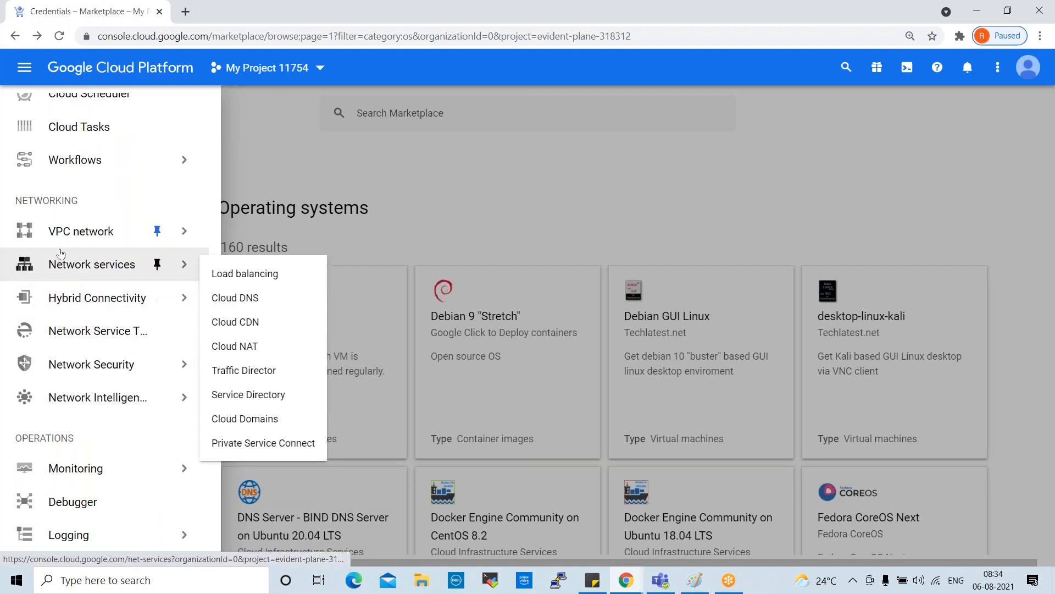
pyautogui.moveTo(107, 242)
pyautogui.moveTo(138, 387)
# - Examine the Operations and CI/CD products, showing the options of Logging and Cloud Build
pyautogui.scroll(-2, 138, 386)
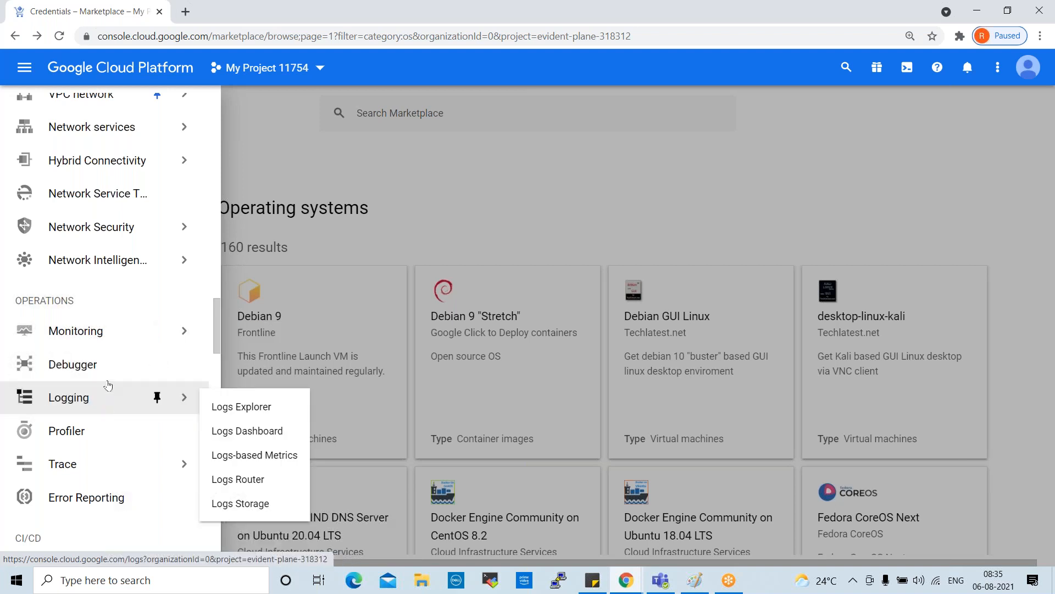
pyautogui.moveTo(100, 400)
pyautogui.scroll(-1, 139, 462)
pyautogui.scroll(-5, 140, 462)
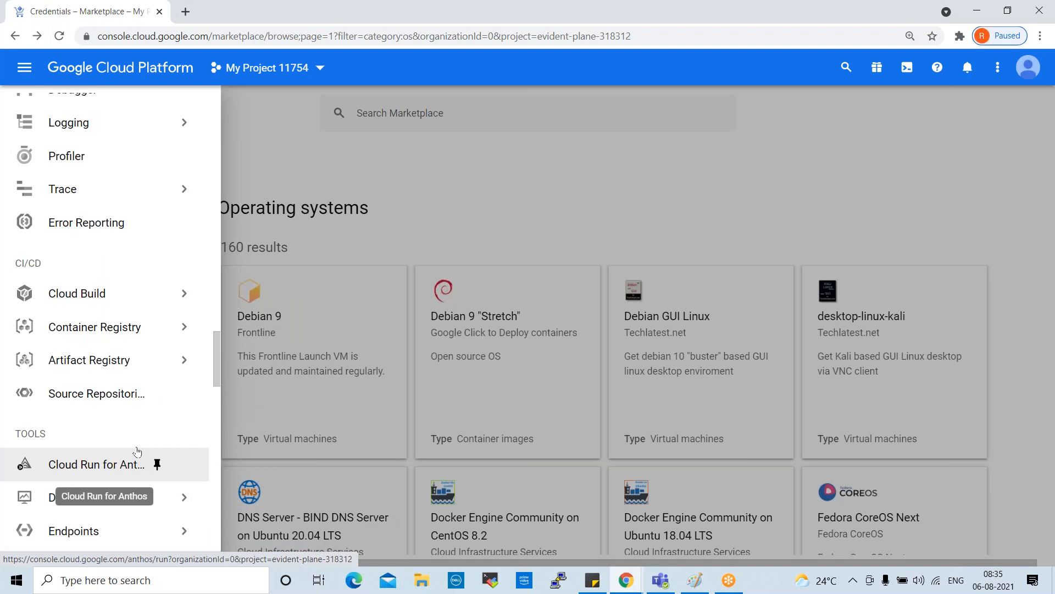
pyautogui.moveTo(91, 301)
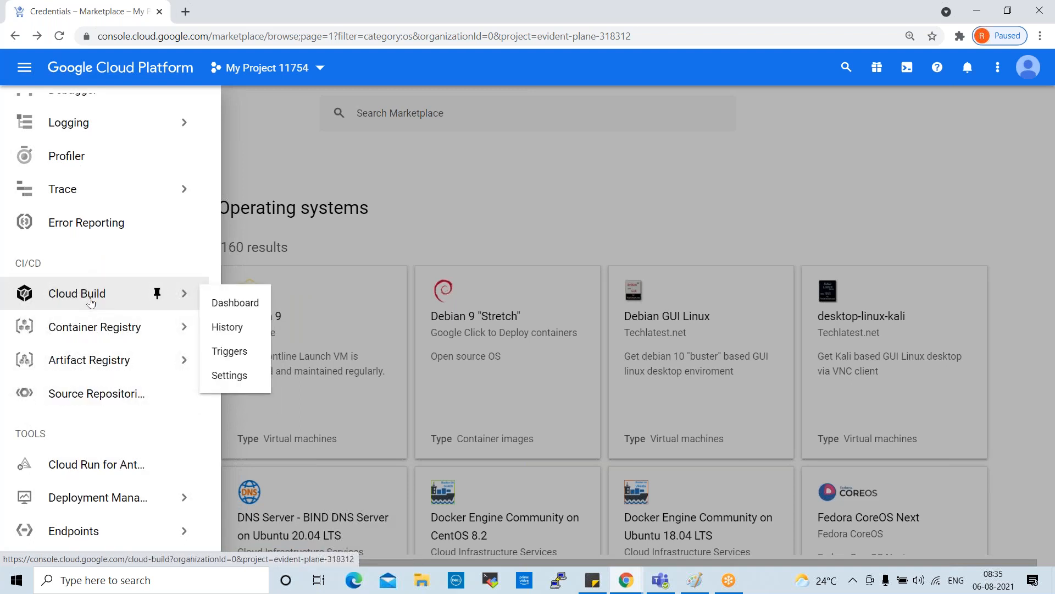
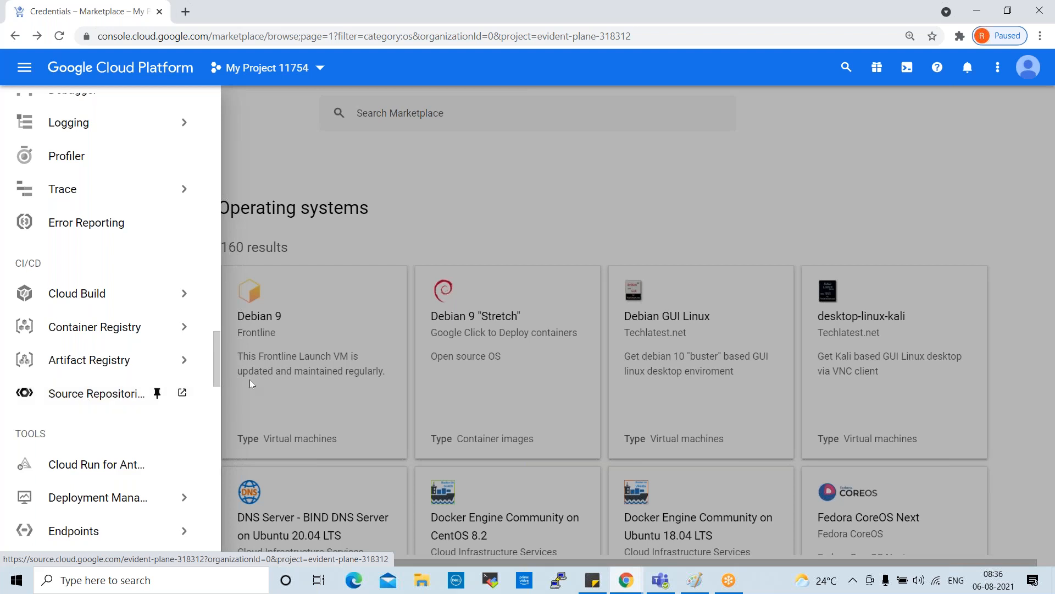
# - Examine the Tools and Big Data products, showing the options of Endpoints, Identity Platform and Dataproc
pyautogui.scroll(-3, 165, 422)
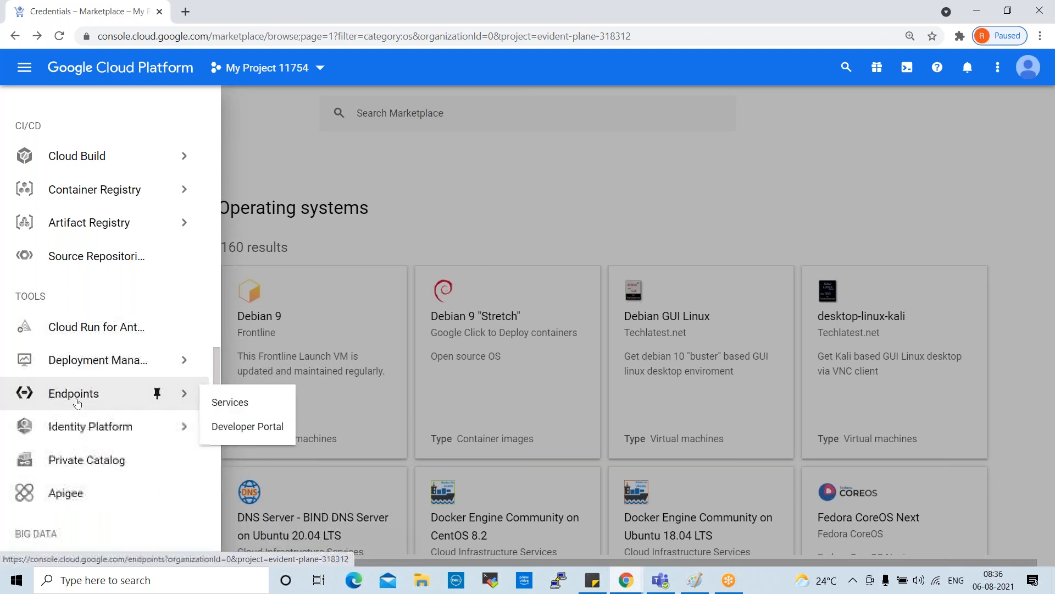
pyautogui.moveTo(75, 385)
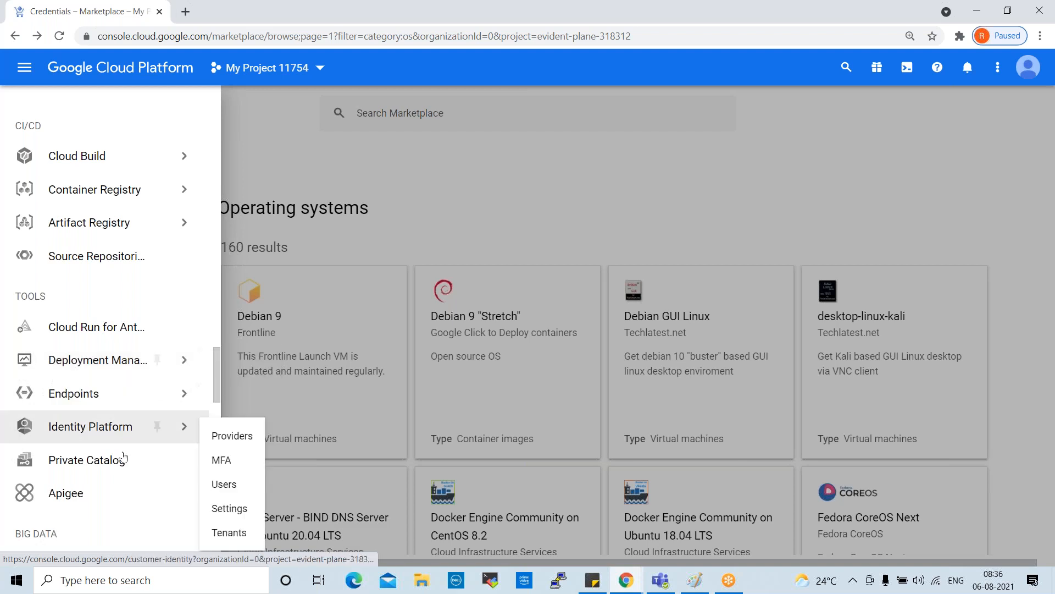
pyautogui.scroll(-3, 159, 424)
pyautogui.scroll(-2, 132, 444)
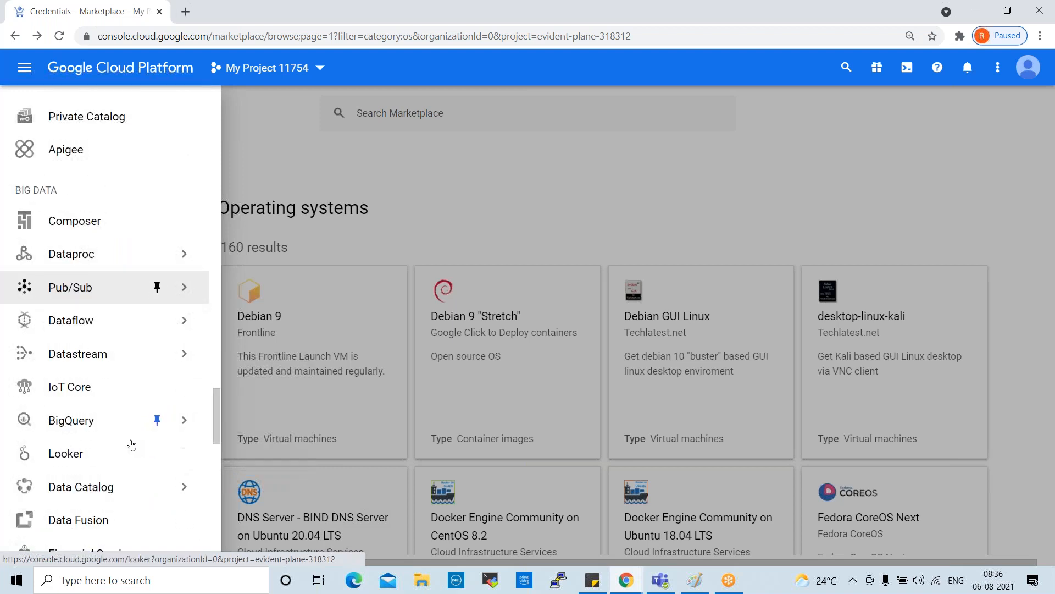
pyautogui.moveTo(92, 253)
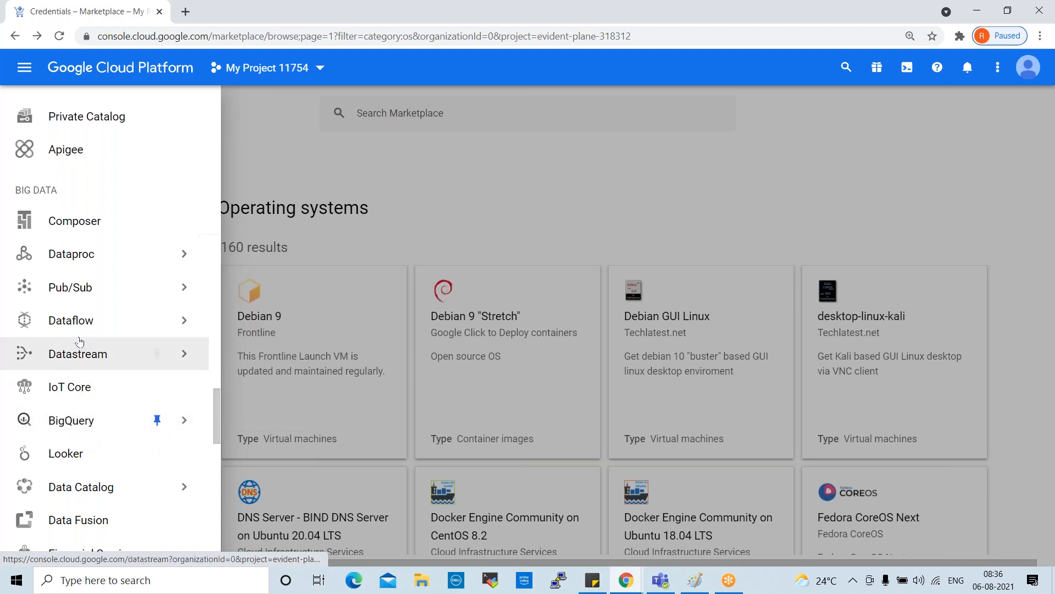
pyautogui.moveTo(65, 478)
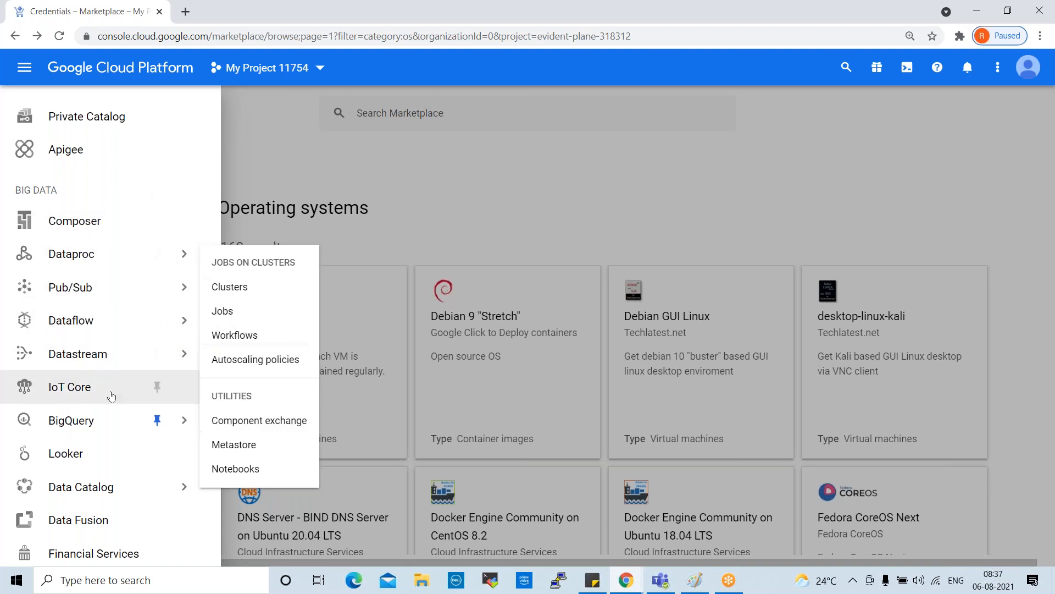
# - Examine the remaining Big Data and the Artificial Intelligence products, showing the options of Vertex AI, Retail and Recommendations AI
pyautogui.scroll(-4, 113, 414)
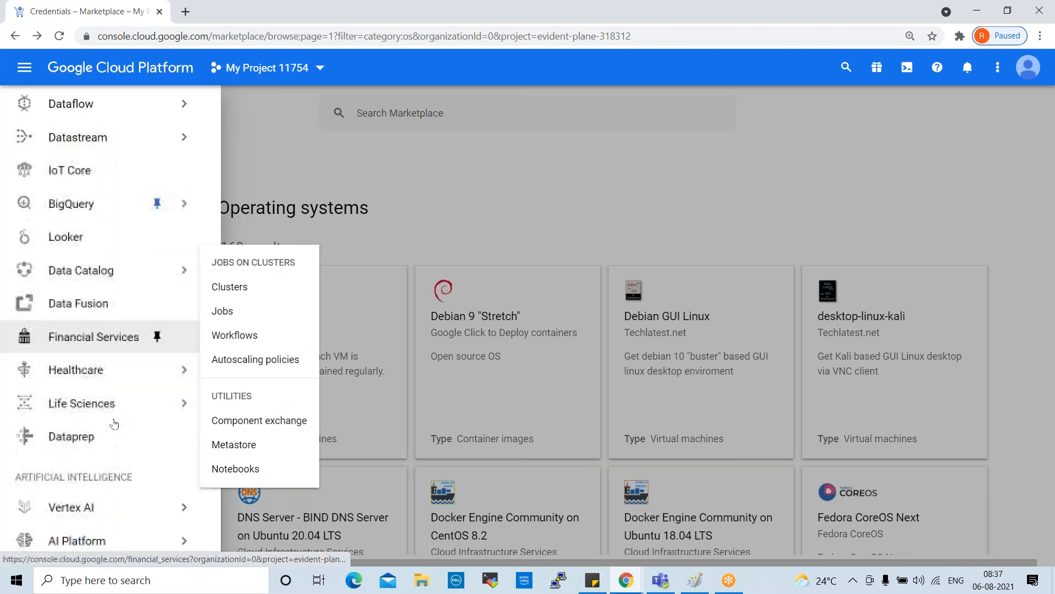
pyautogui.scroll(-1, 114, 424)
pyautogui.moveTo(121, 466)
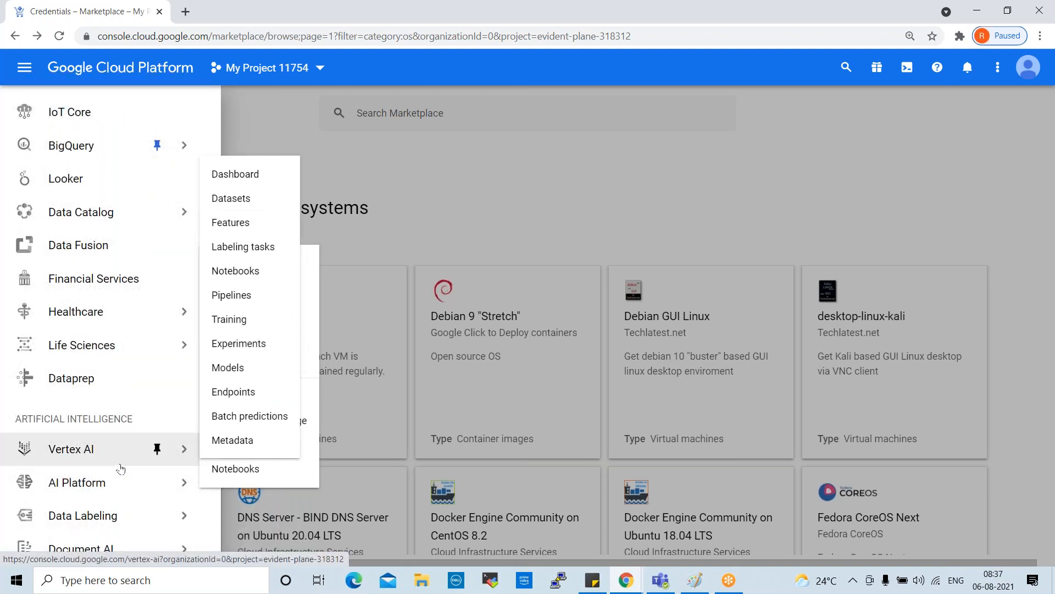
pyautogui.moveTo(118, 378)
pyautogui.scroll(-3, 118, 377)
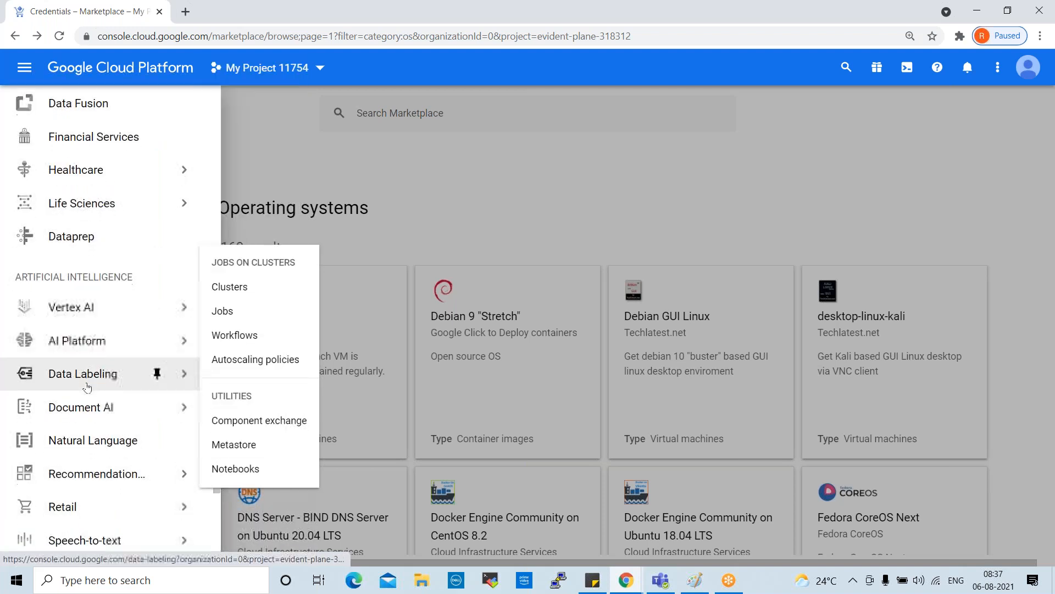
pyautogui.scroll(-2, 86, 387)
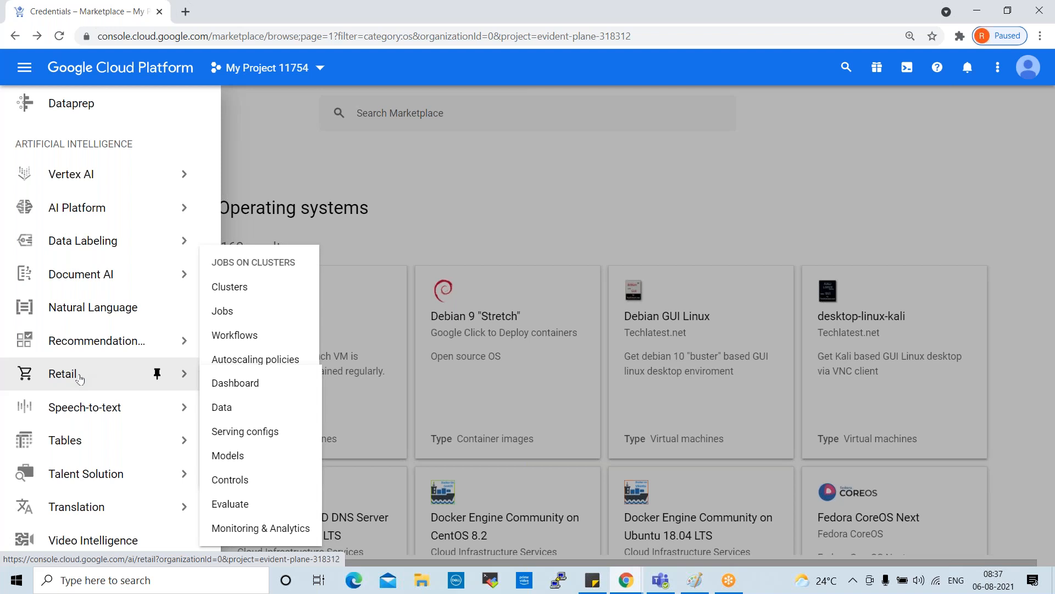
pyautogui.moveTo(102, 344)
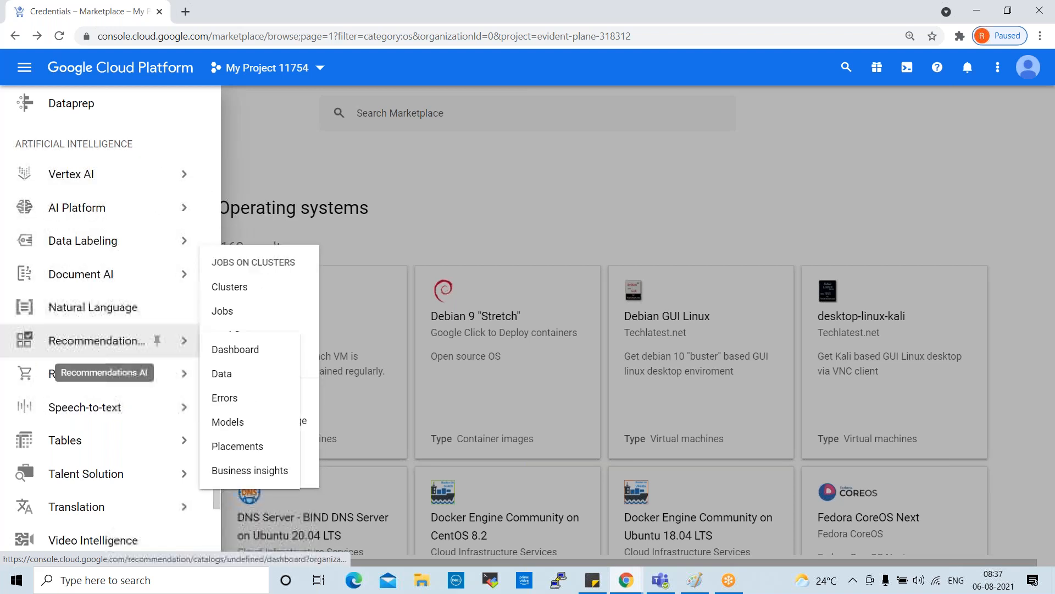
# - Examine the Other Google Solutions and Partner Solutions down to Splunk Cloud, including the Game Servers options, and close the navigation
pyautogui.scroll(-2, 84, 413)
pyautogui.scroll(-2, 84, 418)
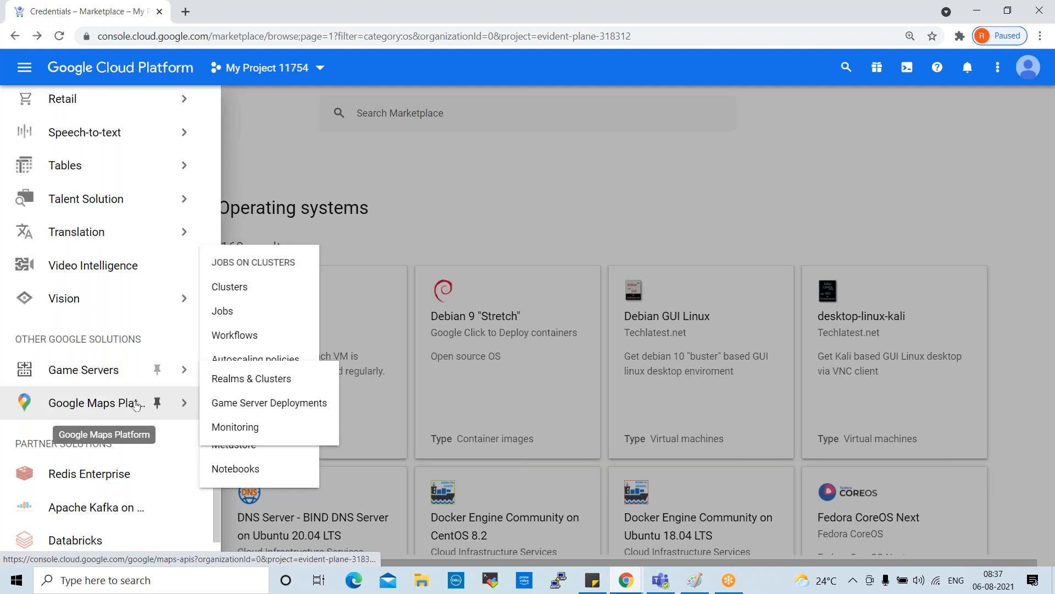
pyautogui.moveTo(83, 407)
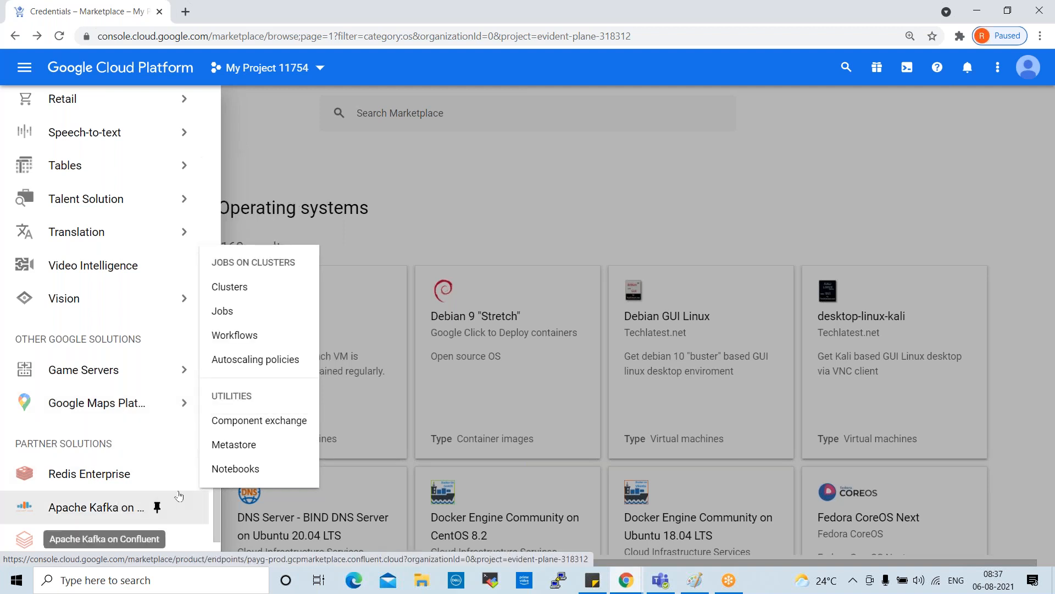
pyautogui.scroll(-3, 173, 434)
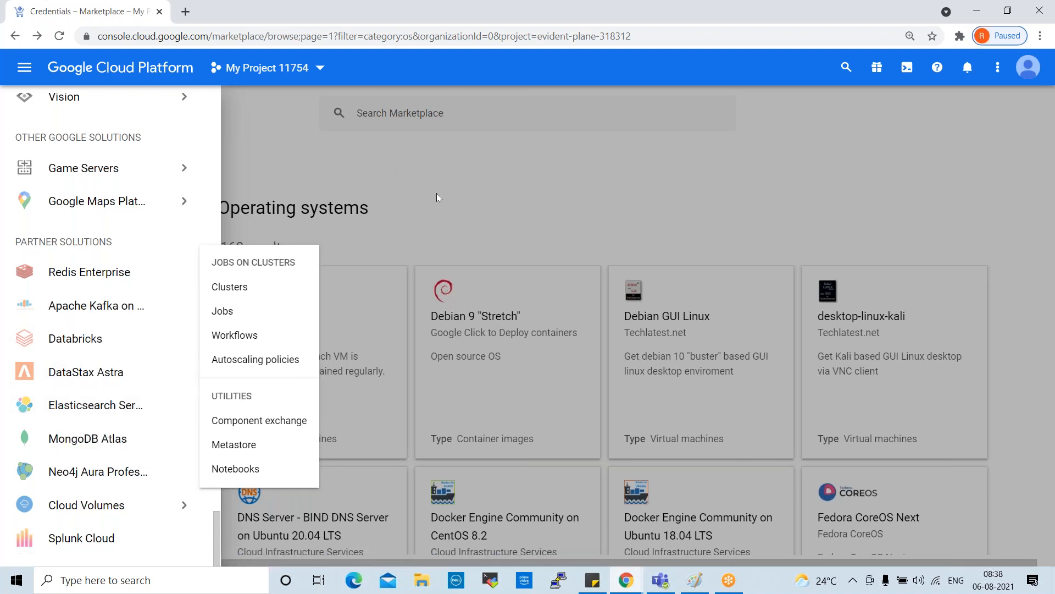
pyautogui.click(535, 157)
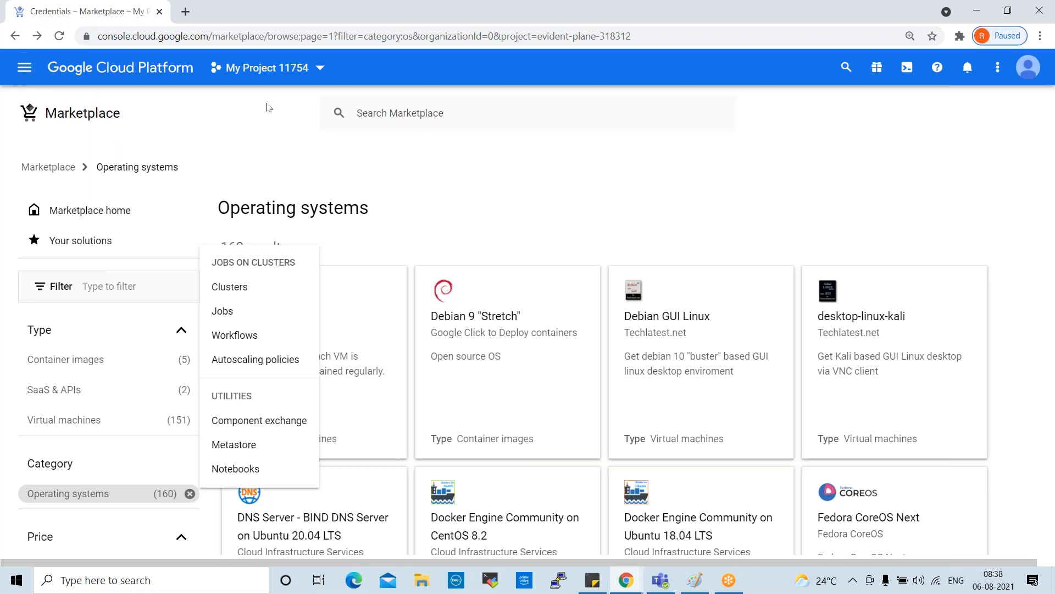
# - Reopen the navigation and examine the Compute products, showing the options of Compute Engine and Kubernetes Engine
pyautogui.click(24, 68)
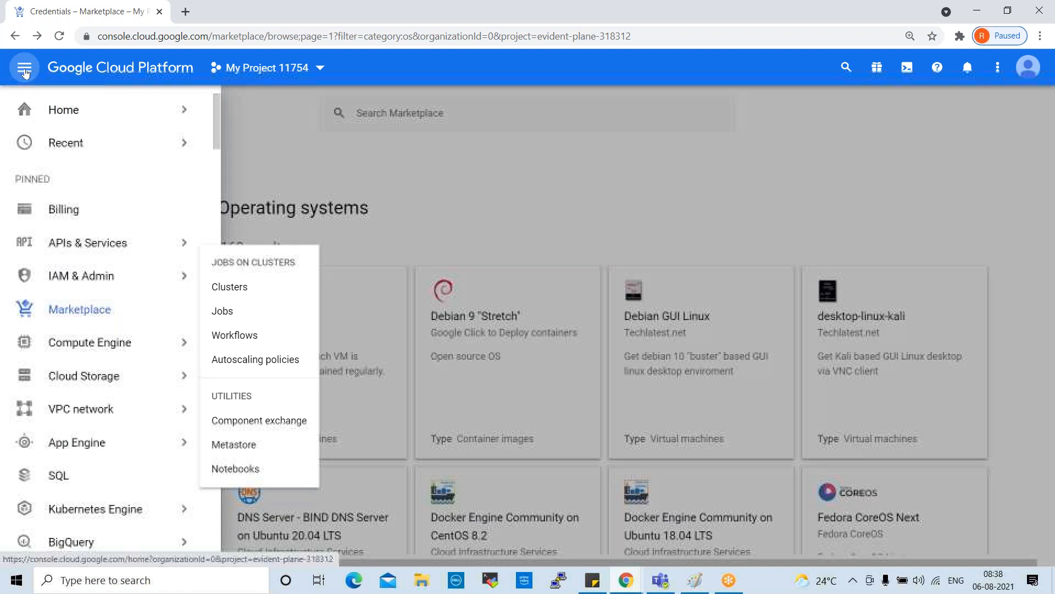
pyautogui.scroll(-1, 108, 242)
pyautogui.scroll(-3, 107, 242)
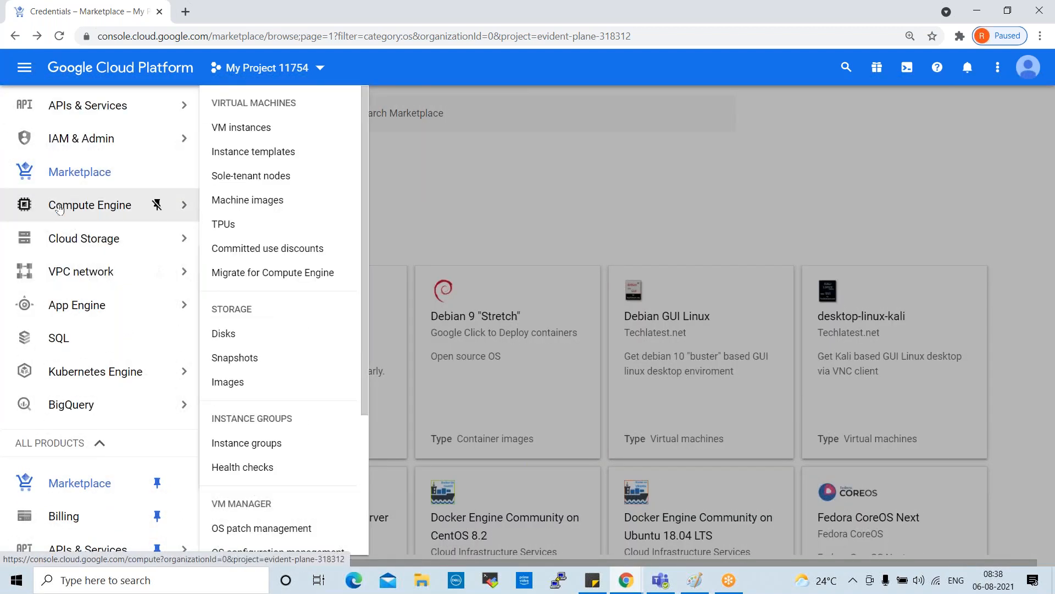
pyautogui.scroll(-6, 127, 328)
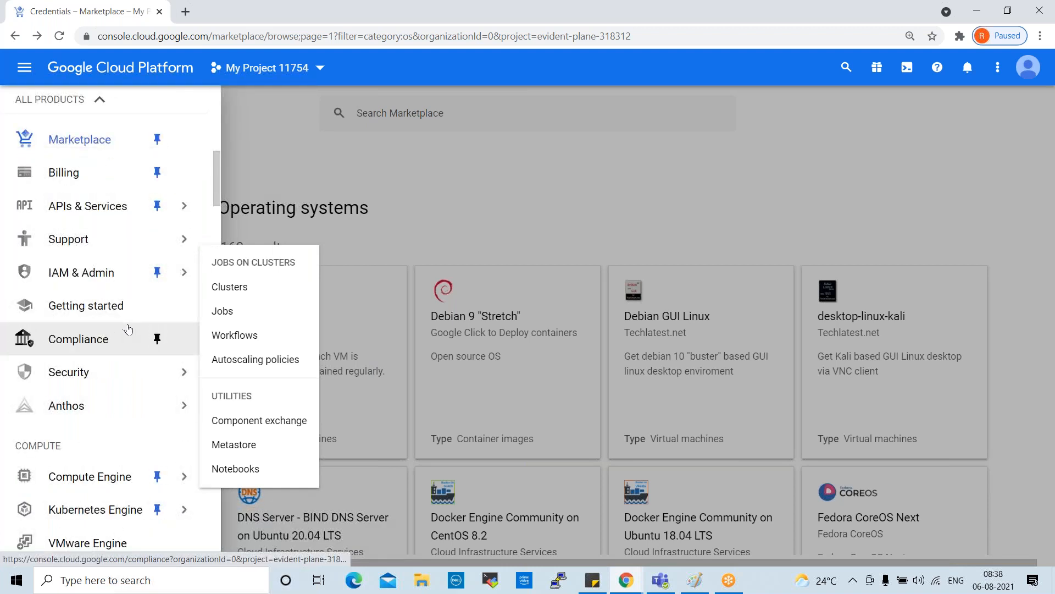
pyautogui.moveTo(86, 476)
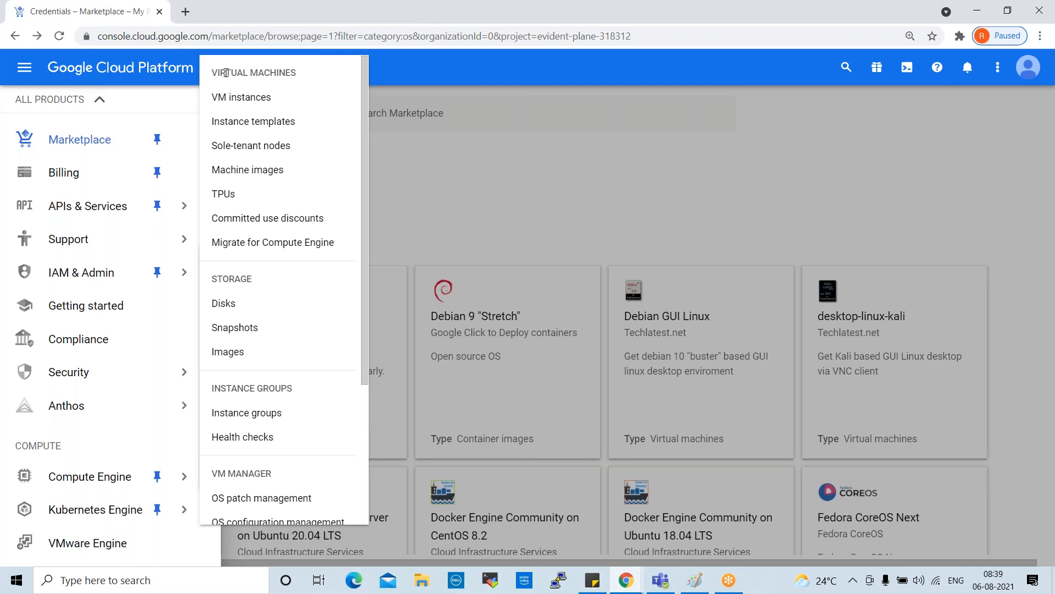
pyautogui.moveTo(79, 399)
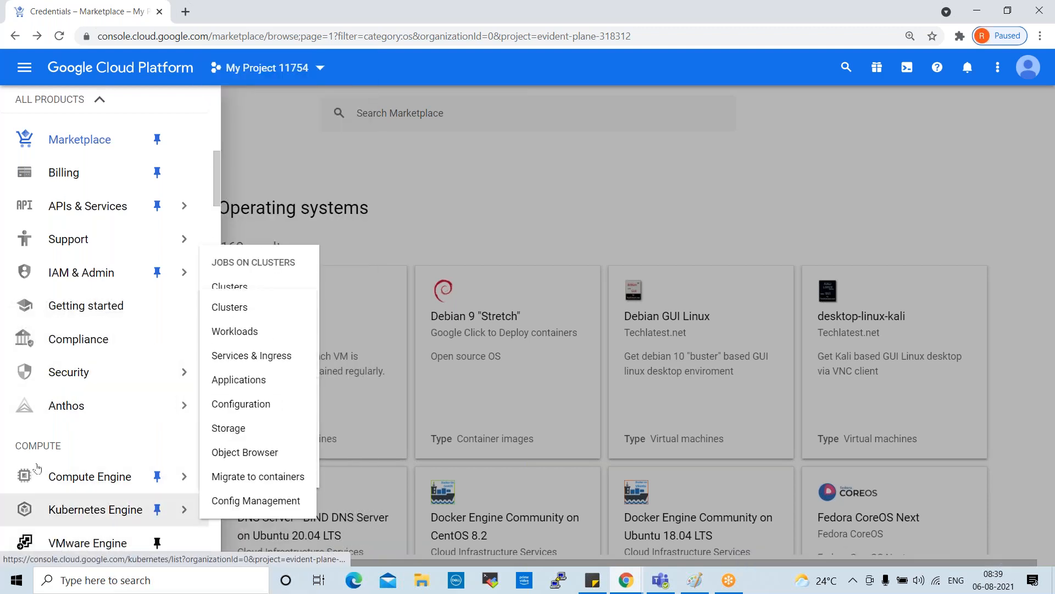
pyautogui.moveTo(104, 383)
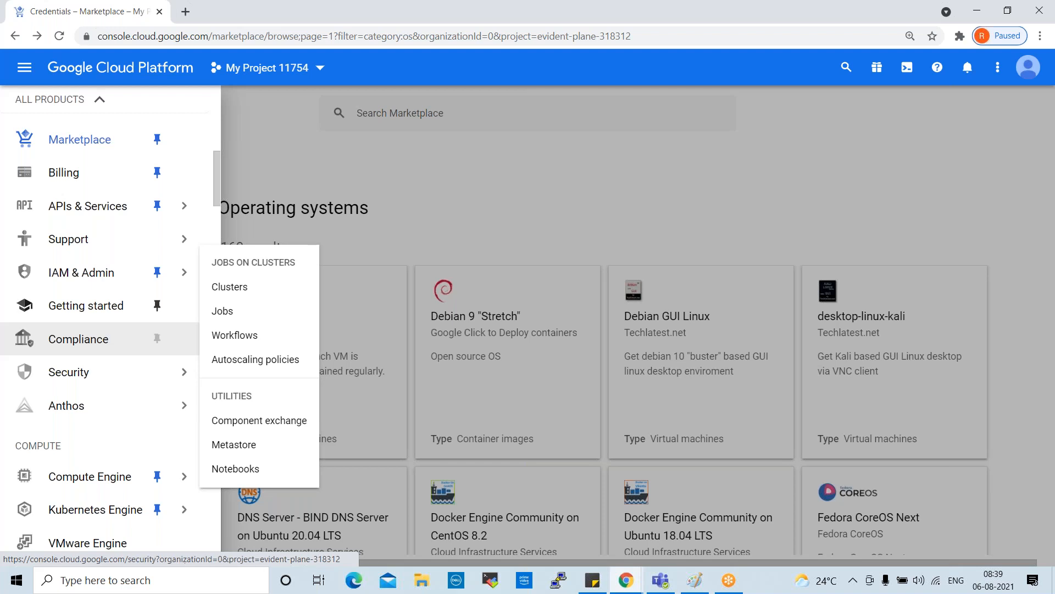
pyautogui.moveTo(123, 483)
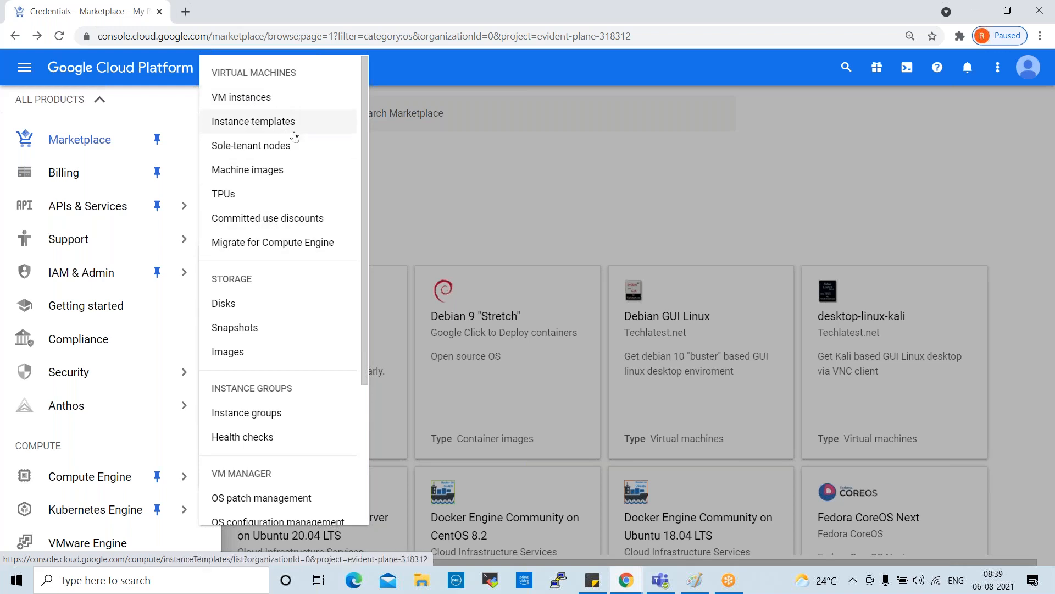
pyautogui.moveTo(306, 73); pyautogui.dragTo(210, 77)
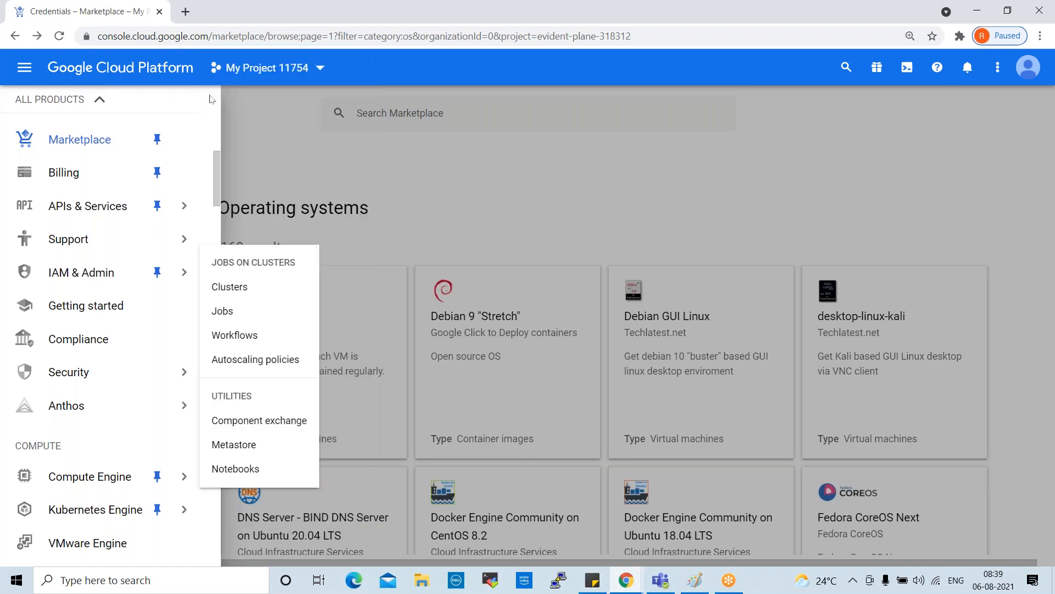
pyautogui.click(224, 108)
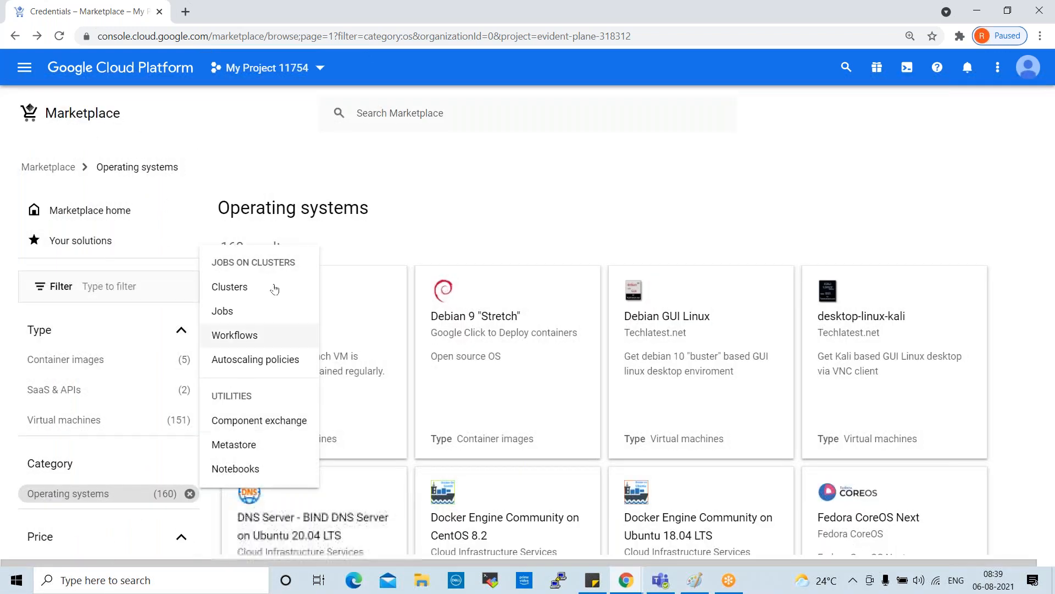
# - Return to the Compute products and highlight the Virtual Machines heading within the Compute Engine options
pyautogui.click(25, 67)
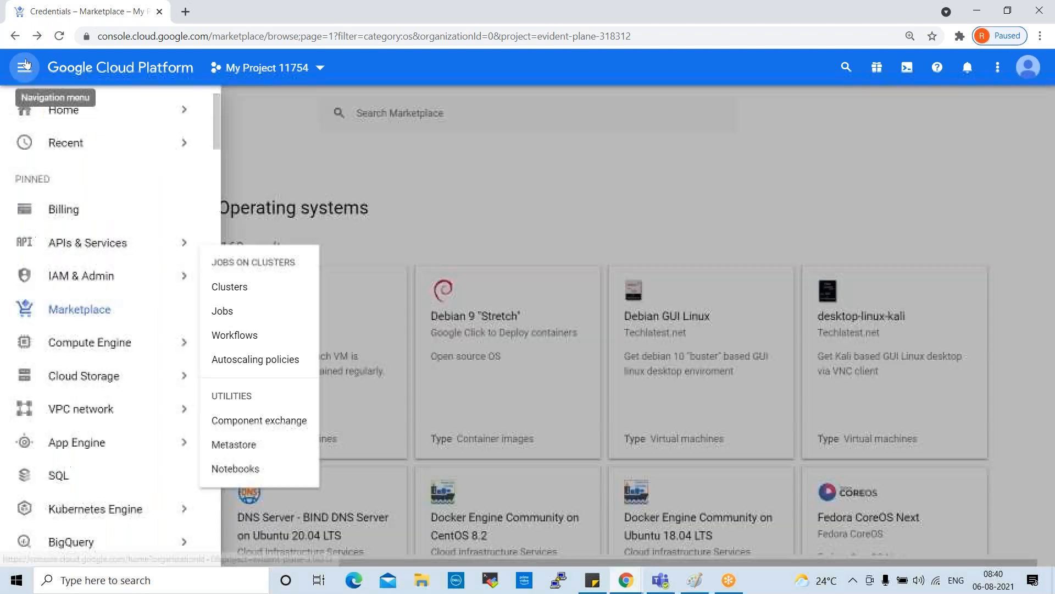
pyautogui.moveTo(156, 542)
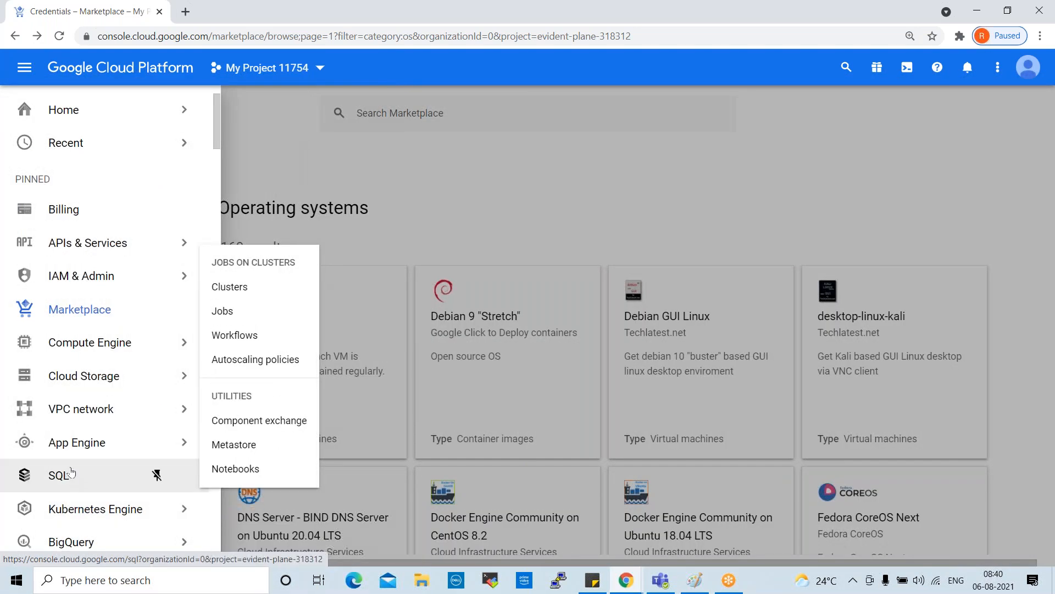
pyautogui.moveTo(71, 443)
pyautogui.scroll(-7, 104, 453)
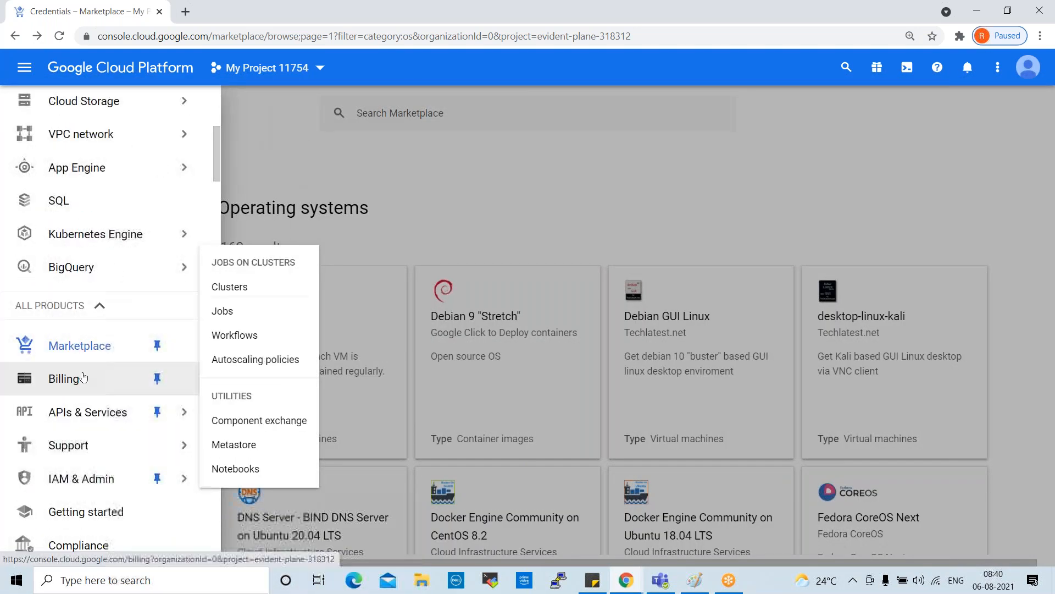
pyautogui.scroll(-3, 100, 410)
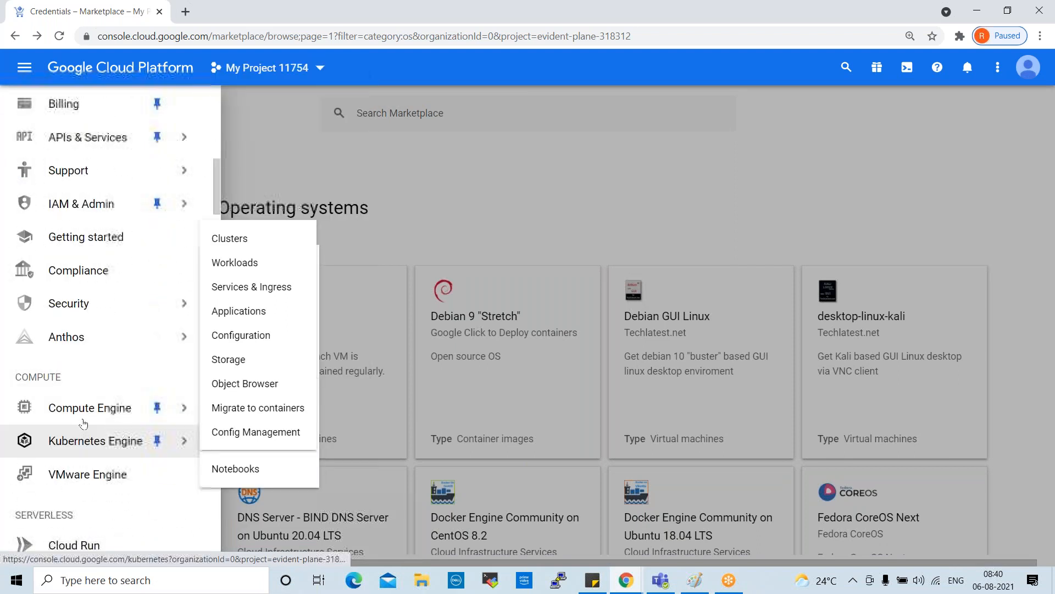
pyautogui.moveTo(132, 407)
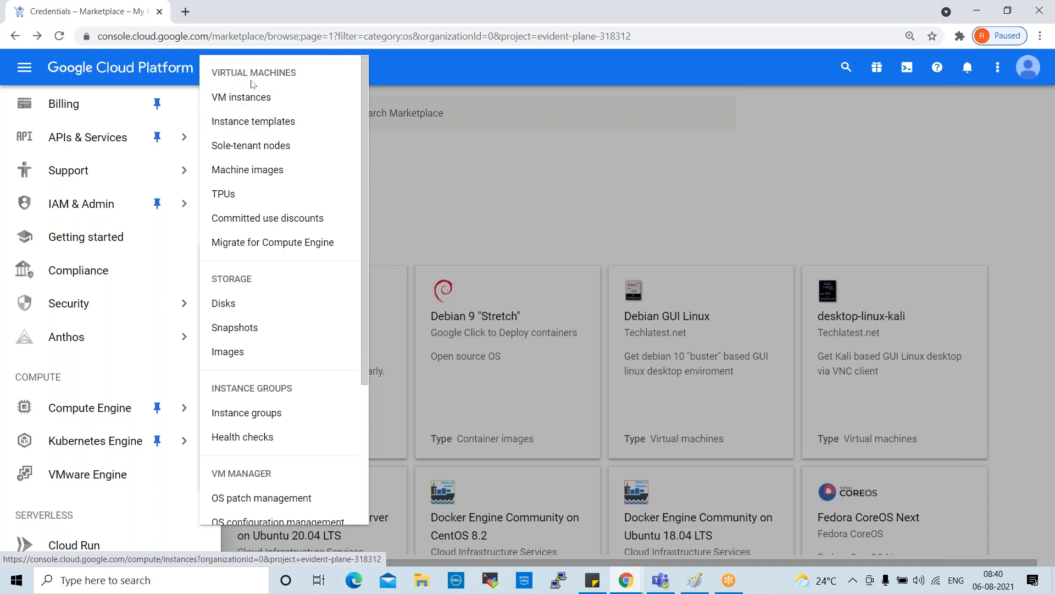
pyautogui.moveTo(217, 72); pyautogui.dragTo(300, 78)
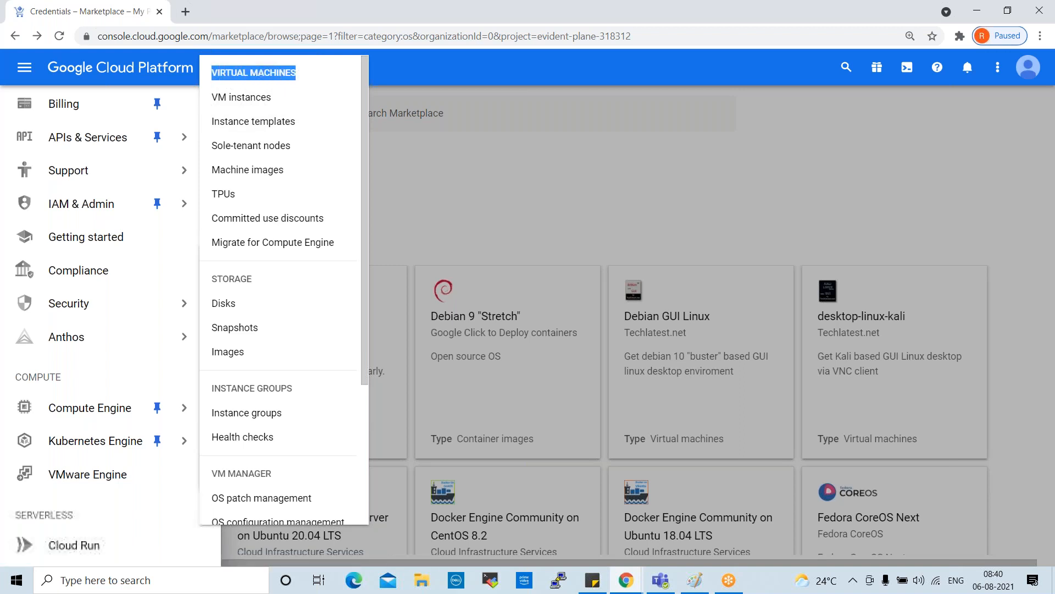
pyautogui.click(301, 80)
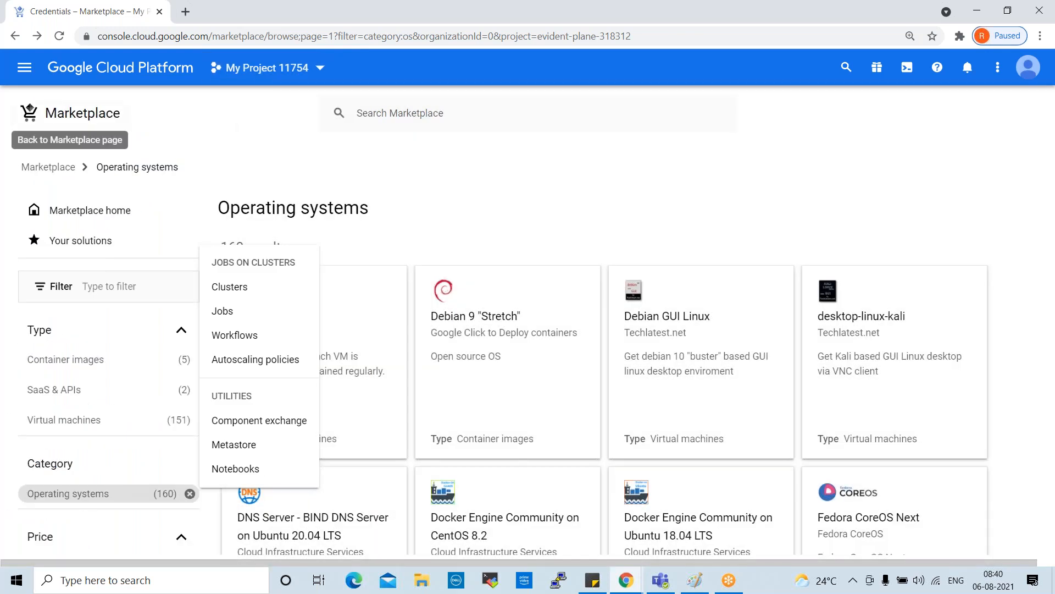
# - View the VM instances page of Compute Engine and return to the Marketplace's Operating systems listing
pyautogui.click(24, 67)
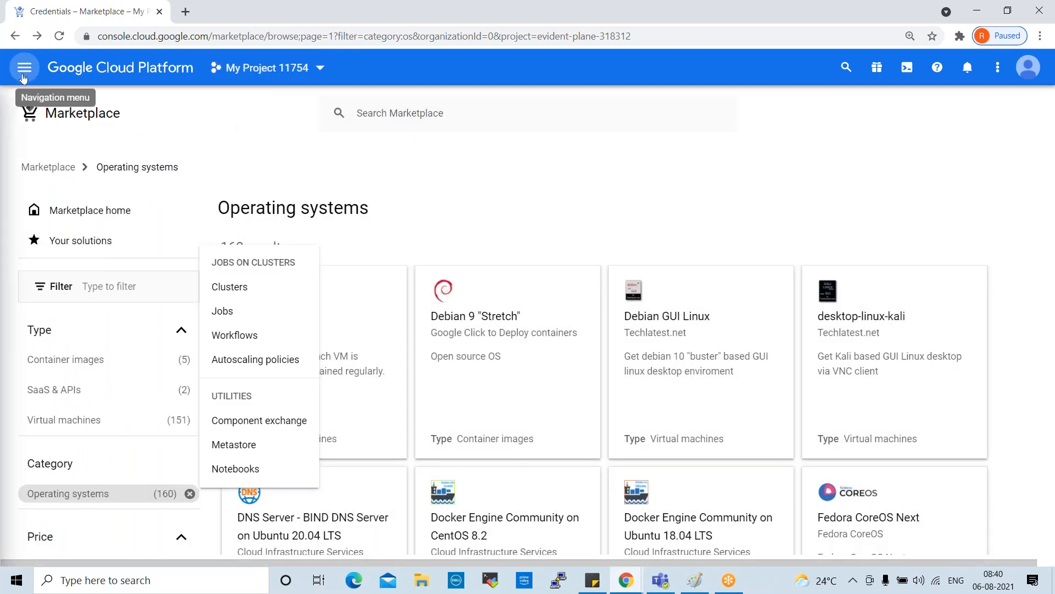
pyautogui.moveTo(164, 342)
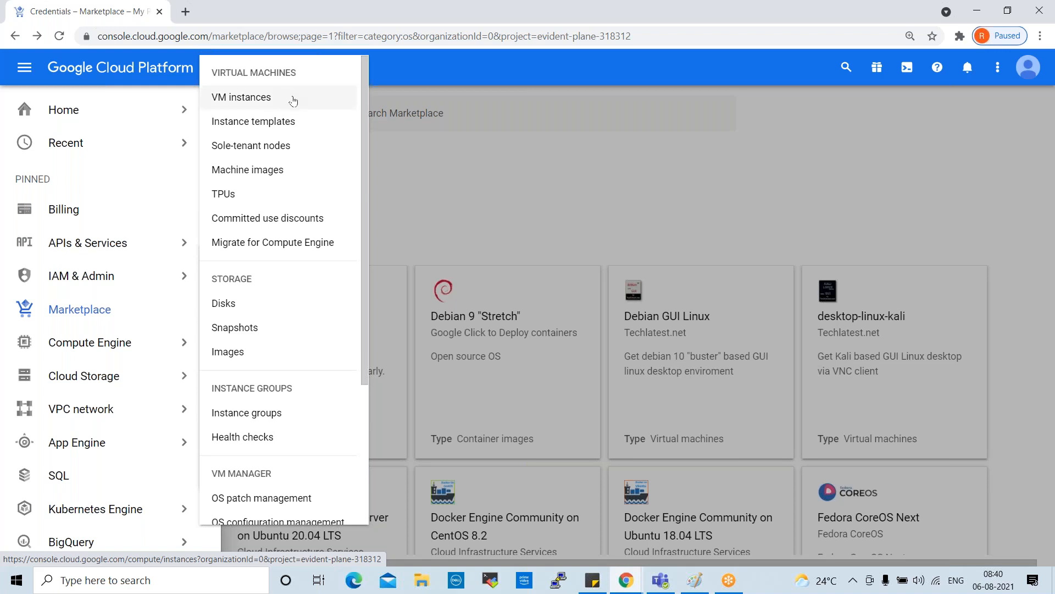
pyautogui.click(256, 103)
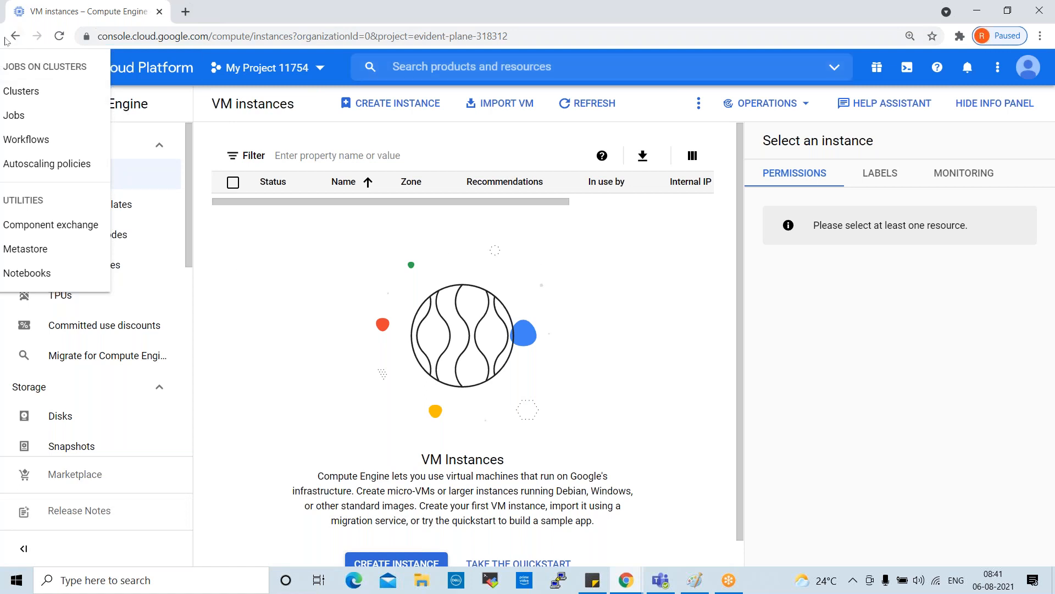
pyautogui.click(22, 42)
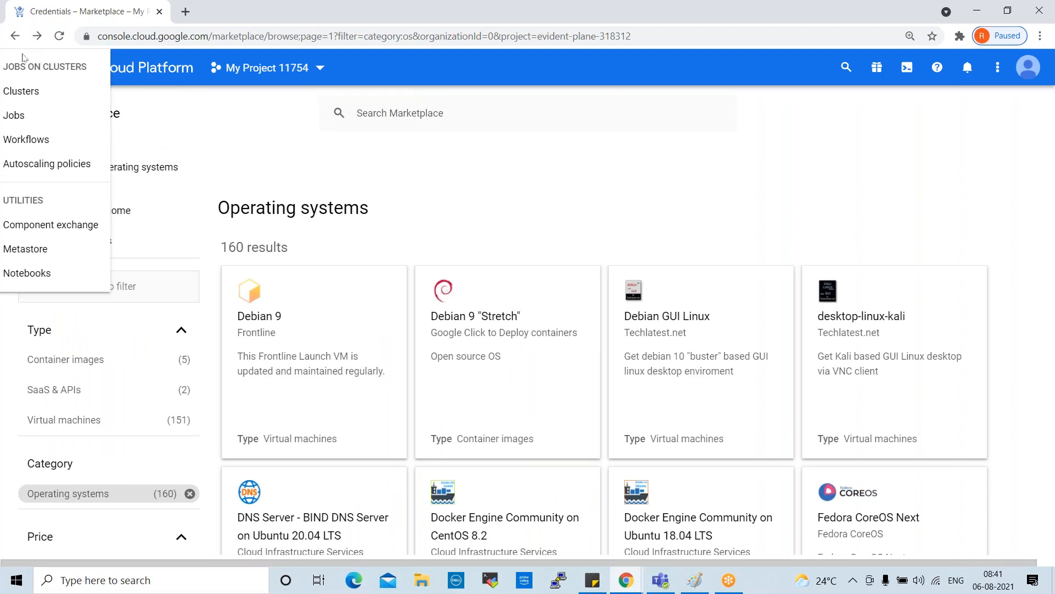
# - Reload the Marketplace page, open the VM instances page of Compute Engine and look through the Compute Engine sections
pyautogui.click(59, 37)
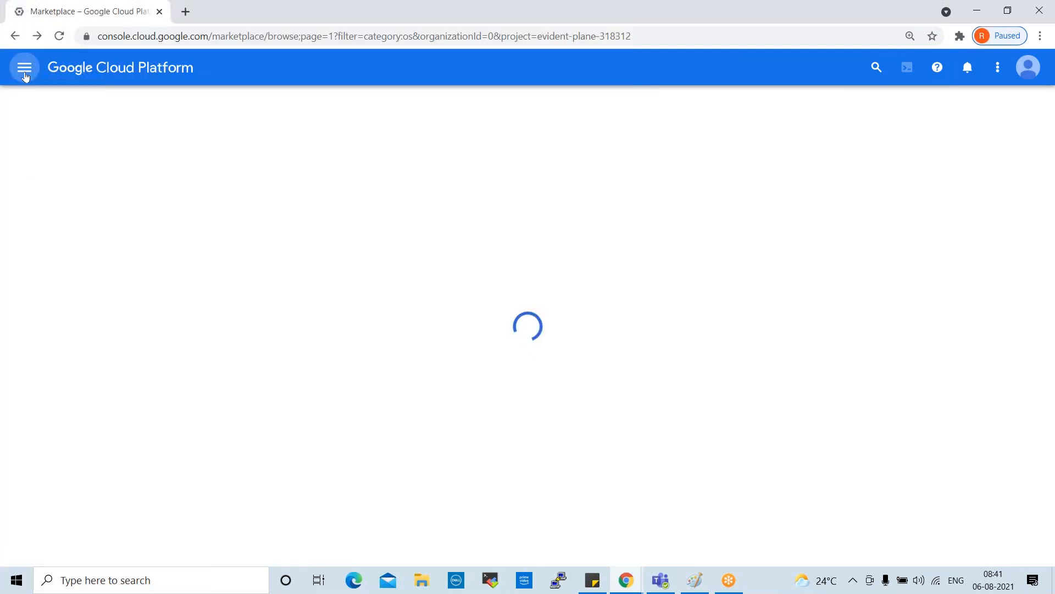
pyautogui.click(24, 75)
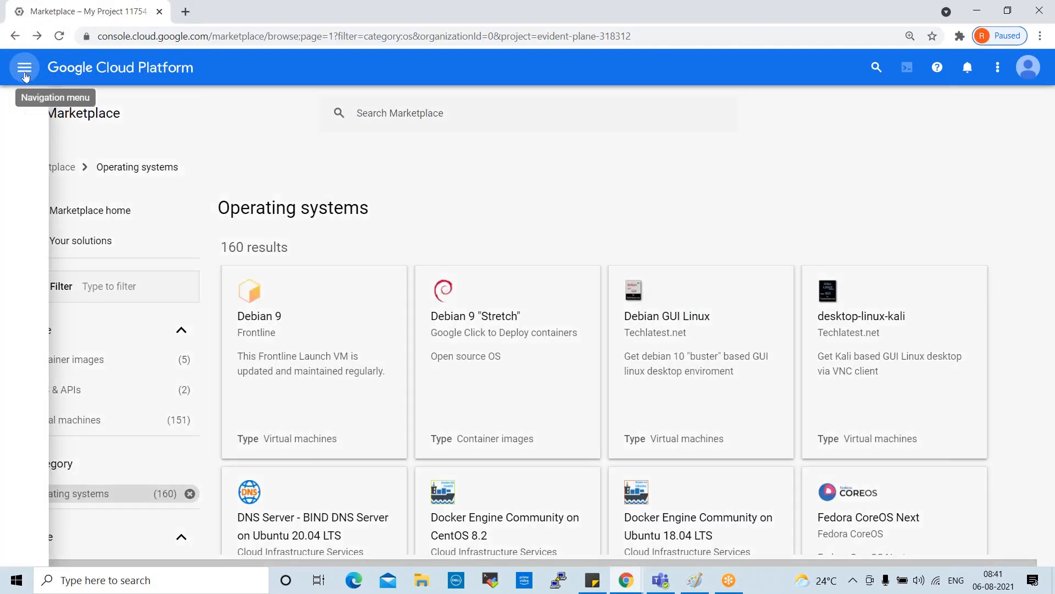
pyautogui.moveTo(77, 357)
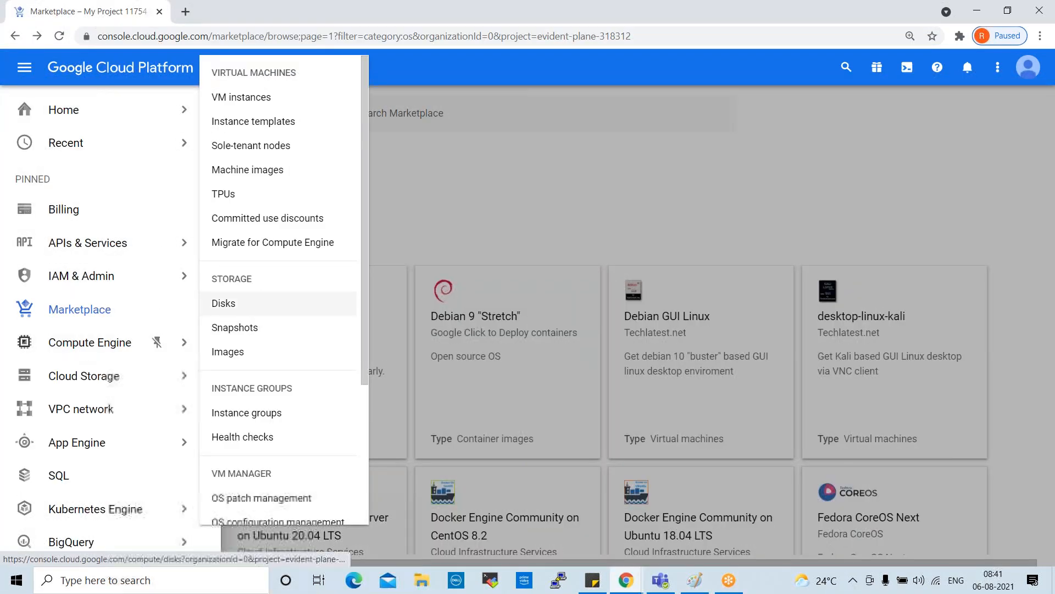
pyautogui.click(255, 99)
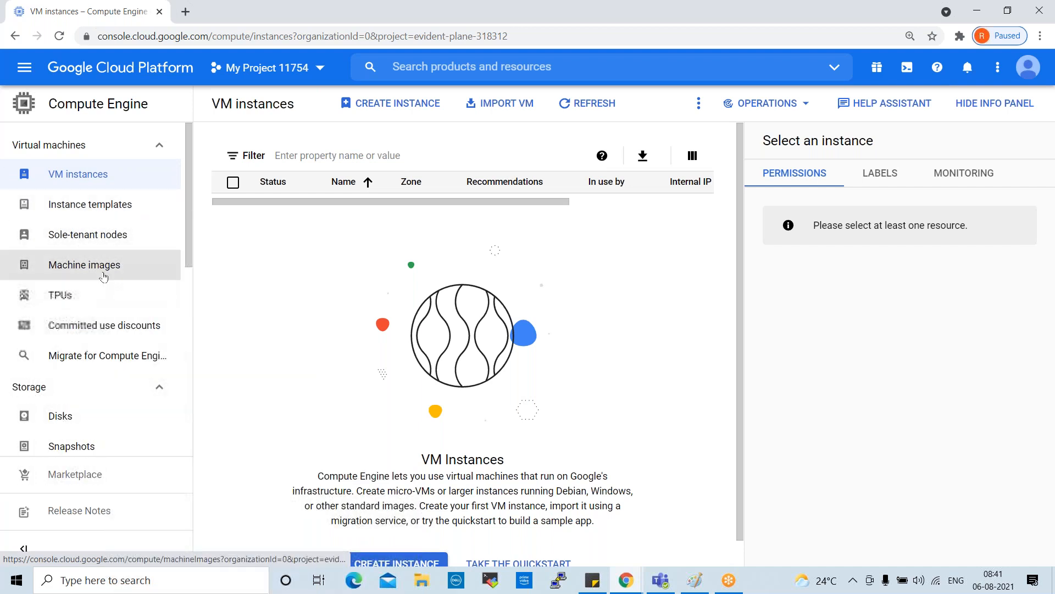
pyautogui.scroll(-5, 104, 274)
pyautogui.scroll(-3, 103, 274)
pyautogui.scroll(8, 103, 274)
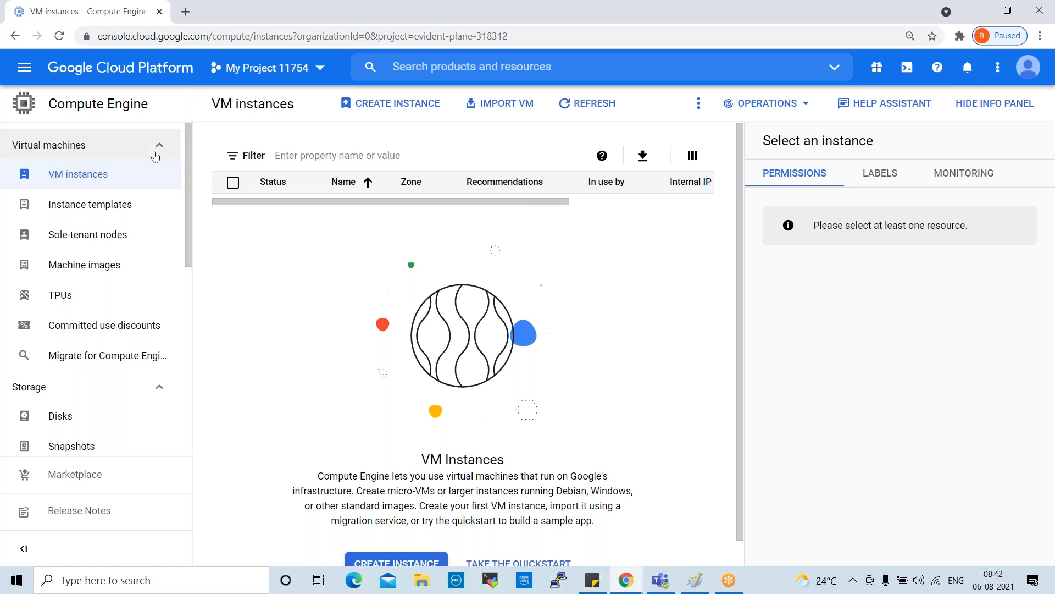
# - Start creating a new VM instance and name it vm01
pyautogui.click(375, 107)
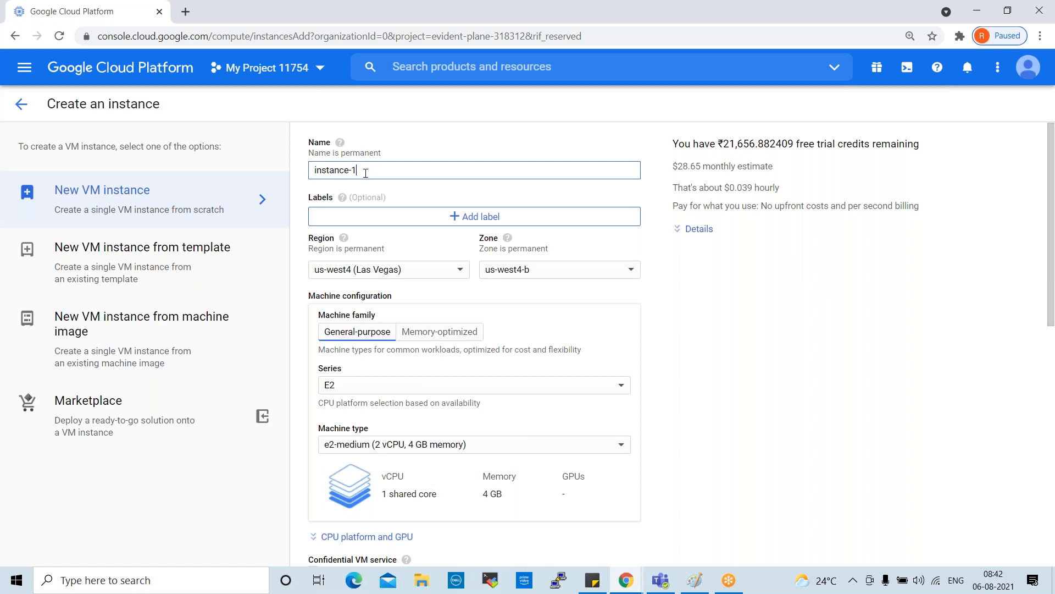
pyautogui.moveTo(376, 172); pyautogui.dragTo(286, 175)
pyautogui.write('v')
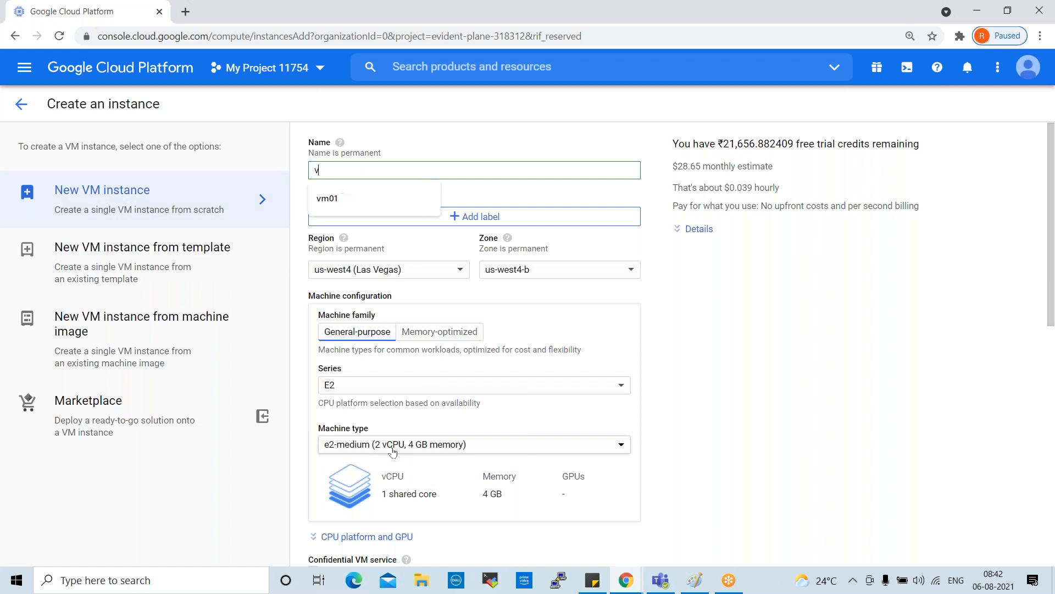
pyautogui.write('m01')
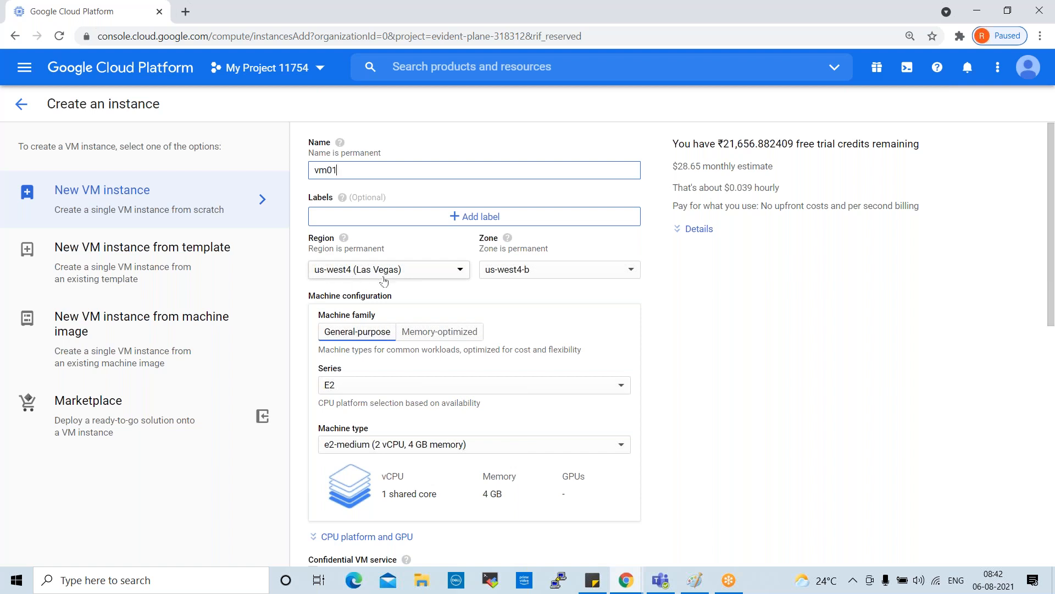
# - Set the instance's region to us-east1 (South Carolina) and view the zones offered for it
pyautogui.click(361, 276)
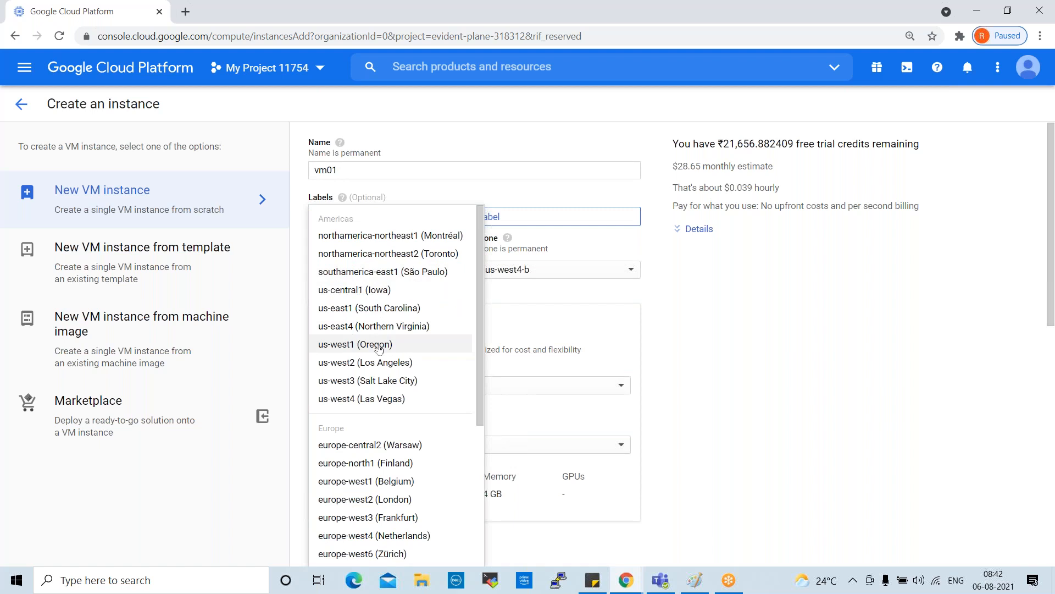
pyautogui.click(338, 312)
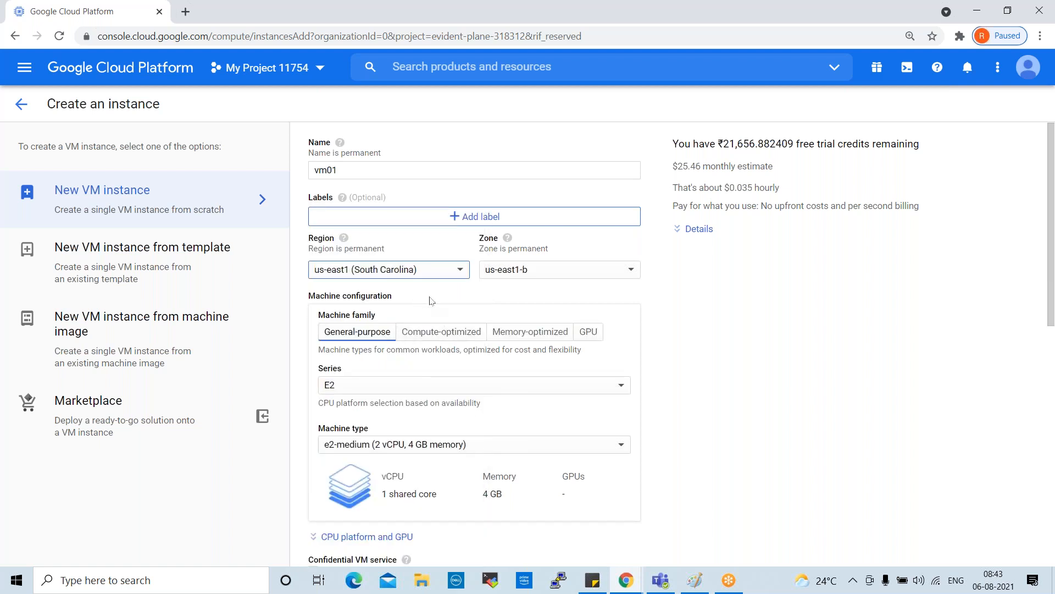
pyautogui.click(540, 276)
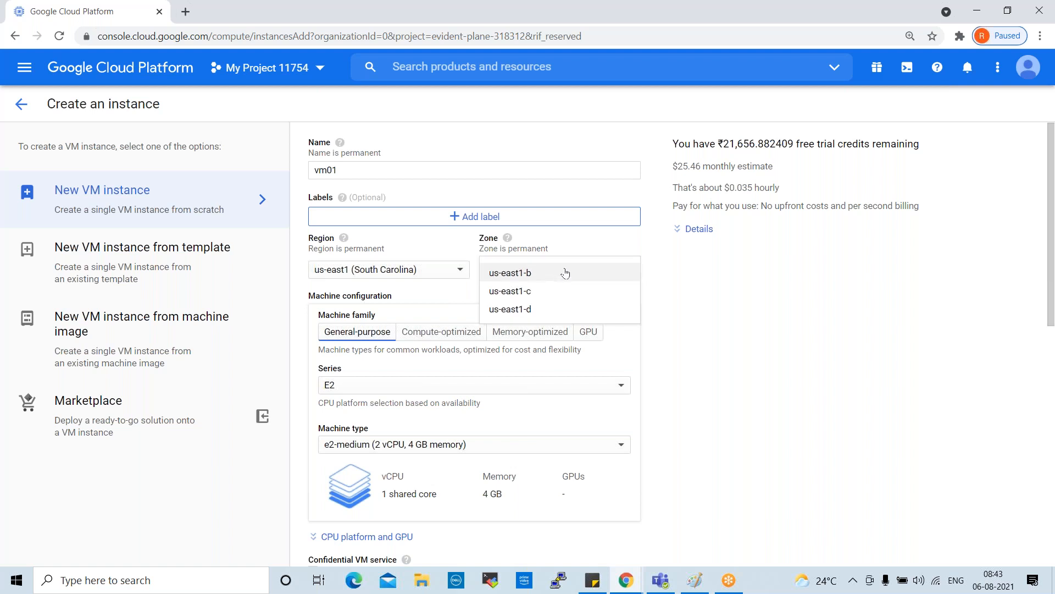
pyautogui.click(743, 283)
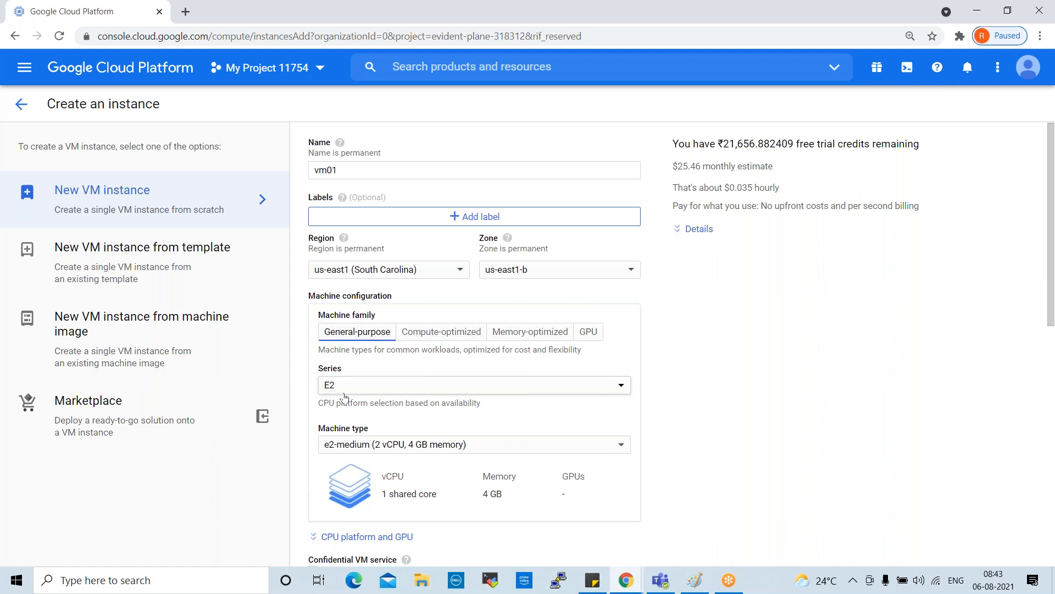
# - Look through the E2 machine types from shared core to high CPU, and switch the series to N1
pyautogui.click(386, 449)
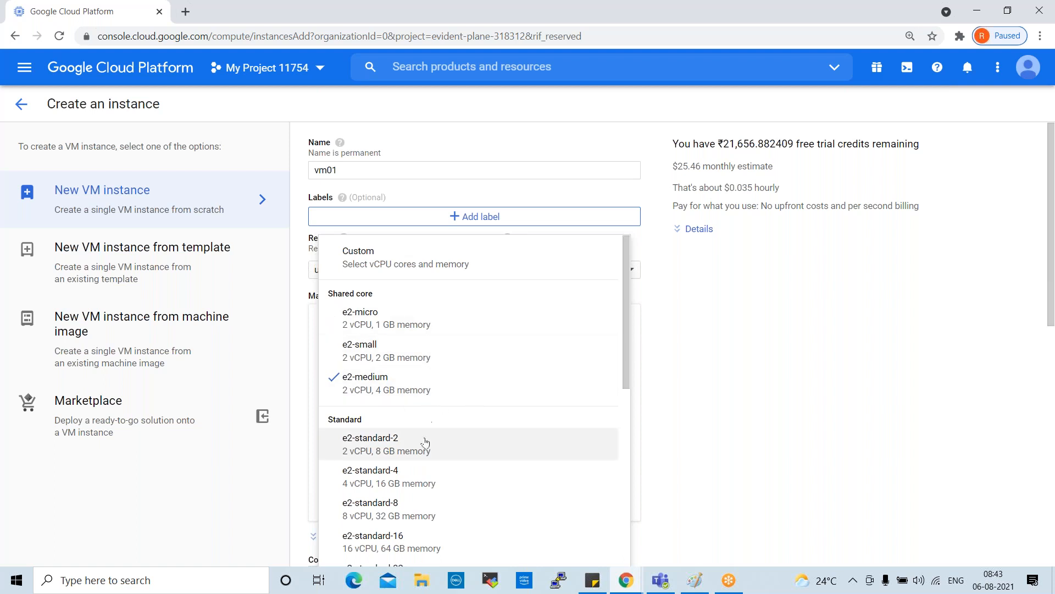
pyautogui.scroll(-3, 436, 434)
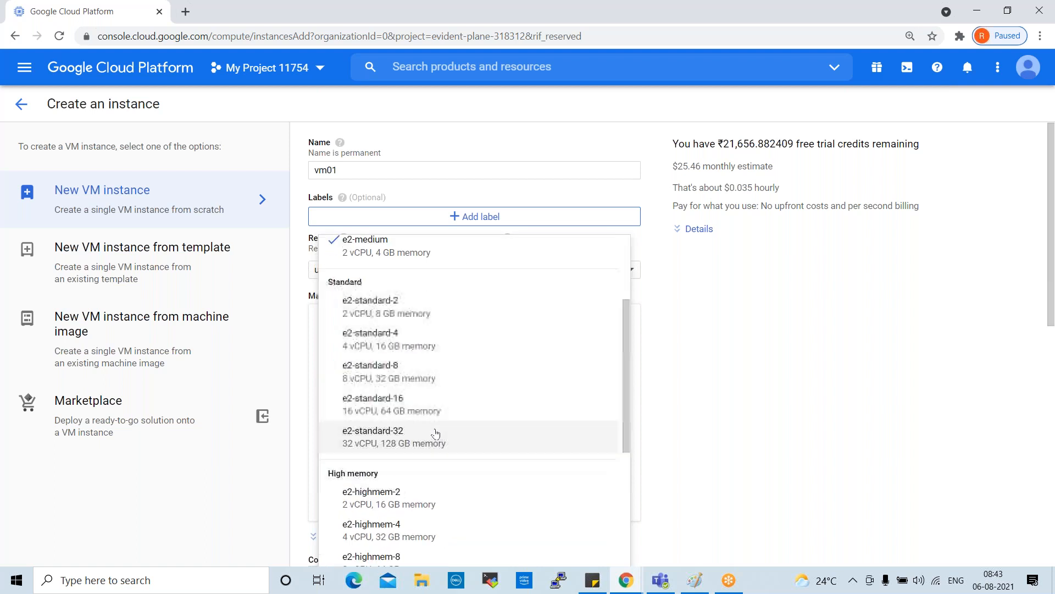
pyautogui.scroll(-4, 442, 467)
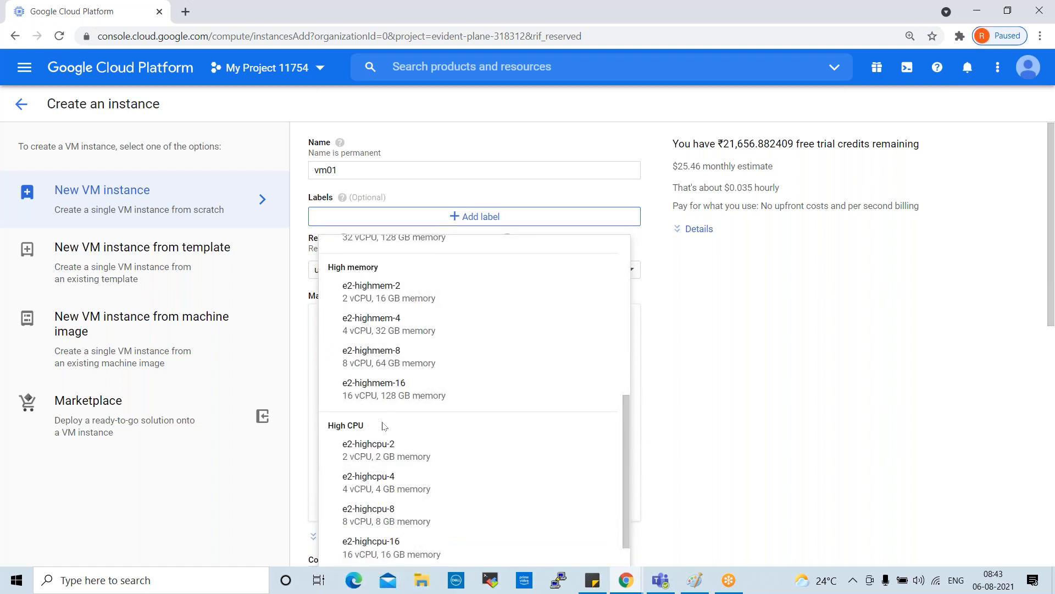
pyautogui.scroll(7, 466, 427)
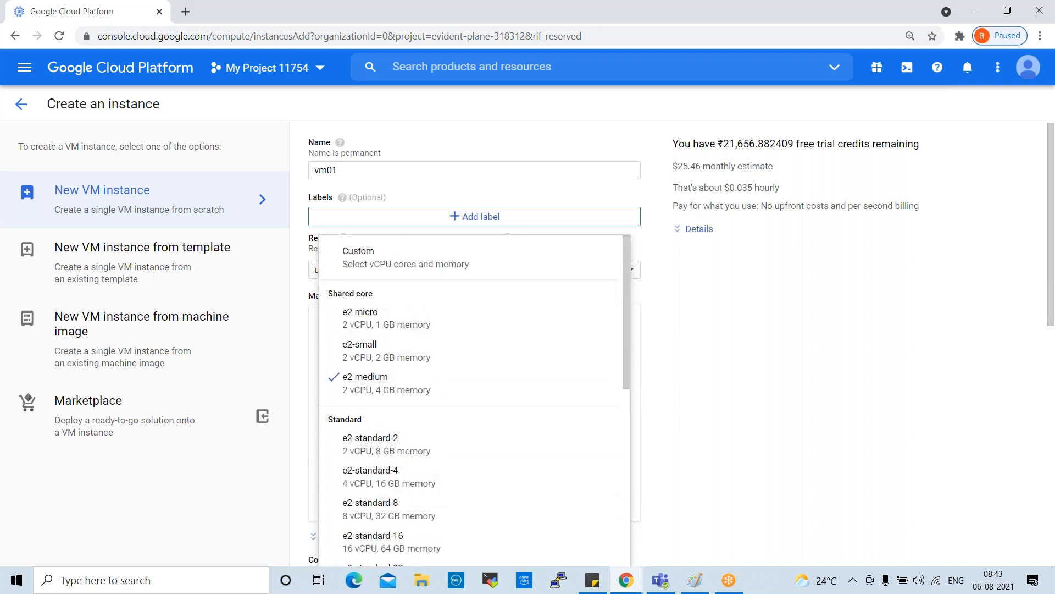
pyautogui.click(840, 362)
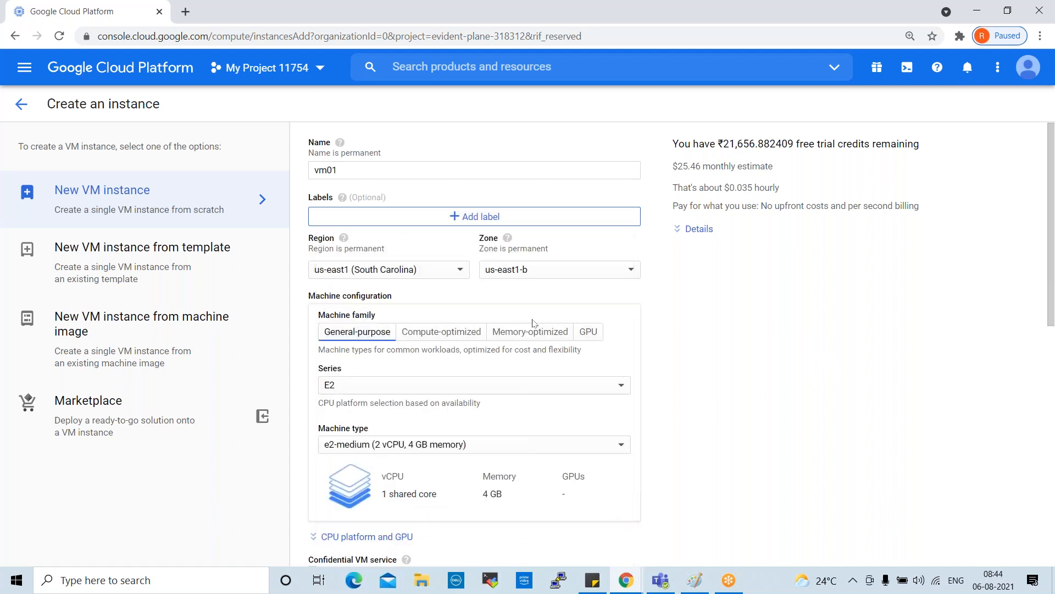
pyautogui.click(383, 387)
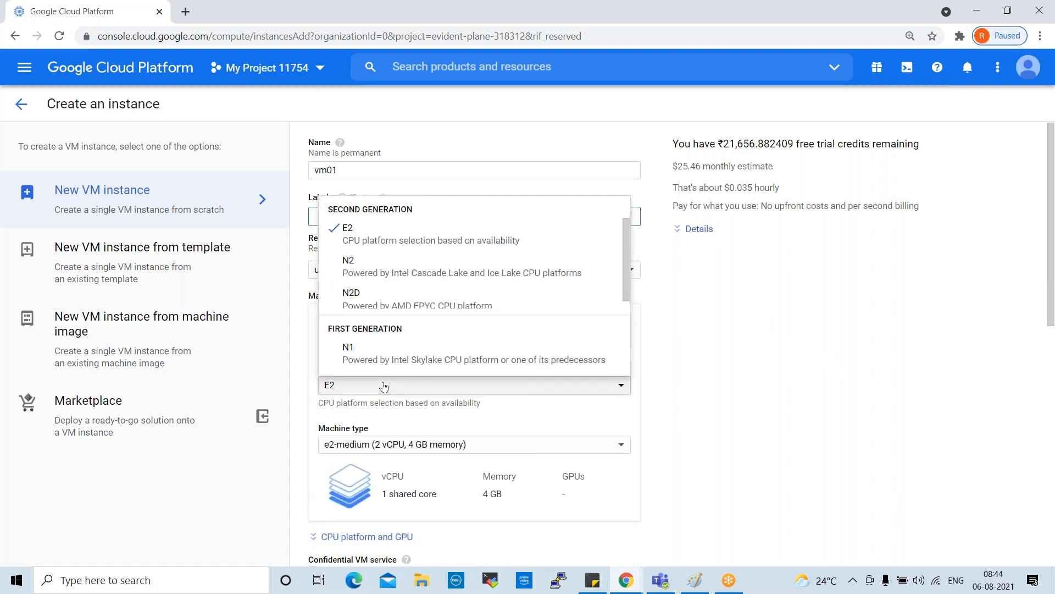
pyautogui.click(376, 357)
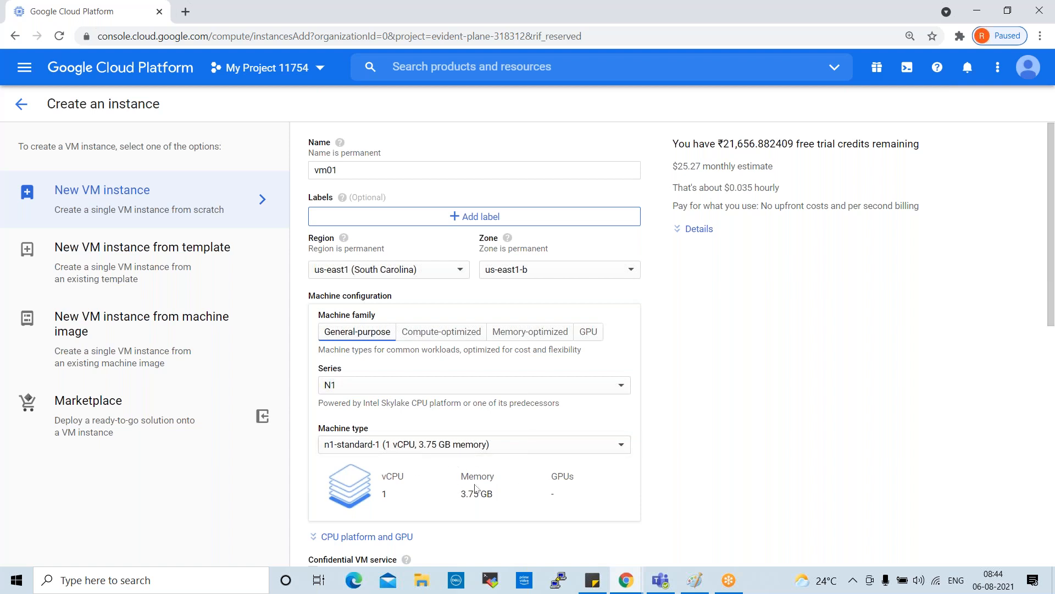
# - Switch the machine family to Compute-optimized and to Memory-optimized, highlighting the latter's vCPU and memory figures
pyautogui.click(415, 335)
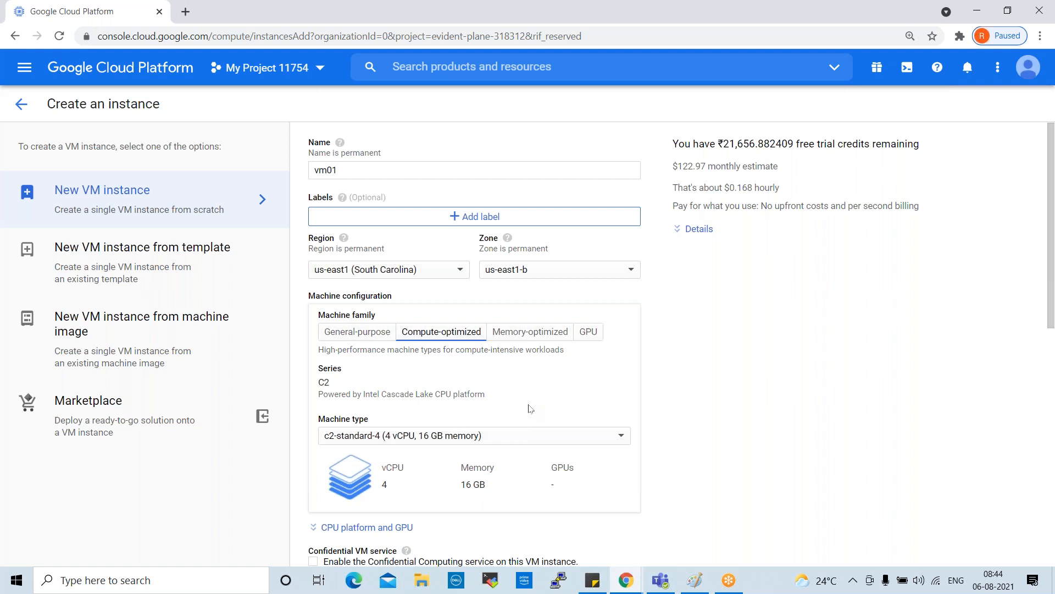
pyautogui.click(544, 336)
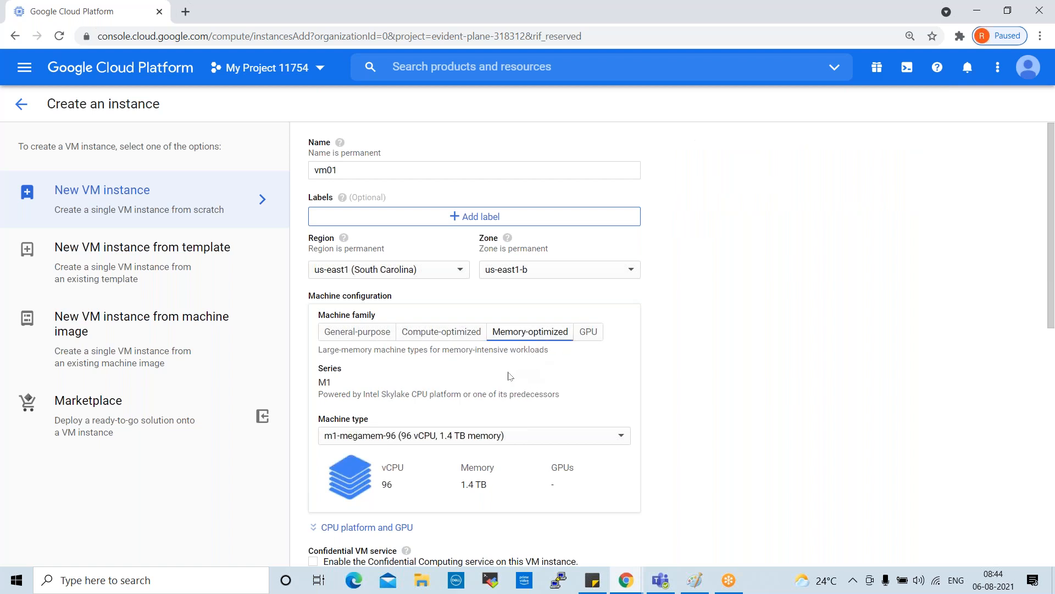
pyautogui.tripleClick(392, 485)
pyautogui.moveTo(497, 497); pyautogui.dragTo(460, 497)
# - Return to the Compute-optimized family and highlight its vCPU, memory and series
pyautogui.click(447, 335)
pyautogui.moveTo(410, 489); pyautogui.dragTo(382, 465)
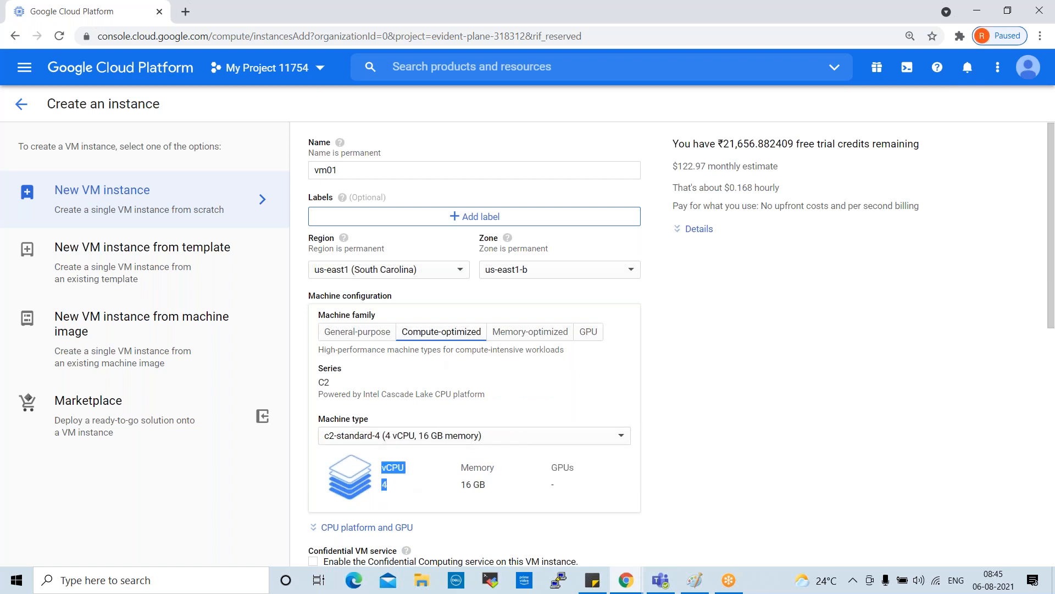
pyautogui.moveTo(505, 490); pyautogui.dragTo(461, 492)
pyautogui.click(335, 383)
pyautogui.moveTo(336, 386); pyautogui.dragTo(316, 384)
# - Switch the machine family to GPU and highlight its vCPU and memory figures
pyautogui.click(587, 332)
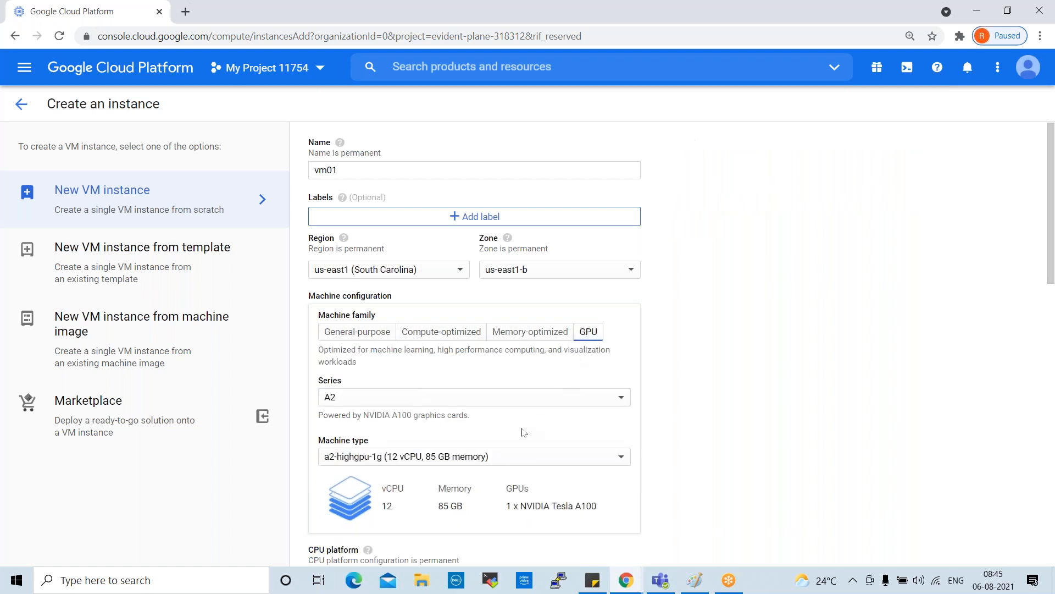
pyautogui.moveTo(408, 517); pyautogui.dragTo(384, 510)
pyautogui.moveTo(471, 508); pyautogui.dragTo(420, 511)
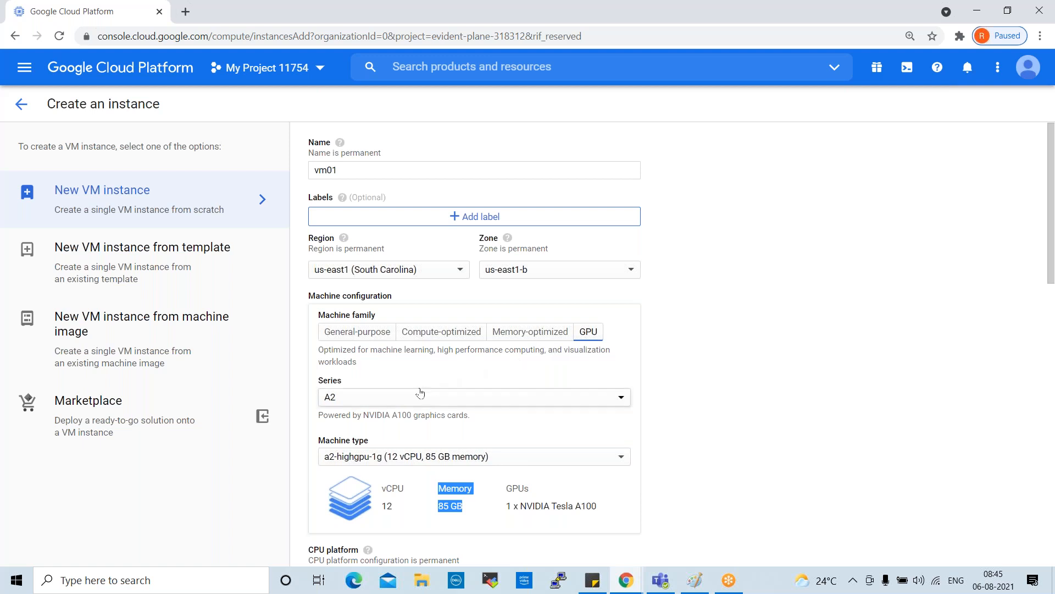
# - Set the machine family back to General-purpose with the N1 series
pyautogui.click(334, 337)
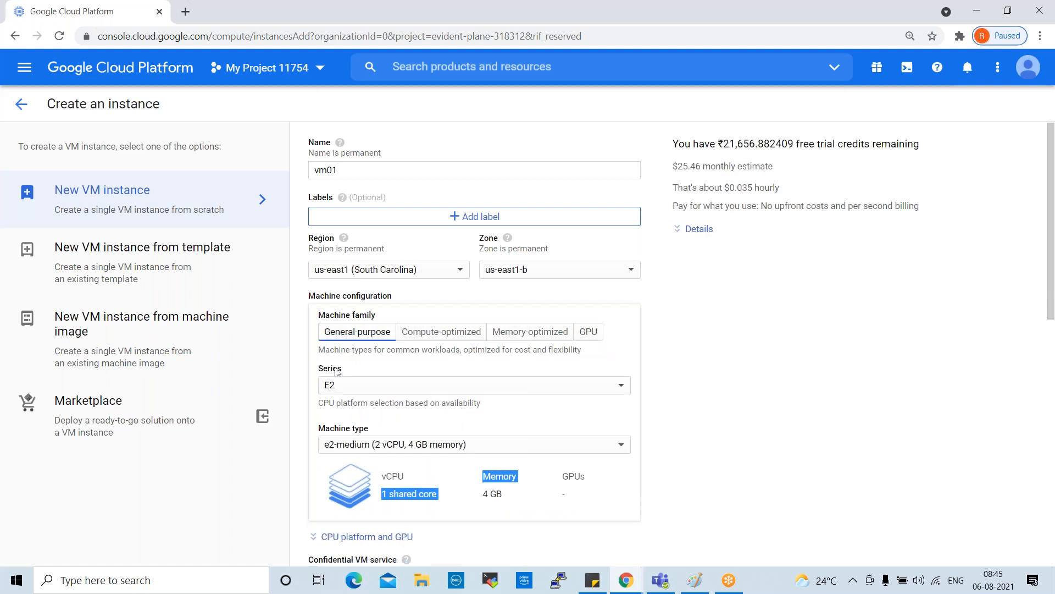
pyautogui.click(360, 383)
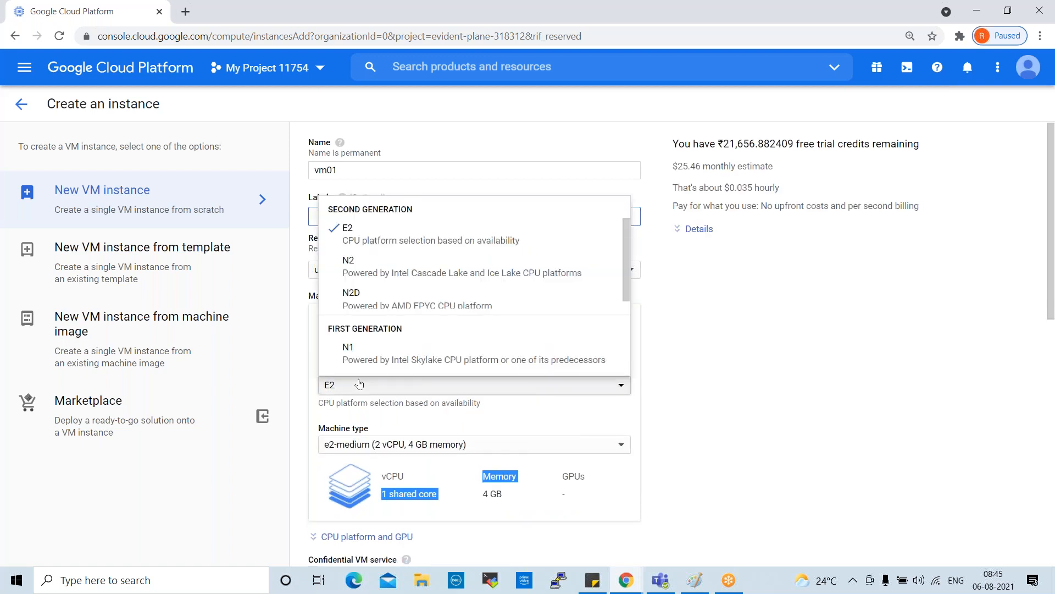
pyautogui.click(352, 357)
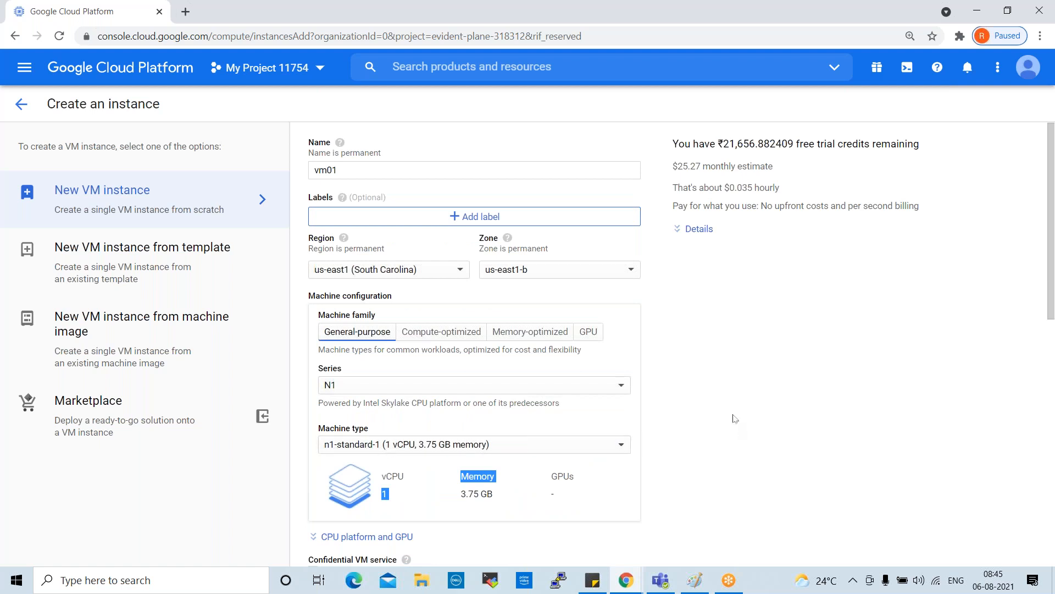
pyautogui.click(593, 502)
# - Open the boot disk settings, choose Red Hat Enterprise Linux as the operating system and list its versions
pyautogui.scroll(-2, 582, 512)
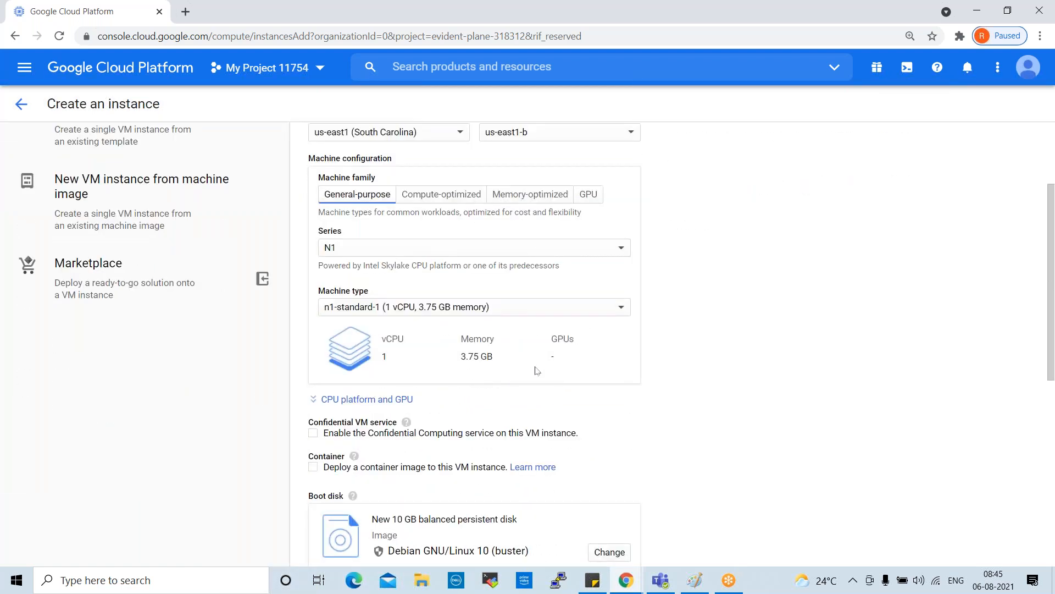
pyautogui.scroll(-2, 537, 371)
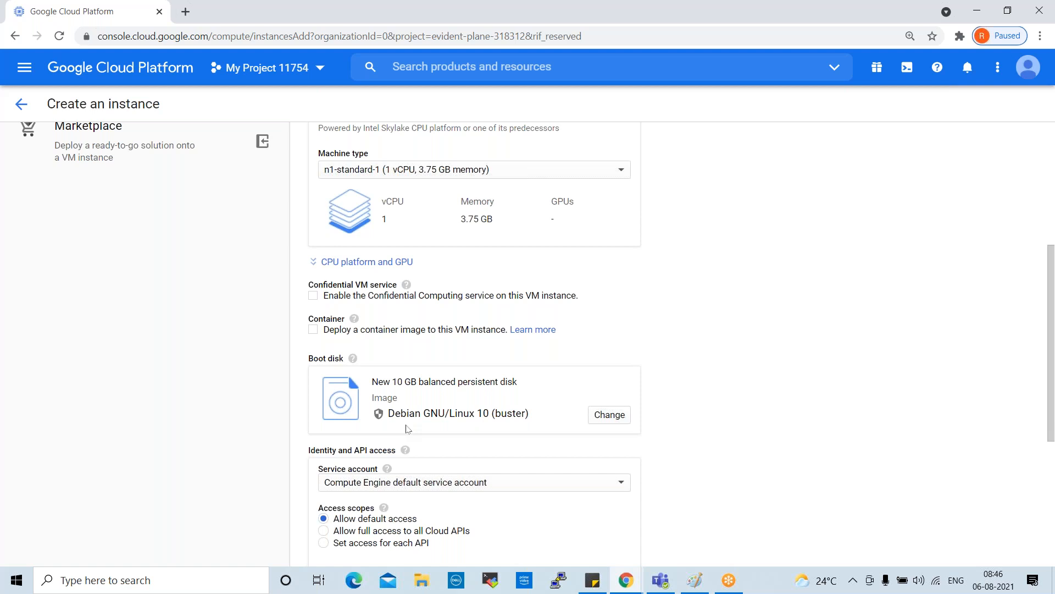
pyautogui.click(605, 421)
pyautogui.click(601, 417)
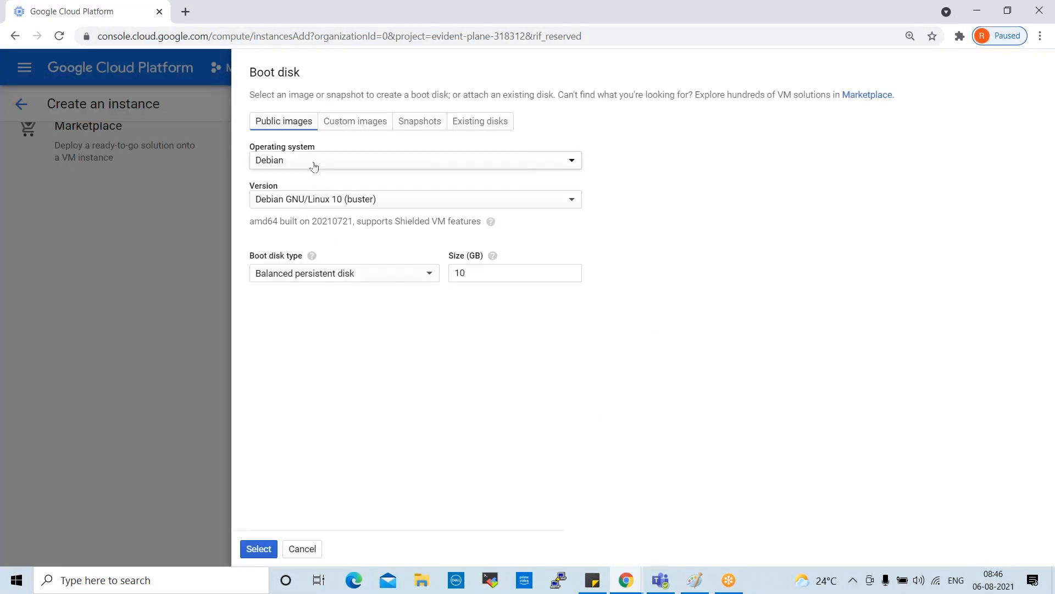
pyautogui.click(293, 162)
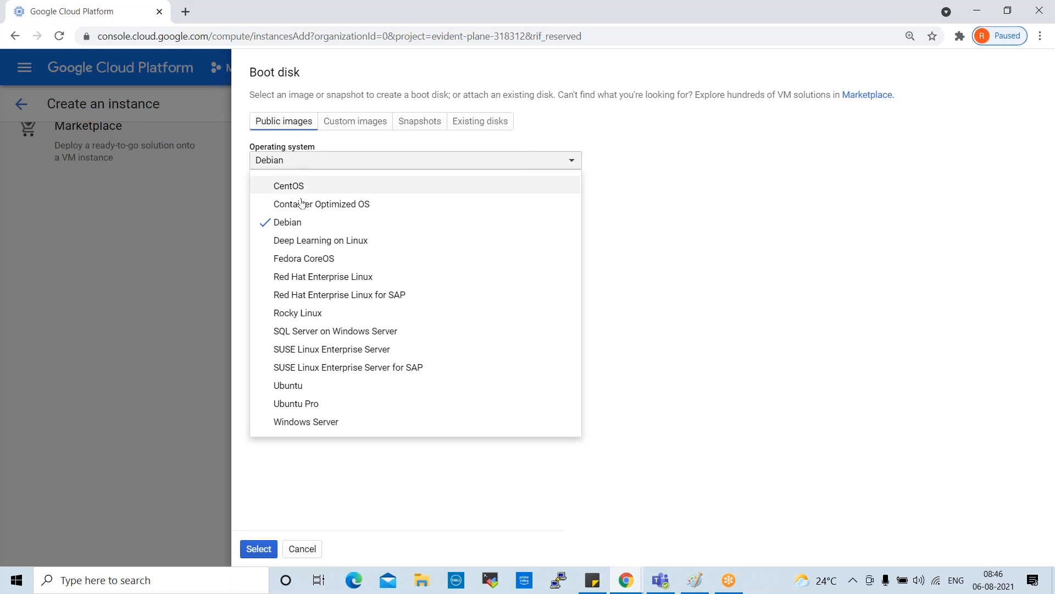
pyautogui.click(333, 283)
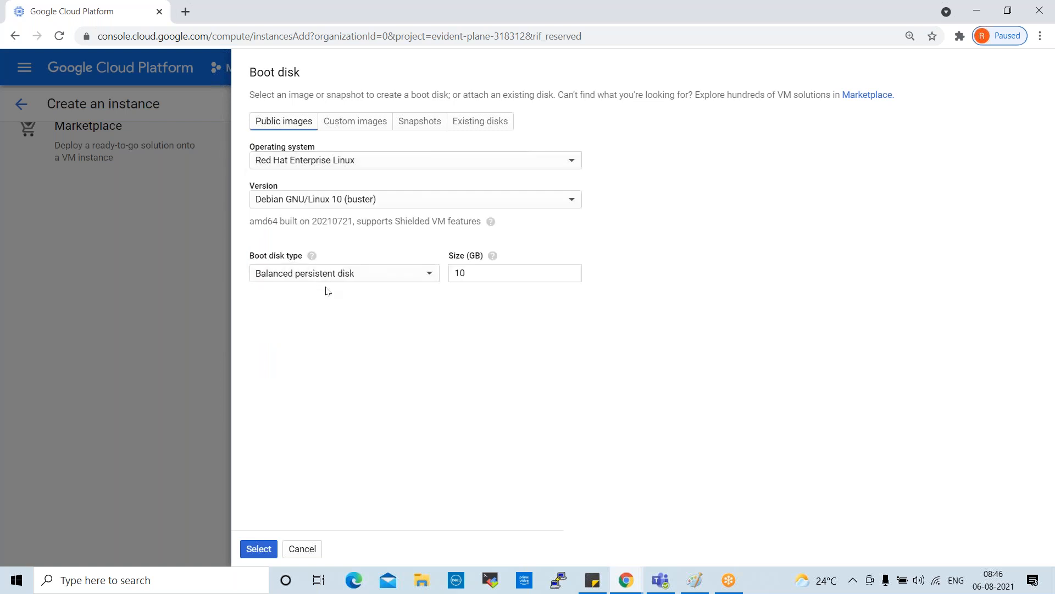
pyautogui.click(336, 205)
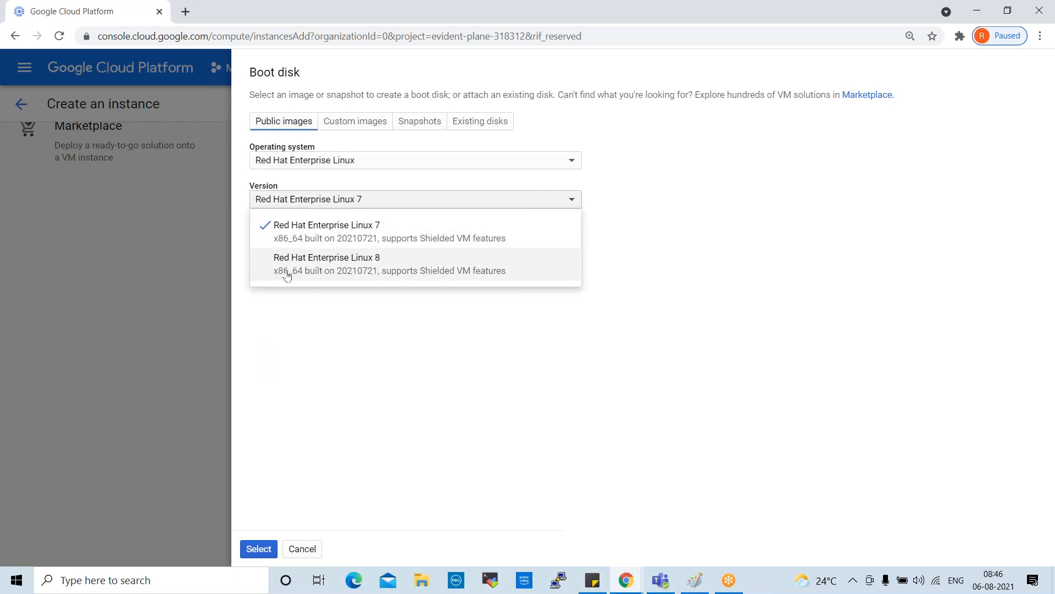
# - Set the boot disk's operating system to Windows Server
pyautogui.click(319, 162)
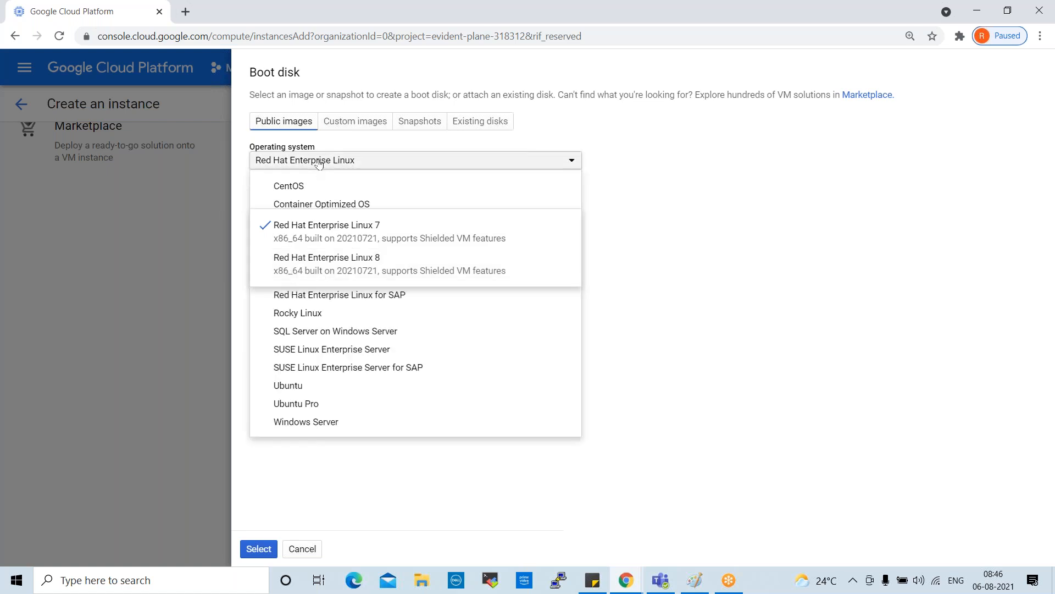
pyautogui.click(328, 422)
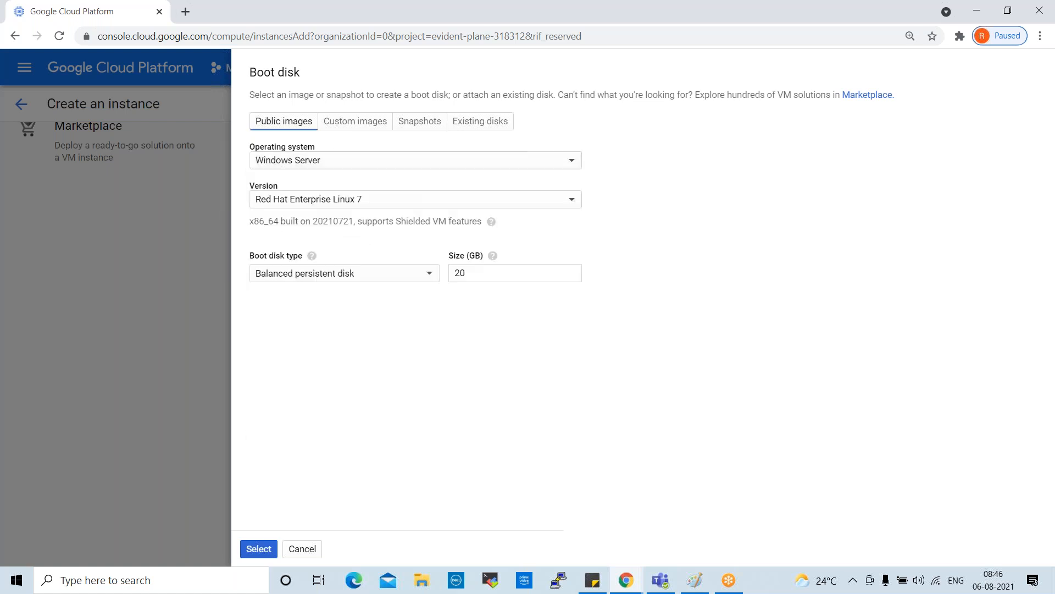
# - List the available Windows Server versions for the boot disk without choosing another one
pyautogui.click(350, 205)
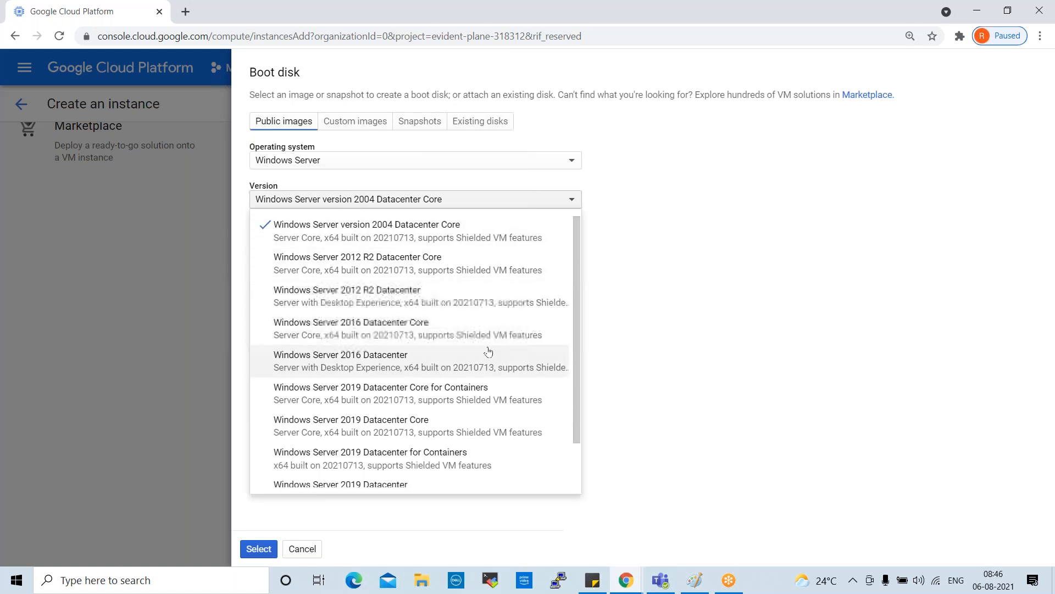
pyautogui.scroll(-2, 489, 346)
pyautogui.scroll(2, 490, 346)
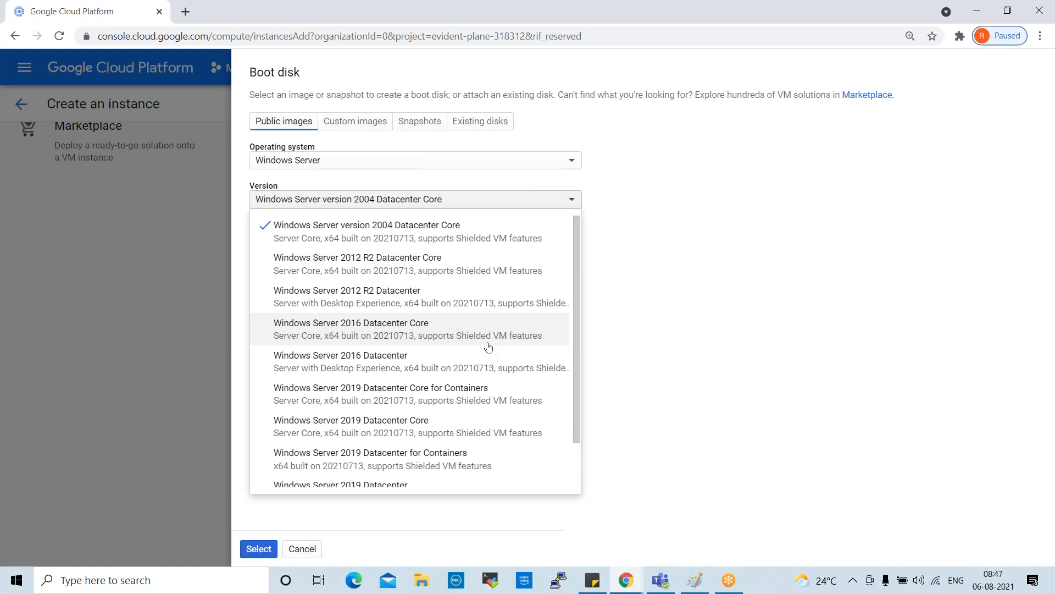
pyautogui.click(706, 236)
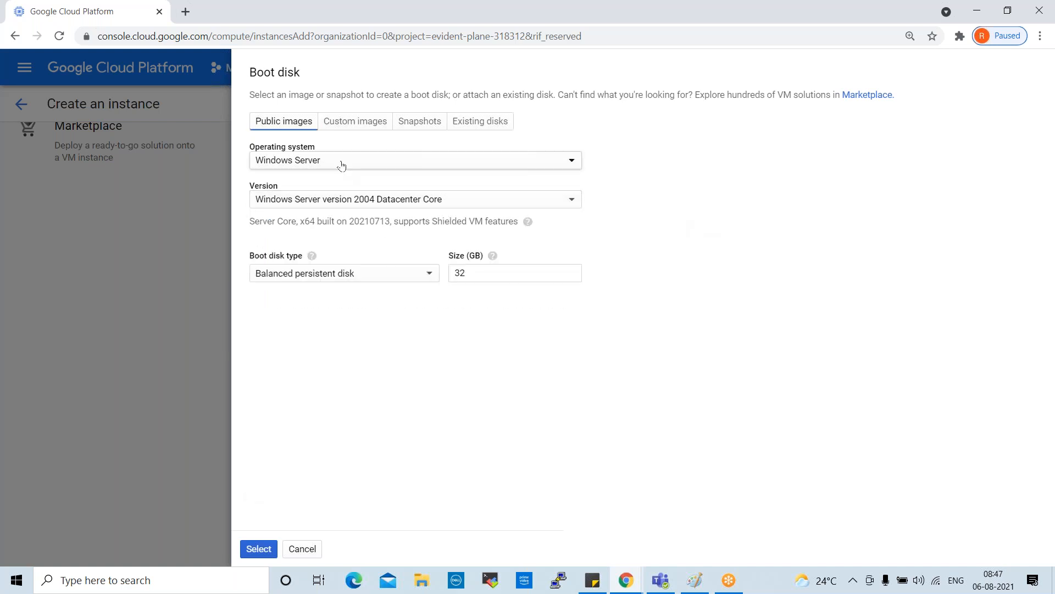
# - View the custom images, snapshots and existing disks as boot disk sources, and cancel the boot disk changes
pyautogui.click(353, 125)
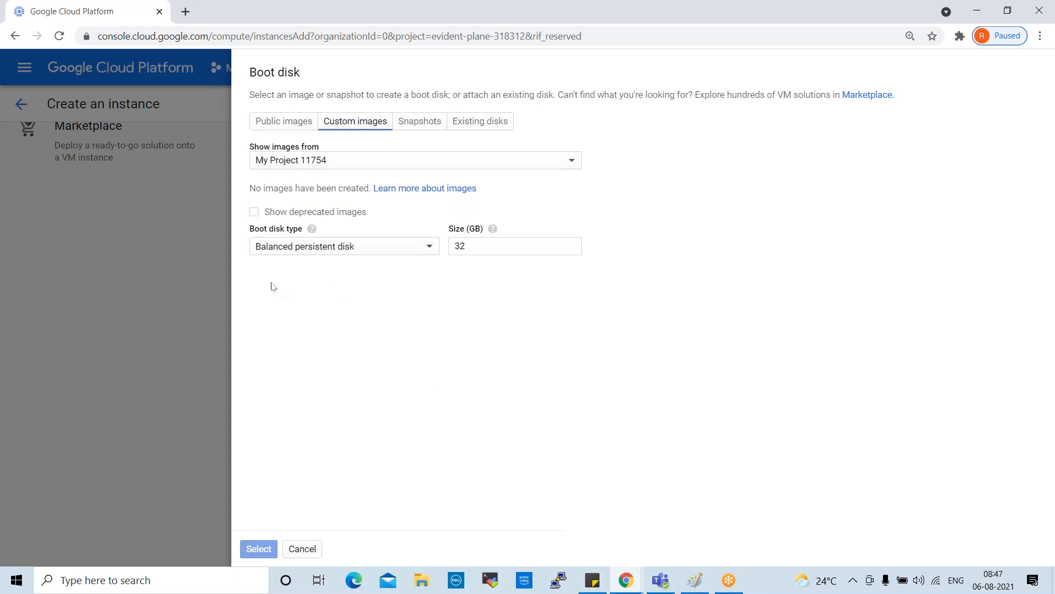
pyautogui.click(413, 122)
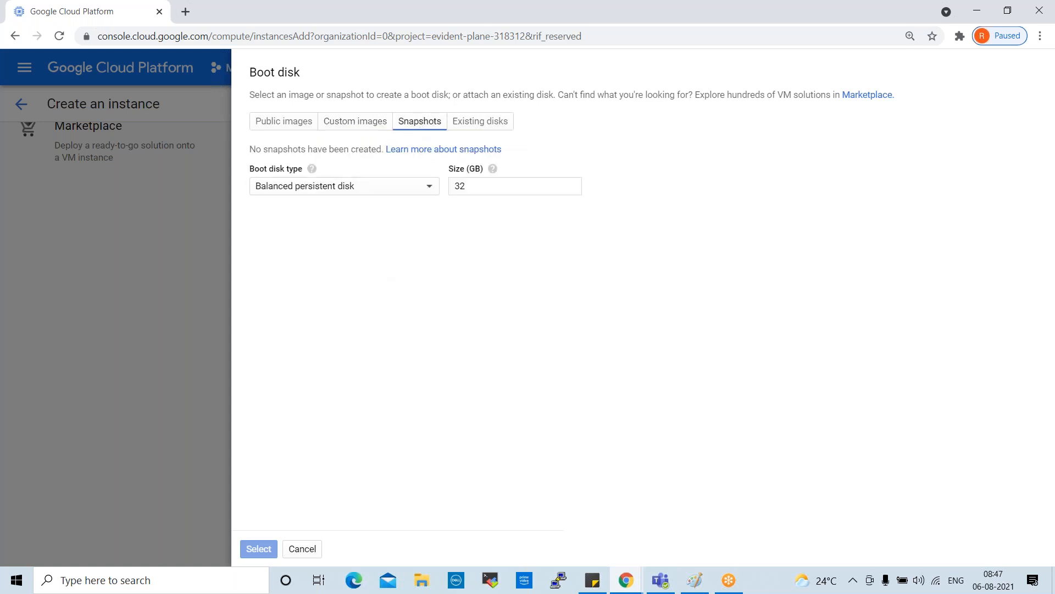
pyautogui.click(473, 127)
pyautogui.click(286, 130)
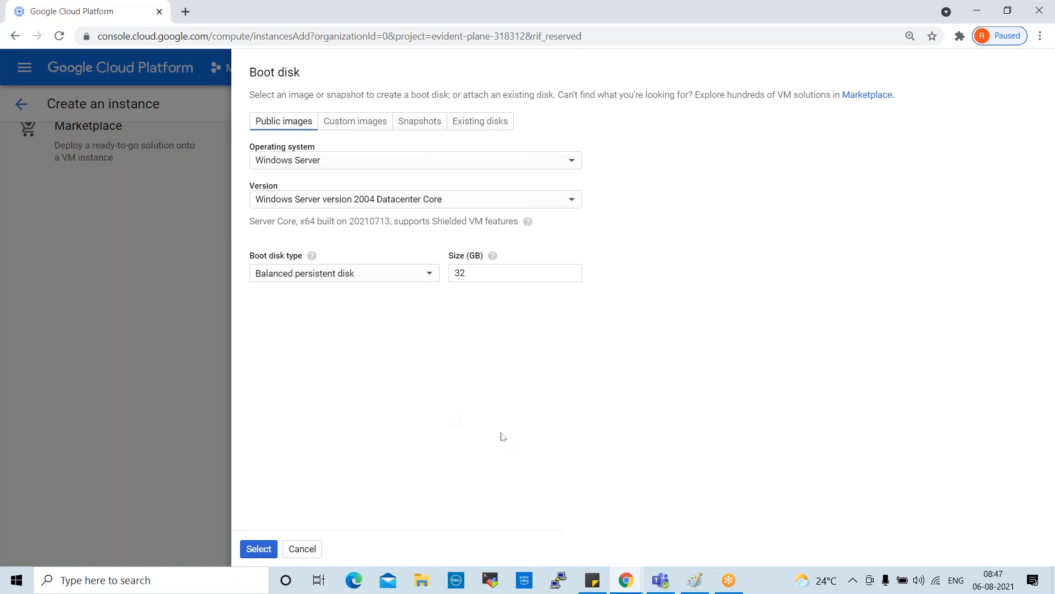
pyautogui.click(302, 548)
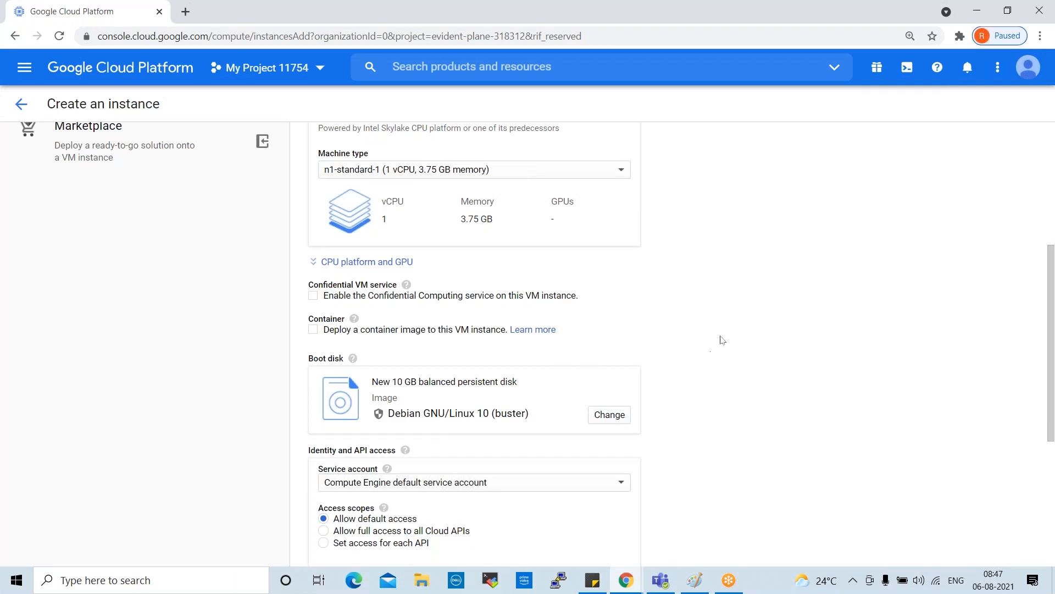
# - Allow HTTP and HTTPS traffic through the firewall and create the VM instance
pyautogui.scroll(-3, 735, 327)
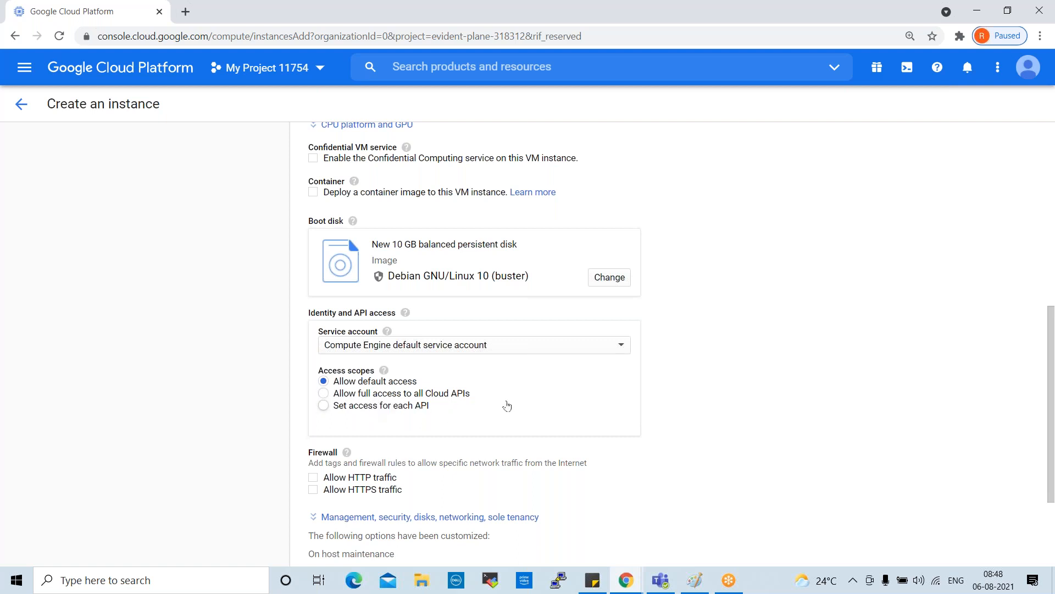
pyautogui.scroll(-3, 714, 362)
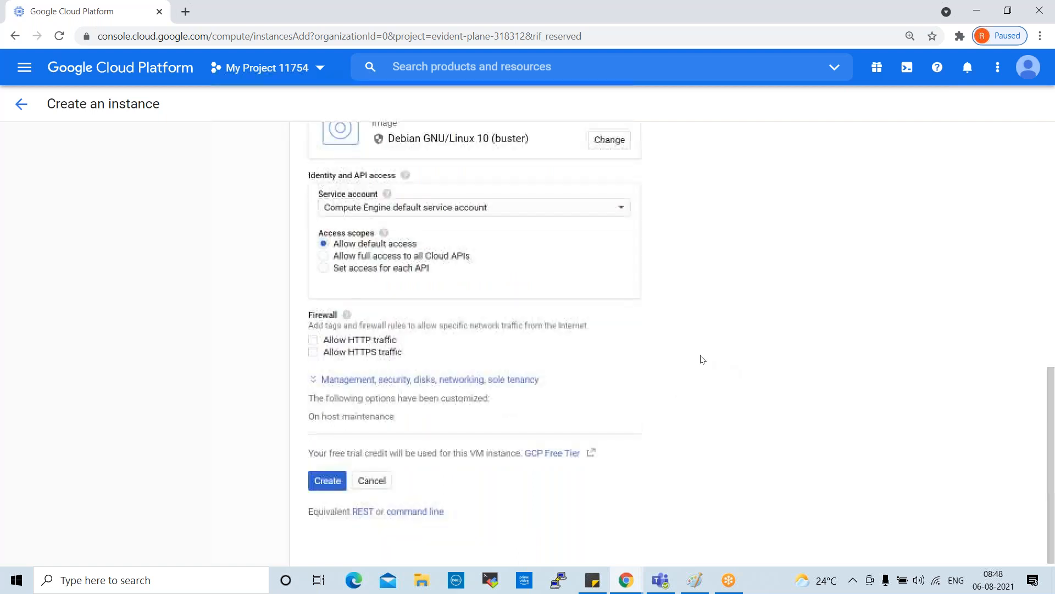
pyautogui.click(314, 341)
pyautogui.click(313, 352)
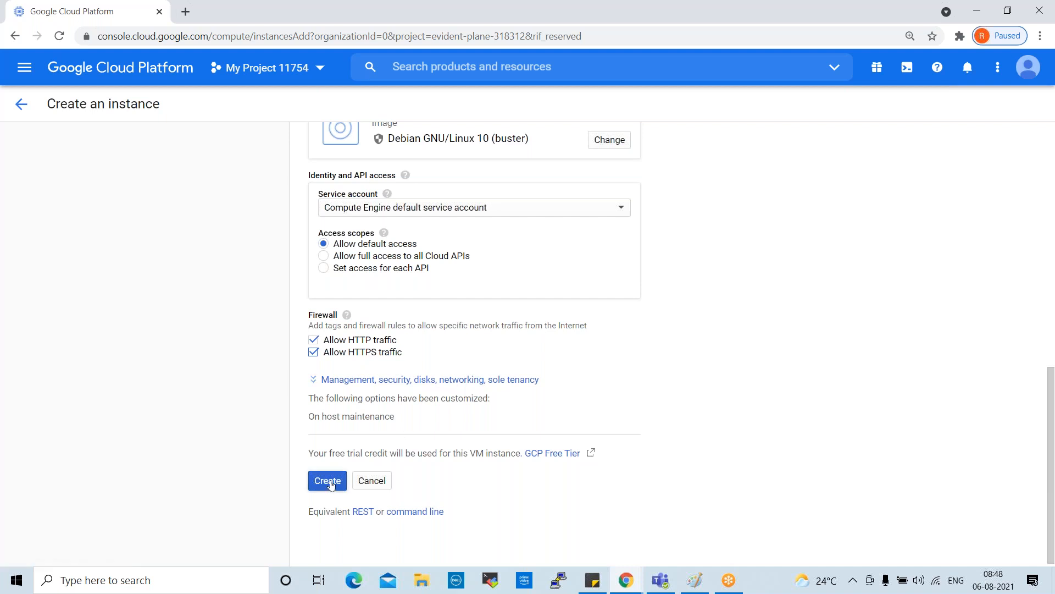
pyautogui.click(332, 485)
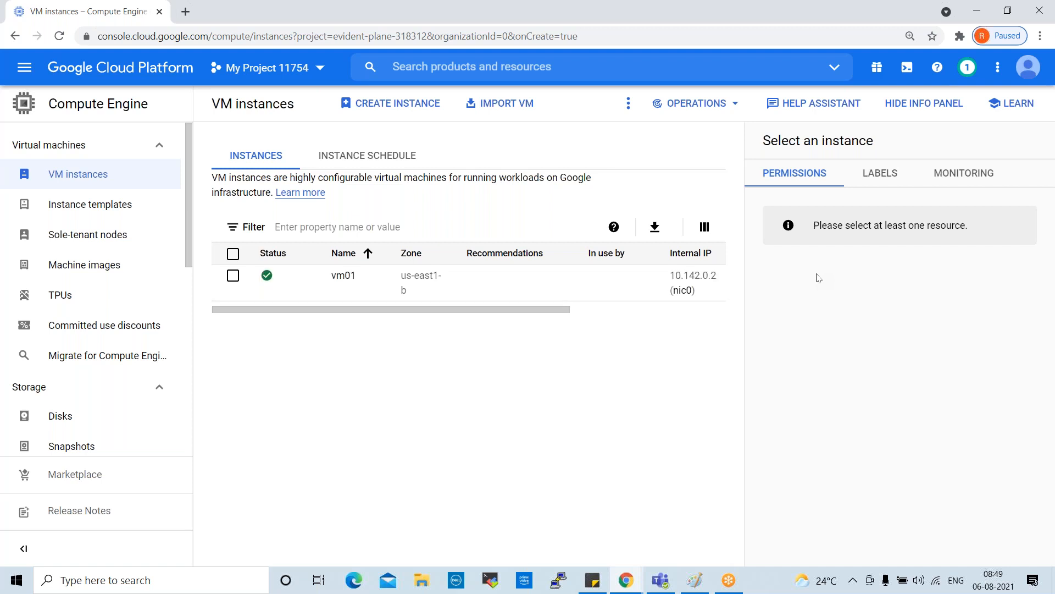
# - Check the IP and connection columns for vm01 in the instances list, and open its details page
pyautogui.moveTo(547, 311); pyautogui.dragTo(735, 307)
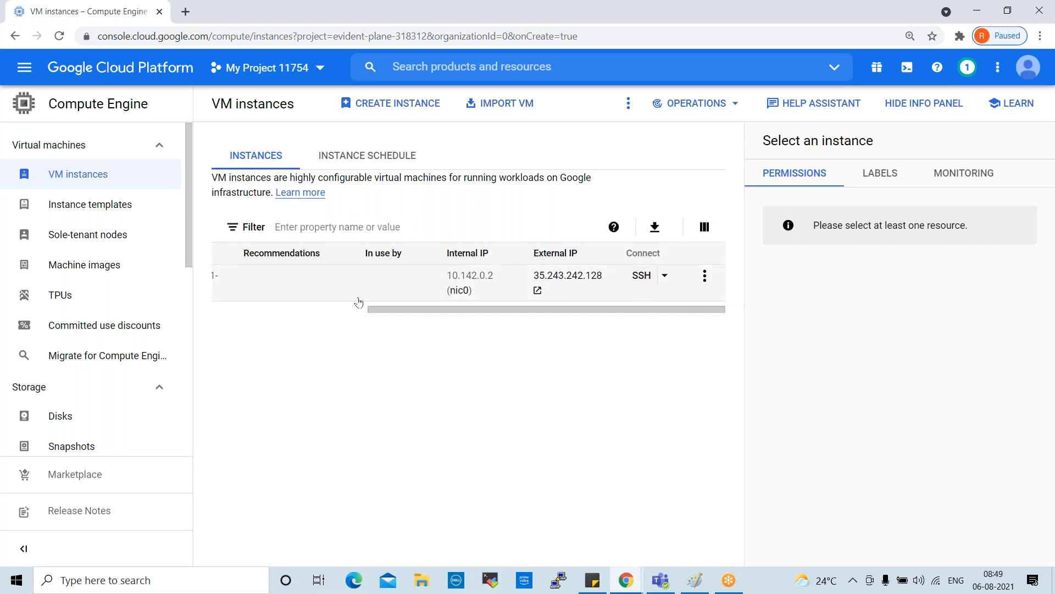
pyautogui.moveTo(399, 311); pyautogui.dragTo(245, 312)
pyautogui.click(342, 278)
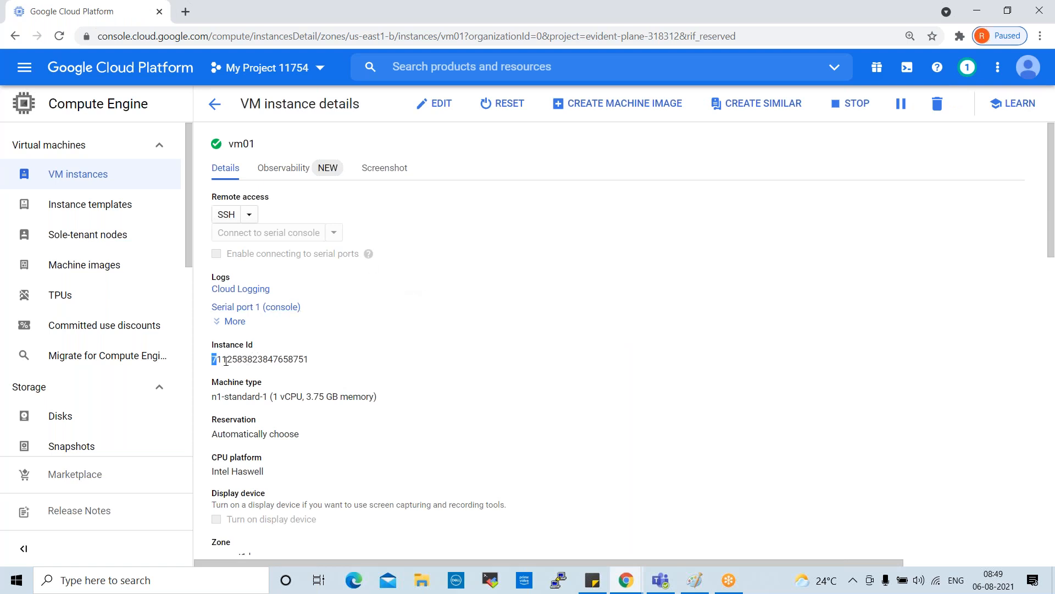
# - Highlight the instance ID and machine type in vm01's details
pyautogui.moveTo(215, 357); pyautogui.dragTo(342, 367)
pyautogui.moveTo(213, 396); pyautogui.dragTo(396, 421)
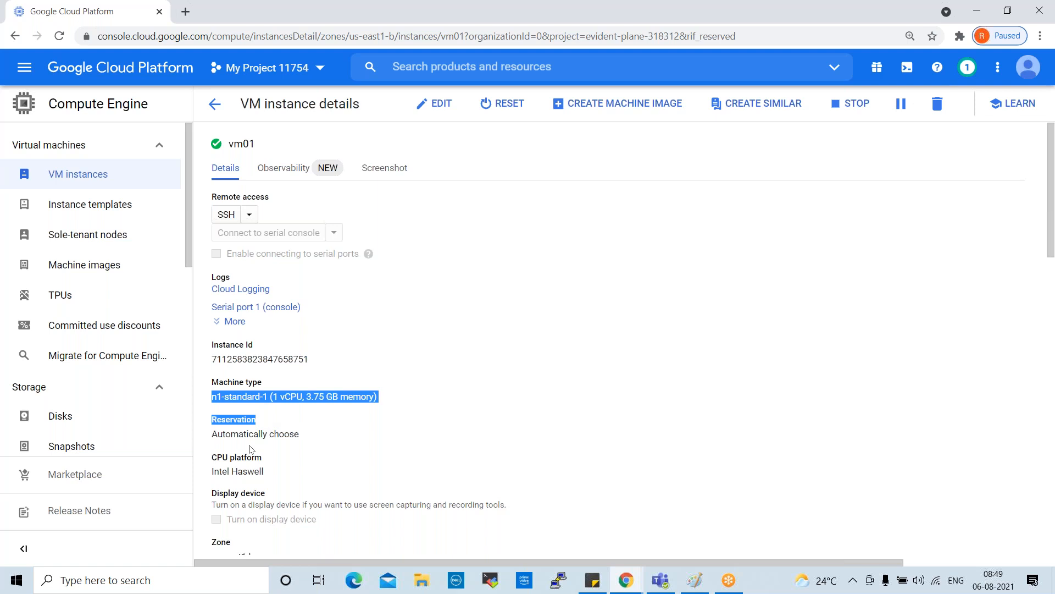
pyautogui.scroll(-2, 461, 375)
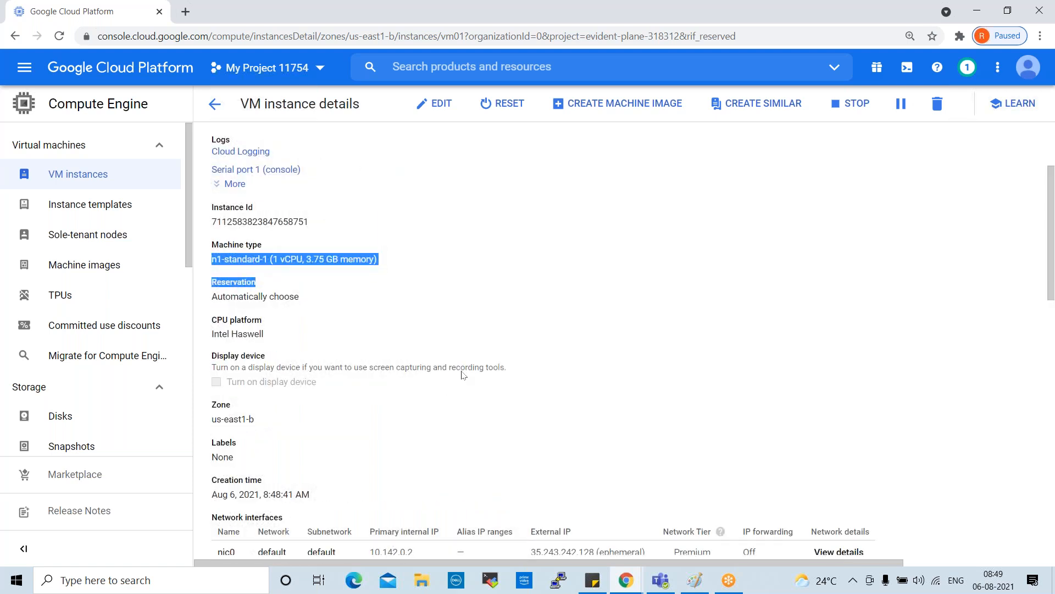
# - Highlight the network interface and firewall settings in vm01's details
pyautogui.scroll(-3, 462, 375)
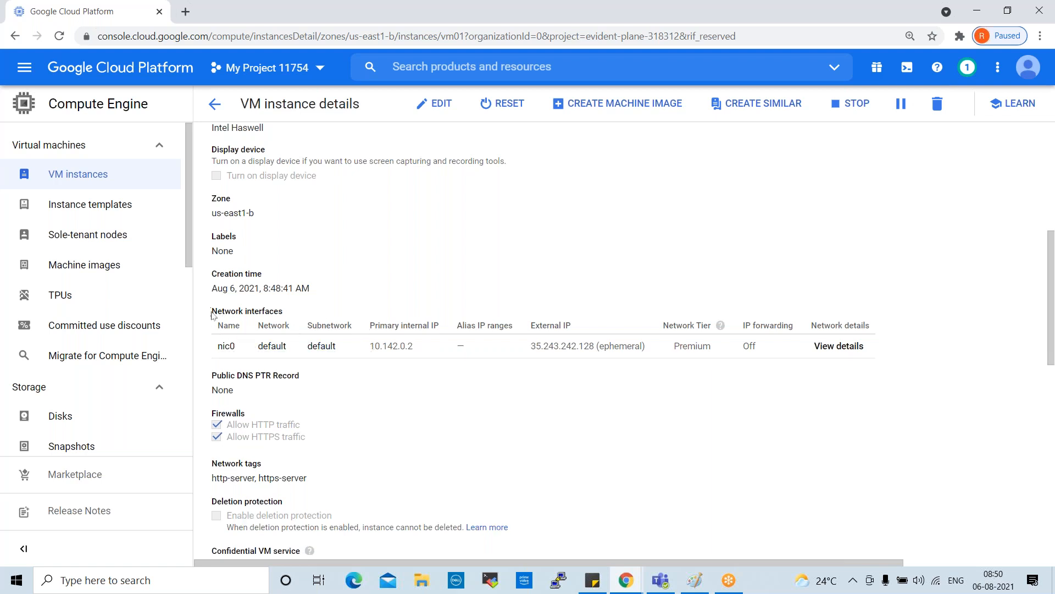
pyautogui.moveTo(212, 310); pyautogui.dragTo(402, 346)
pyautogui.click(482, 415)
pyautogui.moveTo(212, 411); pyautogui.dragTo(341, 434)
pyautogui.scroll(-3, 439, 437)
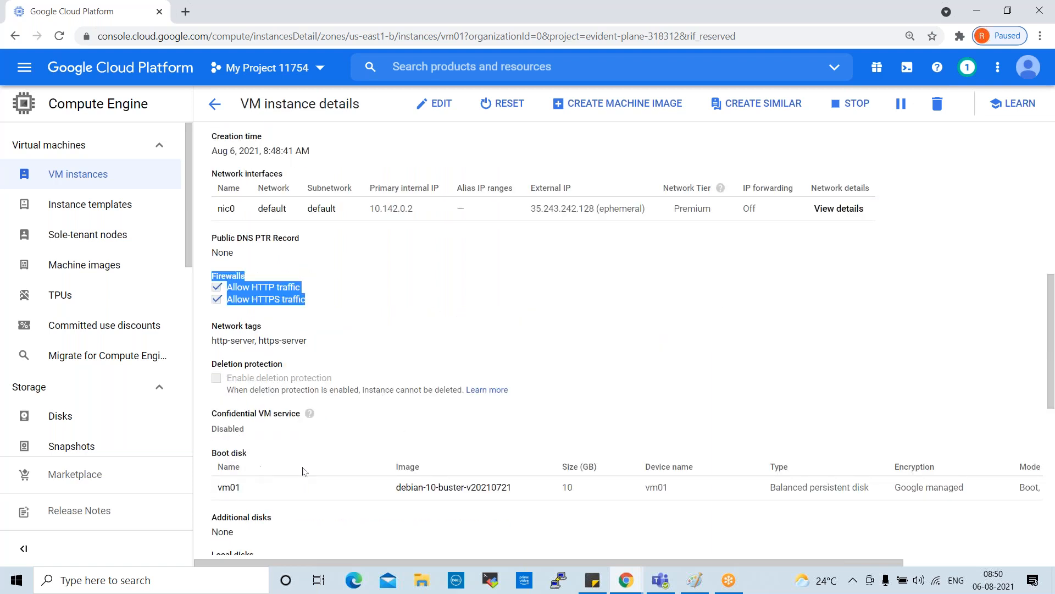
# - Highlight the boot disk's type, device name, size and image in vm01's details
pyautogui.scroll(-3, 302, 472)
pyautogui.moveTo(207, 314); pyautogui.dragTo(617, 360)
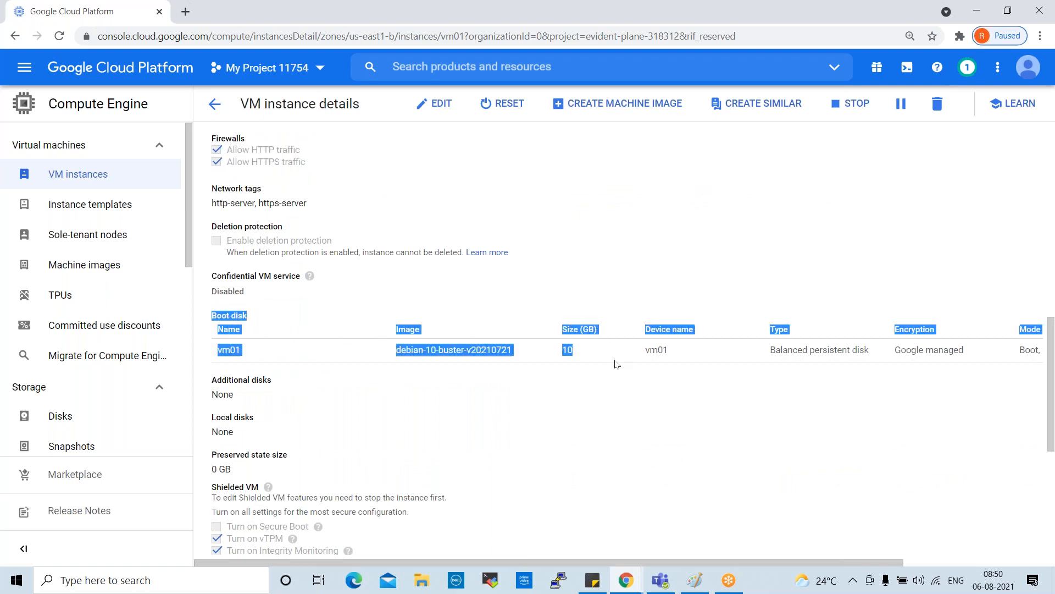
pyautogui.click(718, 379)
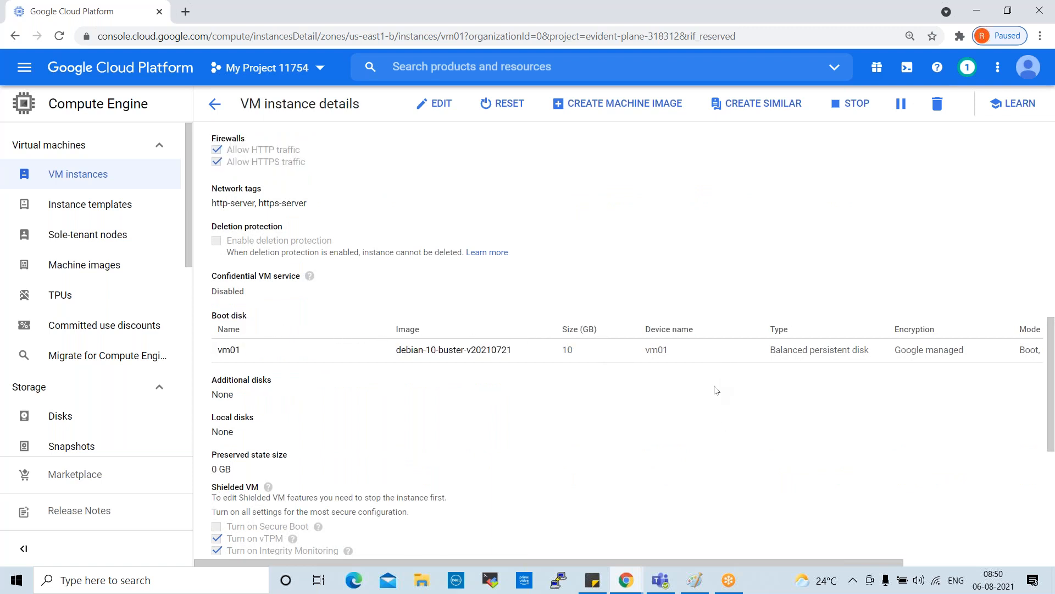
pyautogui.moveTo(769, 355); pyautogui.dragTo(866, 350)
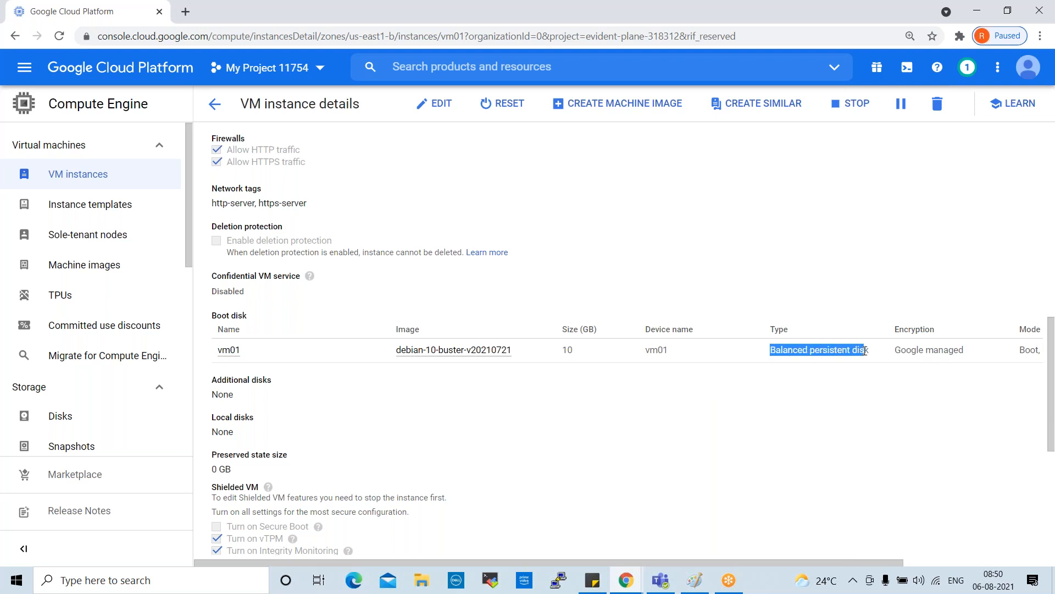
pyautogui.moveTo(676, 354); pyautogui.dragTo(646, 354)
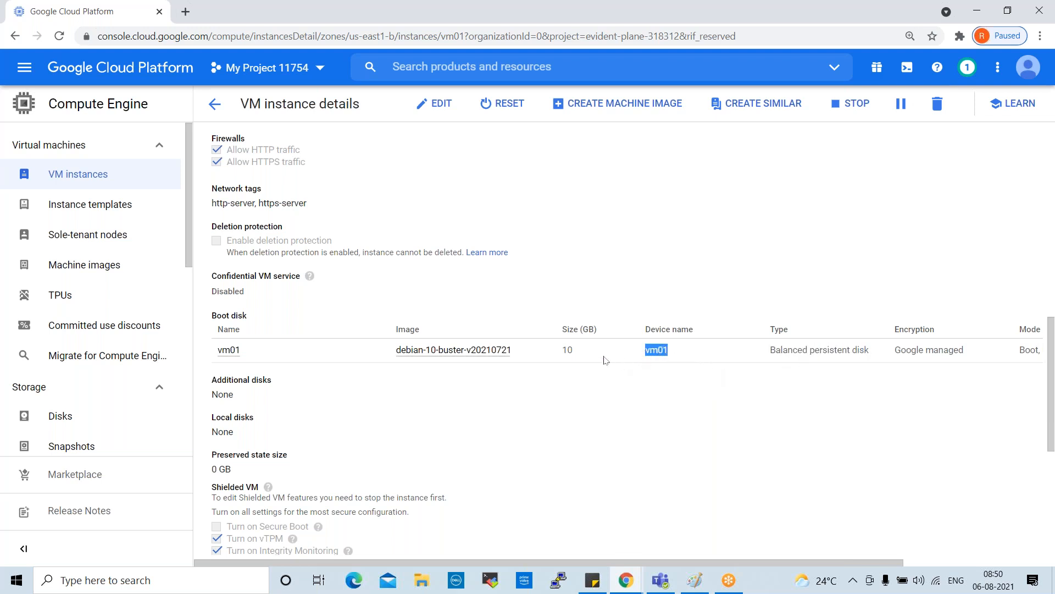
pyautogui.moveTo(584, 351); pyautogui.dragTo(548, 355)
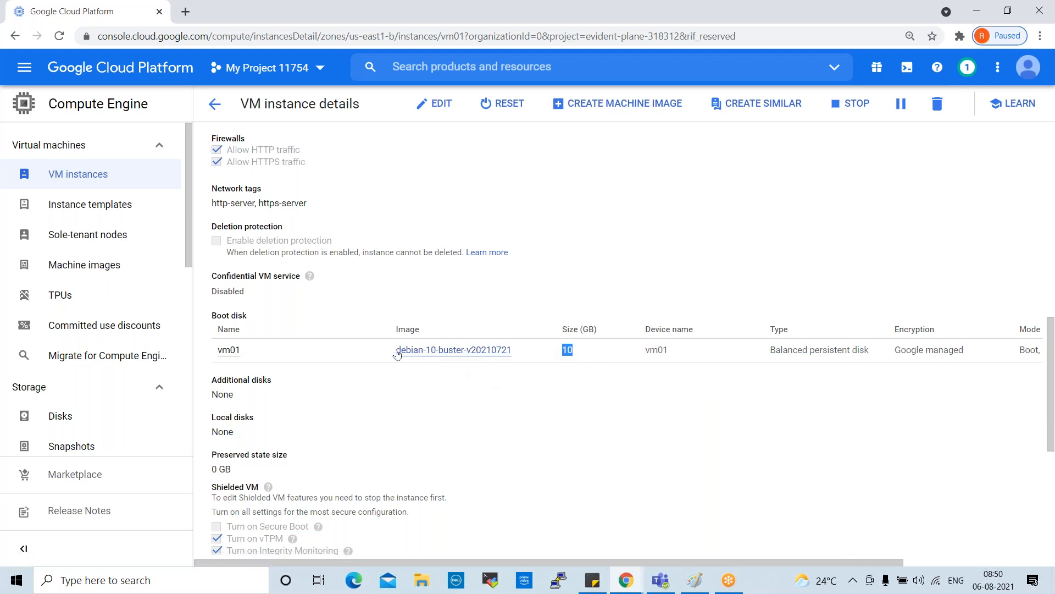
pyautogui.moveTo(391, 349); pyautogui.dragTo(515, 359)
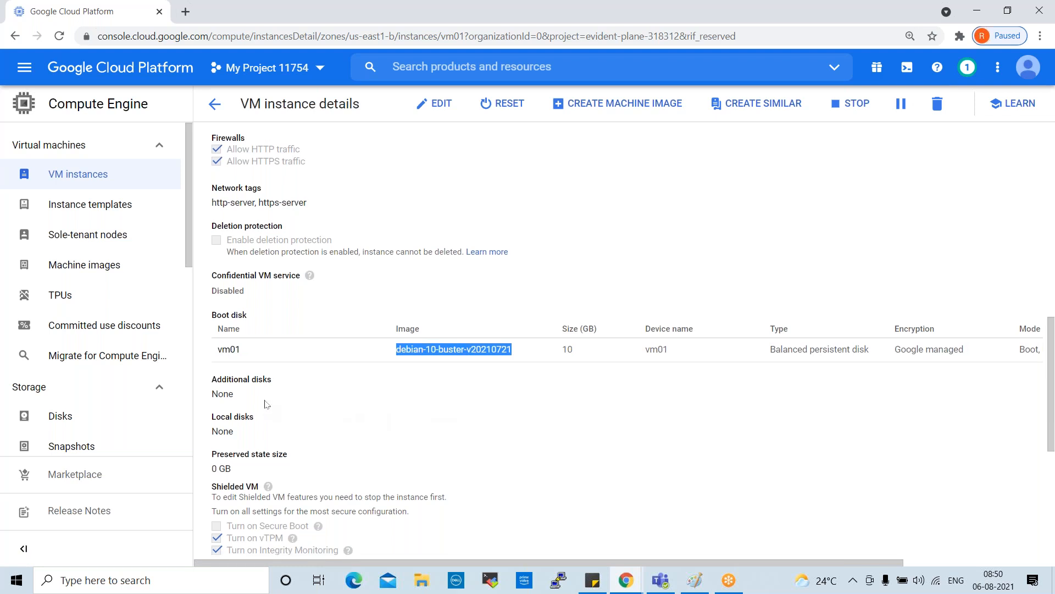
# - Review the rest of vm01's details, including Shielded VM and availability policies, and return to the VM instances list
pyautogui.scroll(-3, 265, 405)
pyautogui.scroll(-3, 413, 407)
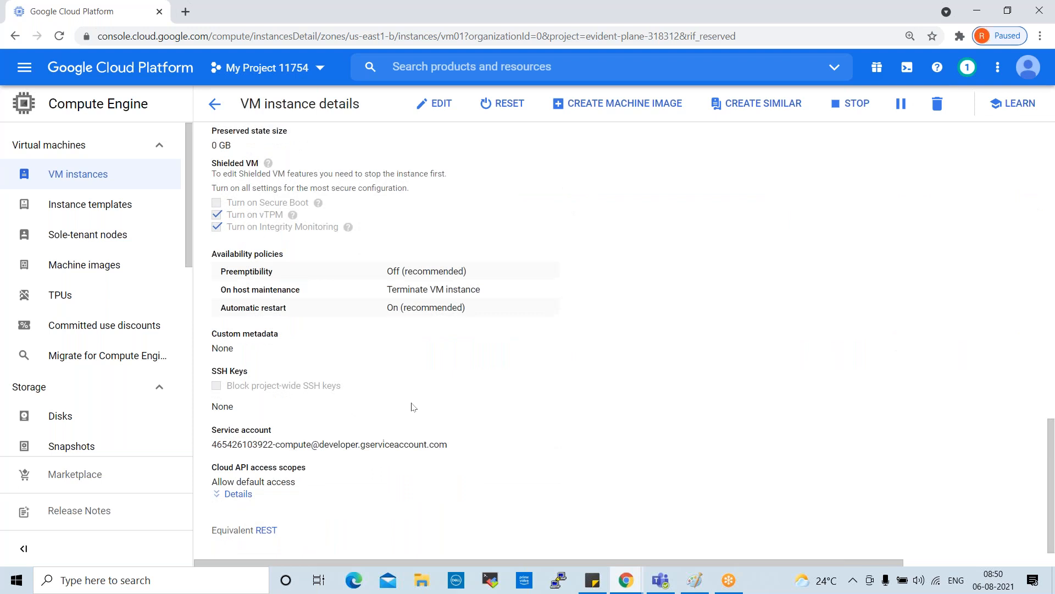
pyautogui.scroll(10, 407, 405)
pyautogui.scroll(7, 400, 405)
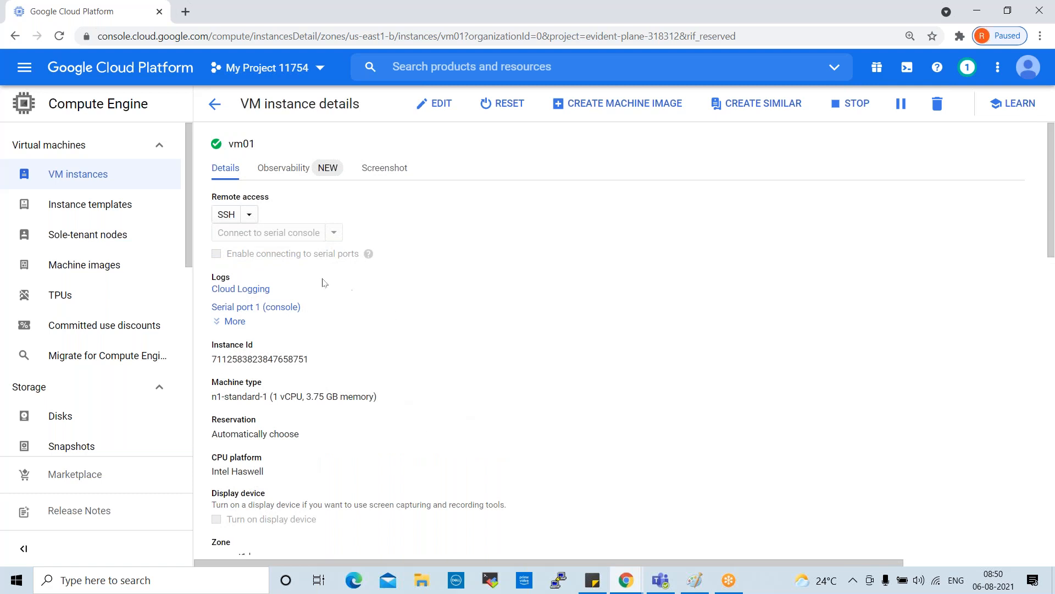
pyautogui.click(15, 36)
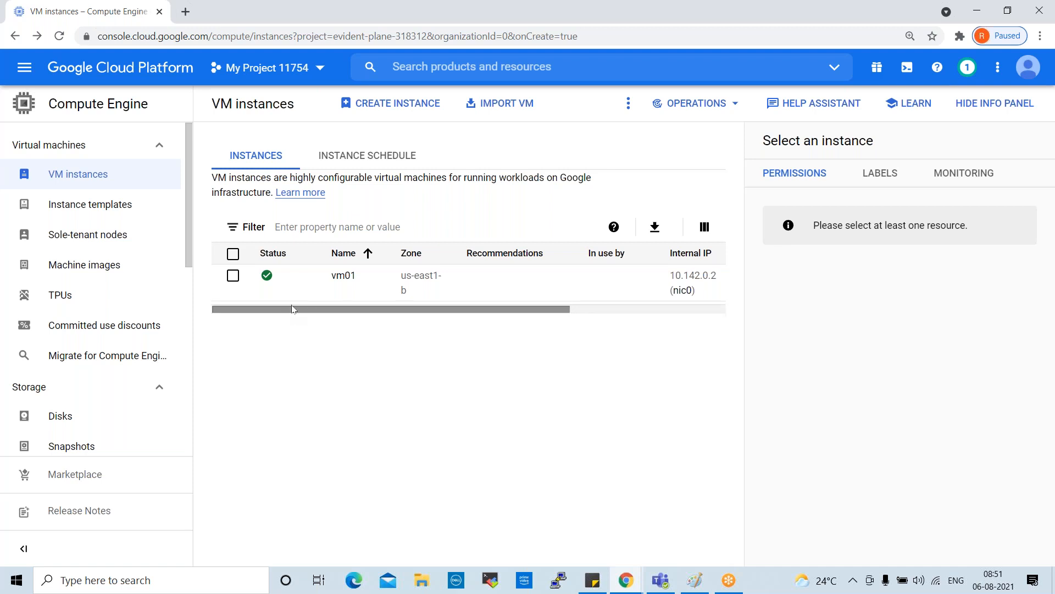
# - Select vm01 and open an SSH session to it in a browser window
pyautogui.click(237, 278)
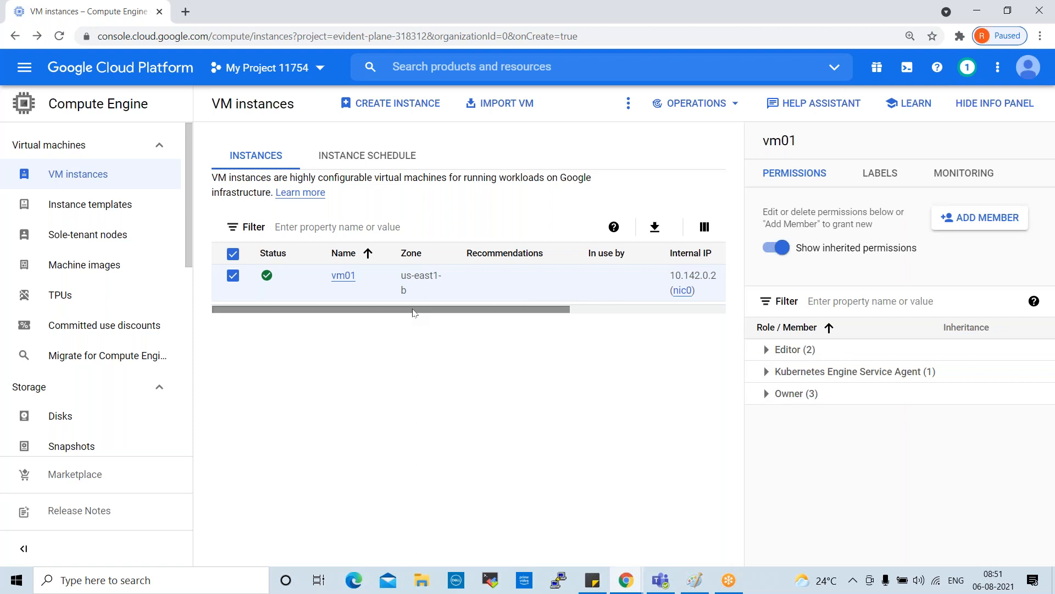
pyautogui.moveTo(414, 311); pyautogui.dragTo(614, 312)
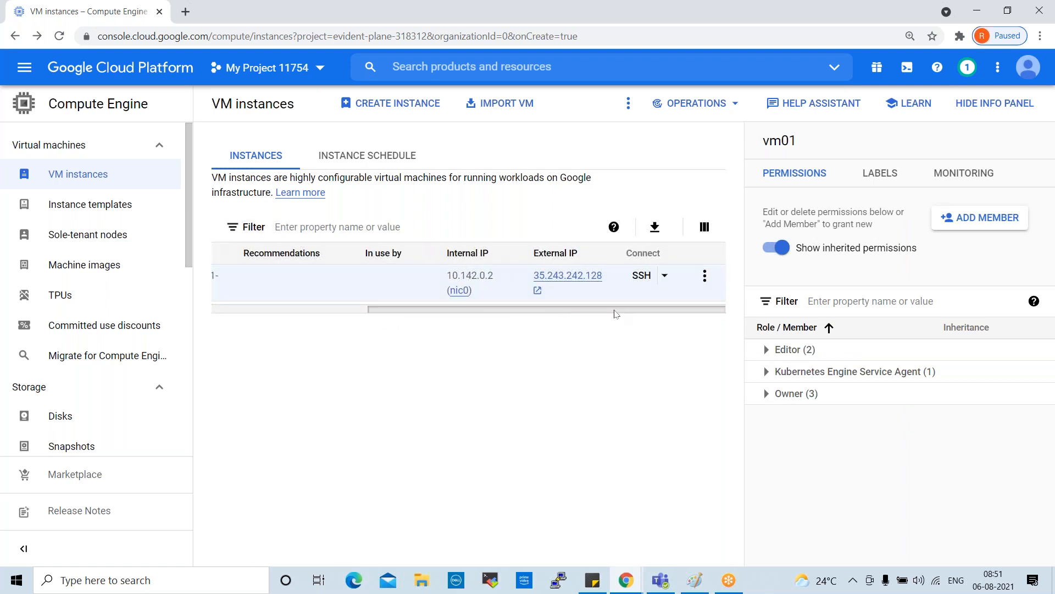
pyautogui.click(665, 281)
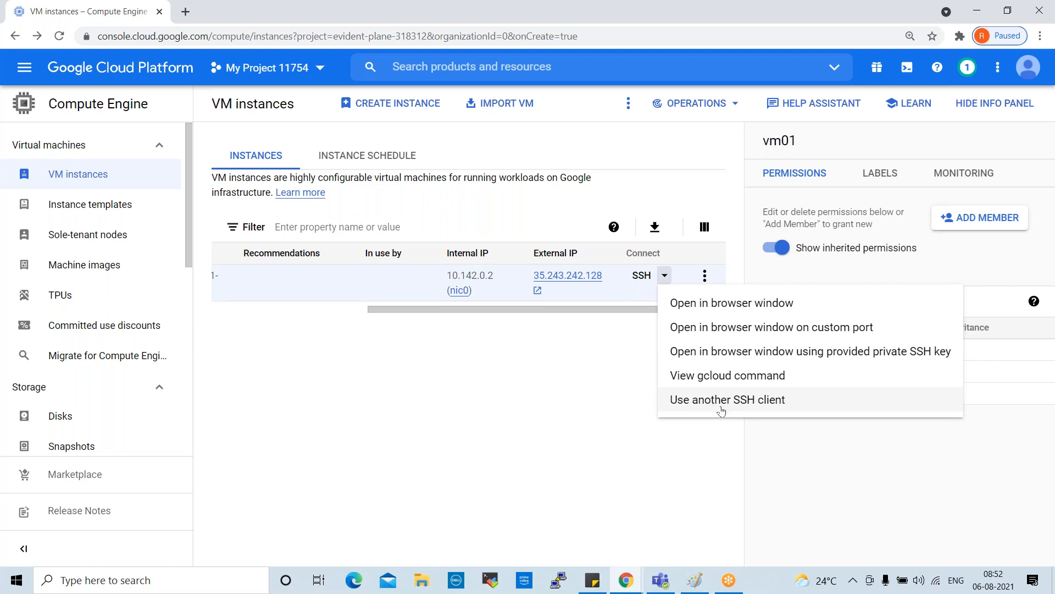
pyautogui.click(703, 304)
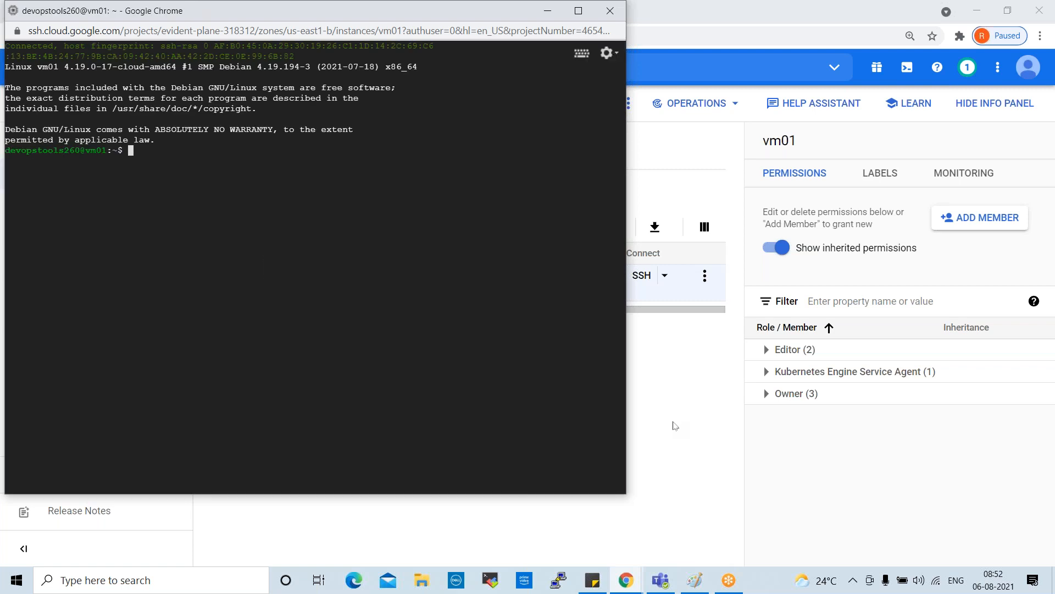
# - Maximize the SSH window and highlight the user name and host name in the prompt
pyautogui.click(421, 14)
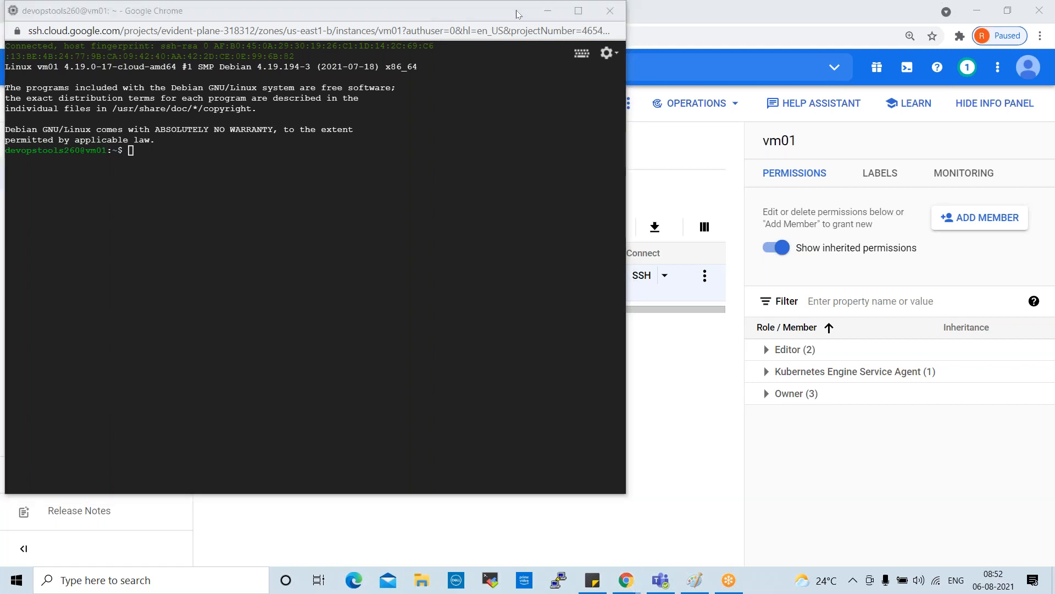
pyautogui.click(578, 11)
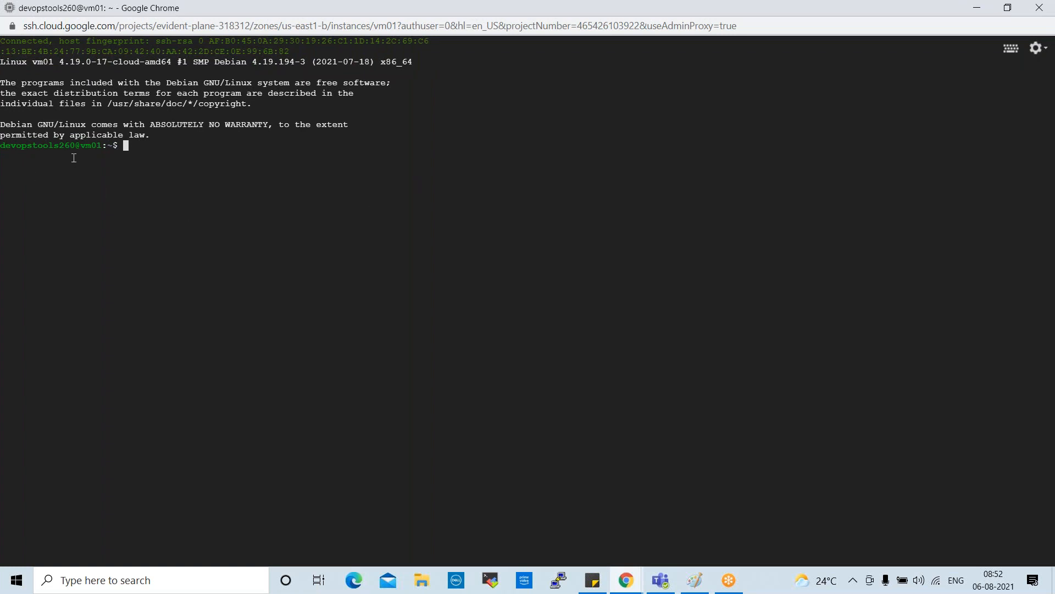
pyautogui.moveTo(74, 144); pyautogui.dragTo(6, 149)
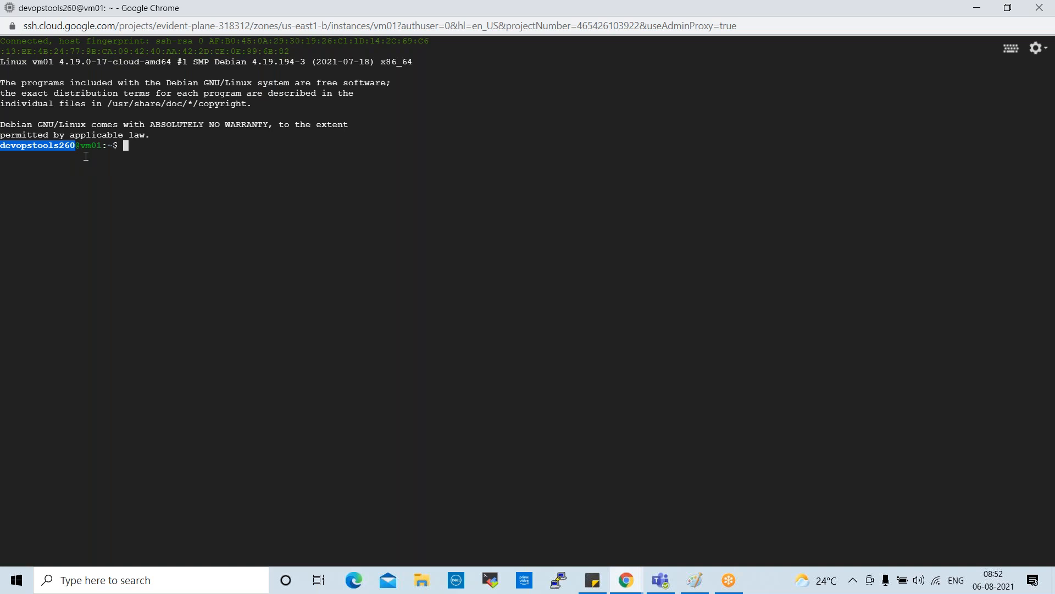
pyautogui.moveTo(80, 145); pyautogui.dragTo(102, 146)
# - Update vm01's package lists with sudo apt-get update
pyautogui.click(167, 157)
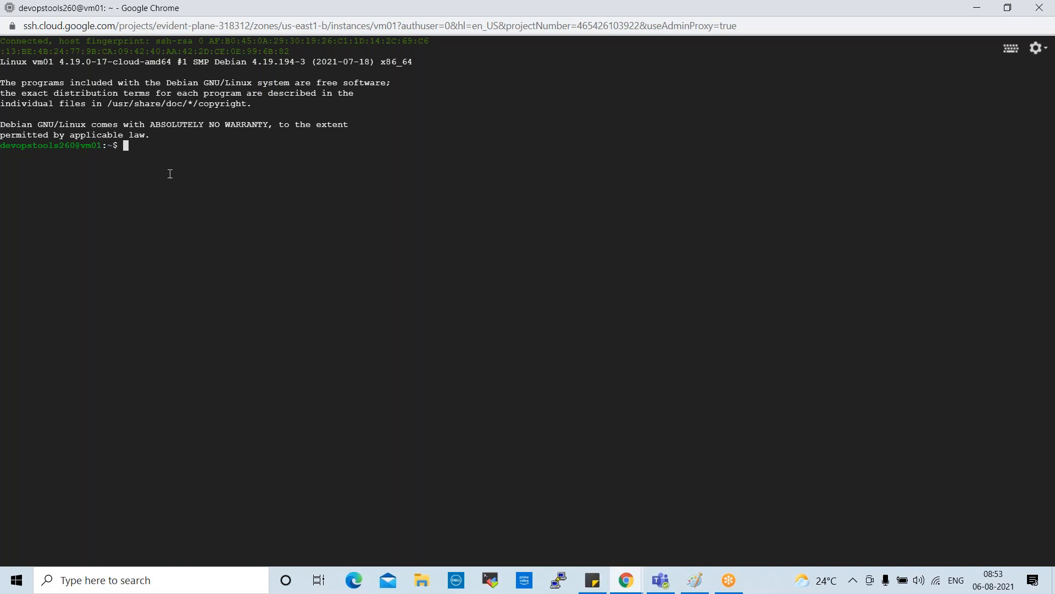
pyautogui.write('udo apt-get update')
pyautogui.press('Return')
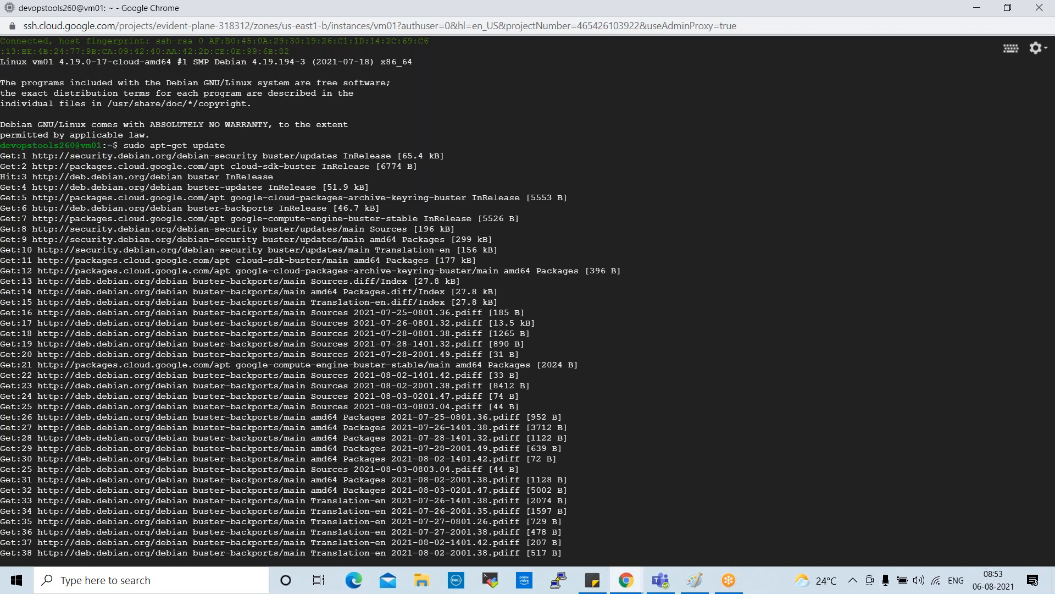
# - Install git on vm01 with sudo apt-get install git and agree to the additional disk space
pyautogui.write('sudo apt-get install ')
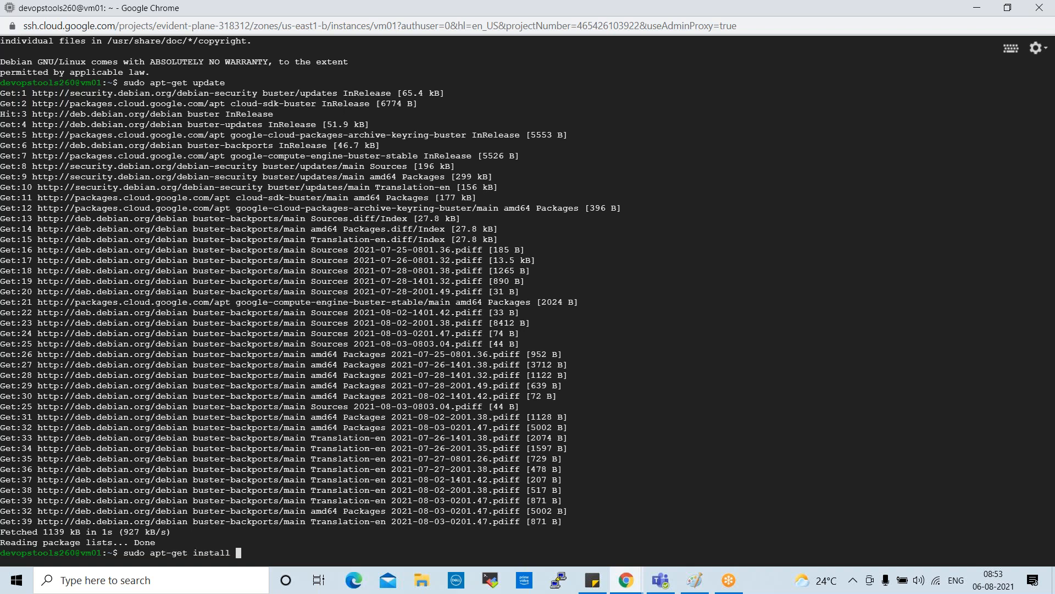
pyautogui.write('git')
pyautogui.press('Return')
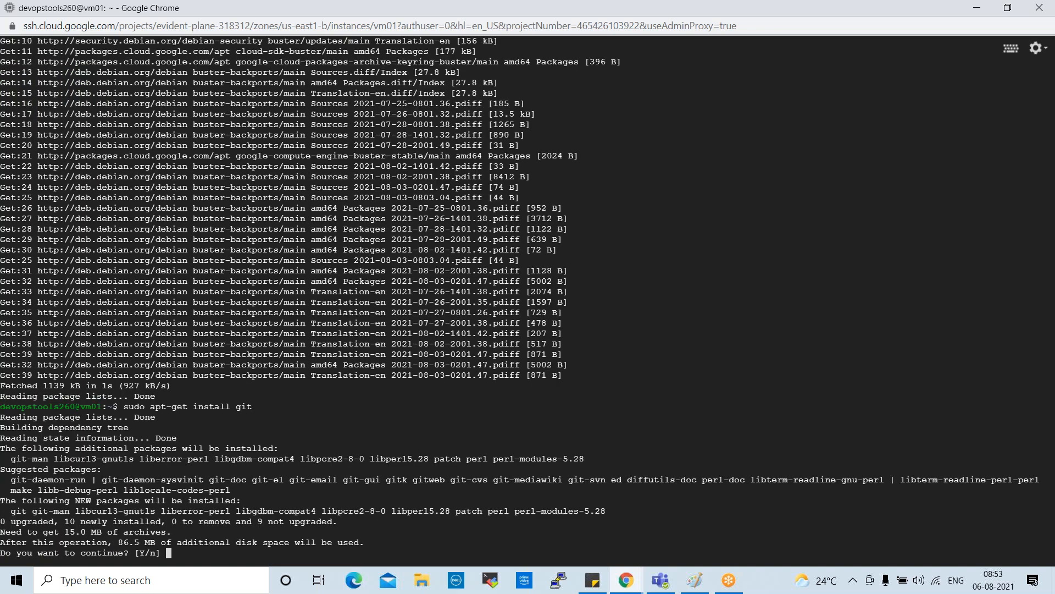
pyautogui.write('y')
pyautogui.press('Return')
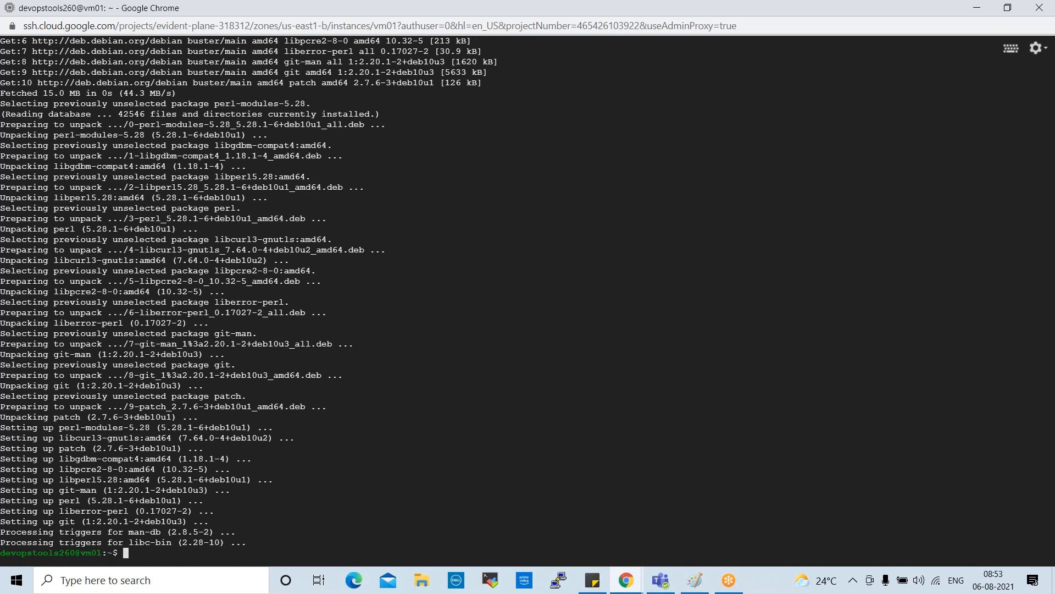
# - Try to install the Java 8 packages on vm01 with sudo apt-get install openjdk-8*
pyautogui.write('sudo apt-get install op')
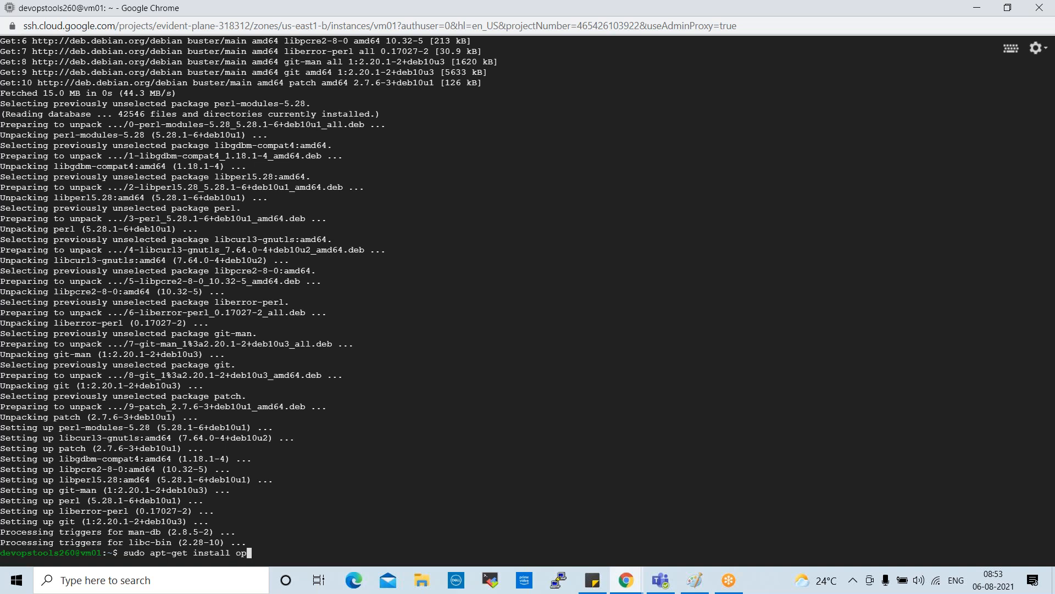
pyautogui.write('enjdk-8*')
pyautogui.press('Return')
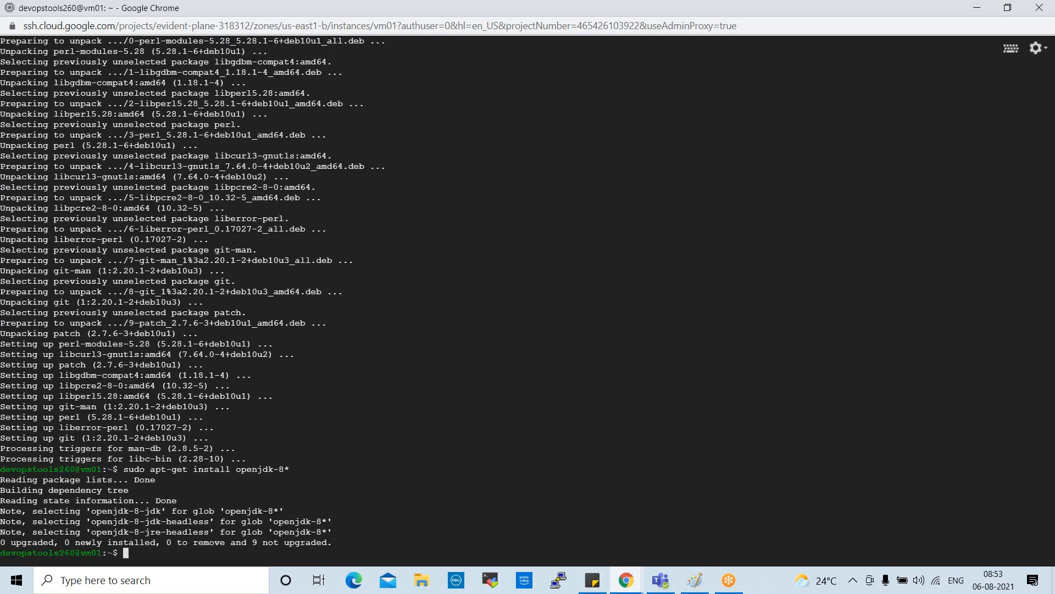
# - Try to install Java by changing the previous install command to sudo apt-get install java
pyautogui.press('Up')
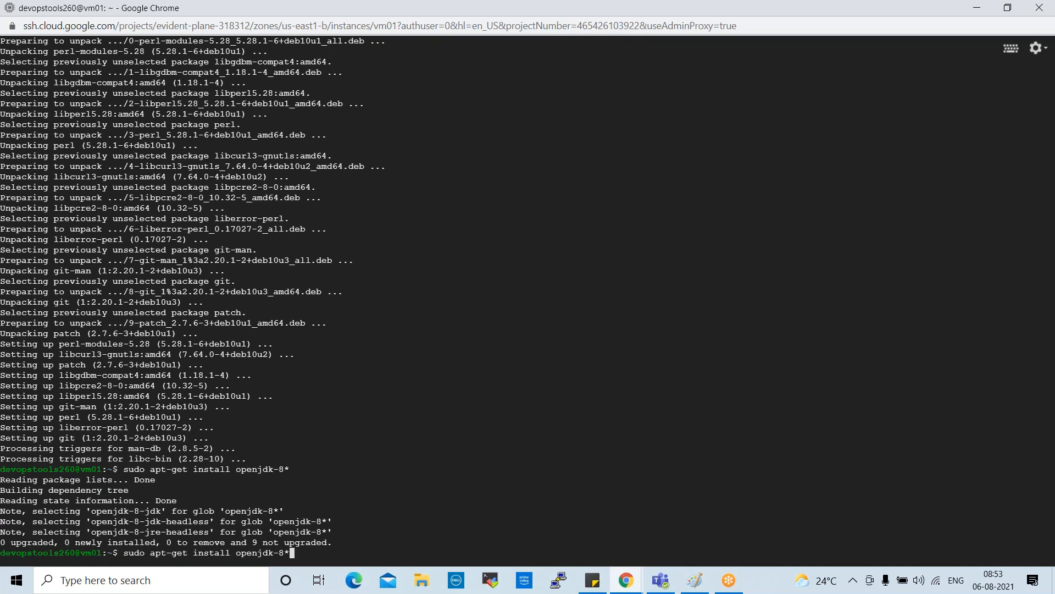
pyautogui.press('BackSpace')
pyautogui.press('BackSpace')
pyautogui.press('BackSpace')
pyautogui.press('BackSpace')
pyautogui.press('BackSpace')
pyautogui.press('BackSpace')
pyautogui.press('BackSpace')
pyautogui.press('BackSpace')
pyautogui.press('BackSpace')
pyautogui.press('BackSpace')
pyautogui.write('java')
pyautogui.press('Return')
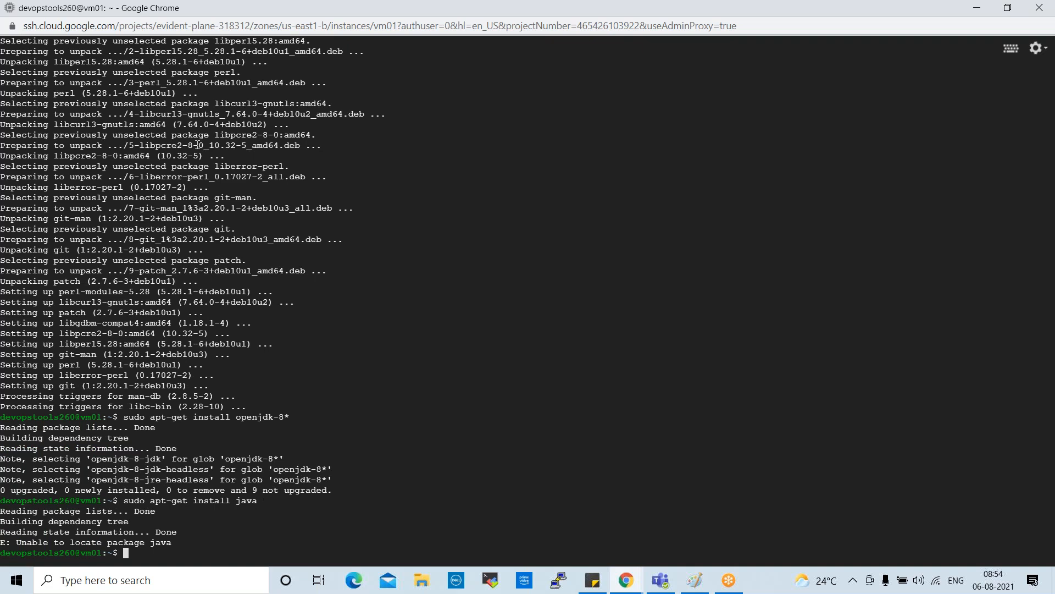
# - Install ant on vm01 with sudo apt-get install ant and agree to continue
pyautogui.press('Up')
pyautogui.press('BackSpace')
pyautogui.press('BackSpace')
pyautogui.press('BackSpace')
pyautogui.press('BackSpace')
pyautogui.write('ant')
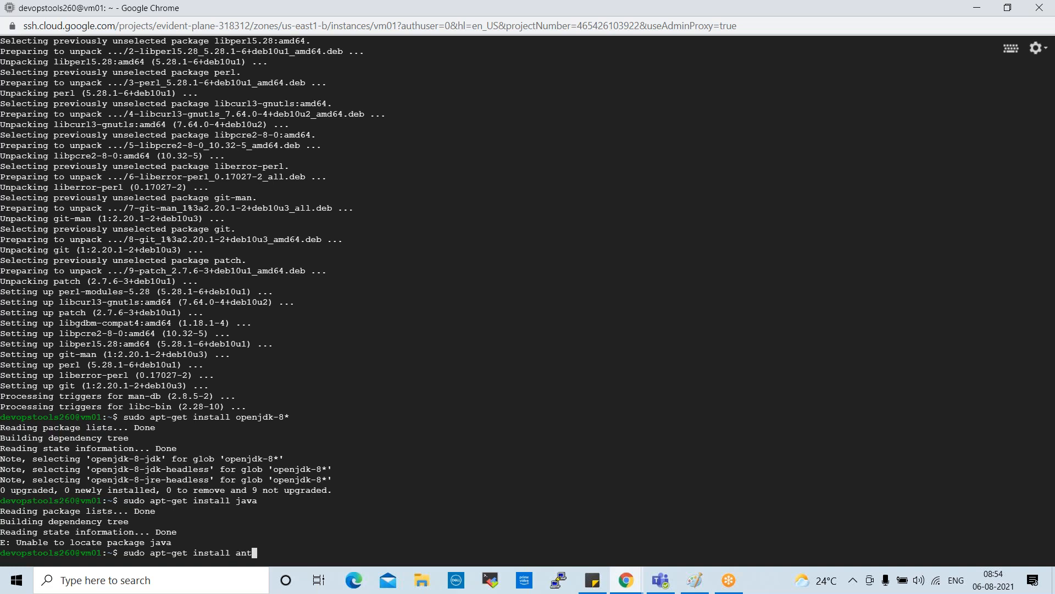
pyautogui.press('Return')
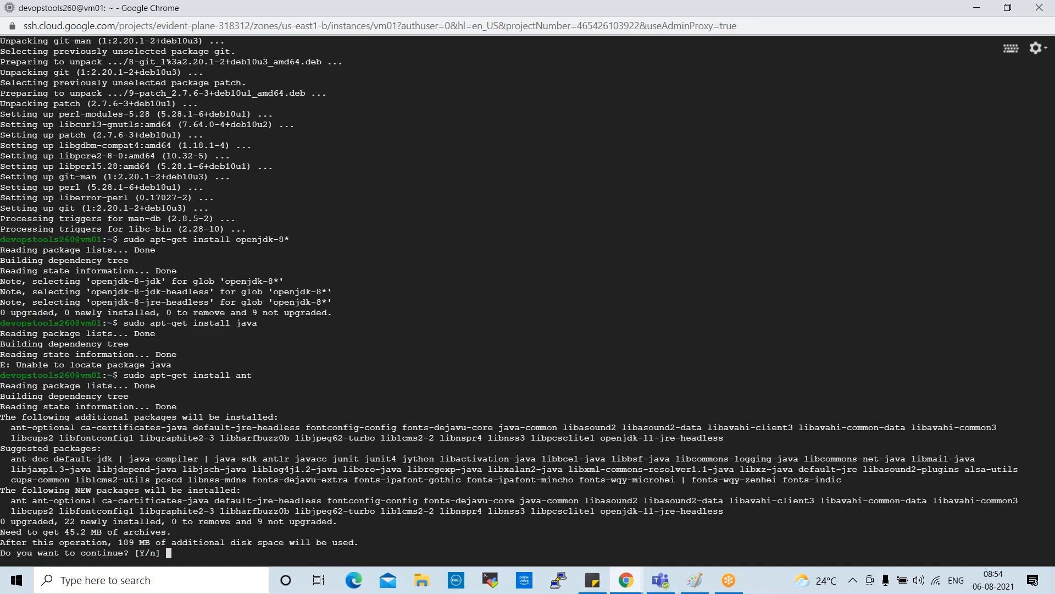
pyautogui.write('y')
pyautogui.press('Return')
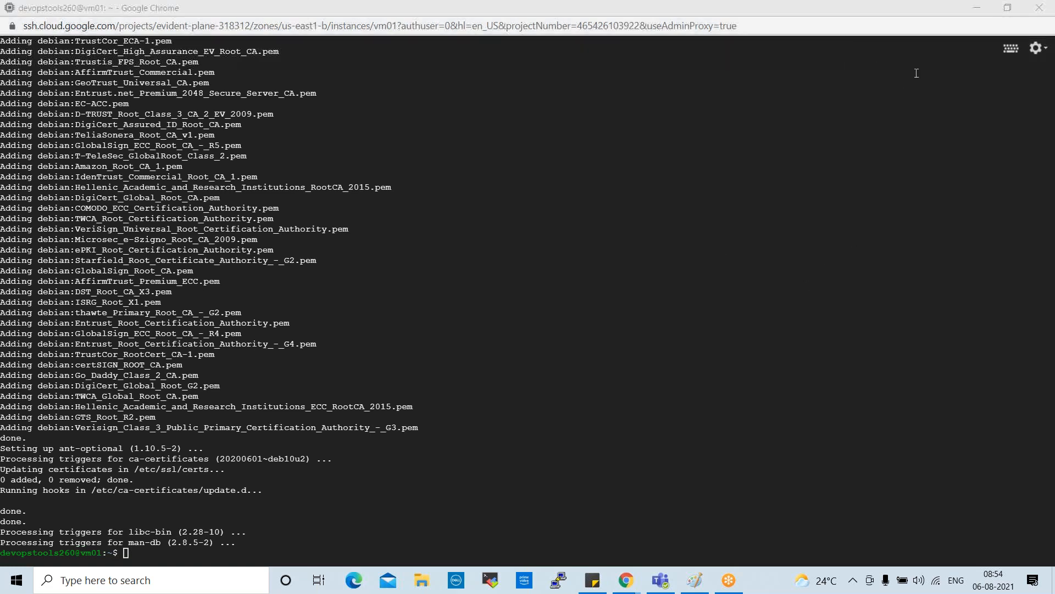
# - Close the browser SSH session to vm01, confirm leaving the site, and return to the VM instances list
pyautogui.click(1043, 12)
pyautogui.click(1043, 12)
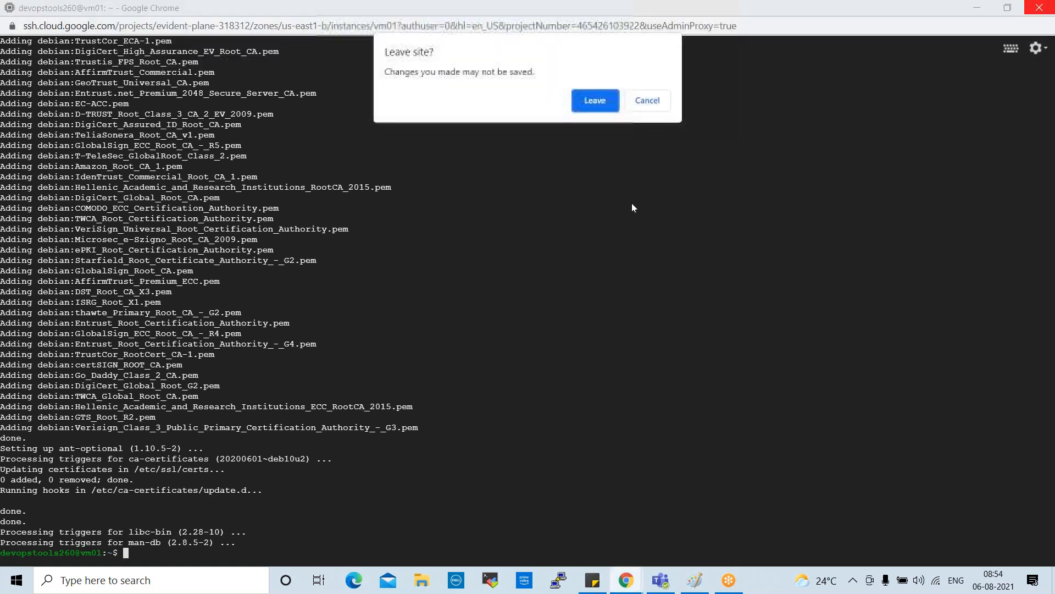
pyautogui.click(599, 98)
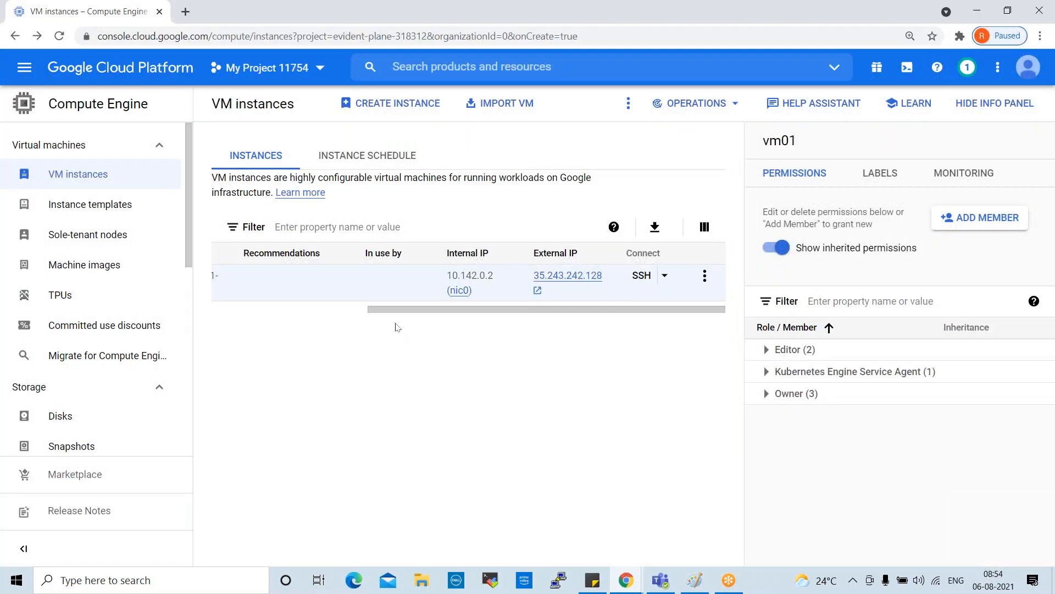
pyautogui.moveTo(437, 309); pyautogui.dragTo(407, 325)
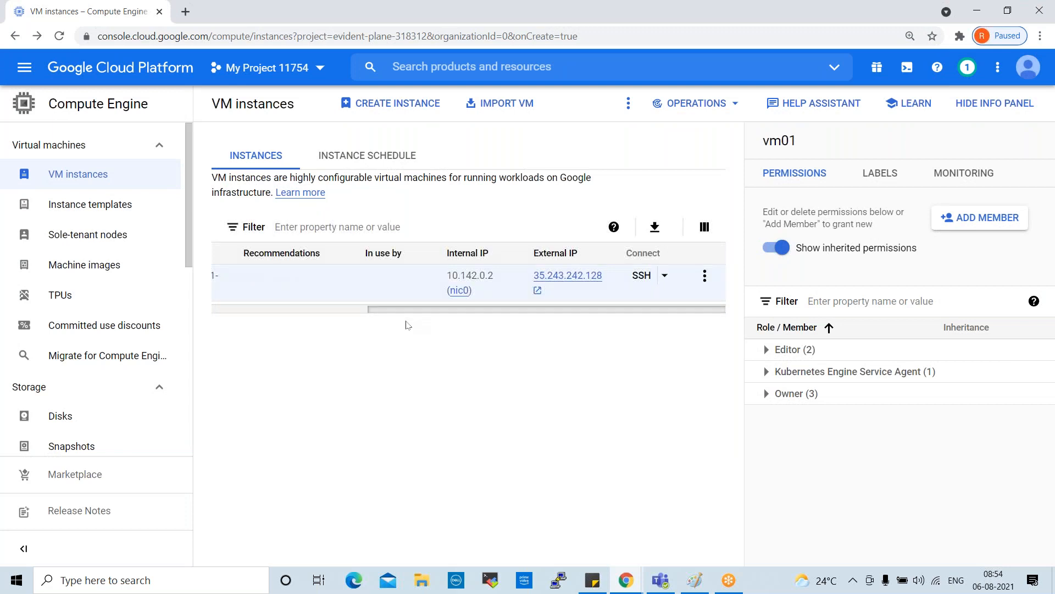
pyautogui.click(666, 276)
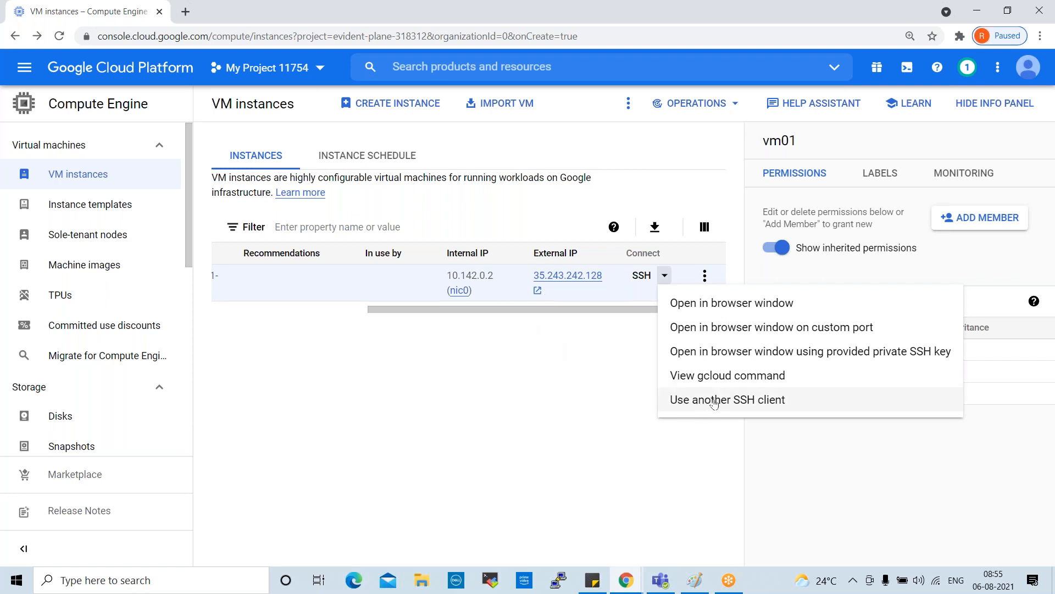
pyautogui.click(558, 580)
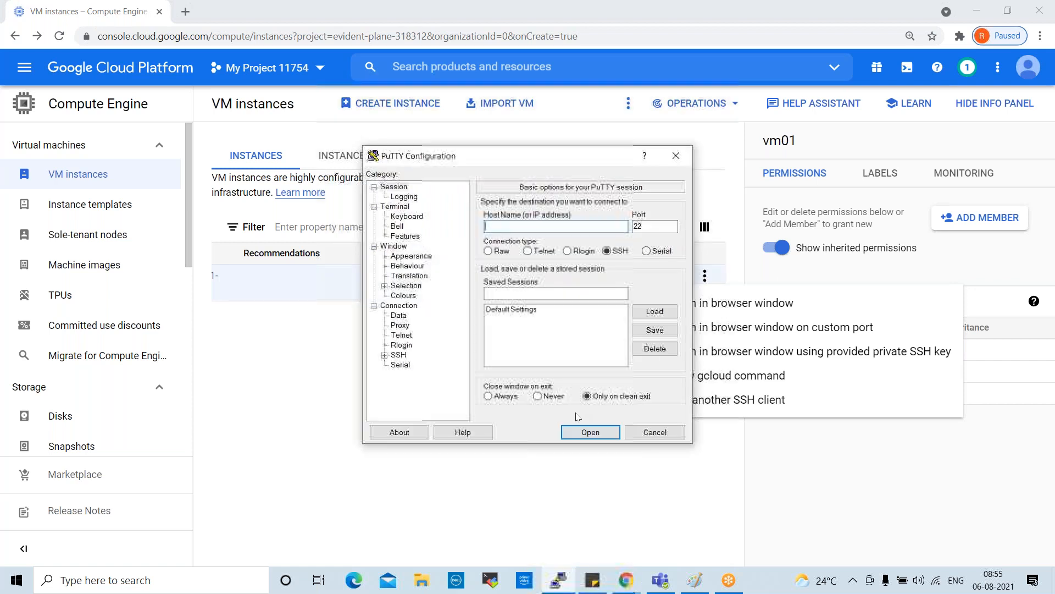
pyautogui.click(387, 367)
pyautogui.click(385, 355)
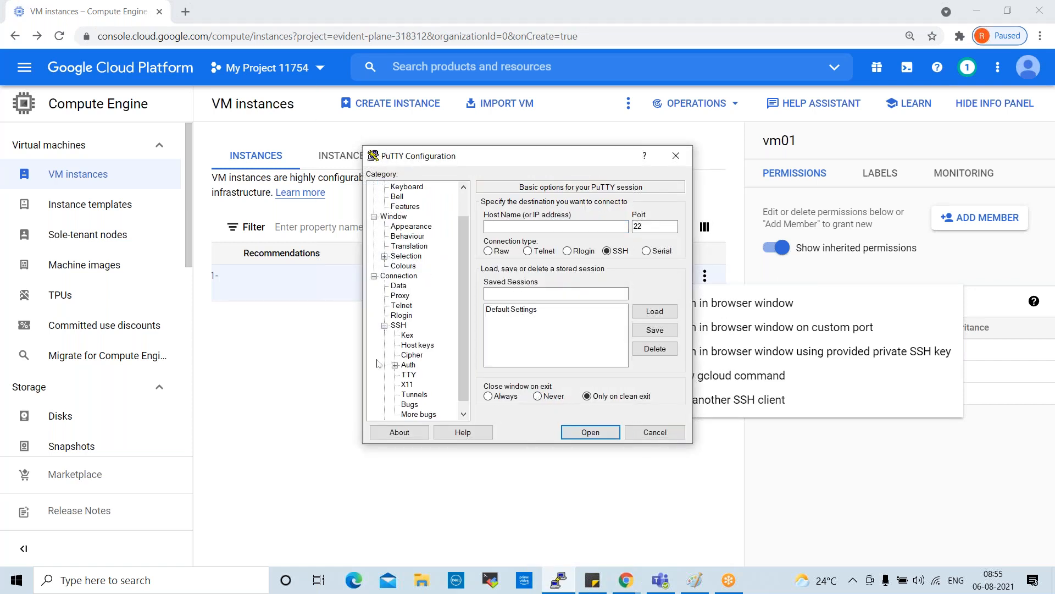
pyautogui.click(676, 155)
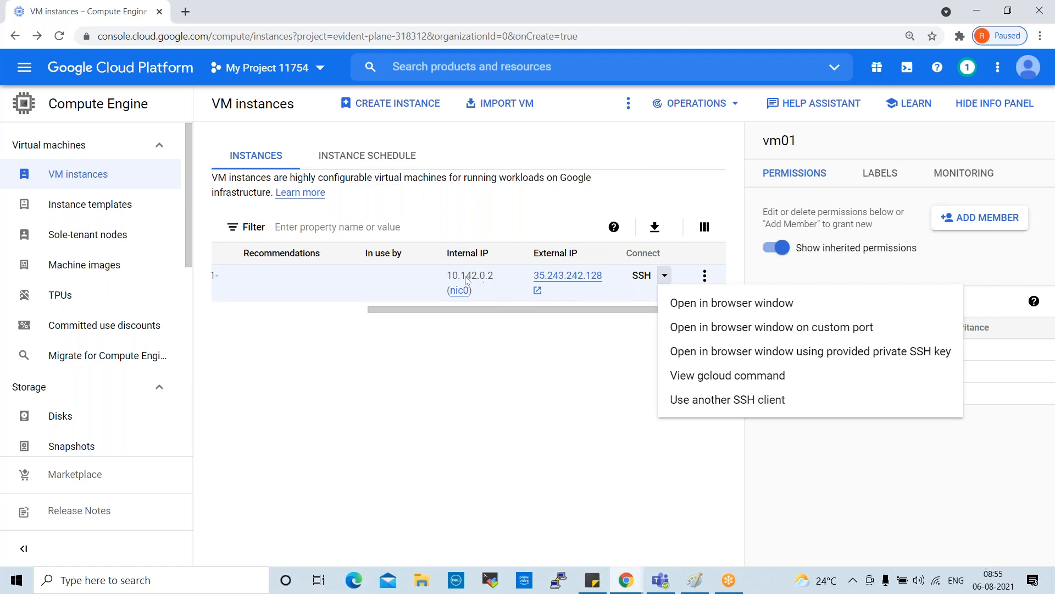
# - Try to connect to vm01's internal IP address 10.142.0.2 over SSH in PuTTY, and close the session window
pyautogui.click(443, 278)
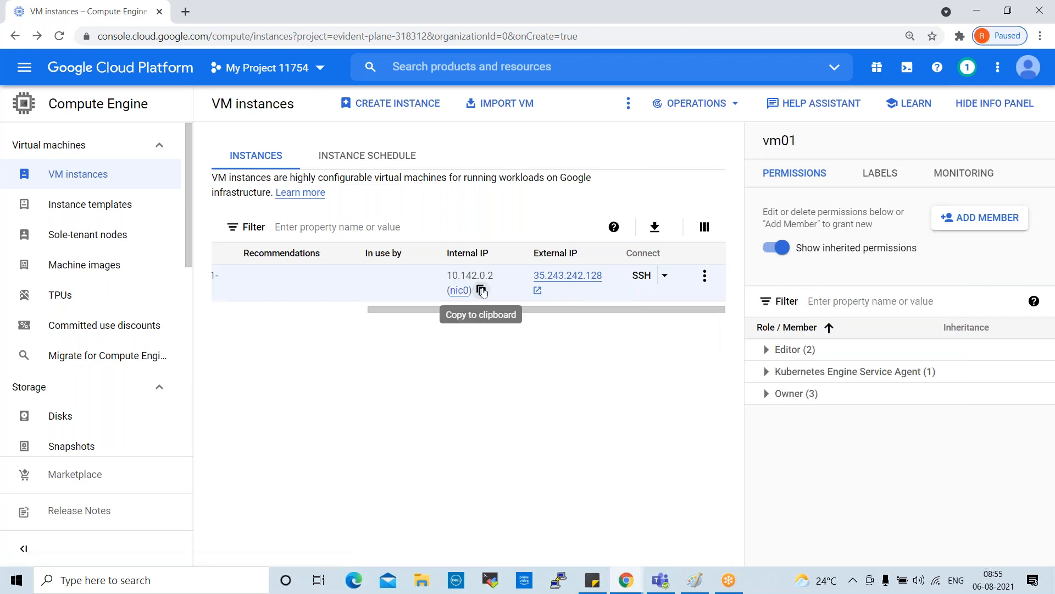
pyautogui.click(481, 290)
pyautogui.click(558, 580)
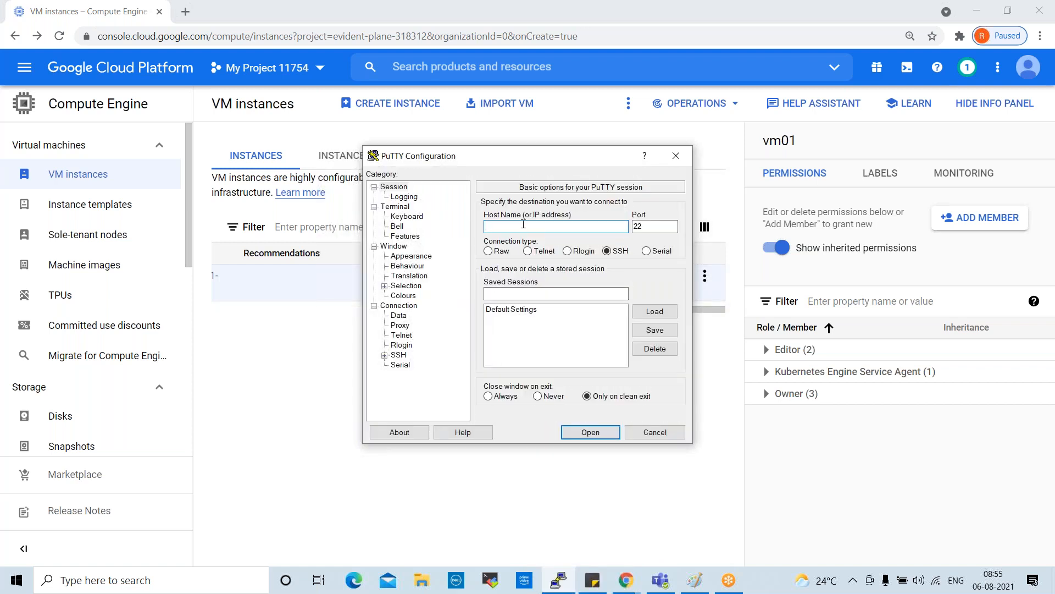
pyautogui.hotkey('ctrl', 'v')
pyautogui.click(384, 356)
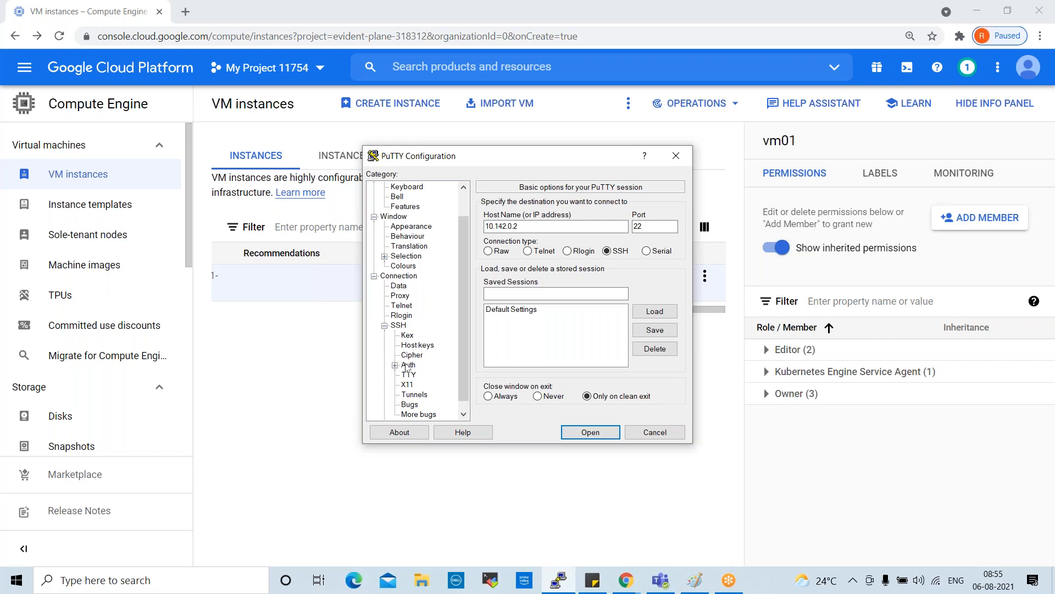
pyautogui.click(399, 325)
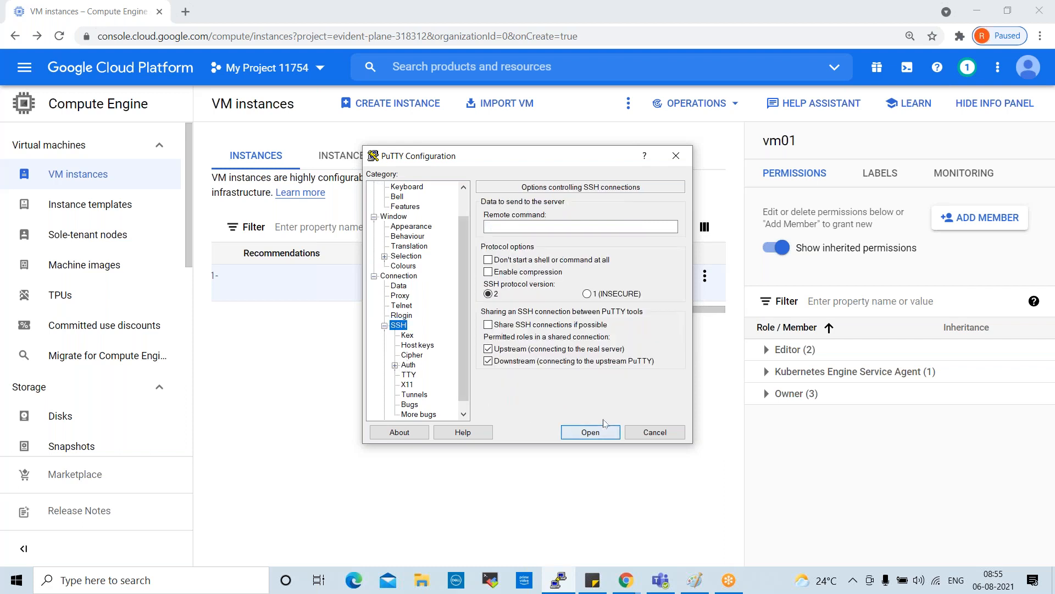
pyautogui.click(589, 433)
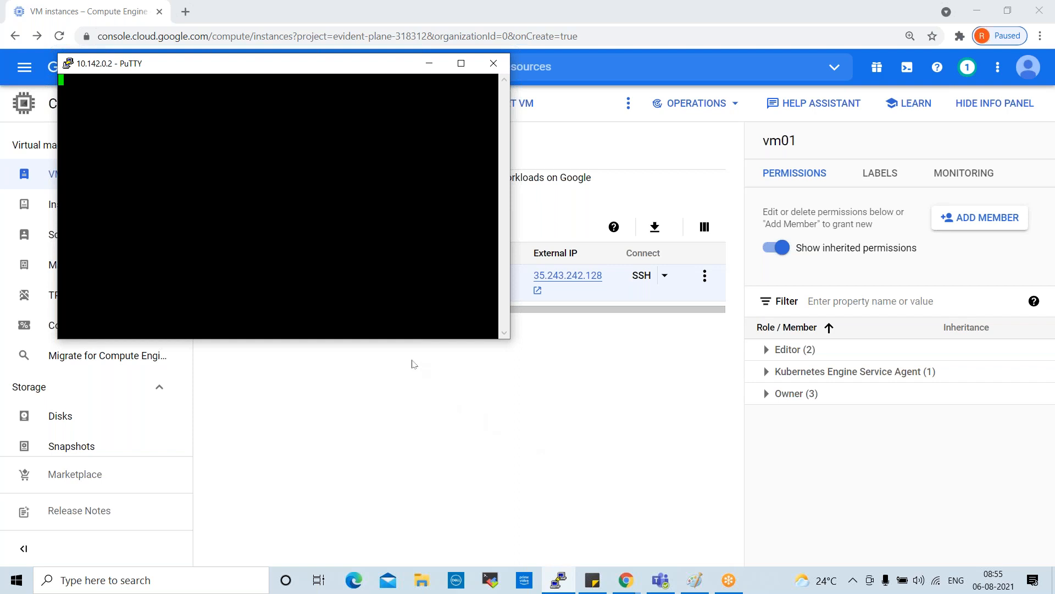
pyautogui.click(494, 64)
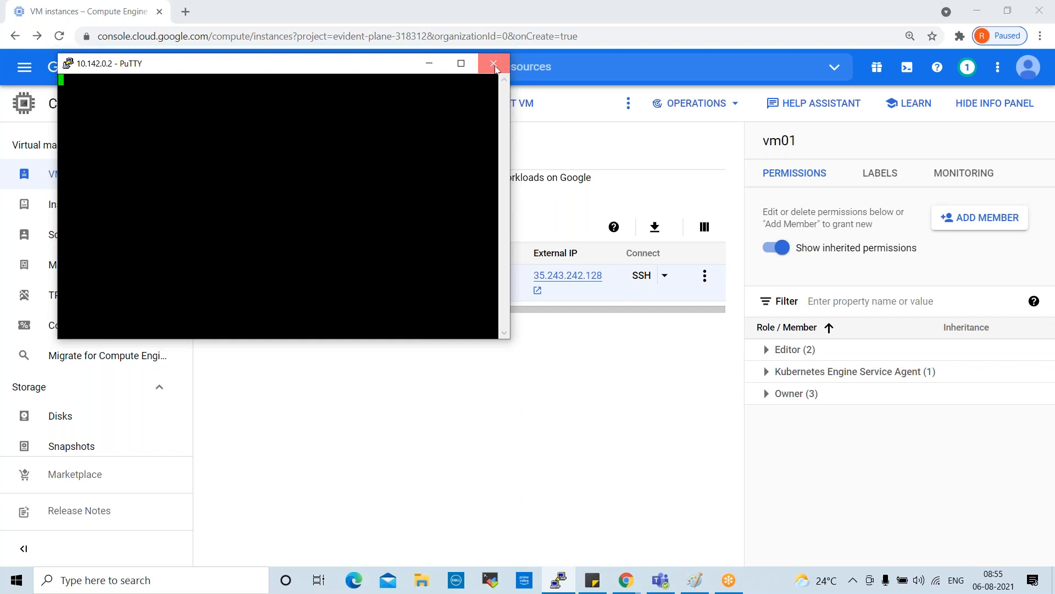
pyautogui.click(551, 343)
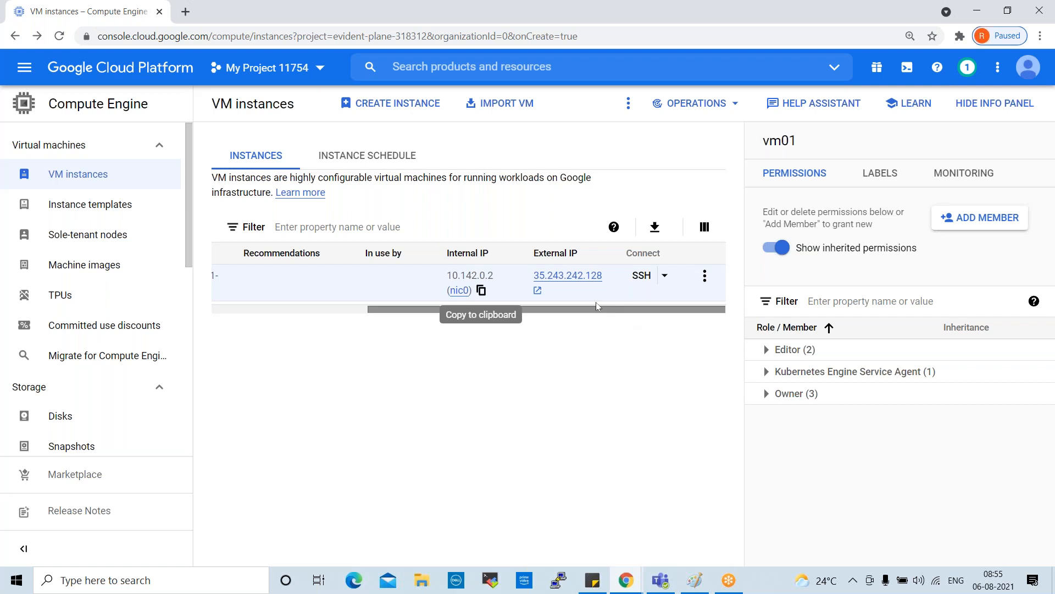
# - Open vm01's help for using another SSH client, skim the third-party tools and VPN connection sections, and return to the VM instances
pyautogui.click(664, 275)
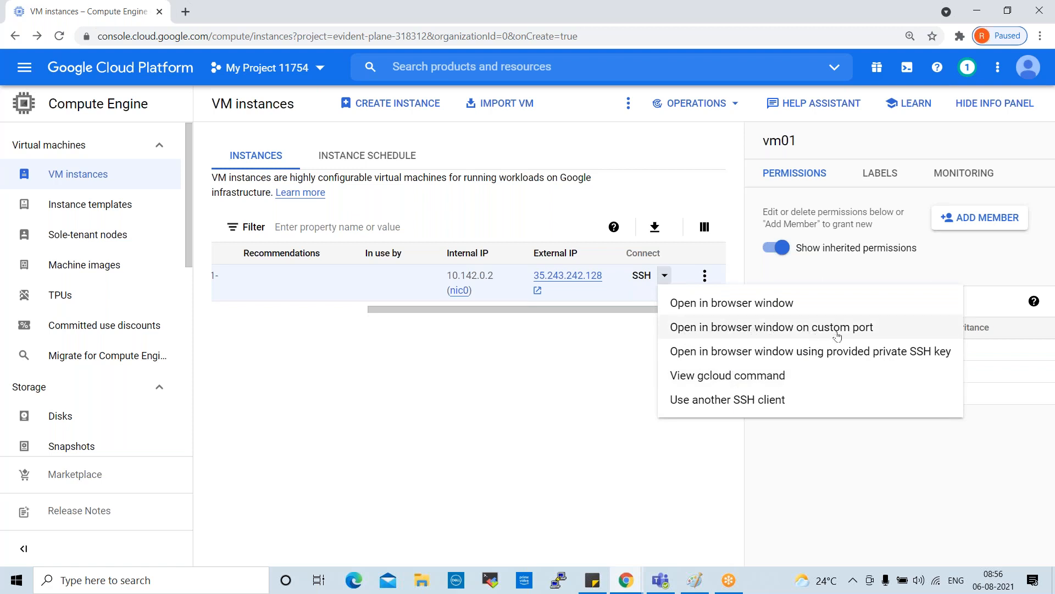
pyautogui.click(694, 406)
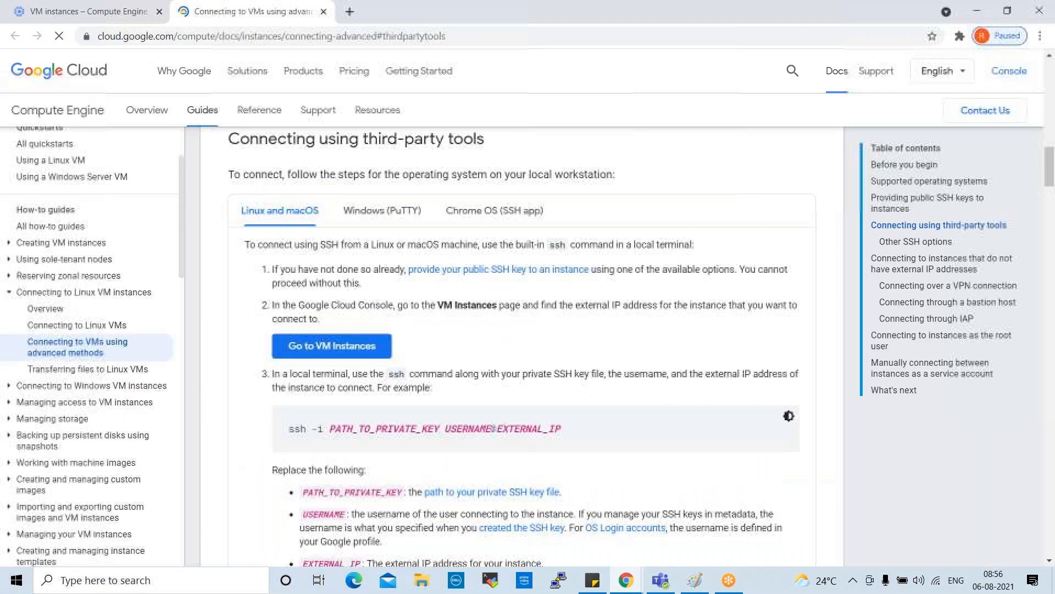
pyautogui.scroll(-10, 531, 384)
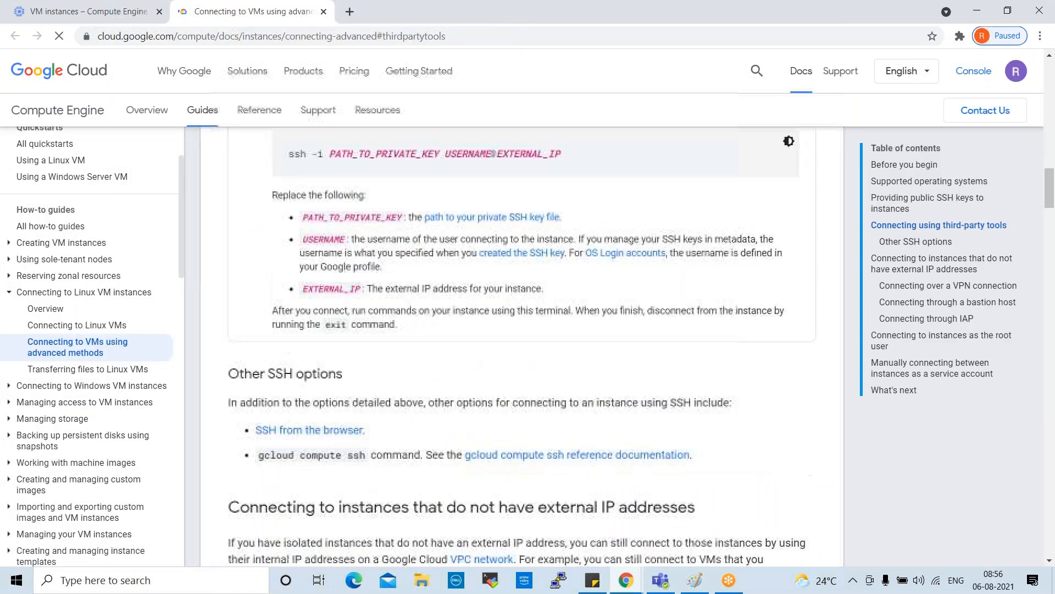
pyautogui.scroll(-9, 530, 383)
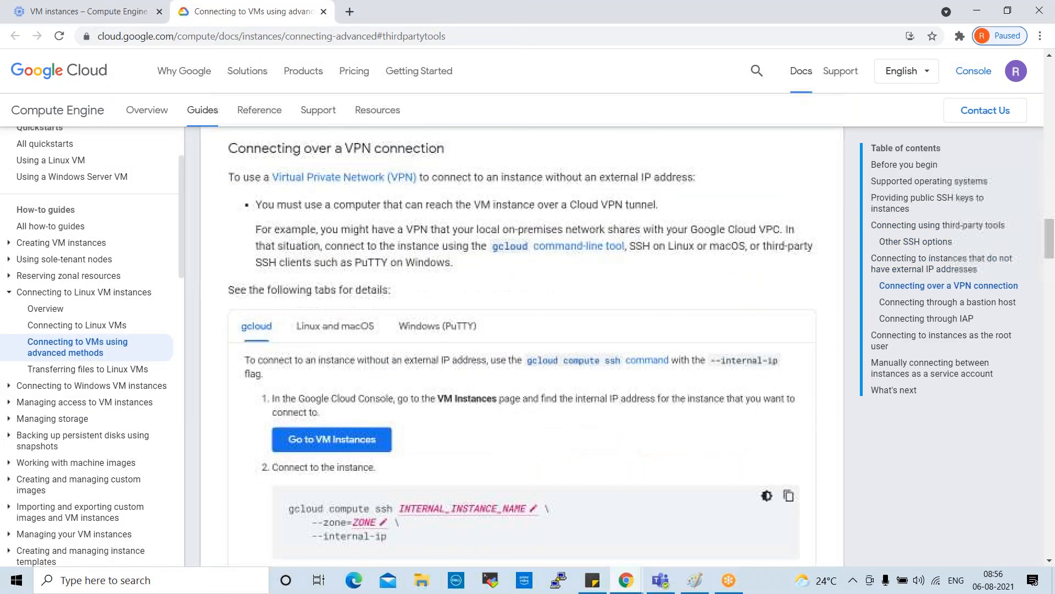
pyautogui.scroll(-4, 530, 383)
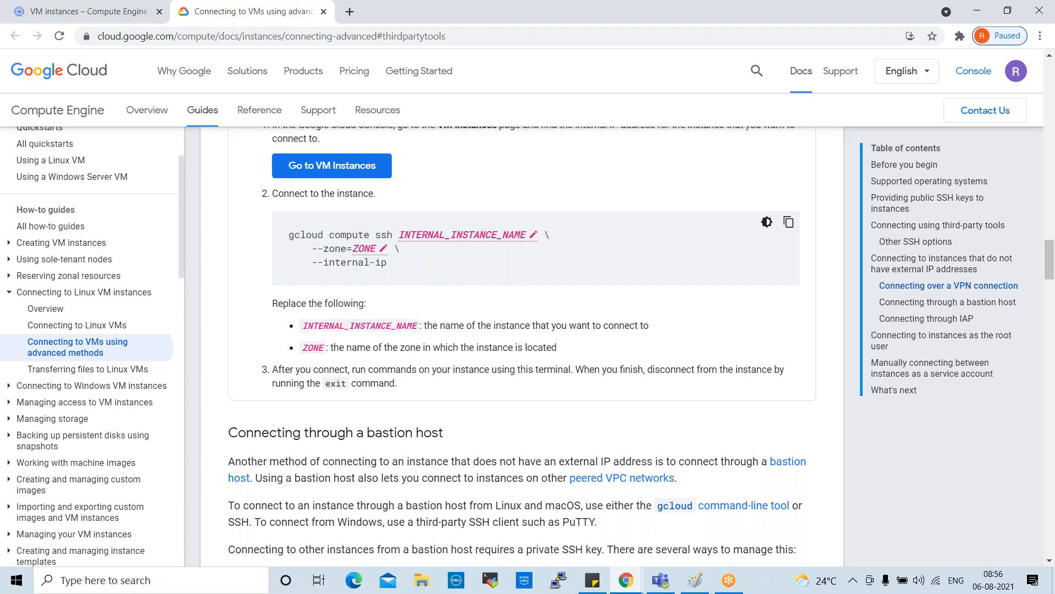
pyautogui.scroll(16, 530, 384)
pyautogui.scroll(12, 531, 383)
pyautogui.click(104, 12)
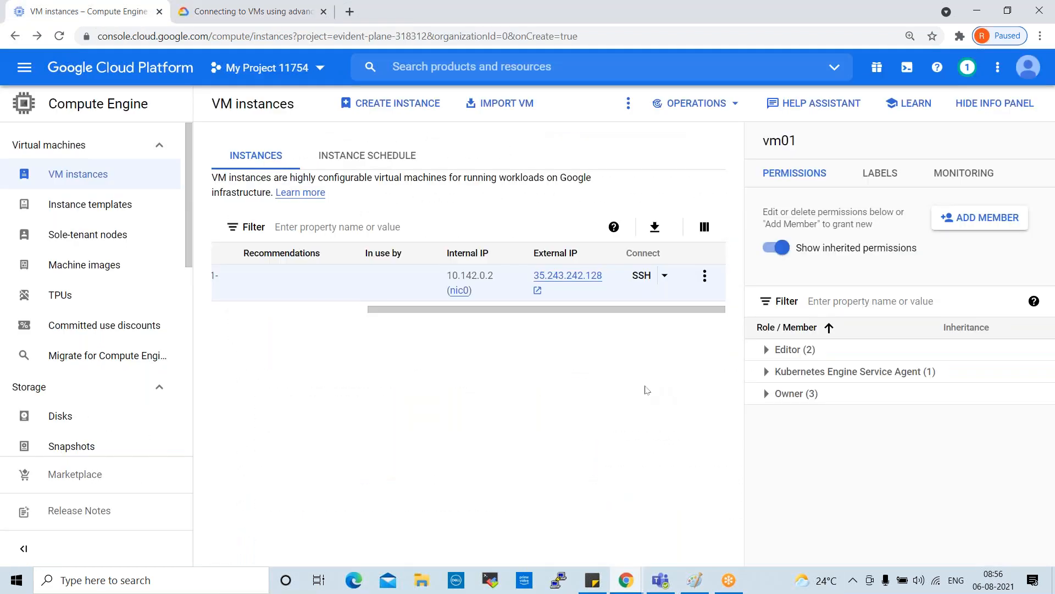
# - Reopen the documentation on connecting with another SSH client, review the third-party tools section, and close its tab
pyautogui.click(664, 275)
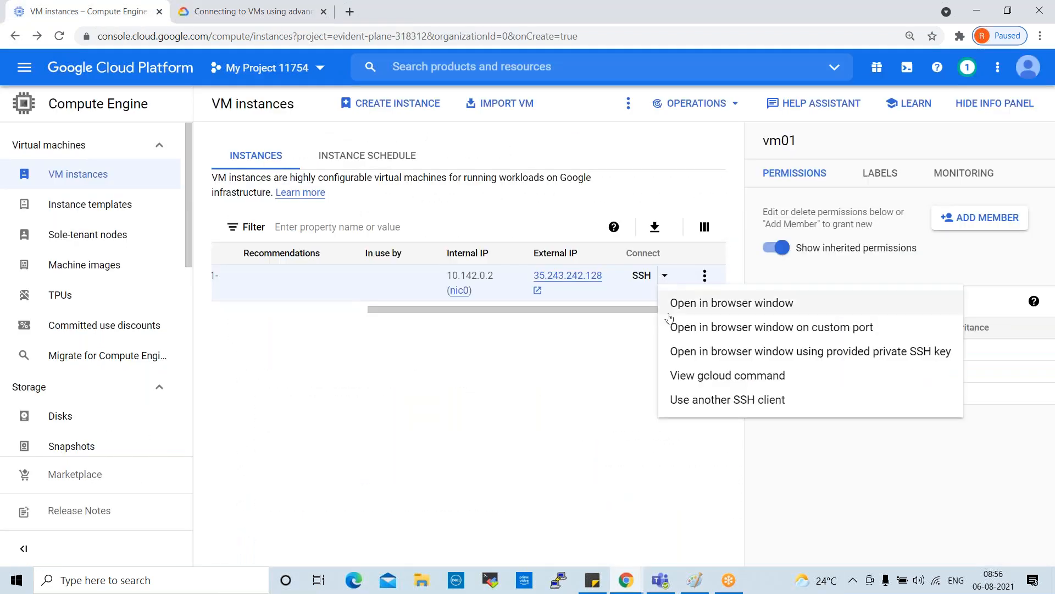
pyautogui.click(683, 401)
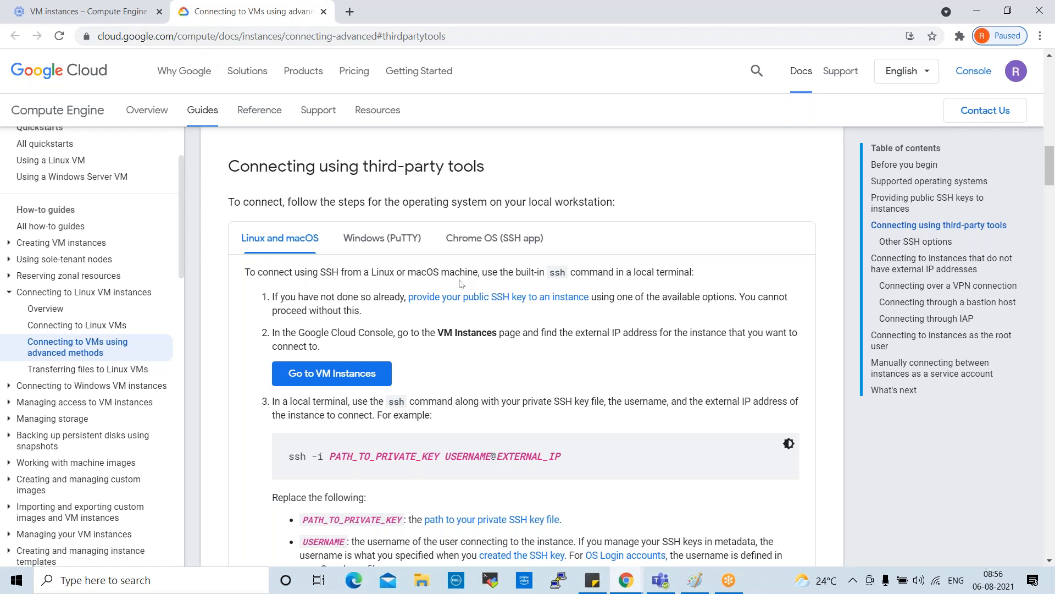
pyautogui.click(323, 11)
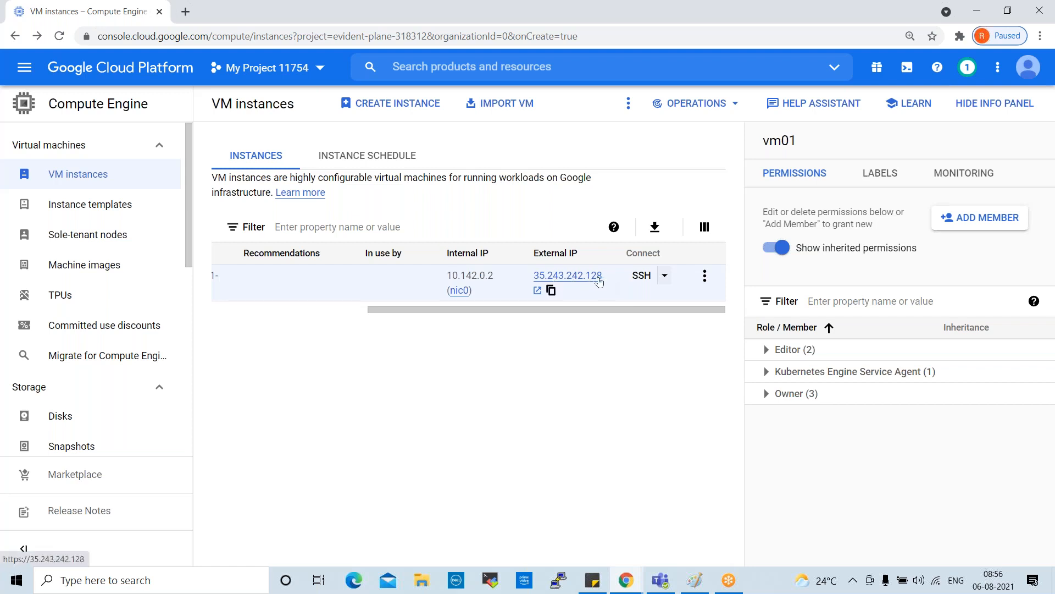
# - Copy vm01's external IP address 35.243.242.128 from the VM instances list
pyautogui.moveTo(604, 277); pyautogui.dragTo(532, 278)
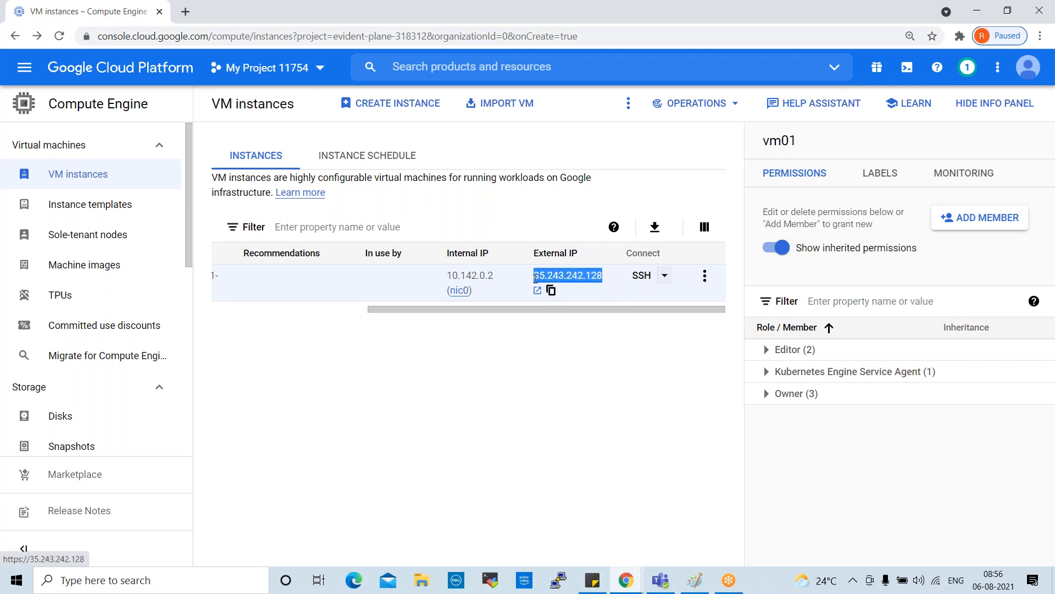
pyautogui.click(552, 291)
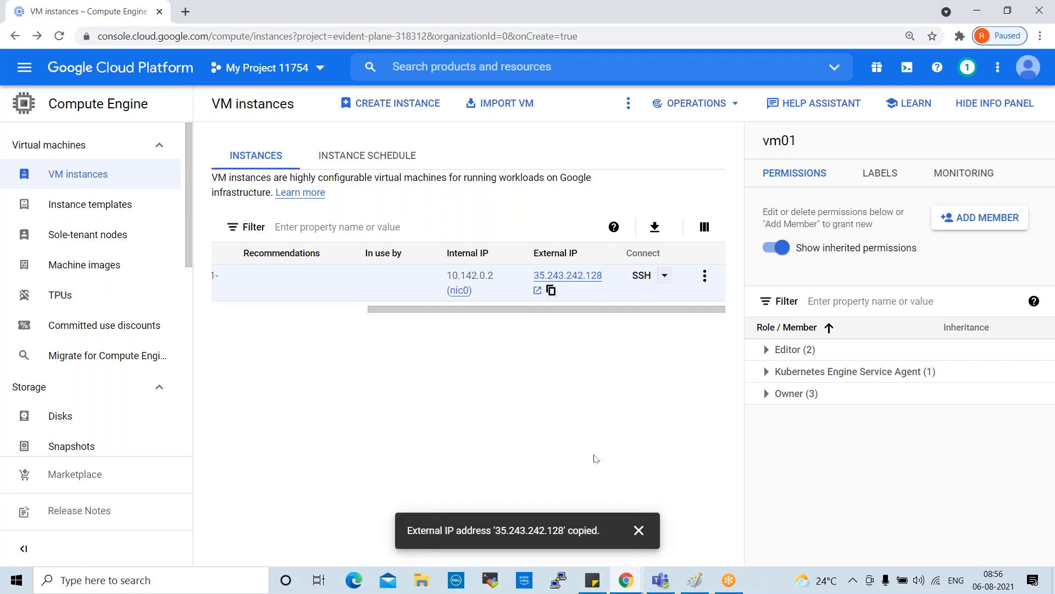
pyautogui.click(632, 532)
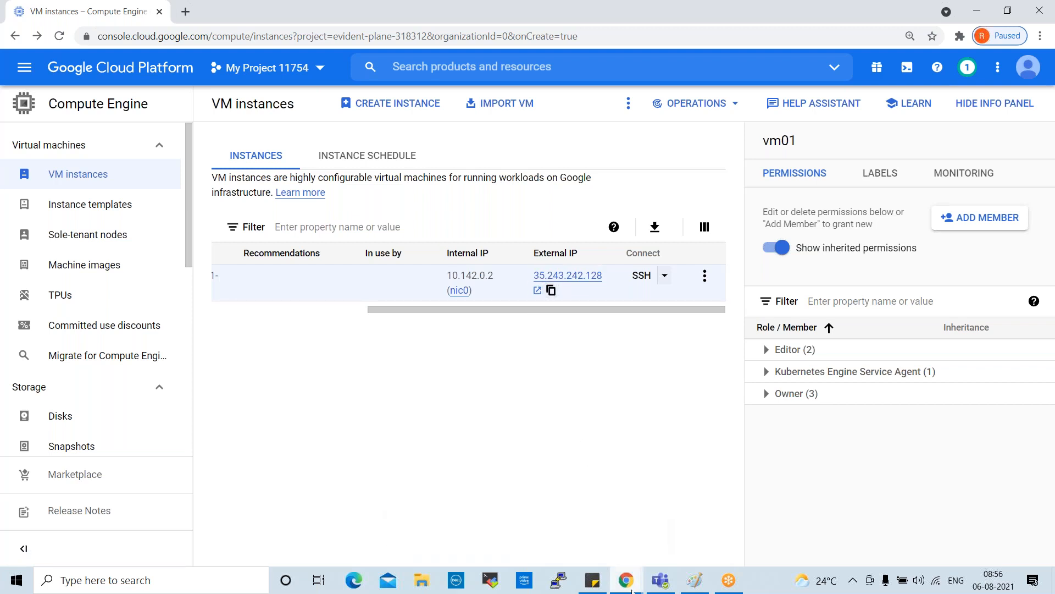
pyautogui.click(560, 583)
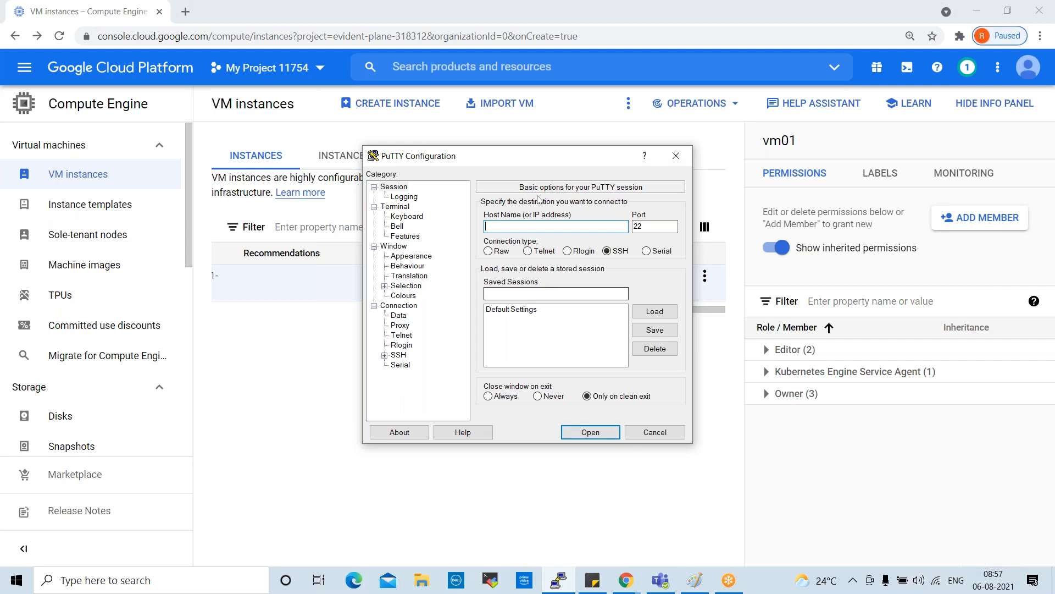
pyautogui.click(676, 157)
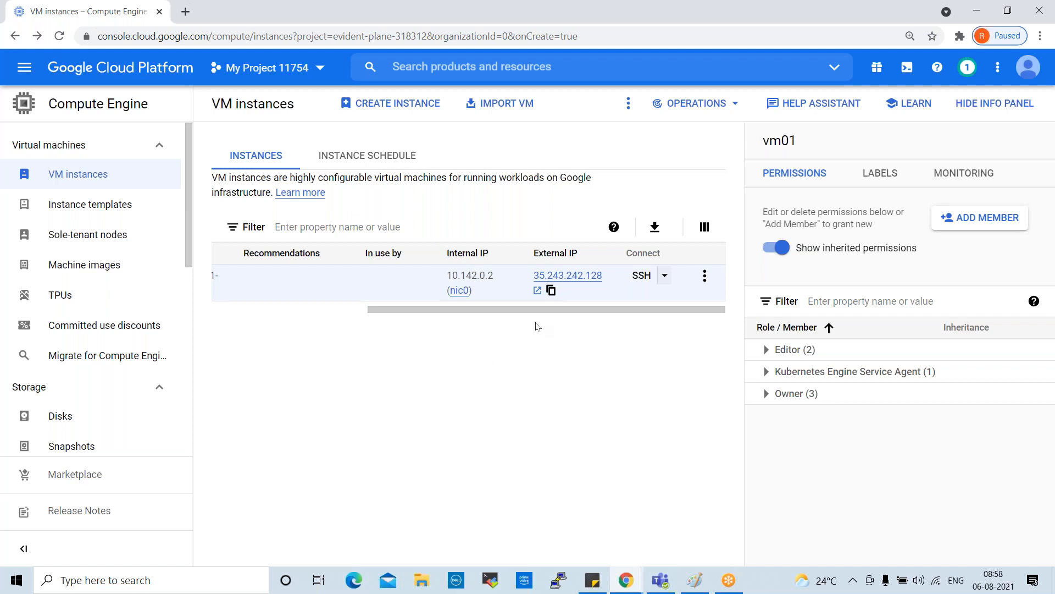
# - Open the details of the vm01 instance and delete it together with its boot disk
pyautogui.moveTo(553, 308); pyautogui.dragTo(292, 301)
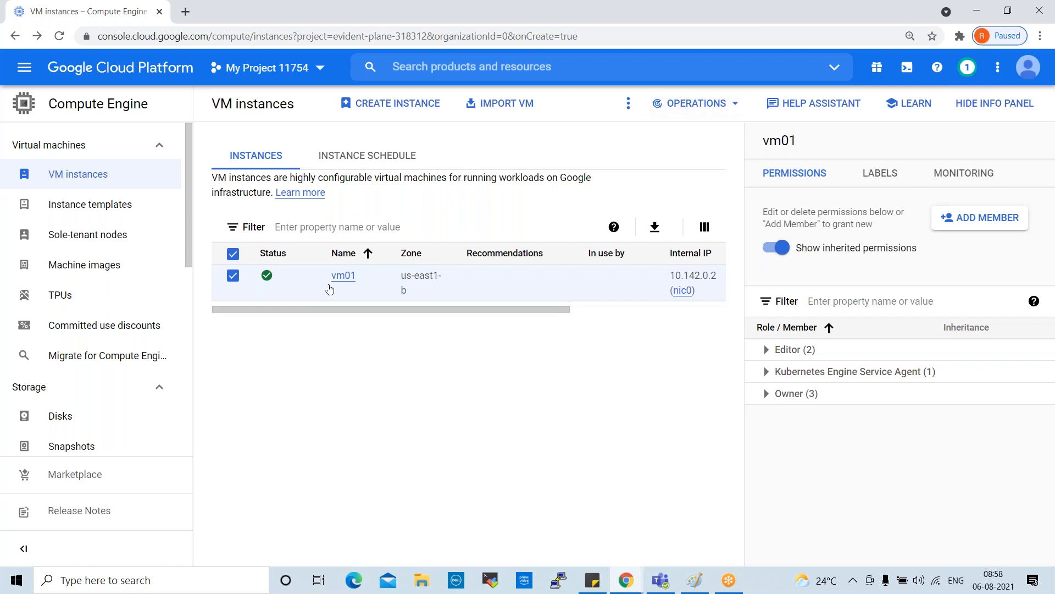
pyautogui.click(344, 275)
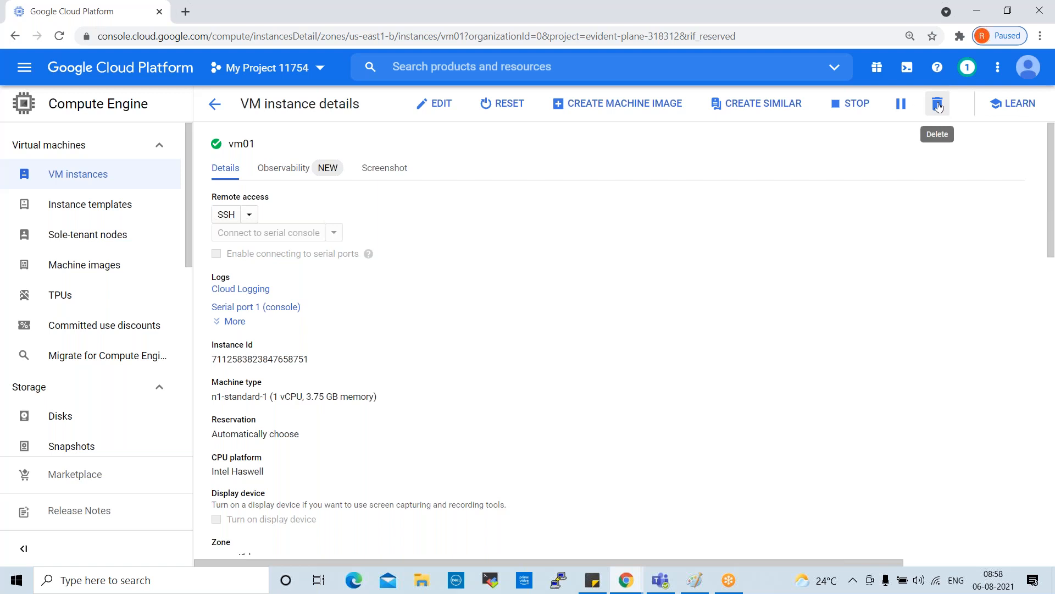
pyautogui.click(938, 106)
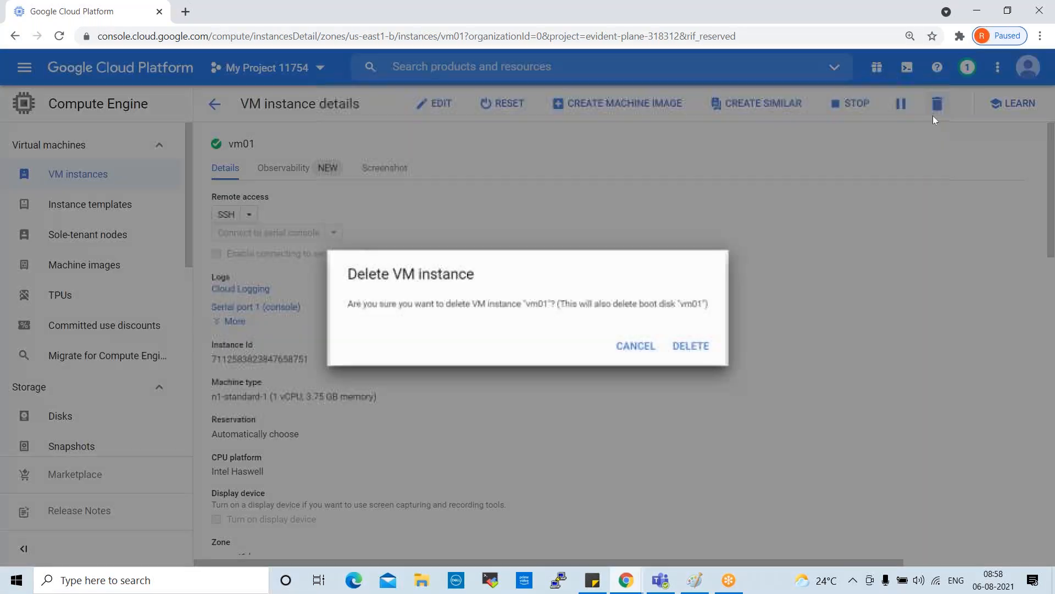
pyautogui.click(704, 353)
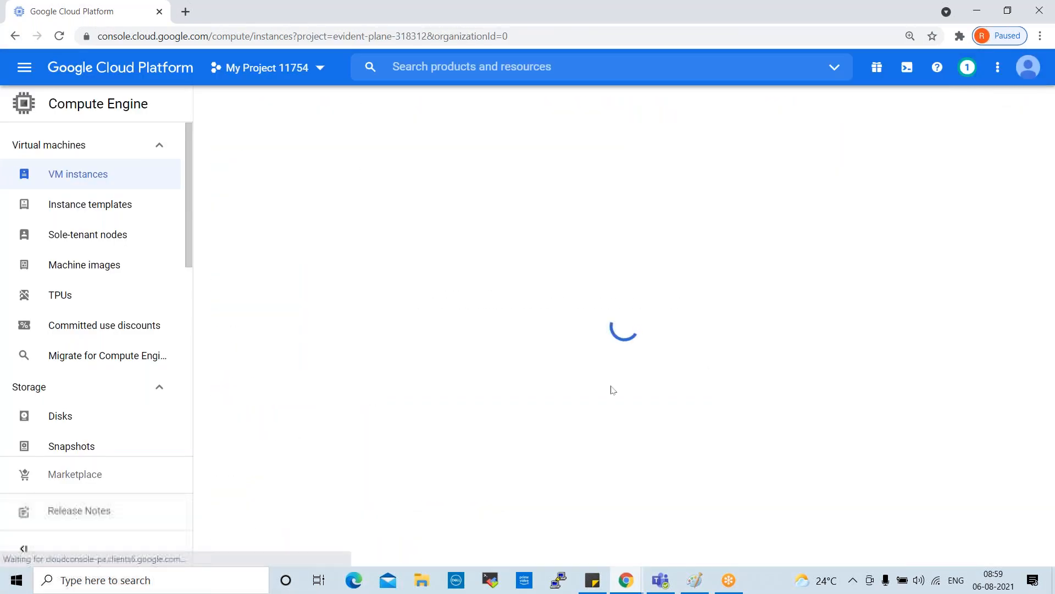